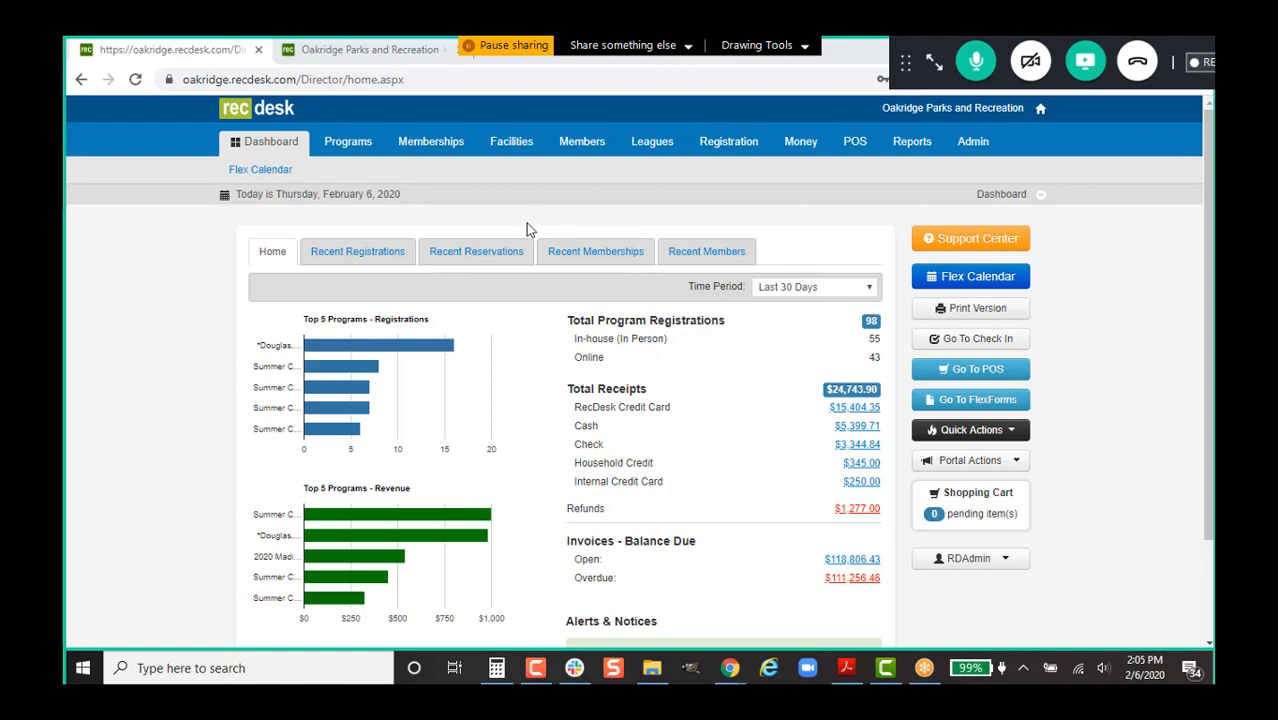
- Start adding a new membership type from the memberships area
click(446, 140)
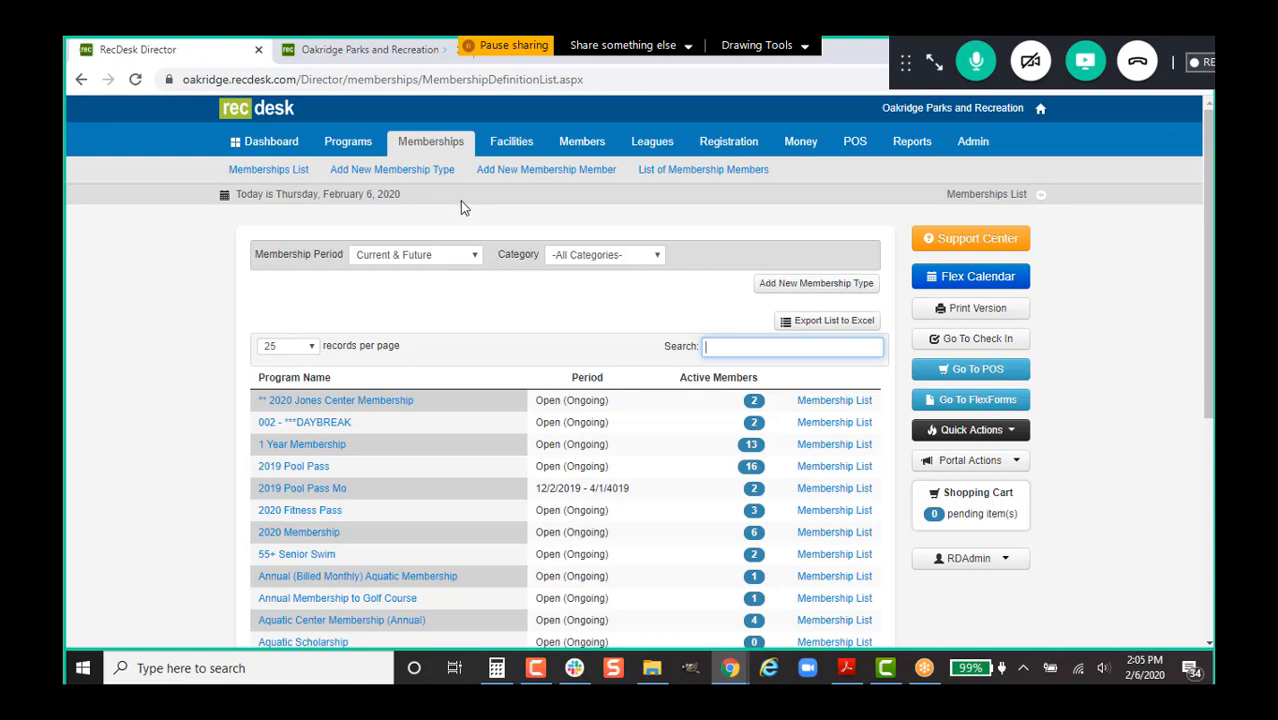
click(425, 172)
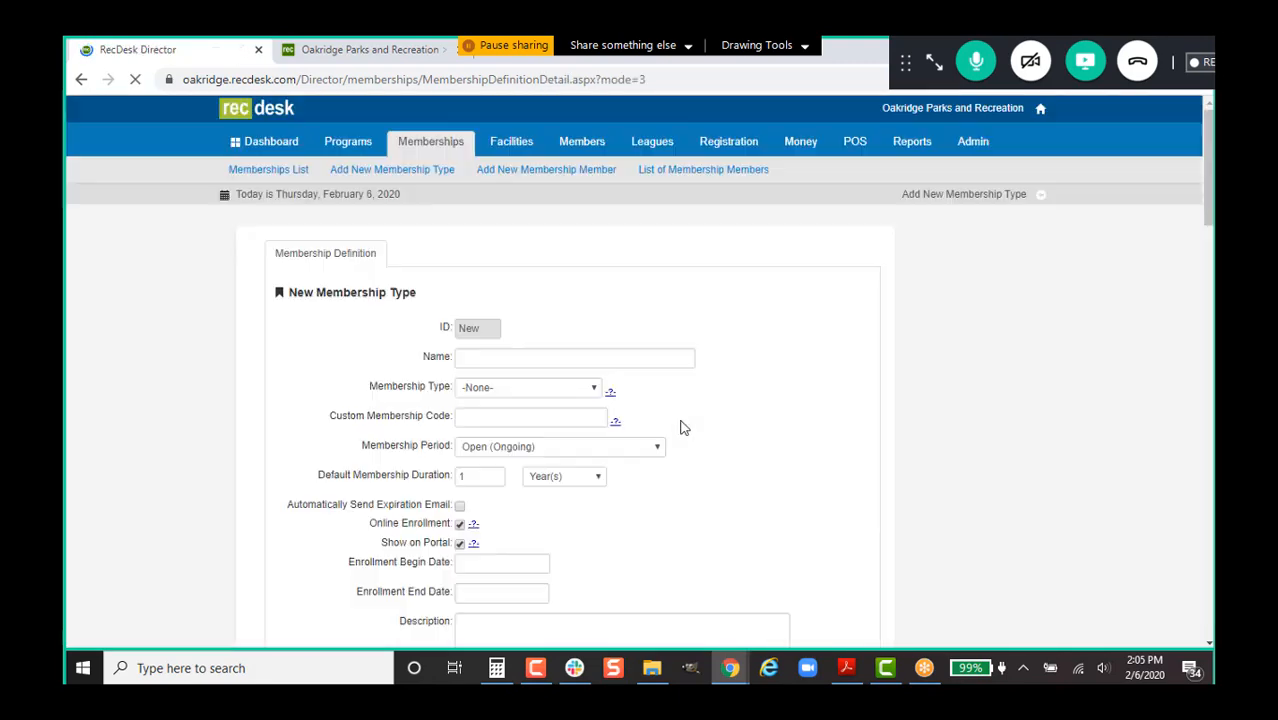
scroll(680, 427, down, 1)
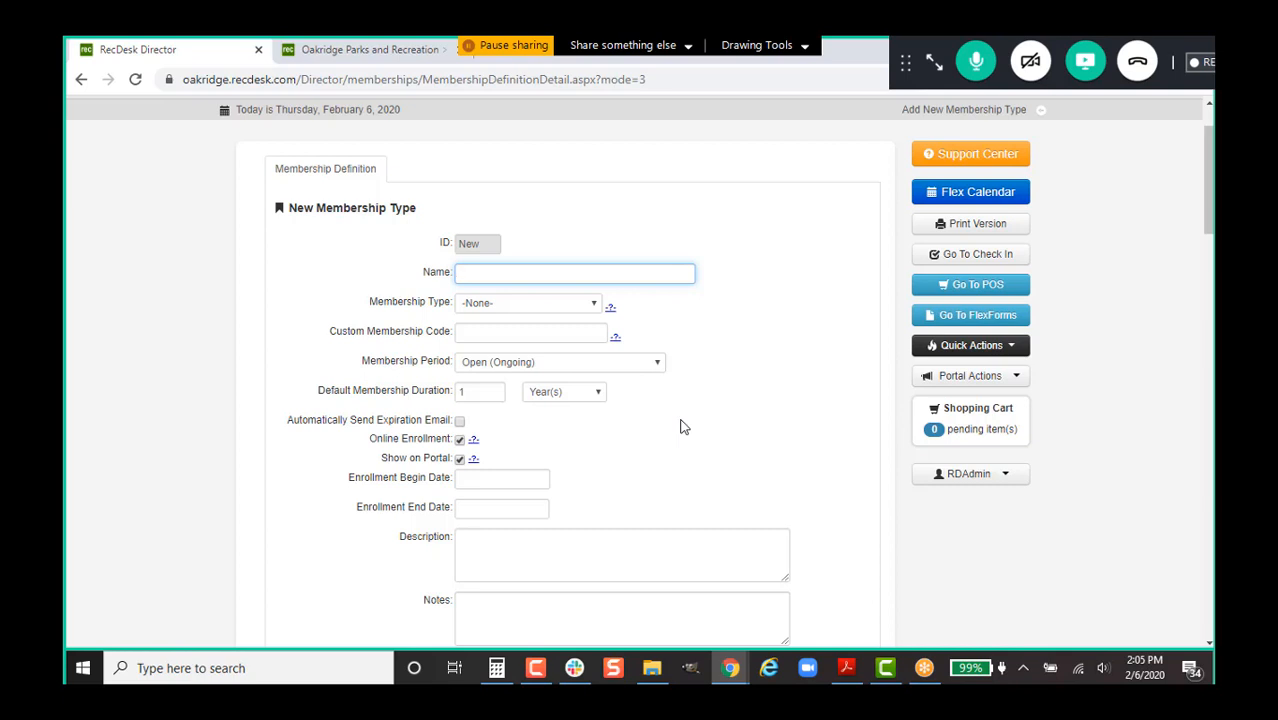
- Name the new membership "Tennis Membership" and set its membership type to Tennis
text(Tennis Membership)
click(545, 306)
key(t)
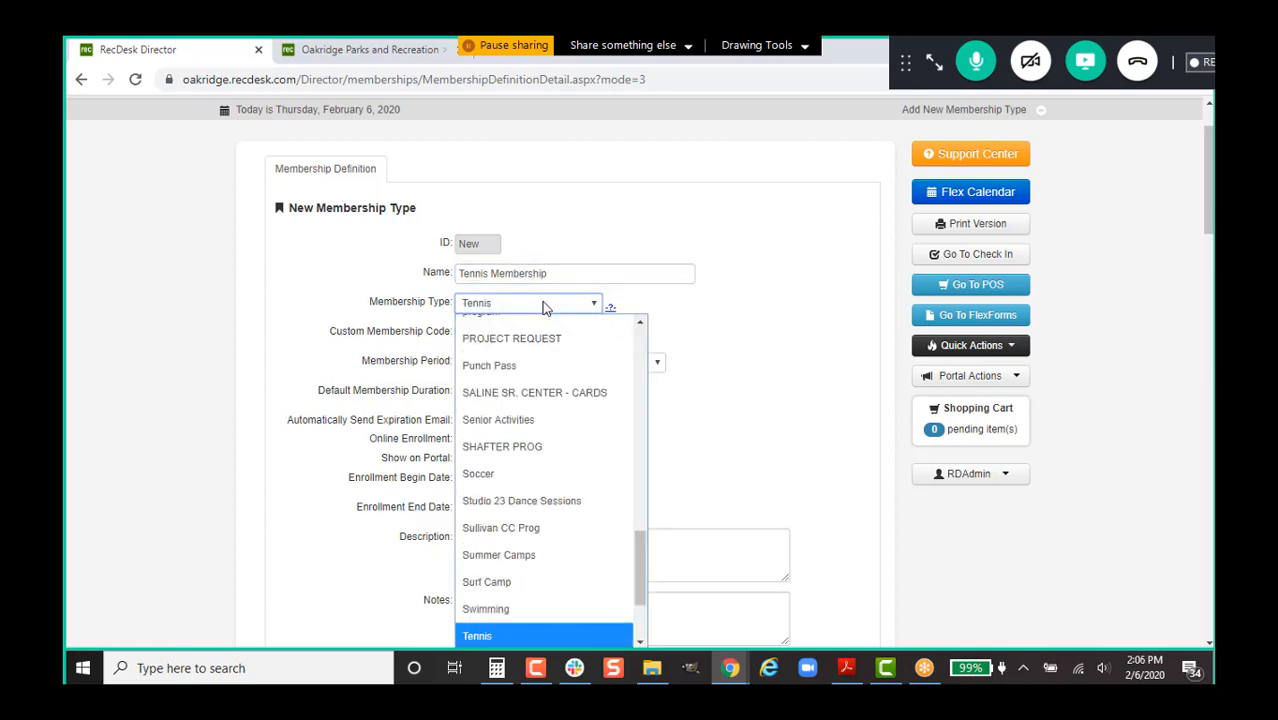
key(Return)
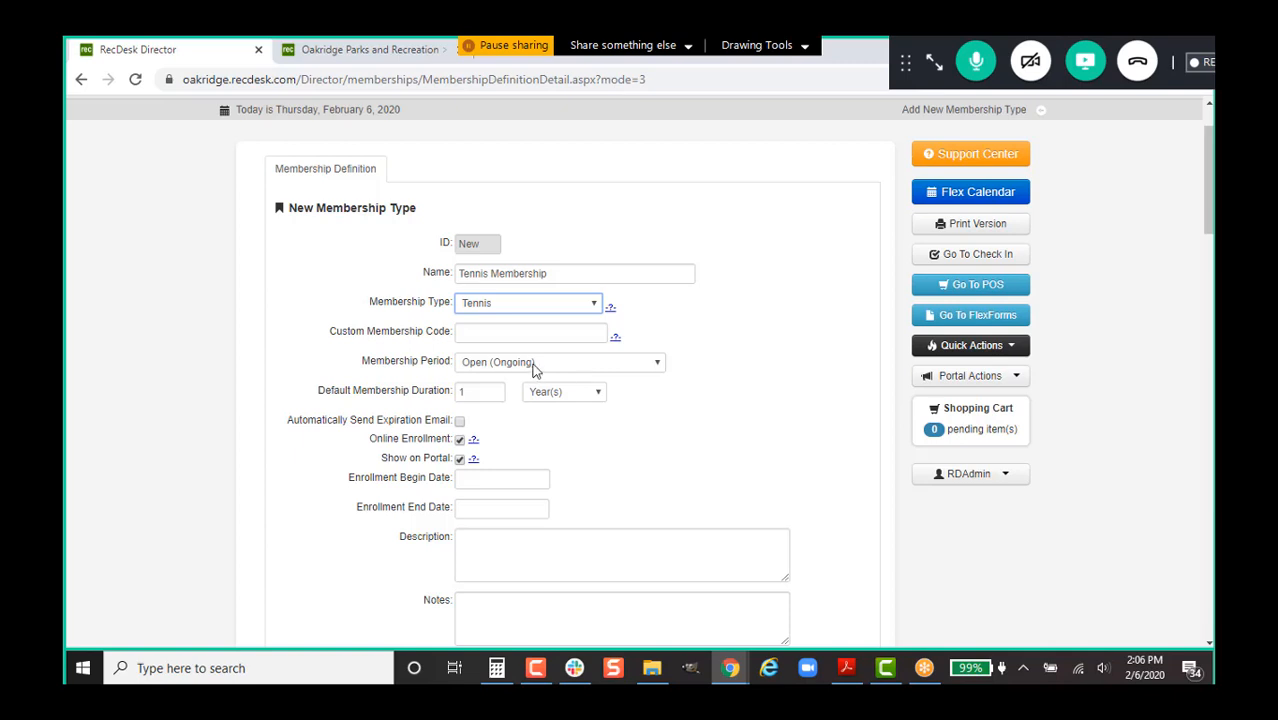
- Set the default membership duration to 1 with Year(s) as the unit
click(462, 391)
text(1)
click(552, 393)
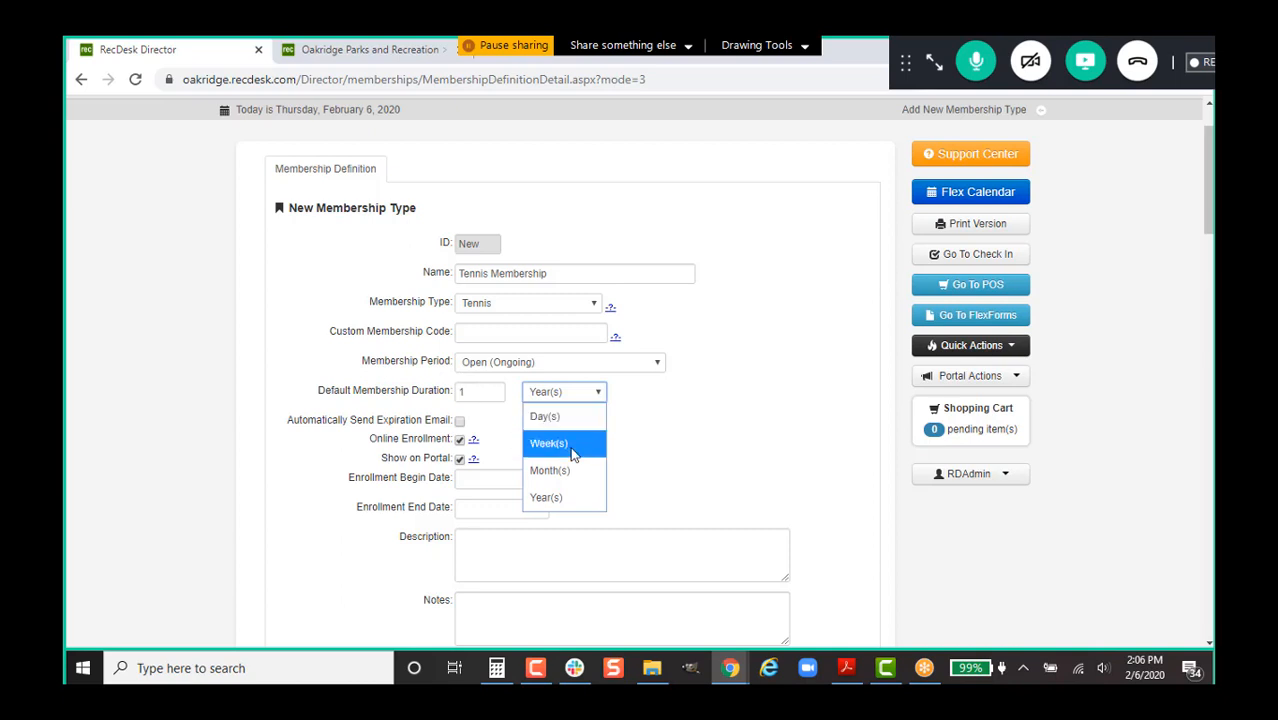
click(672, 420)
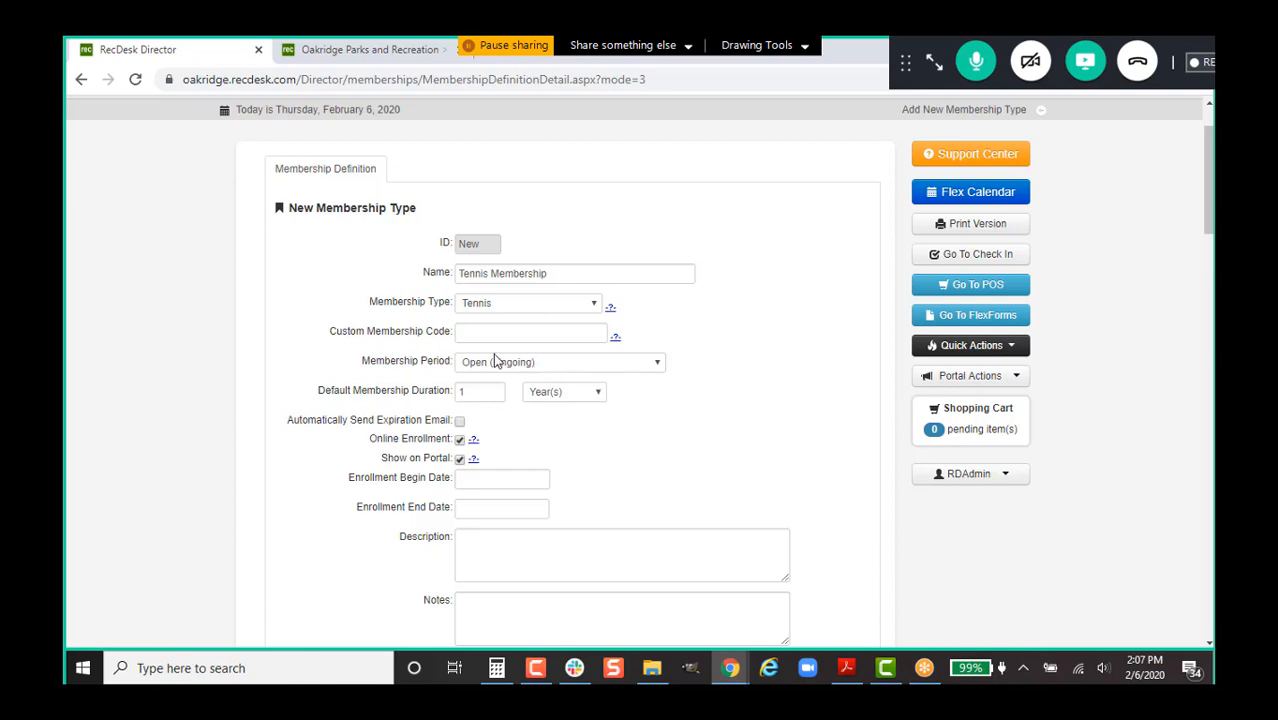
- Set the membership period to Definitive Start and End Date, running from 05/23/2020 to 09/07/2020
click(618, 364)
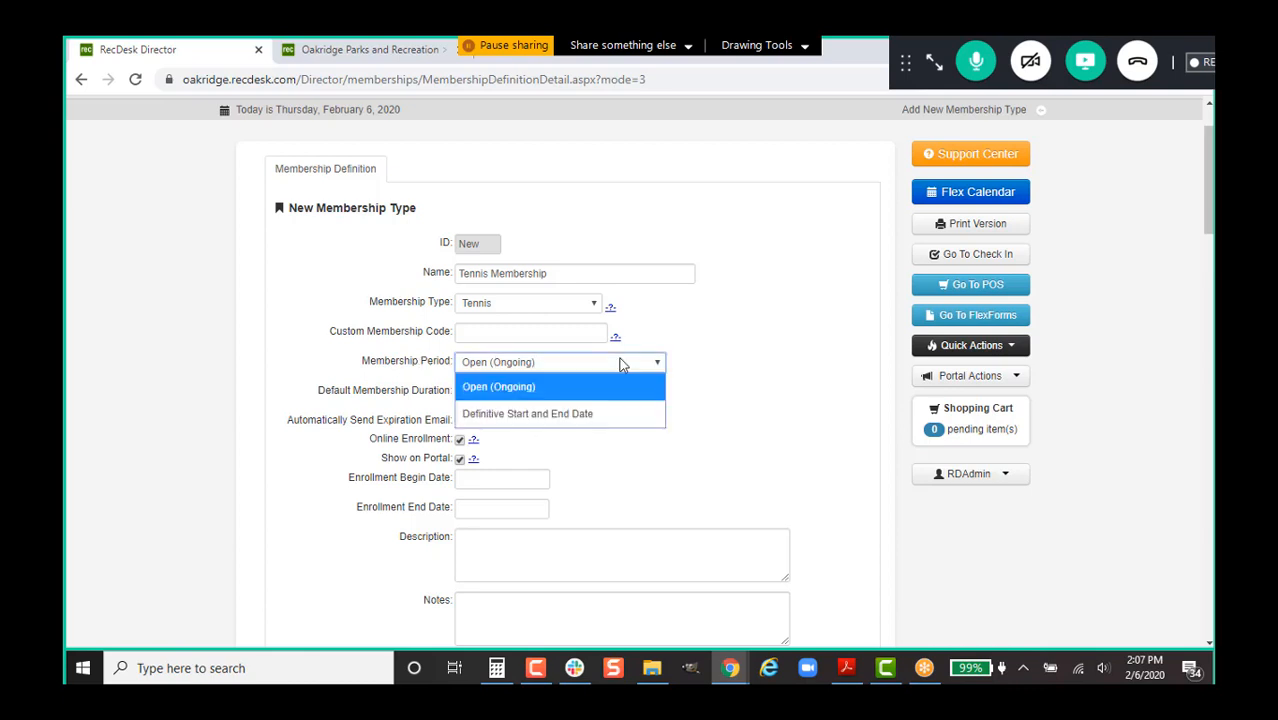
click(510, 414)
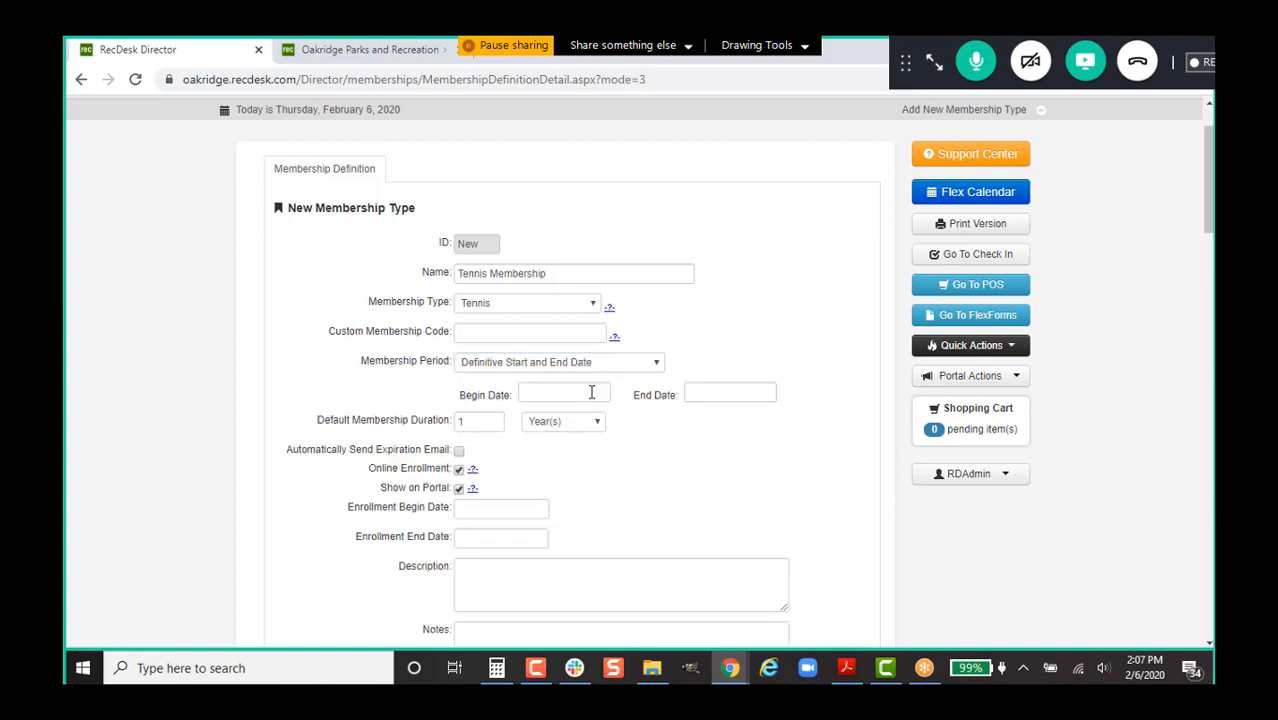
click(592, 392)
text(5/23/2020)
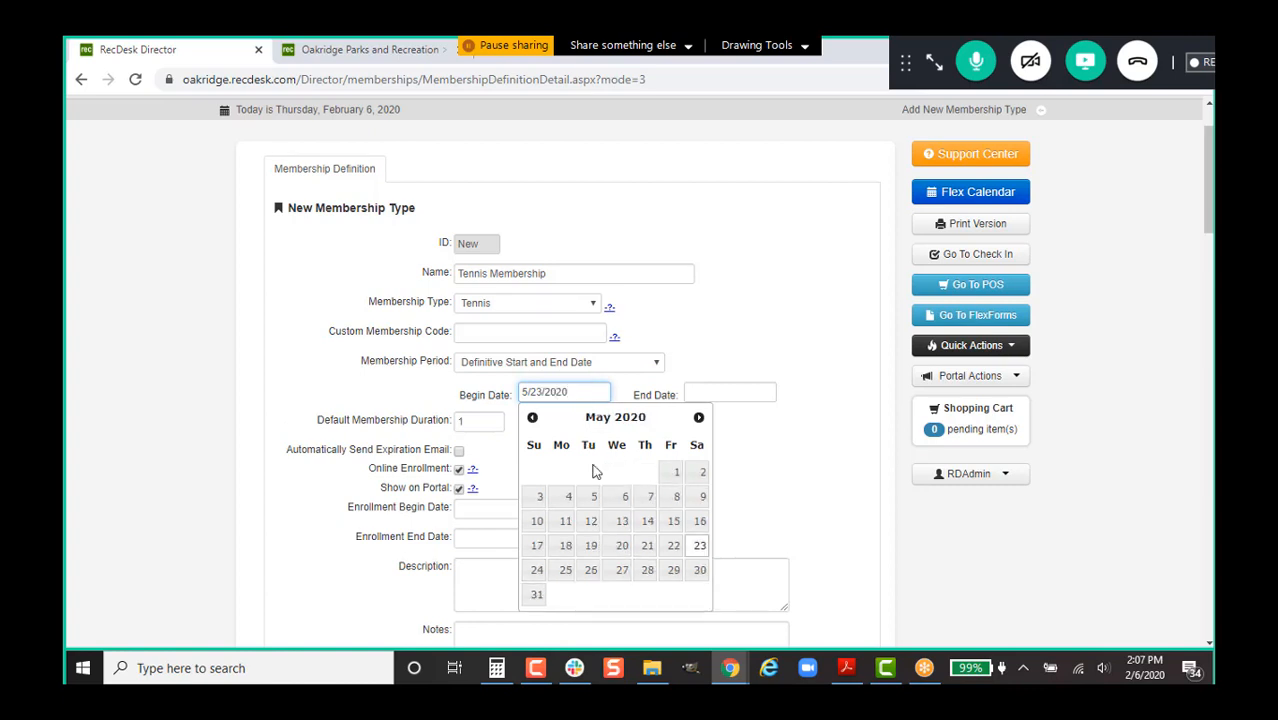
click(701, 547)
click(738, 394)
text(9/7/2020)
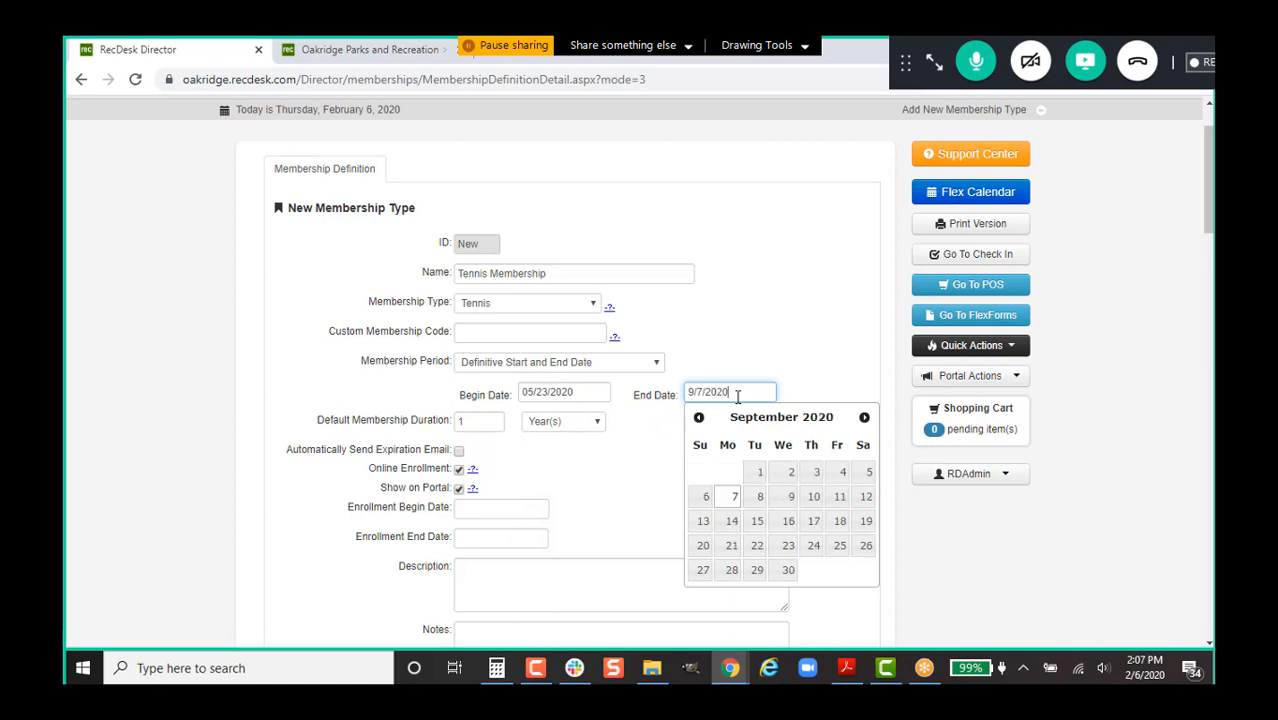
click(732, 498)
- Enable the automatic expiration email and review the choices for days before expiration
scroll(743, 457, down, 3)
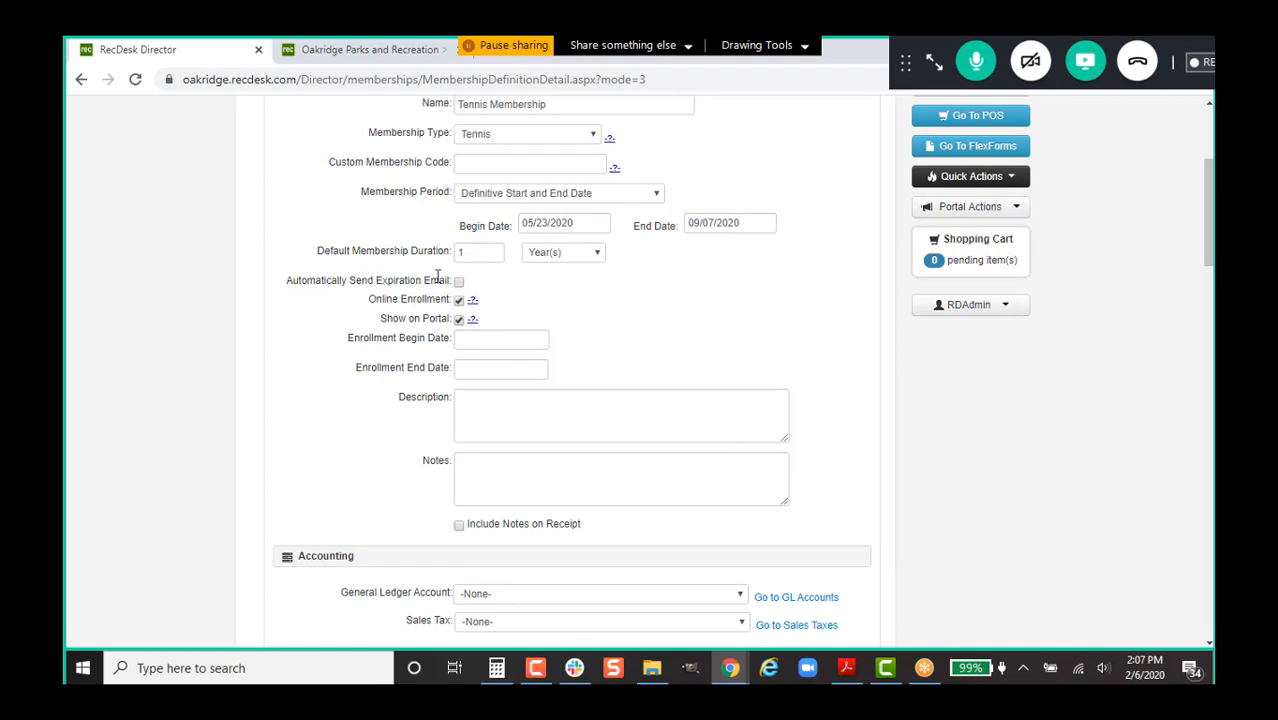
click(460, 283)
click(483, 300)
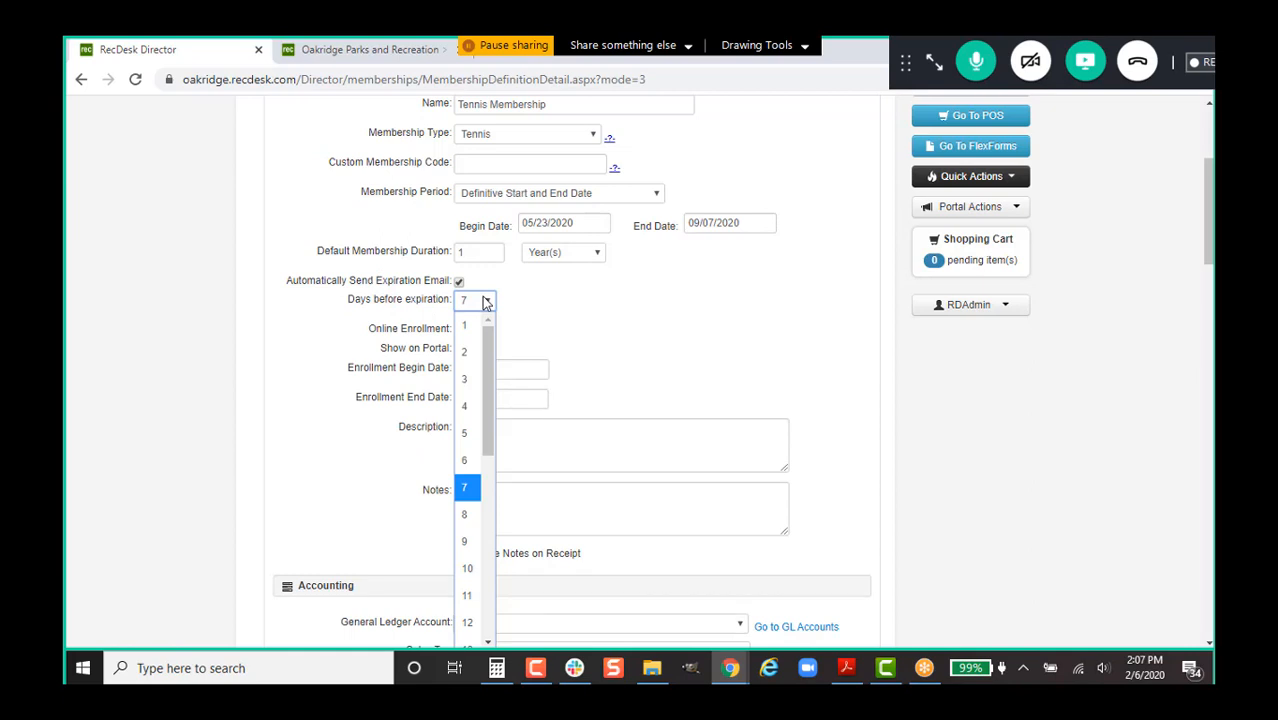
scroll(470, 545, down, 4)
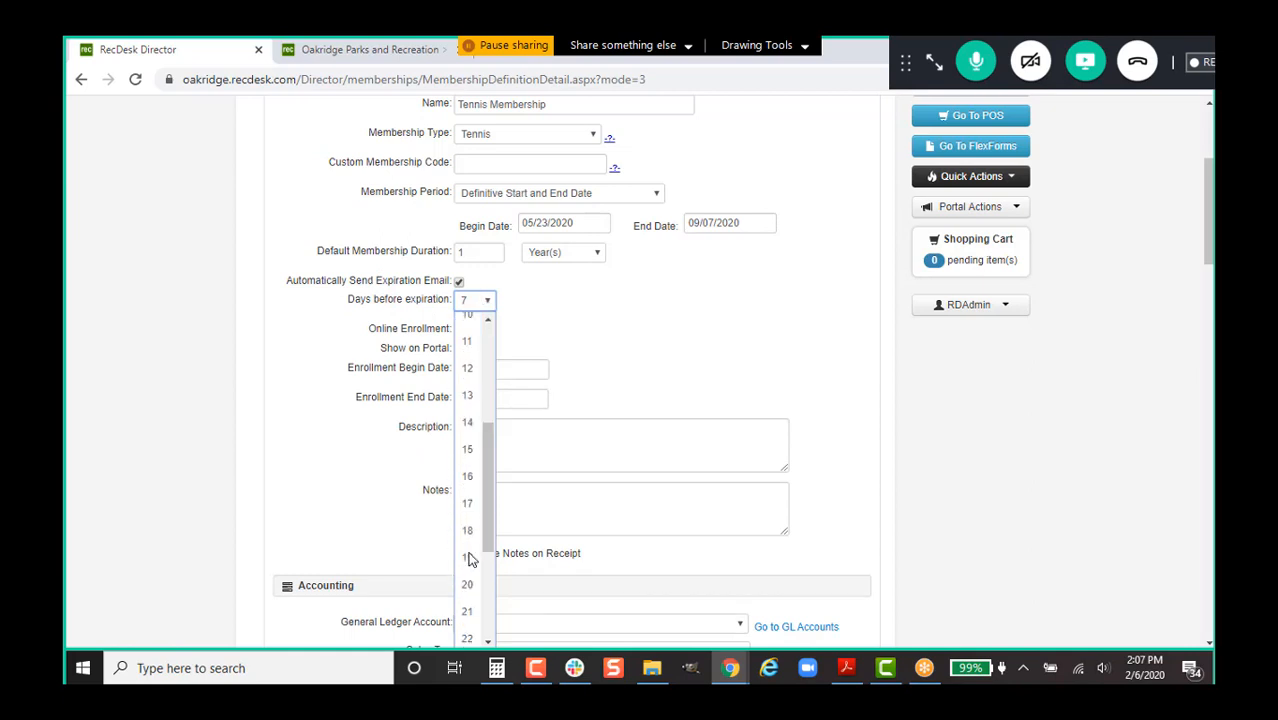
scroll(488, 497, up, 4)
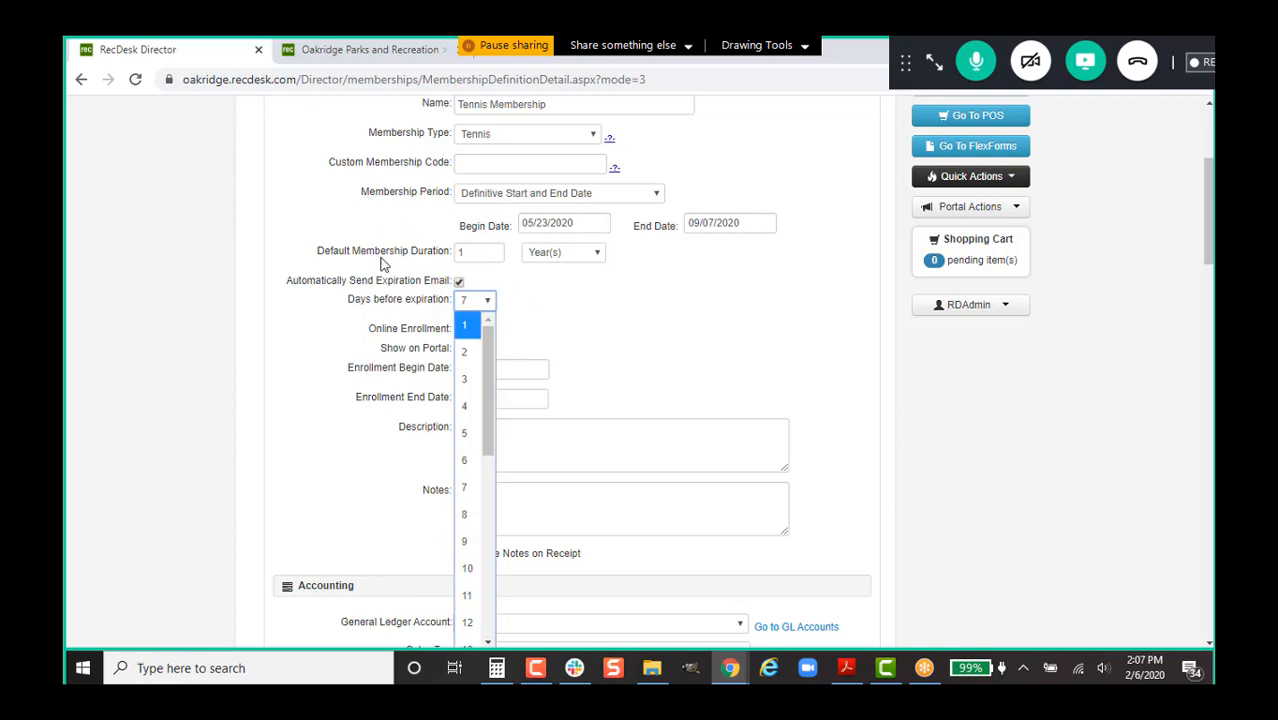
click(482, 286)
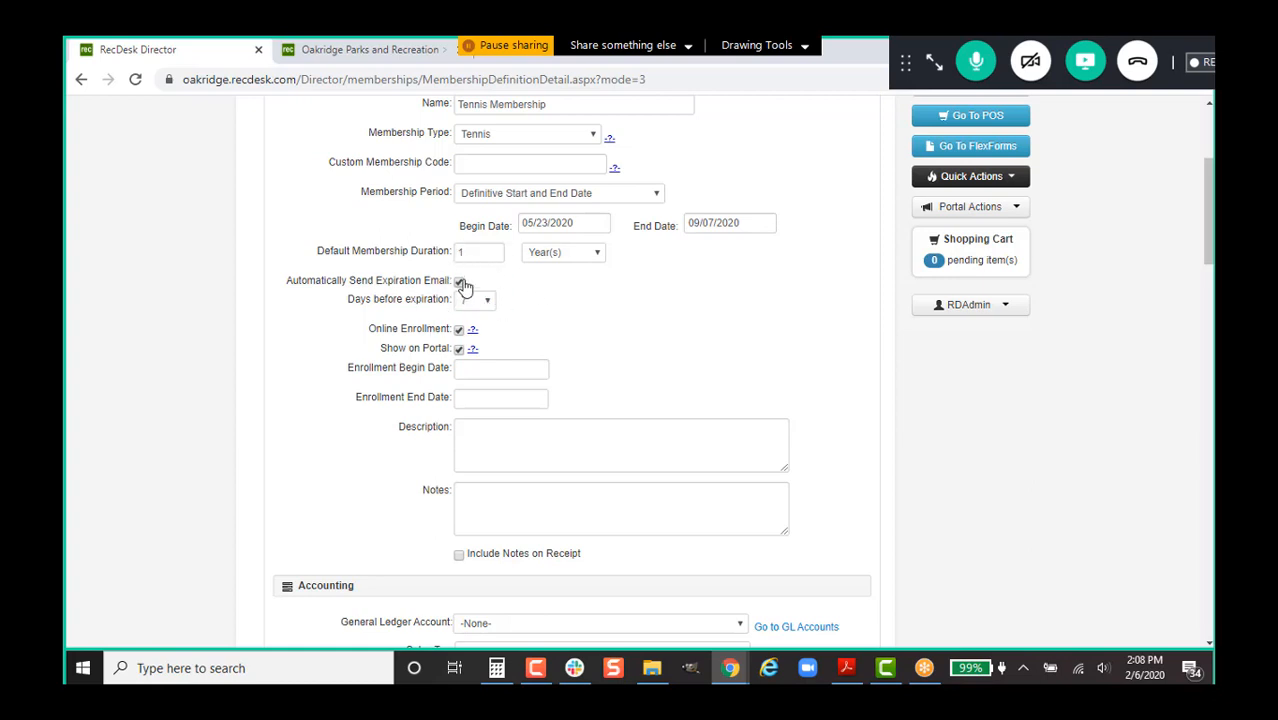
- Toggle the automatic expiration email option and leave it turned off for this membership
click(460, 283)
click(460, 283)
scroll(466, 326, up, 1)
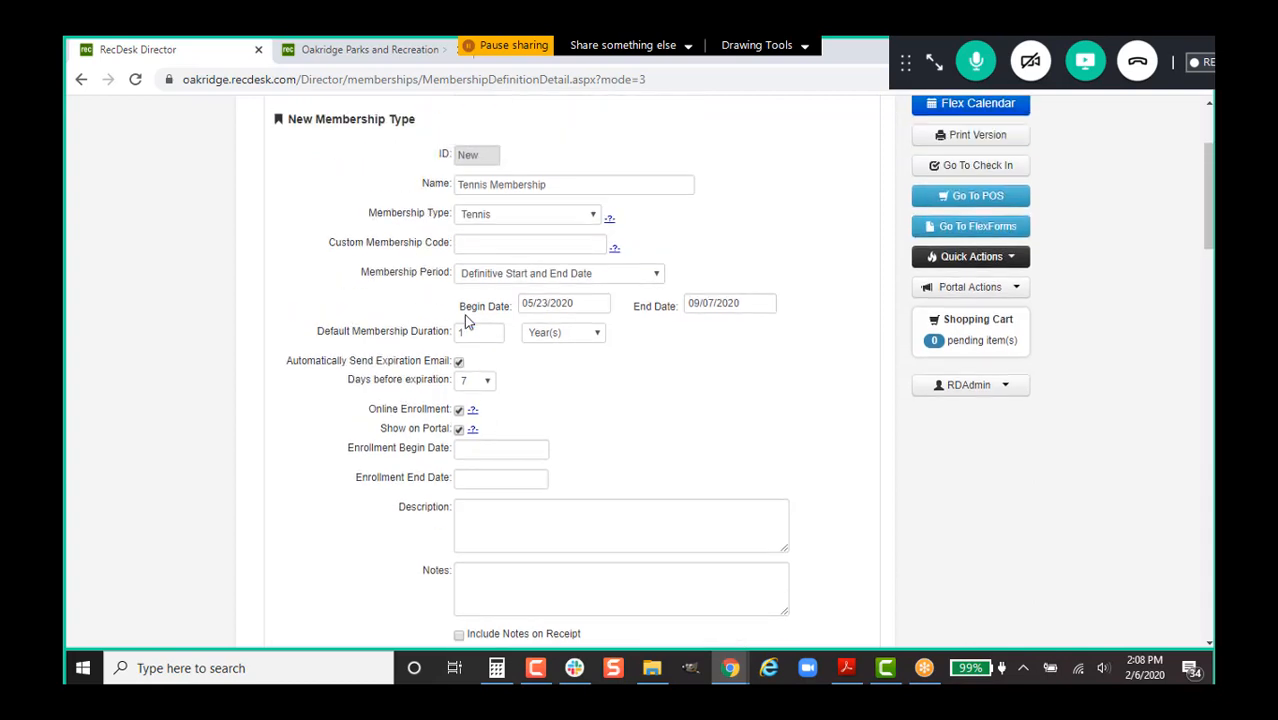
click(460, 367)
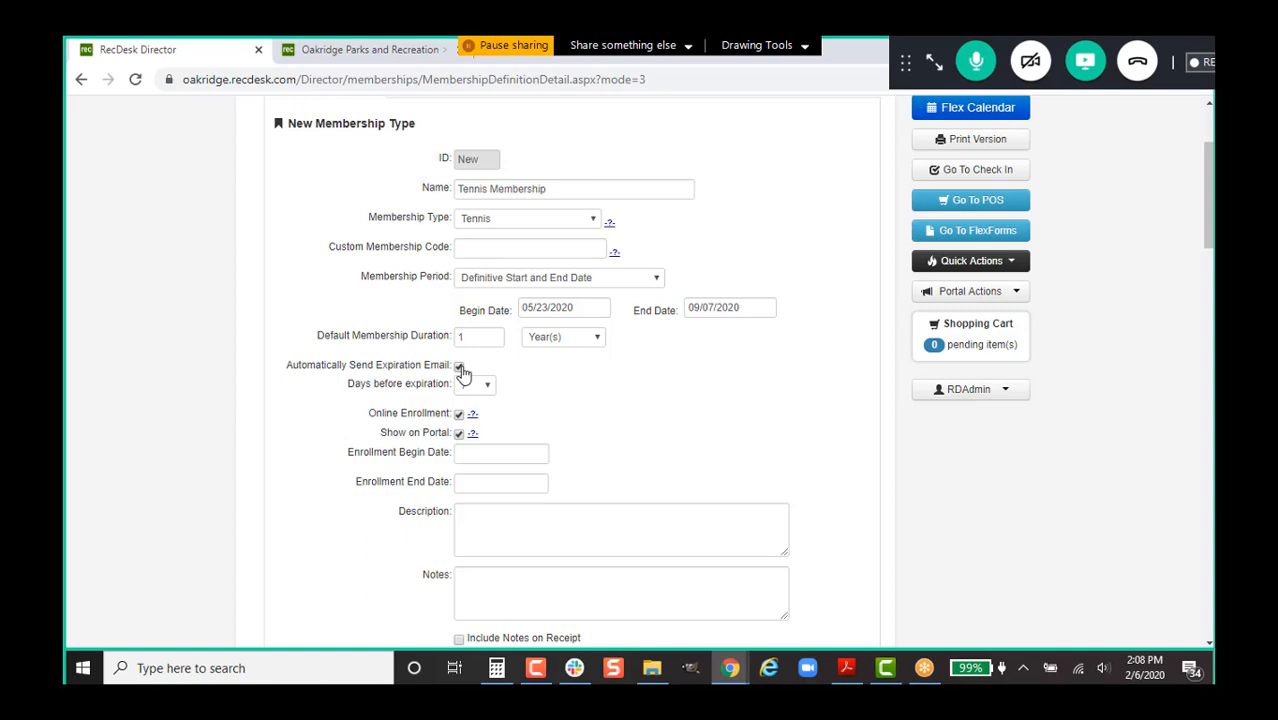
click(460, 367)
scroll(656, 420, down, 1)
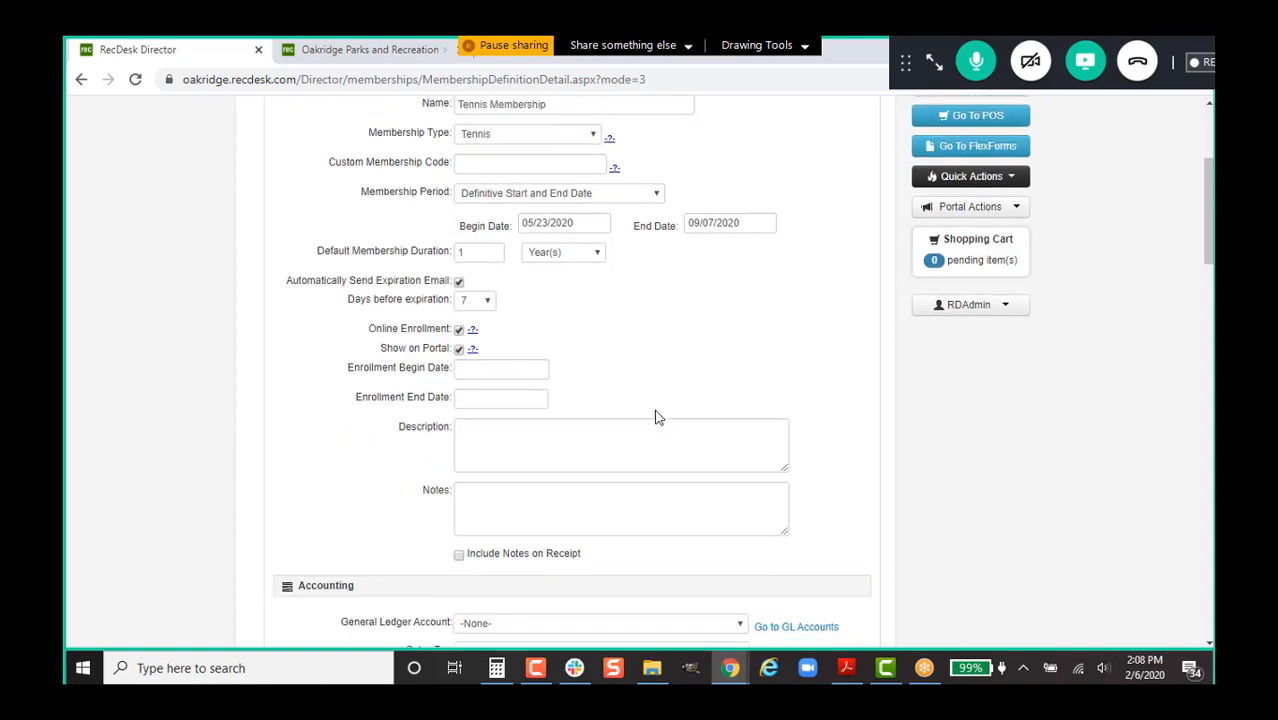
click(458, 347)
click(458, 281)
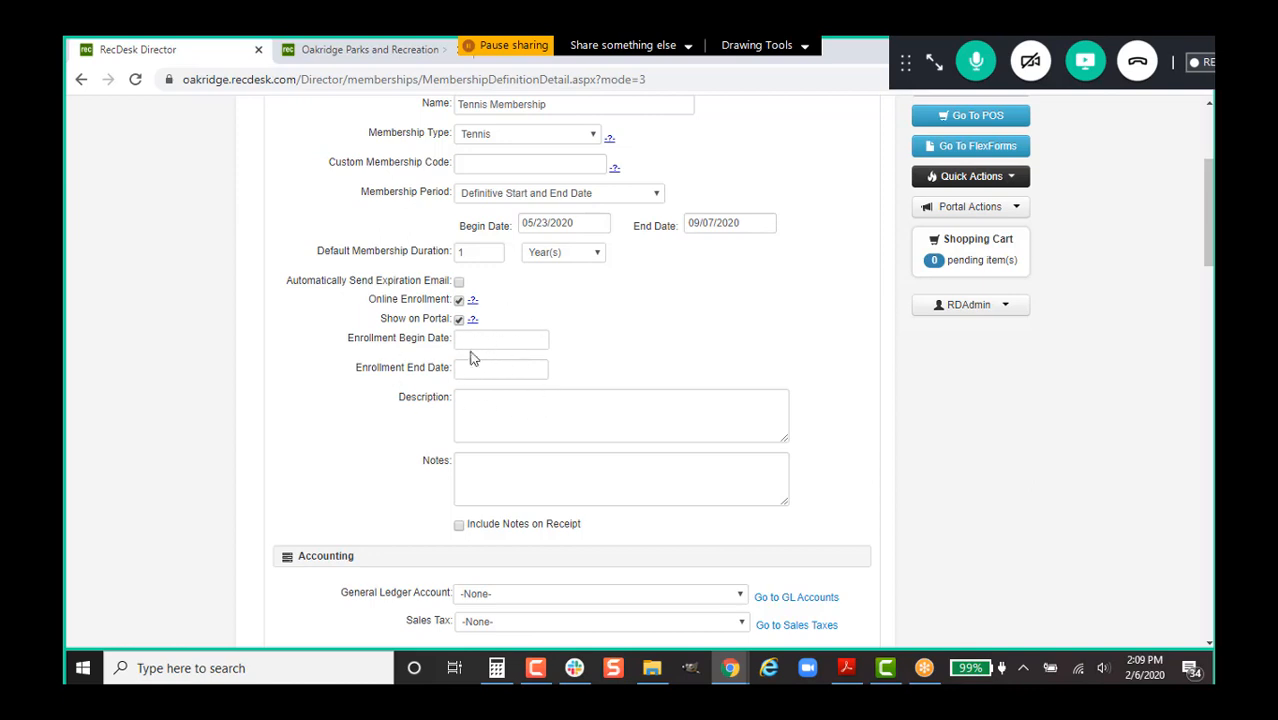
- Include the notes on the receipt and assign the Day Care general ledger account with sales tax set to None
scroll(682, 357, down, 2)
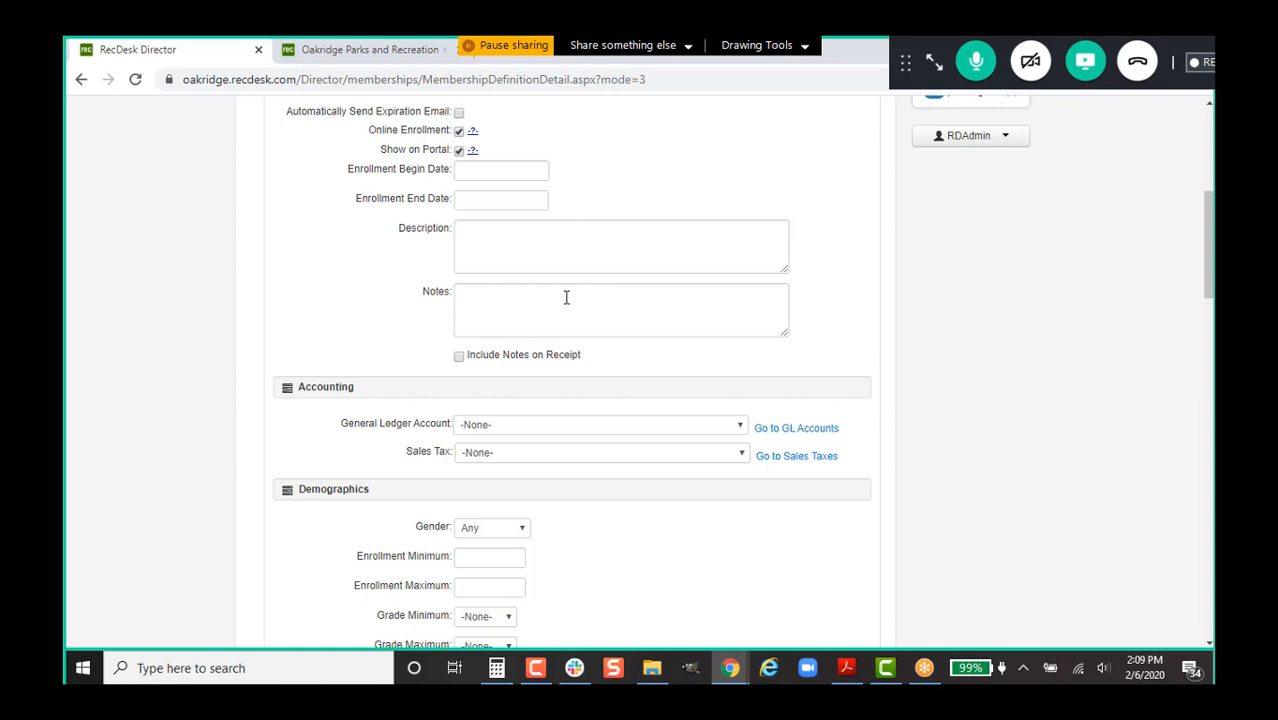
click(460, 357)
scroll(628, 379, down, 1)
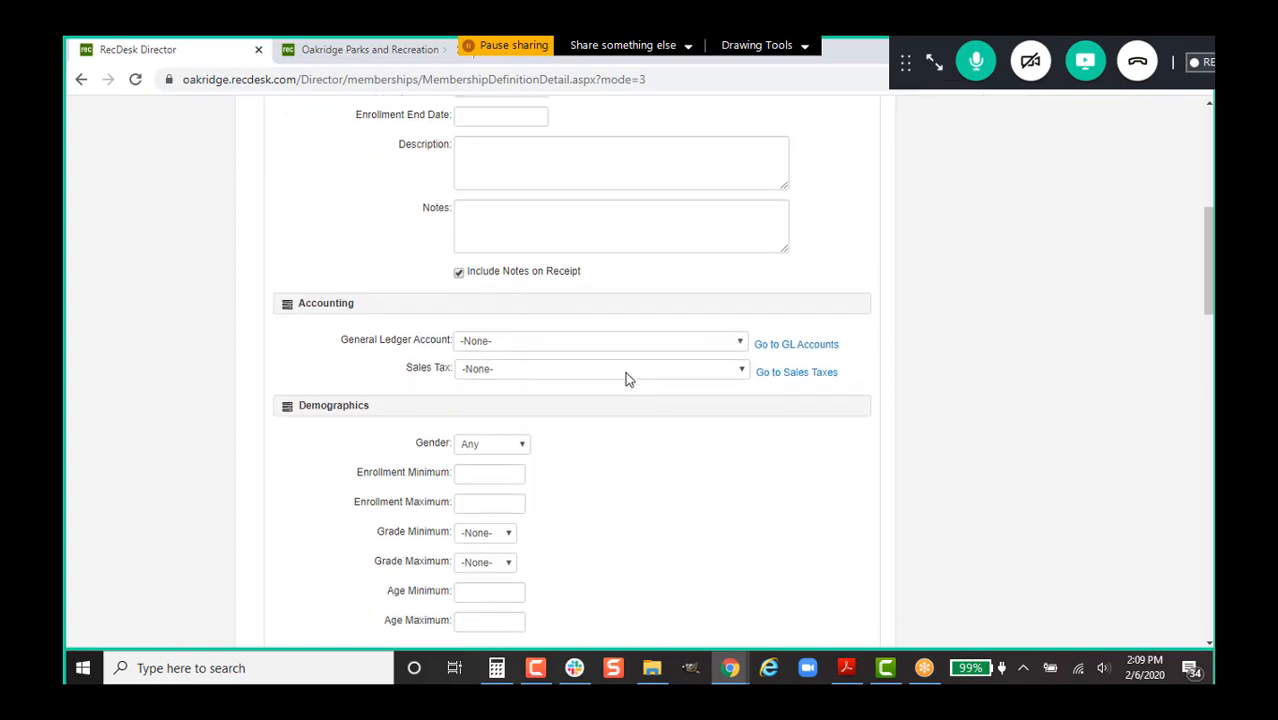
click(630, 340)
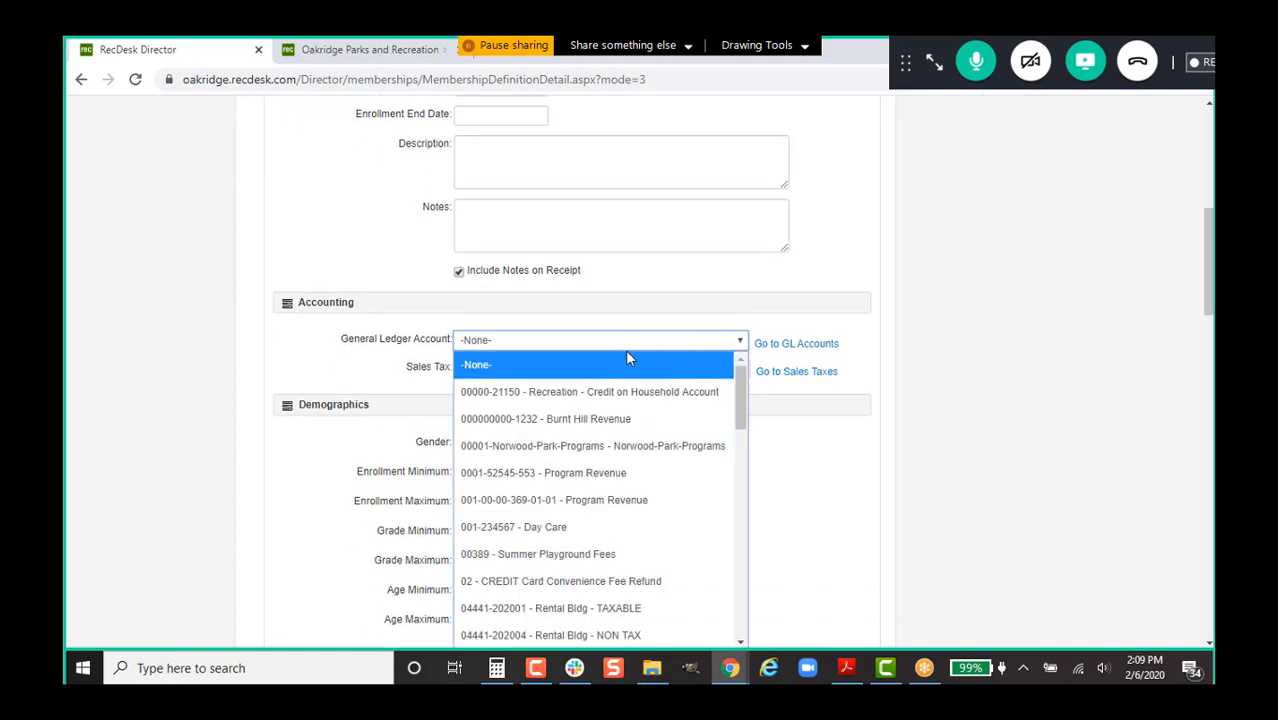
click(602, 526)
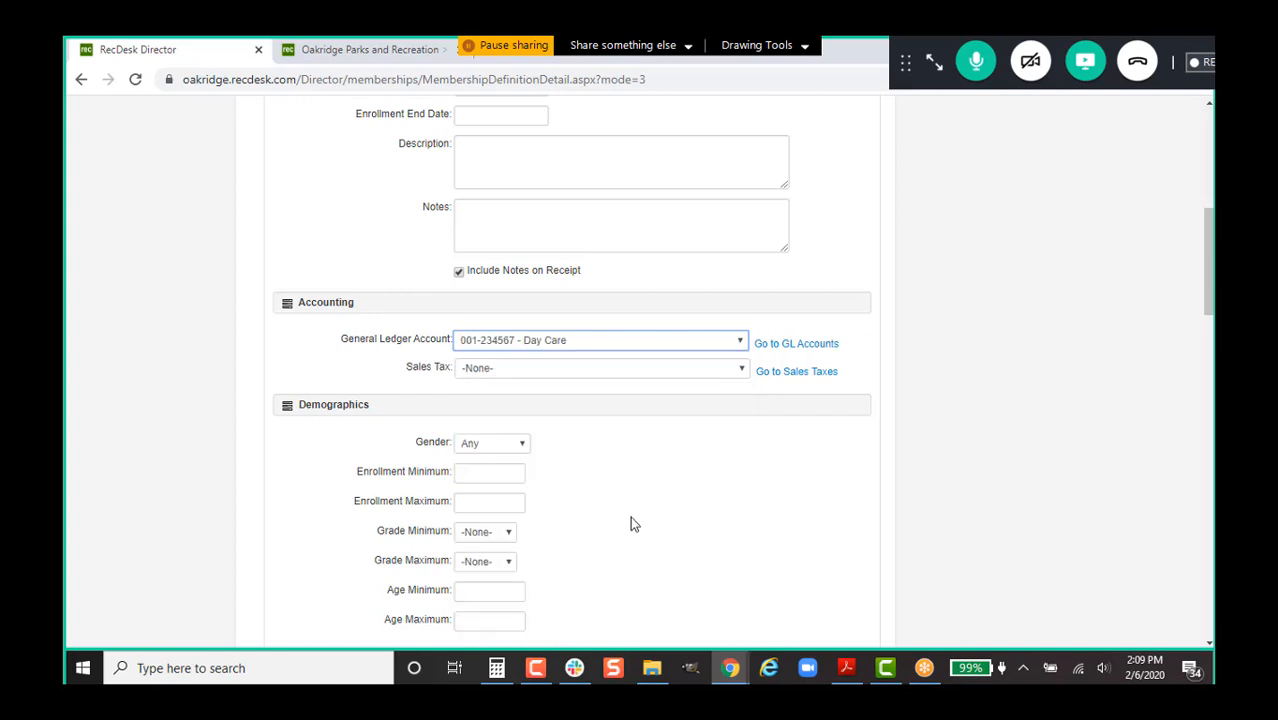
click(697, 458)
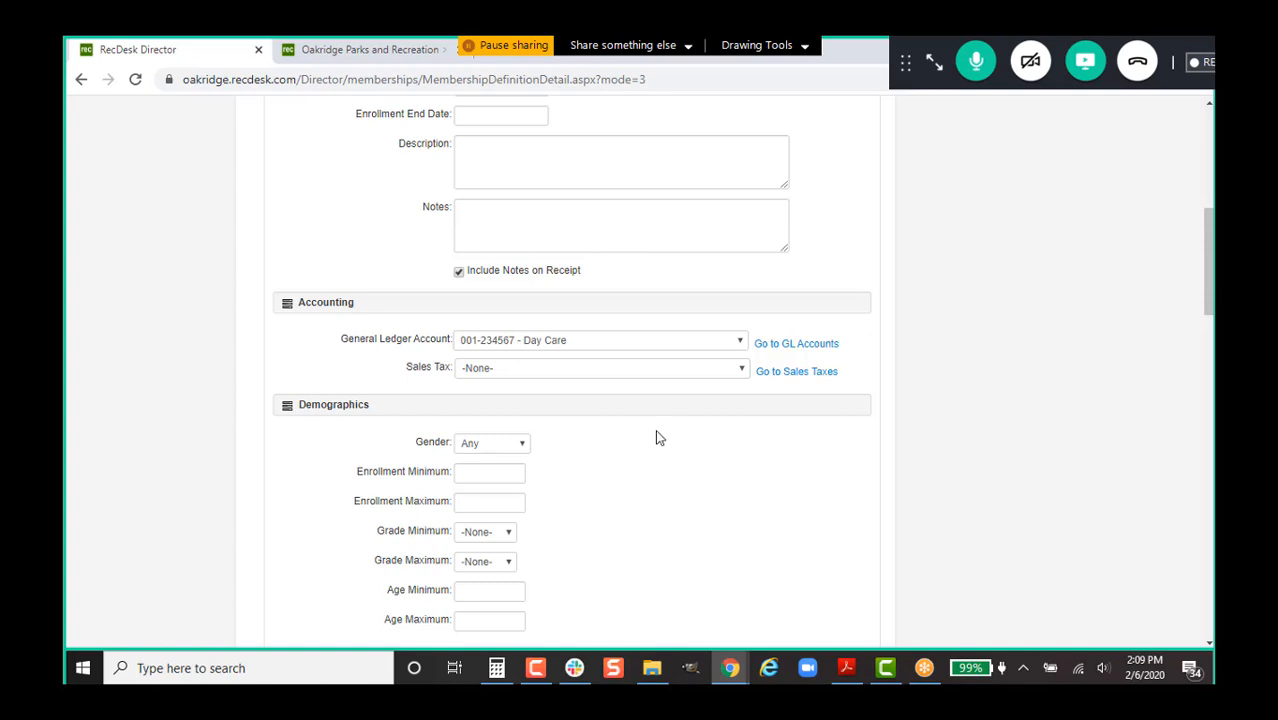
click(586, 370)
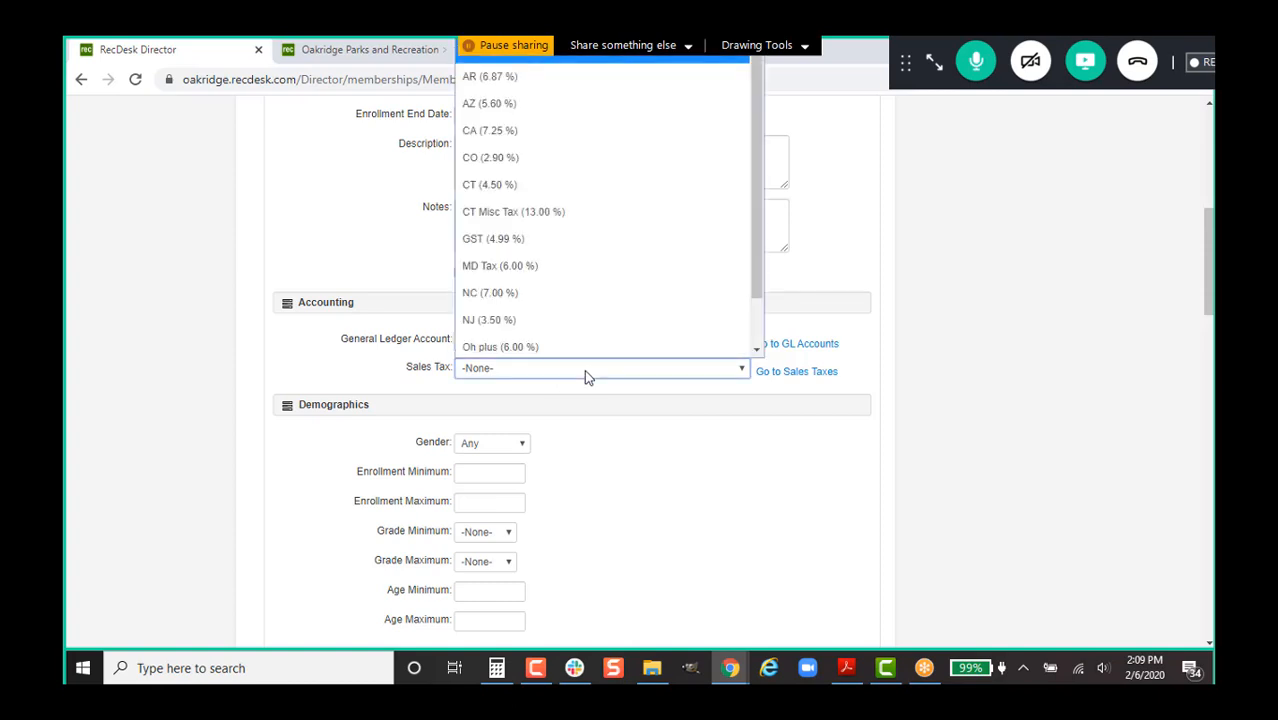
click(584, 369)
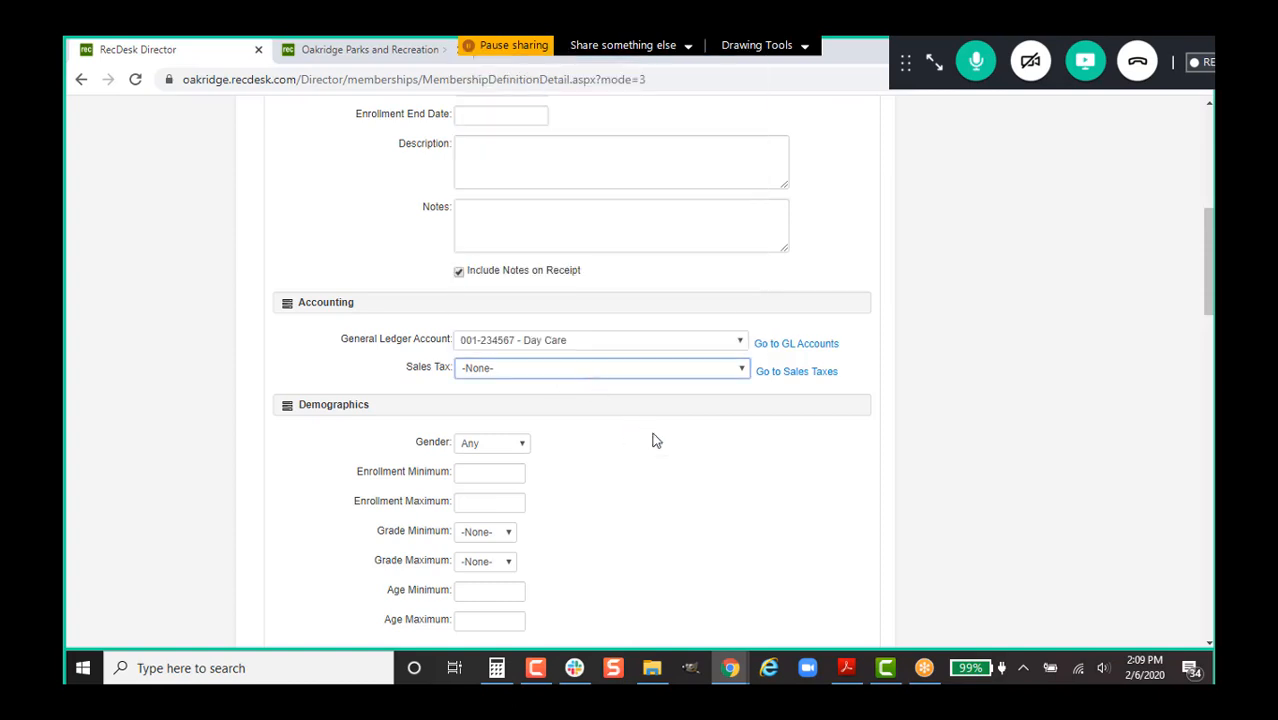
- In the demographics, keep gender as Any and set the enrollment maximum to 50 and the age minimum to 18
scroll(660, 445, down, 3)
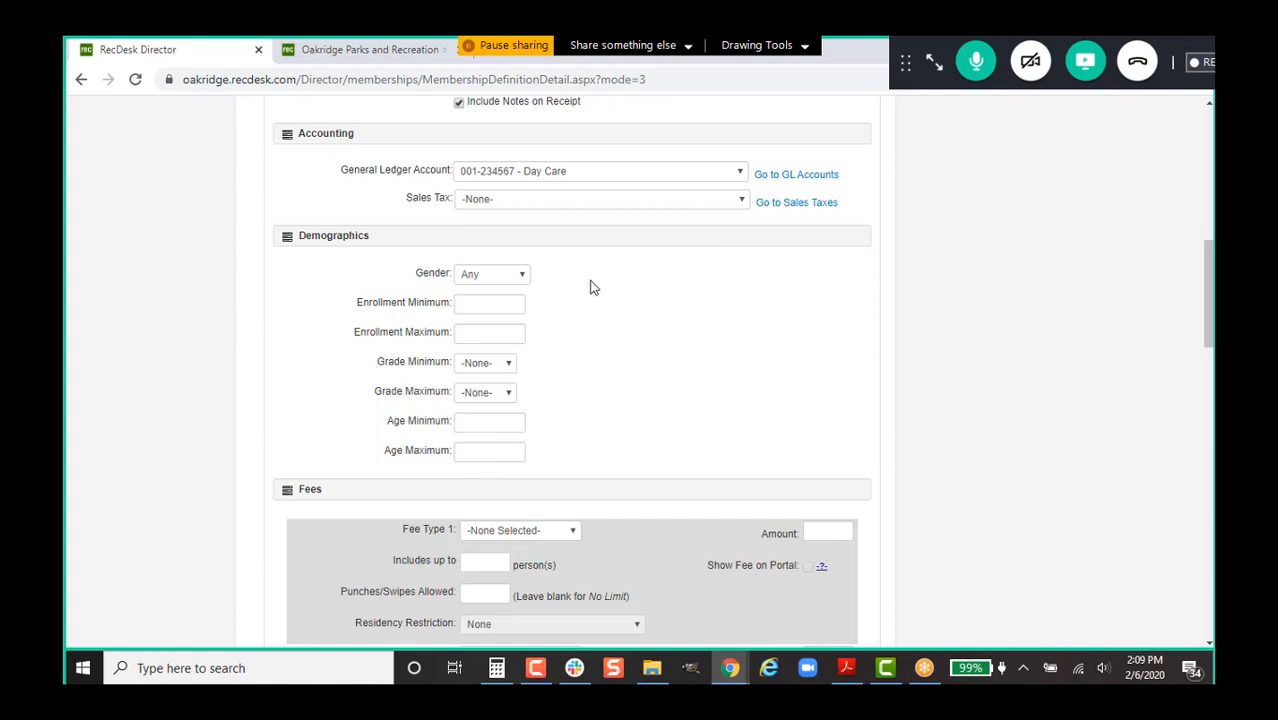
click(526, 274)
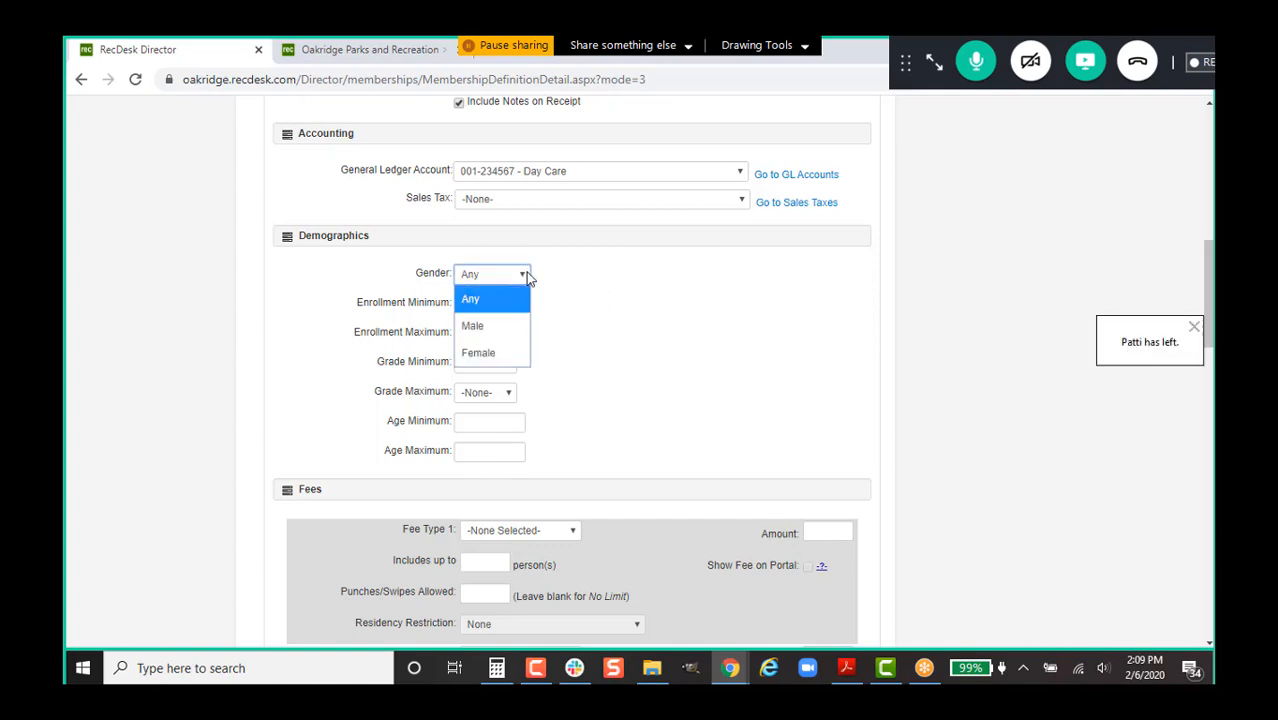
click(418, 333)
click(477, 332)
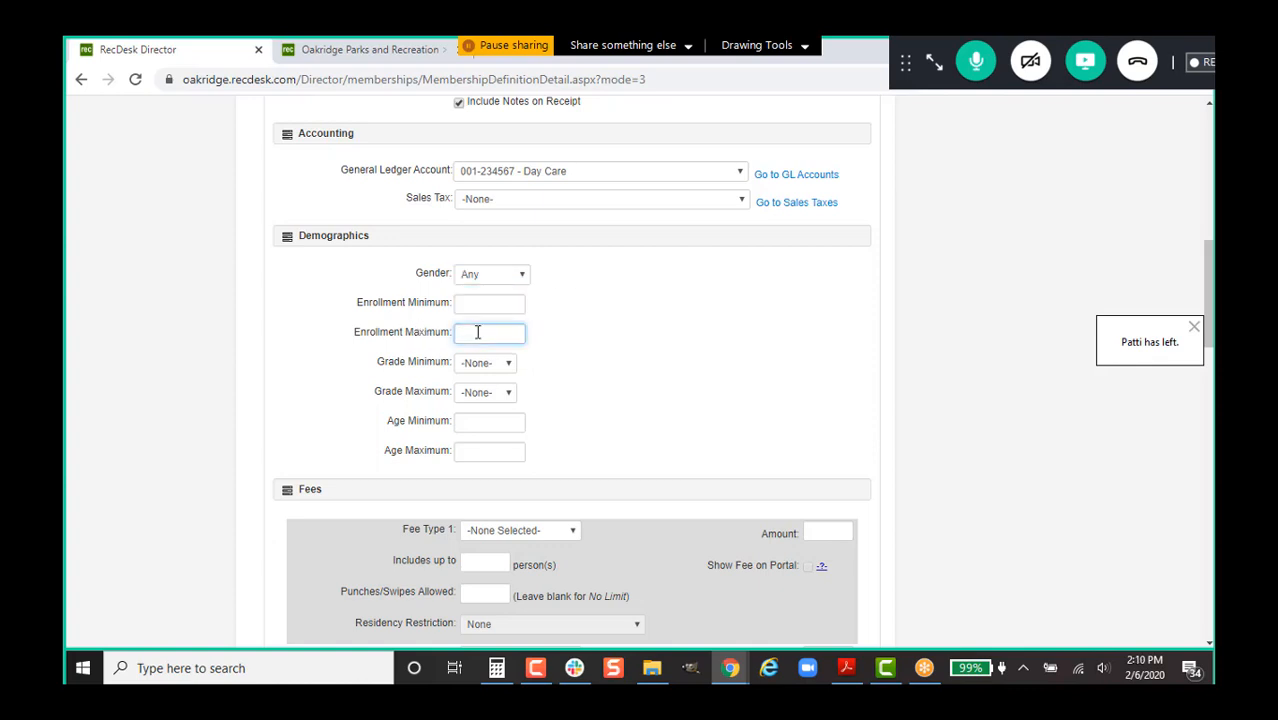
text(50)
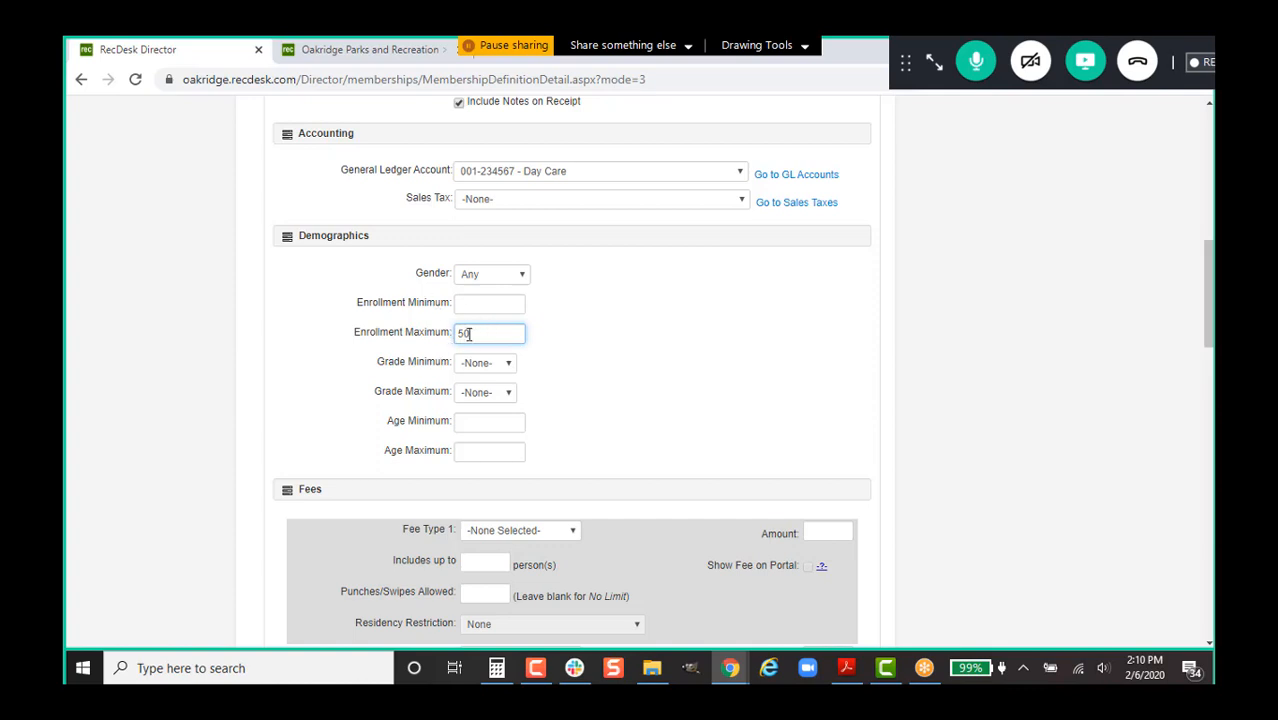
scroll(540, 340, down, 1)
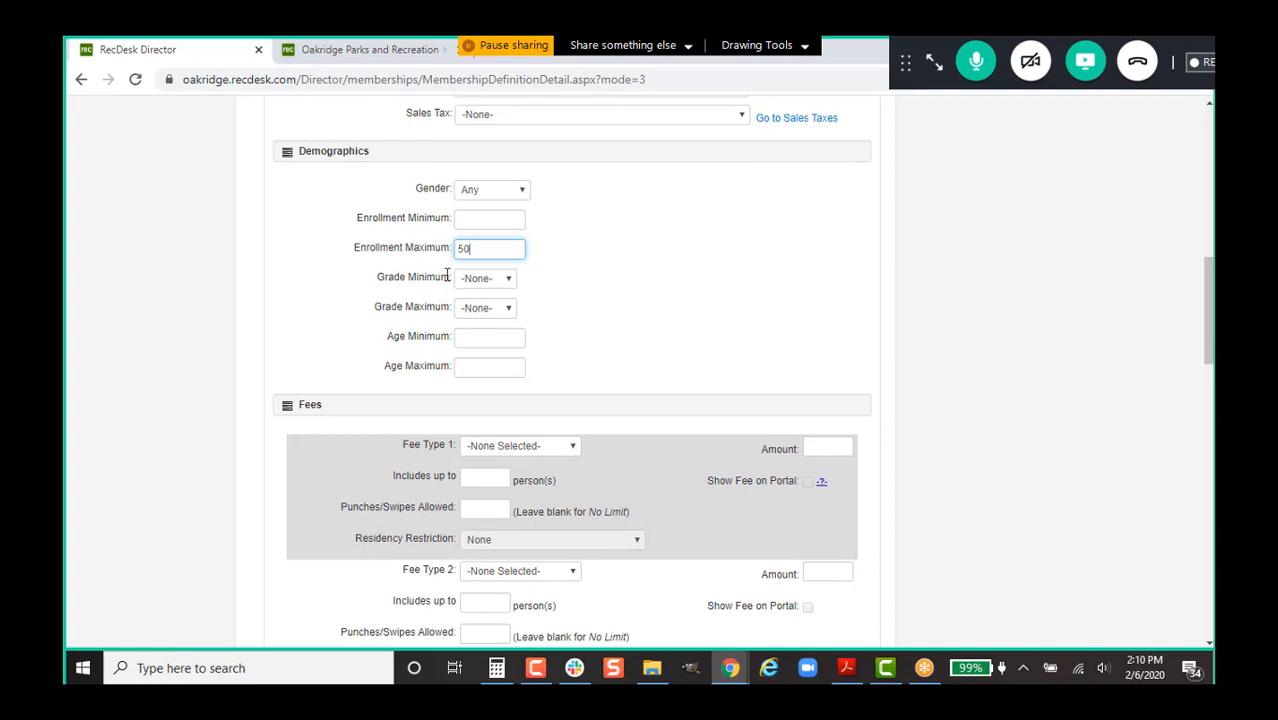
click(508, 335)
text(18)
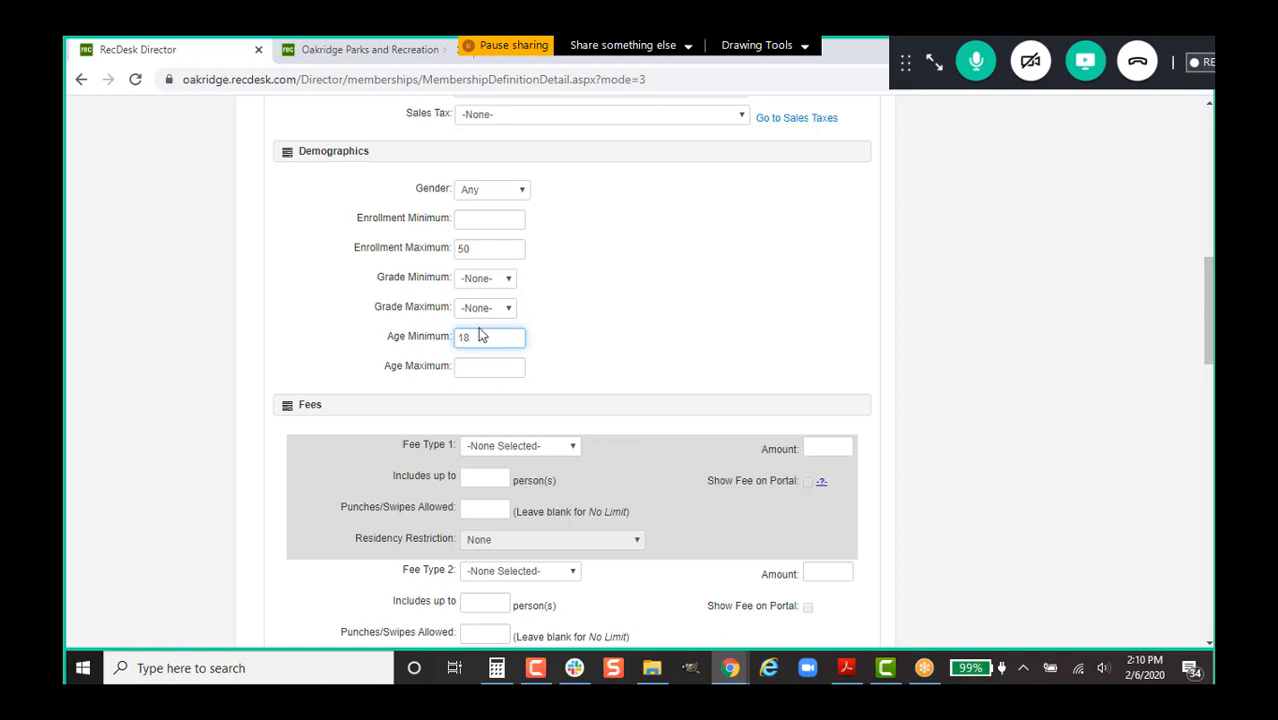
click(618, 390)
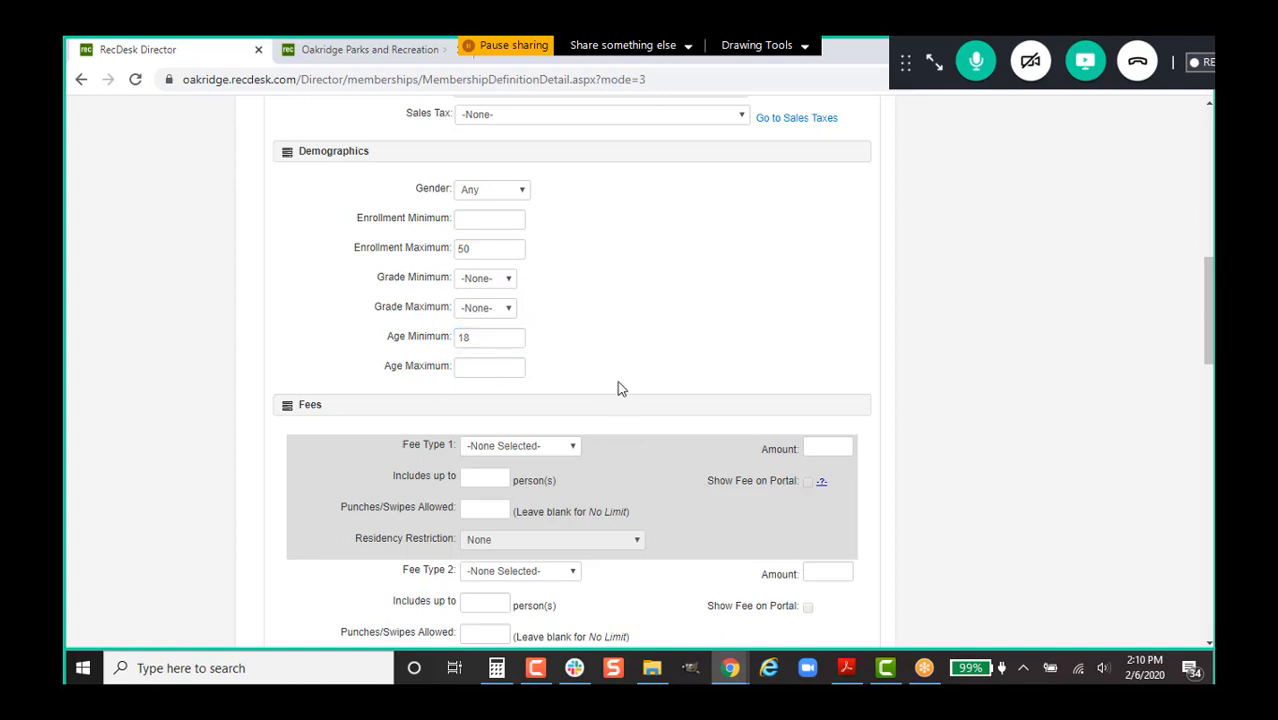
scroll(616, 392, up, 1)
scroll(613, 398, up, 5)
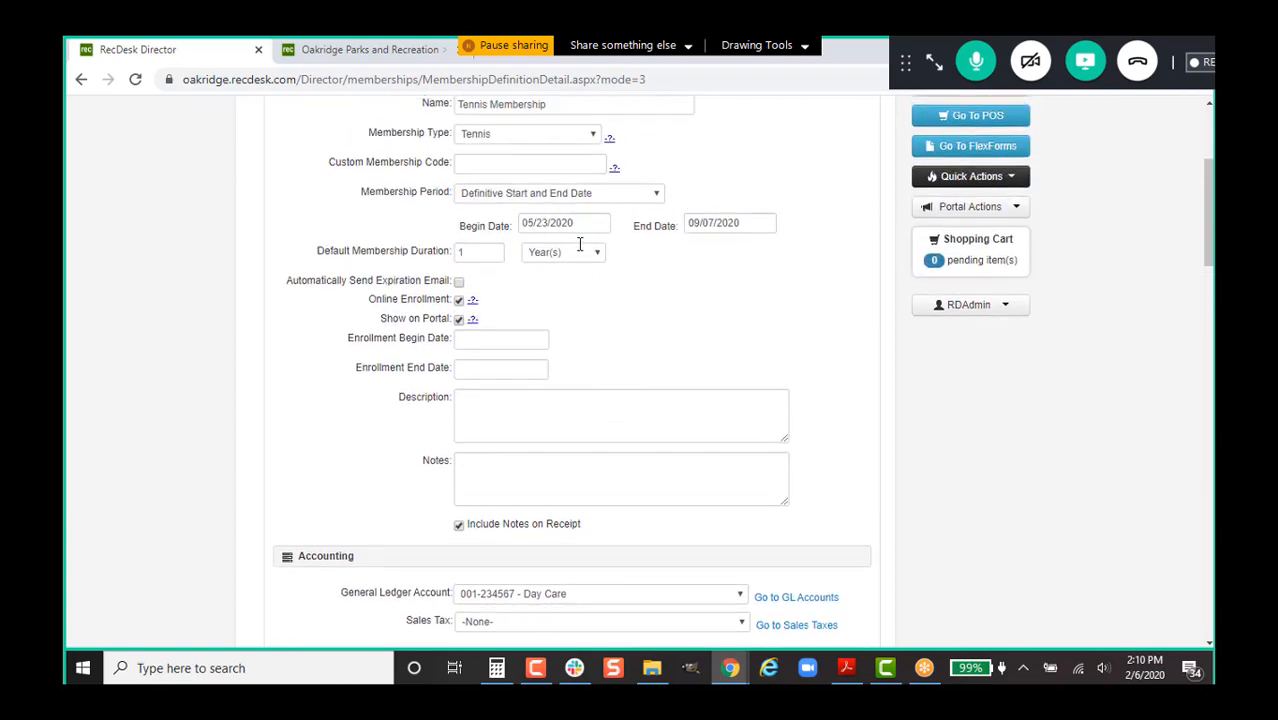
- Set Fee Type 1 to Individual with an amount of 10, shown on the portal, keeping the residency restriction at None
scroll(674, 377, down, 7)
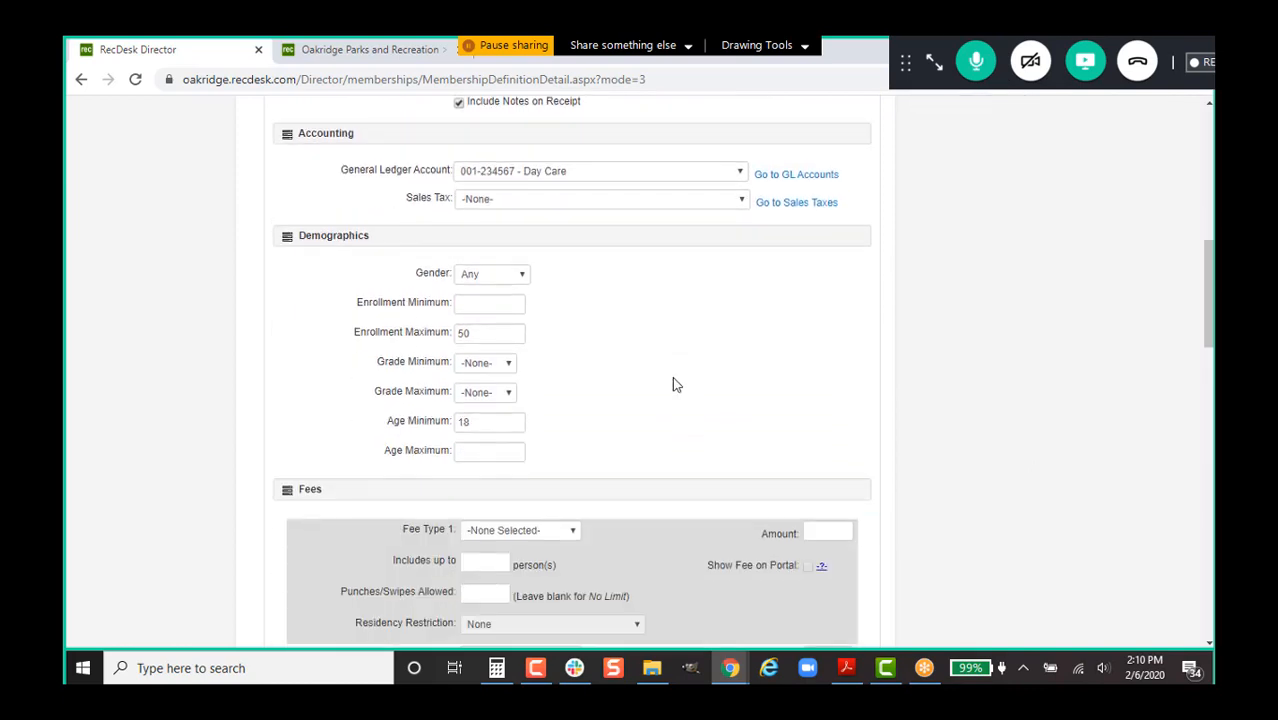
scroll(560, 308, up, 1)
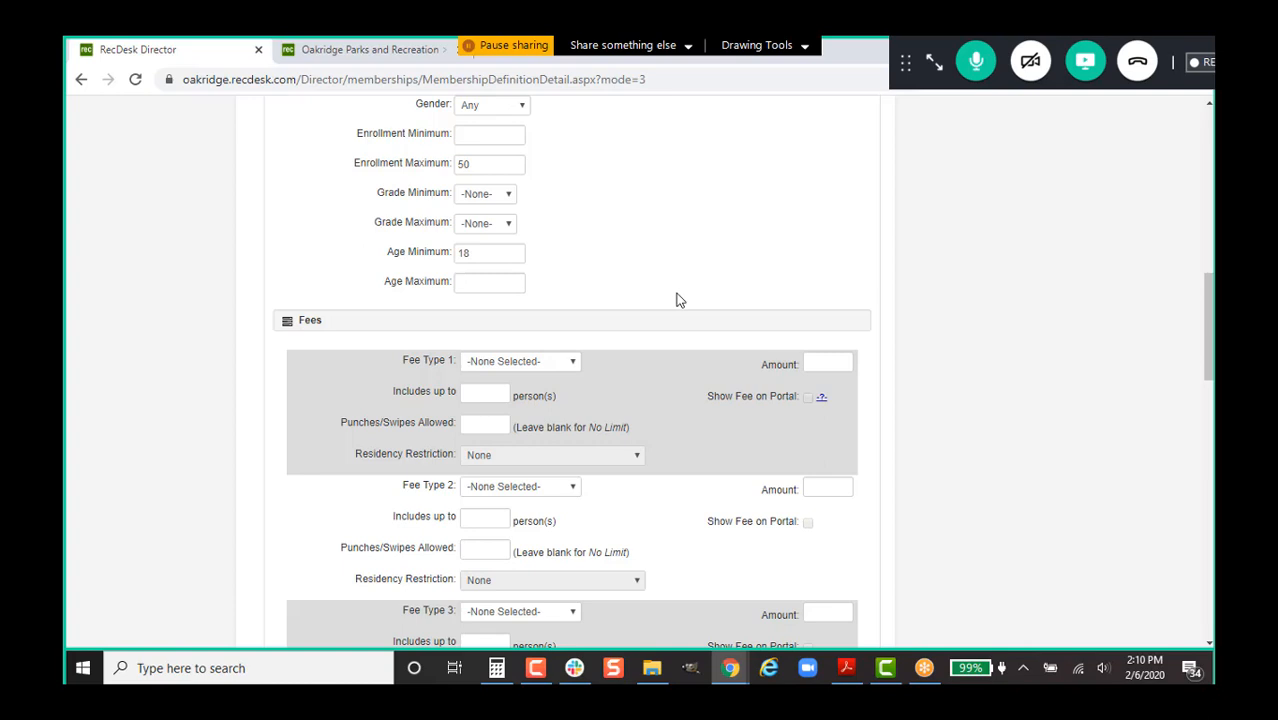
scroll(676, 300, down, 3)
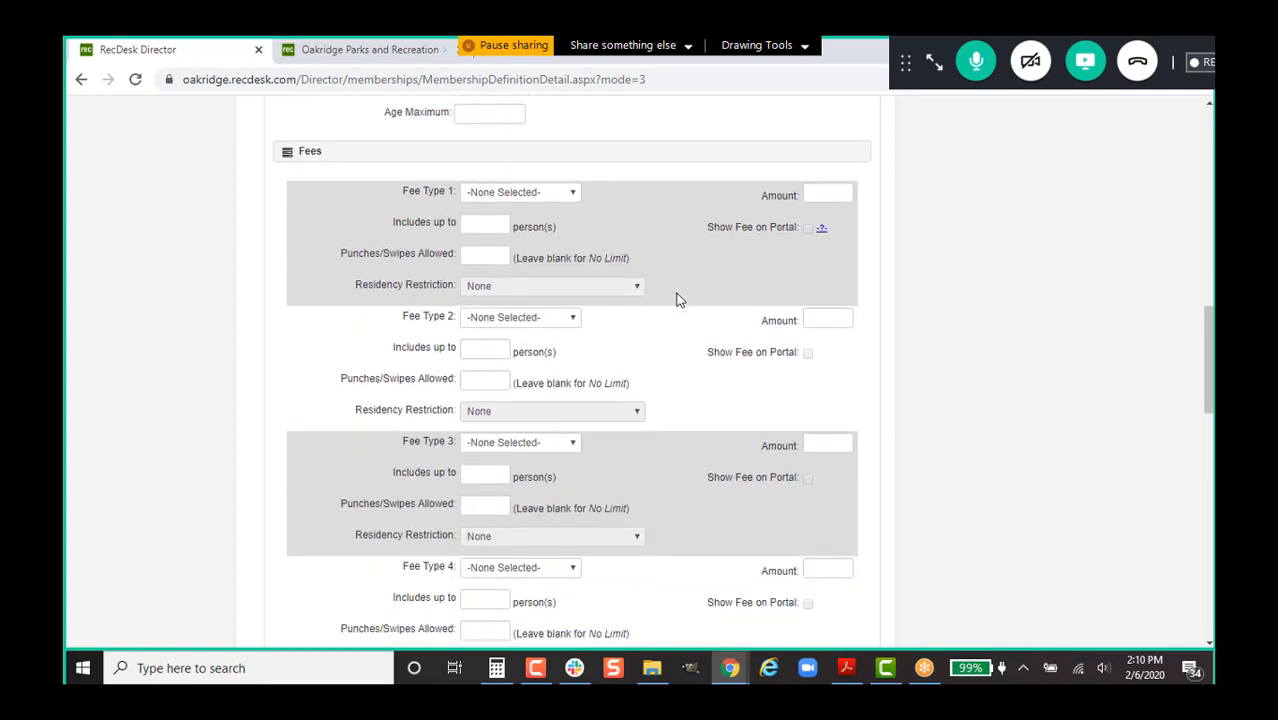
click(534, 194)
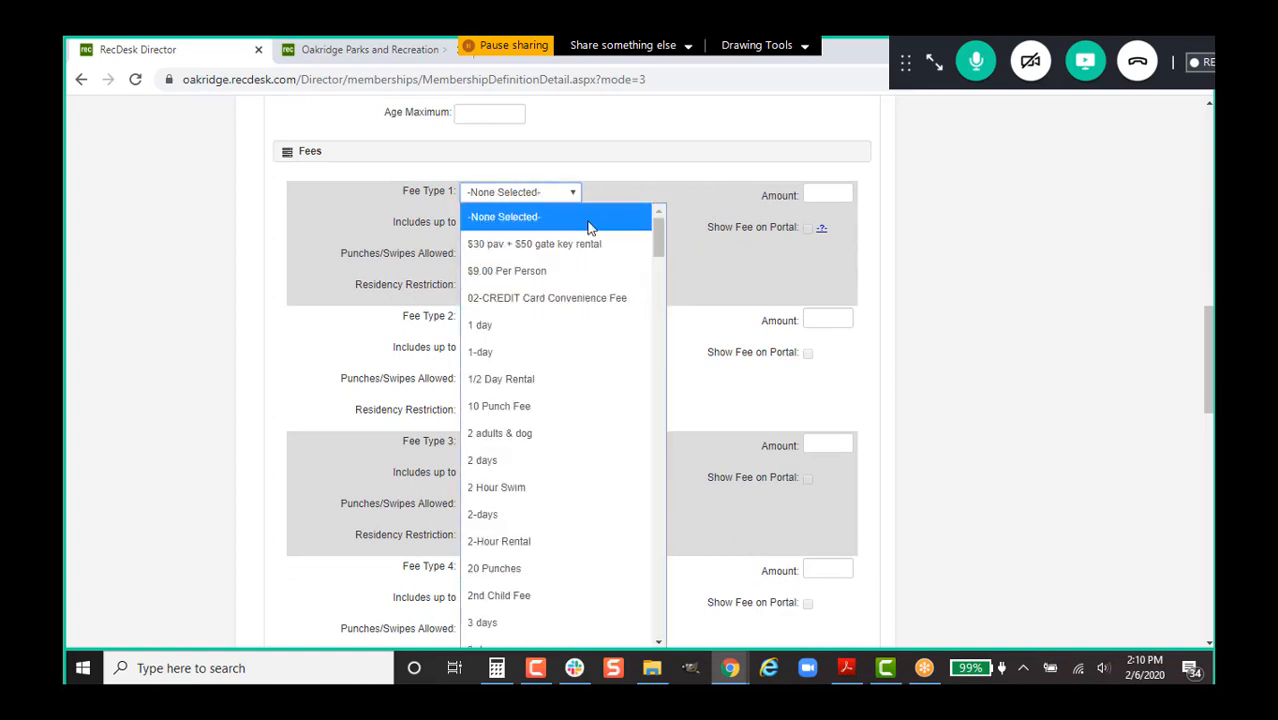
key(i)
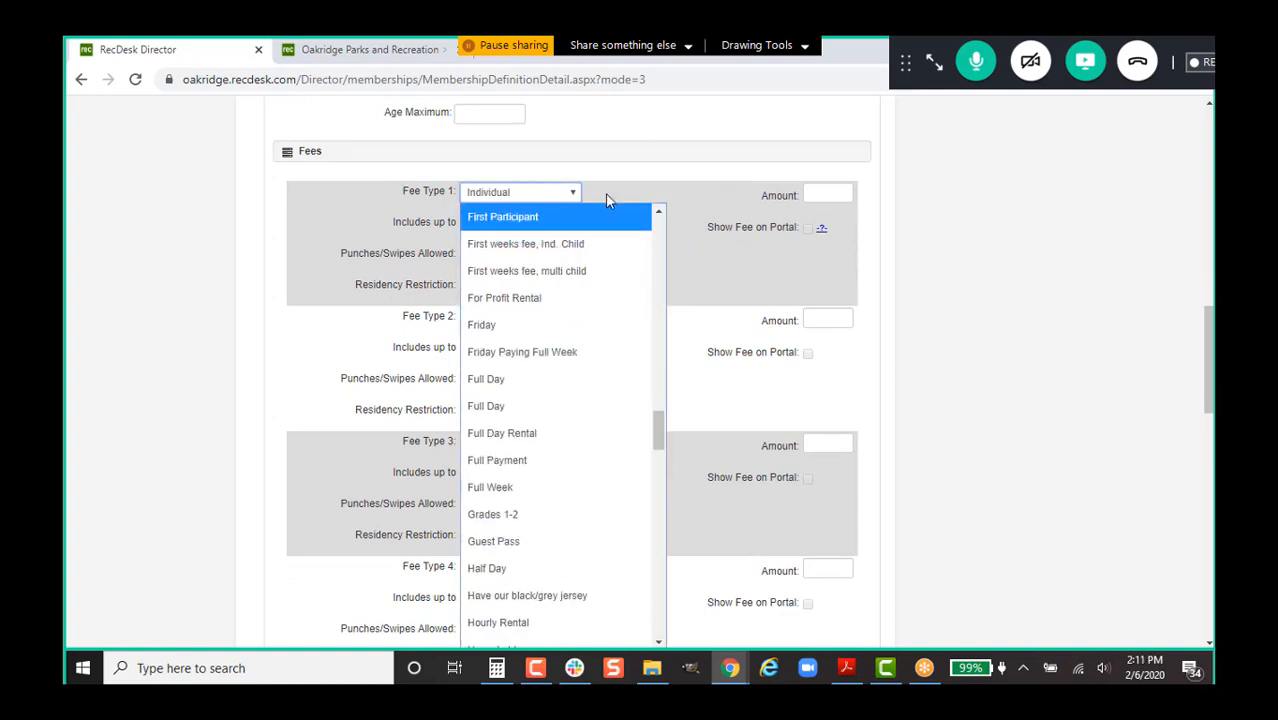
click(608, 193)
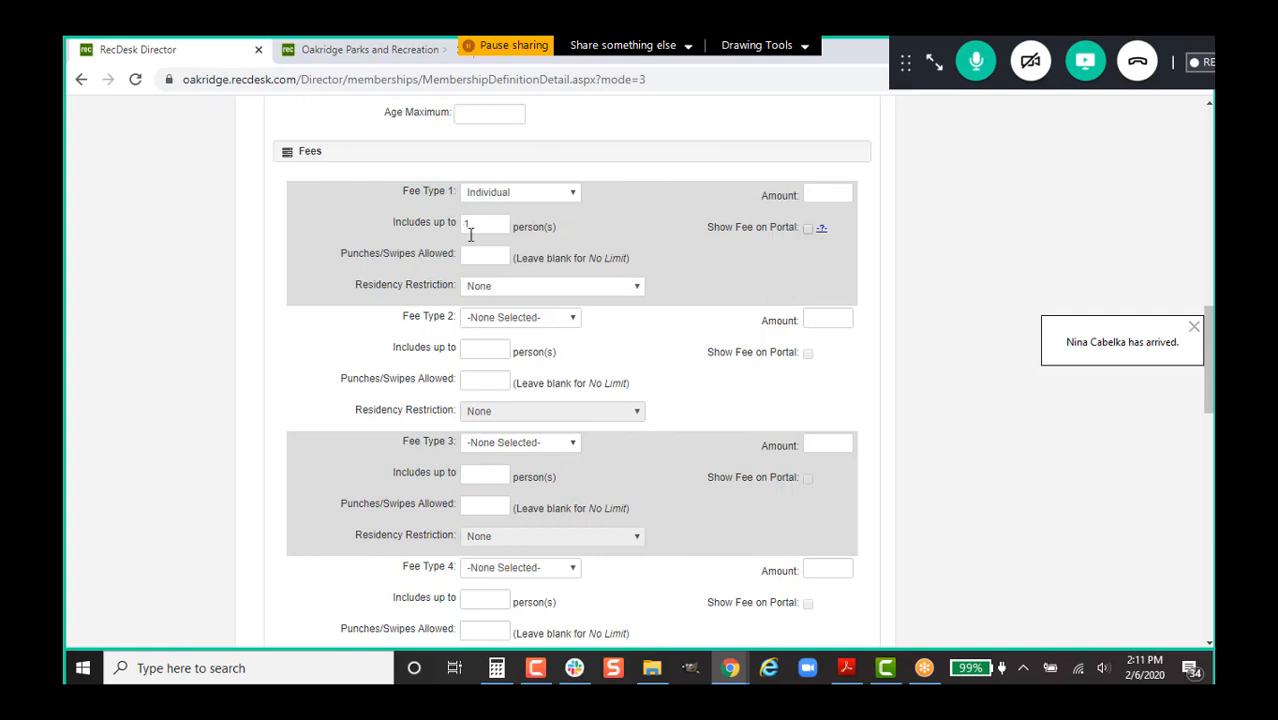
click(822, 191)
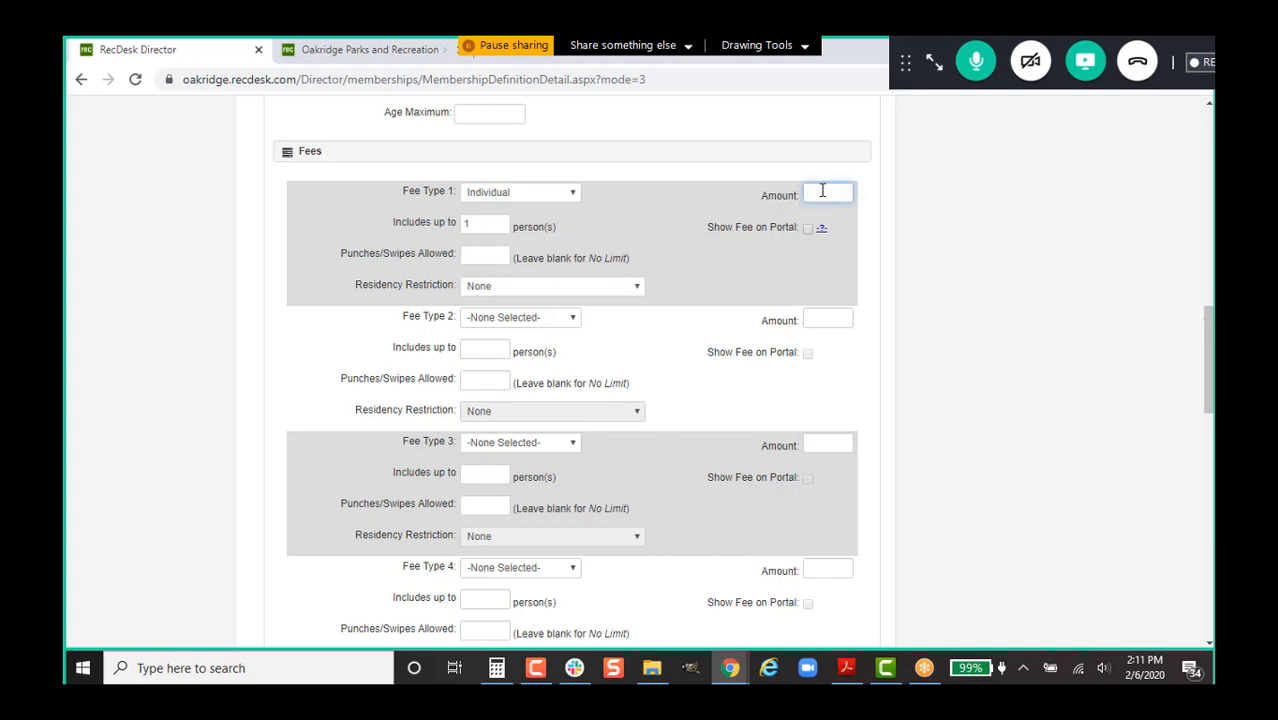
text(10)
click(807, 230)
click(605, 287)
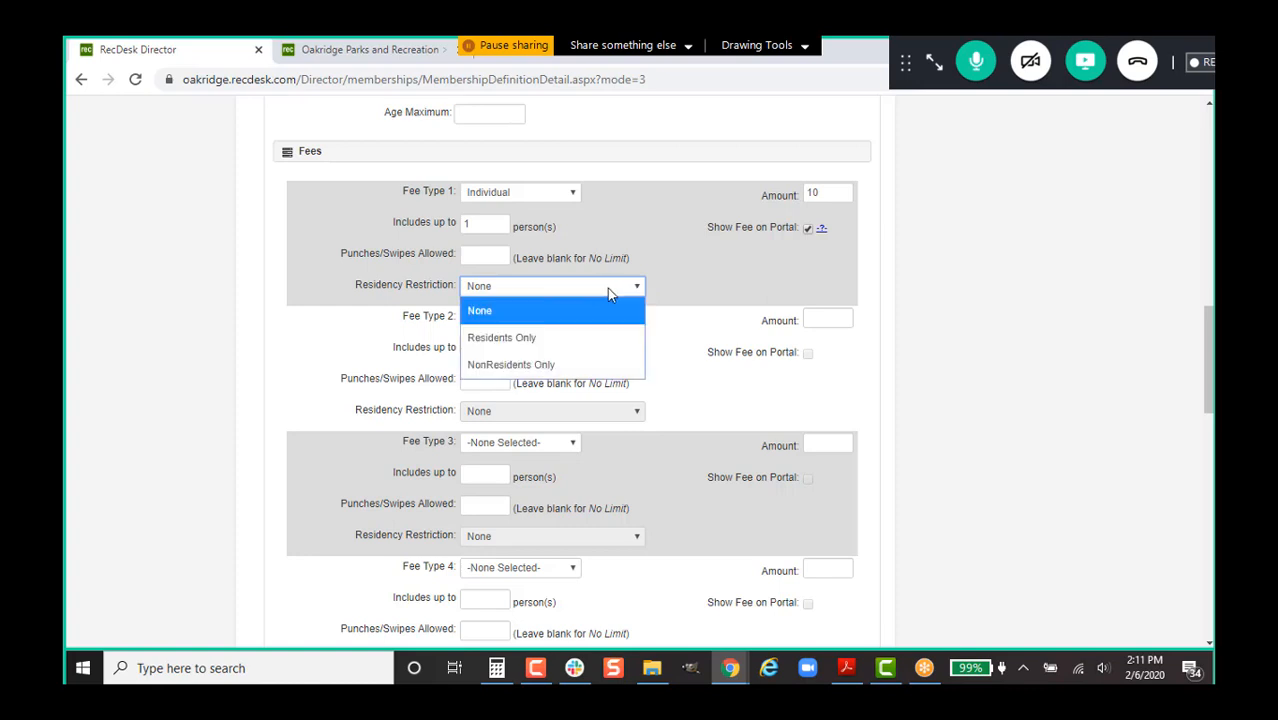
click(607, 288)
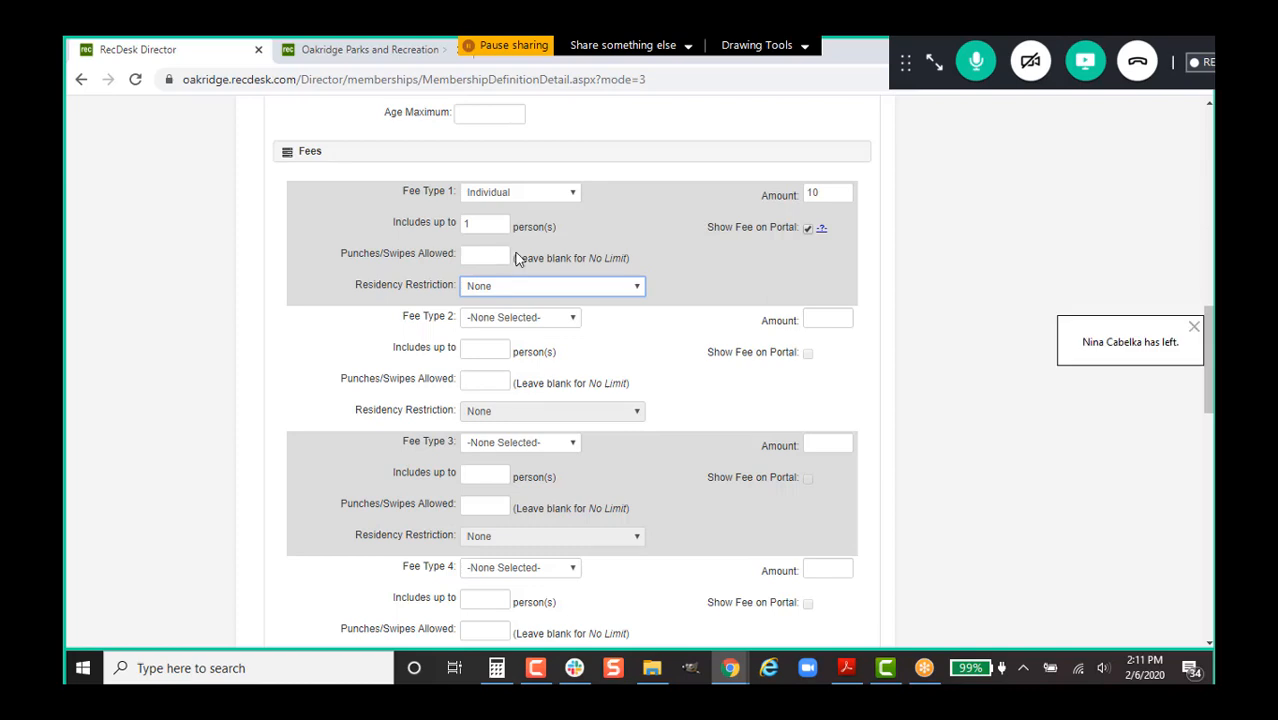
- Set Fee Type 2 to Family of 4, including up to 4 persons, with an amount of 50 and shown on the portal
click(537, 319)
key(f)
key(Down)
key(Down)
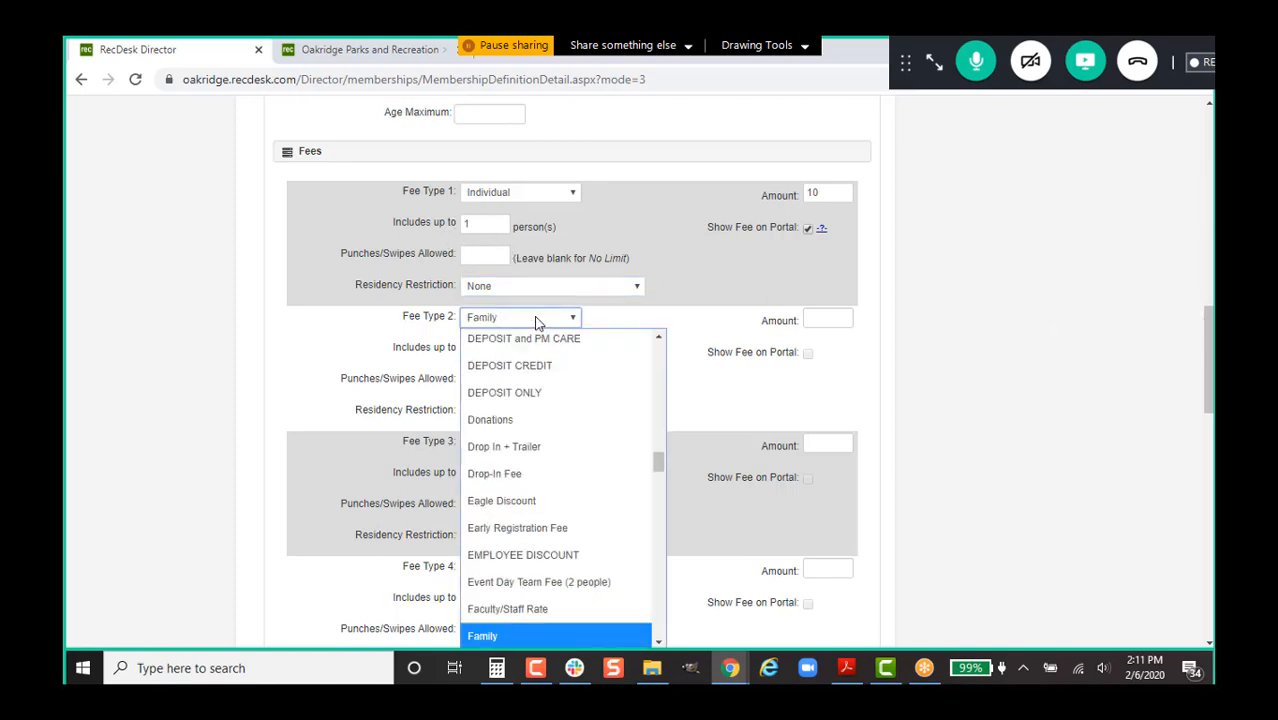
key(Return)
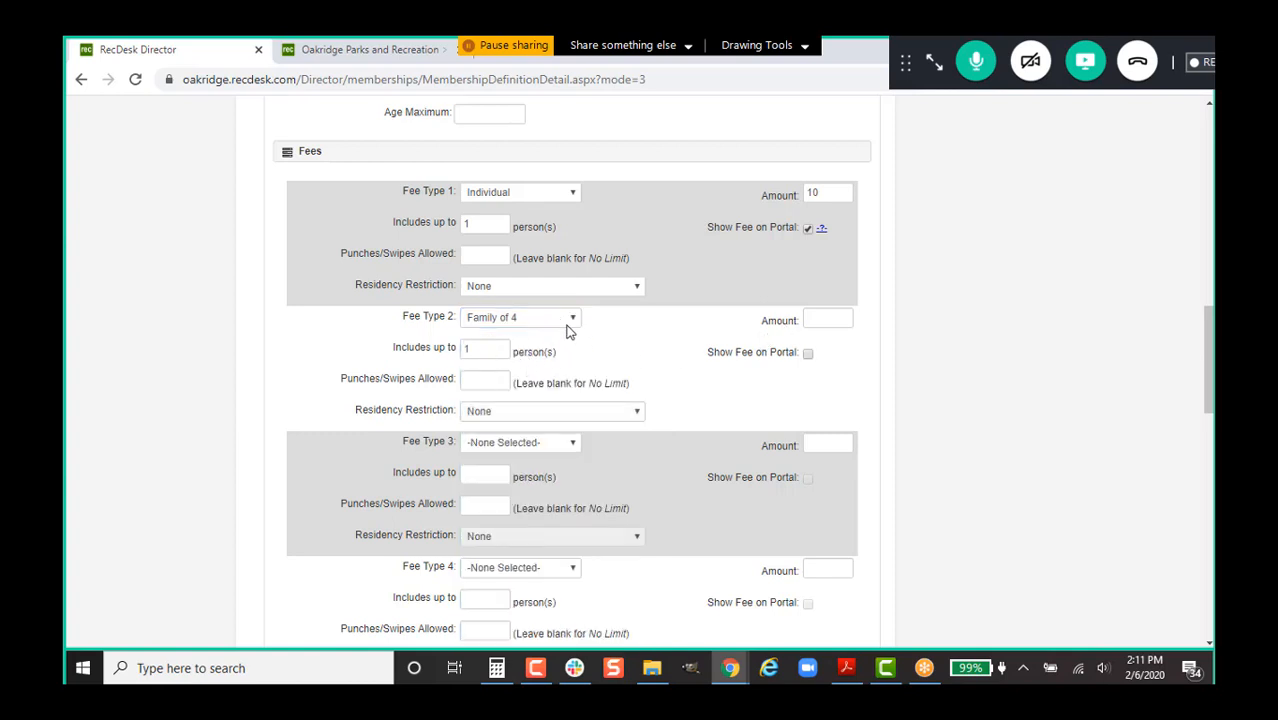
click(422, 350)
text(4)
click(808, 319)
text(50)
click(808, 352)
- Set Fee Type 3 to Family of Five, including up to 5 persons, with an amount of 55 and shown on the portal
scroll(705, 386, down, 1)
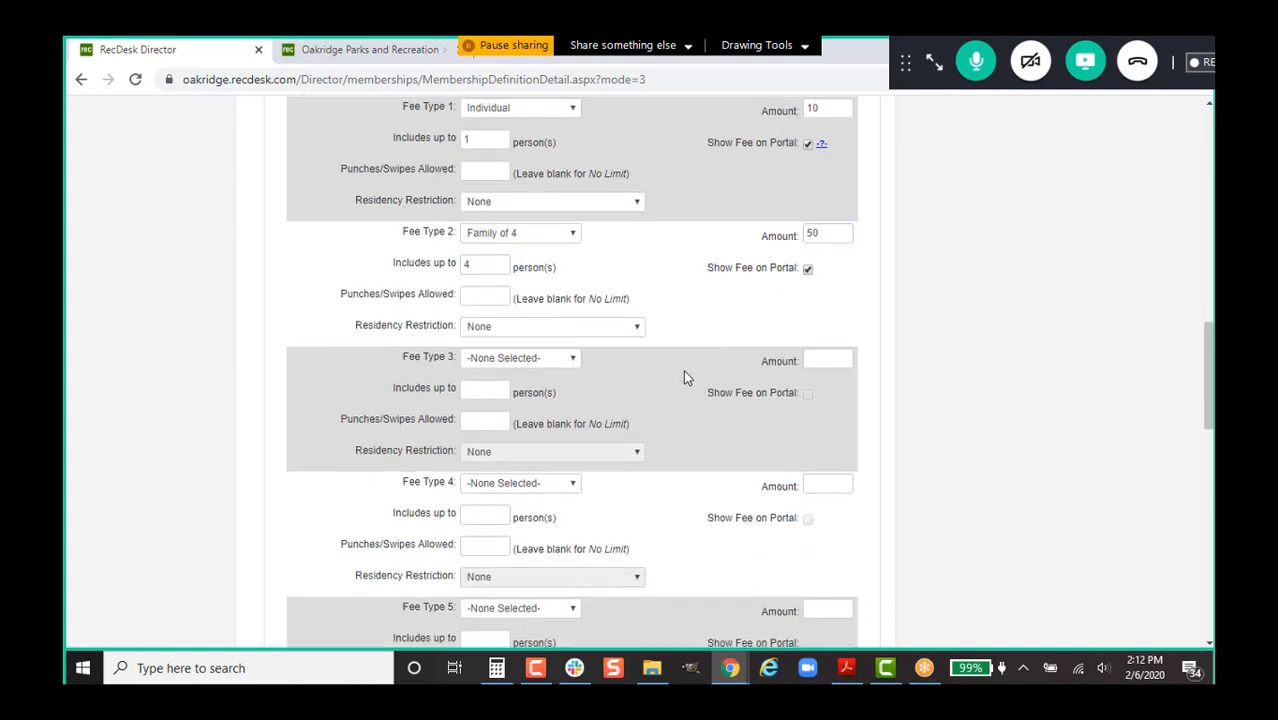
click(554, 360)
key(f)
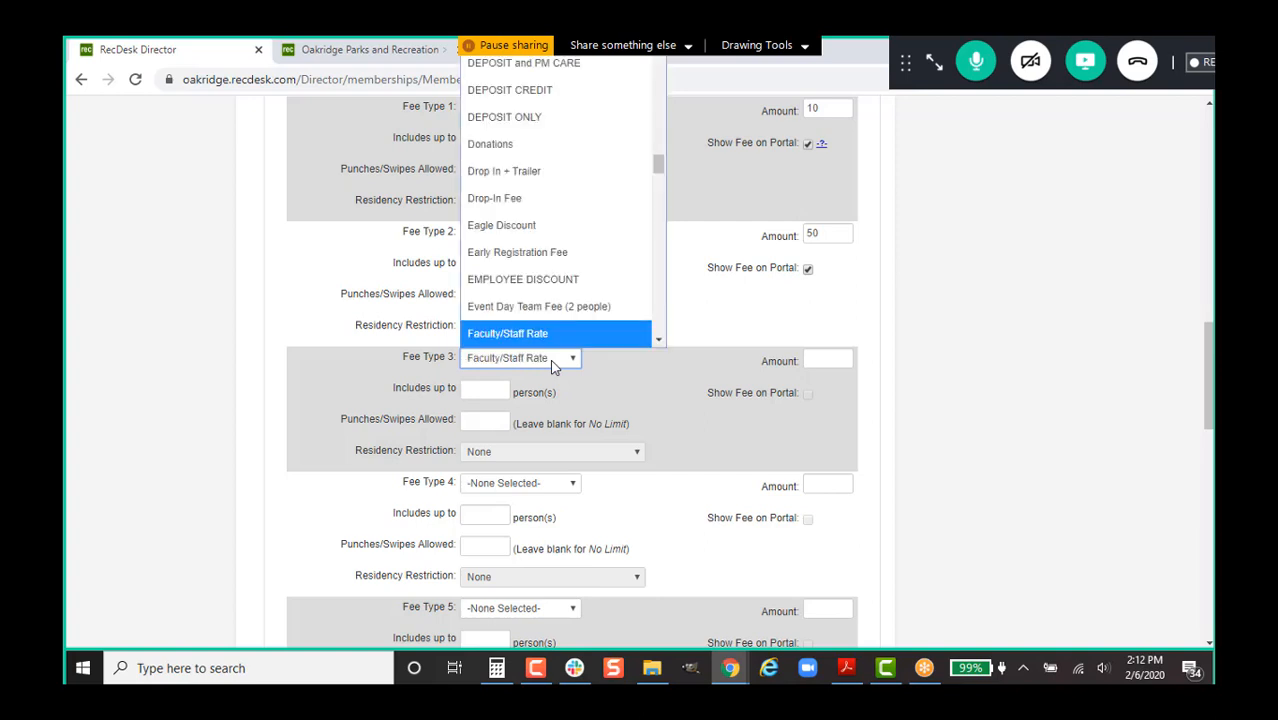
key(Down)
key(Down)
key(Down)
key(Return)
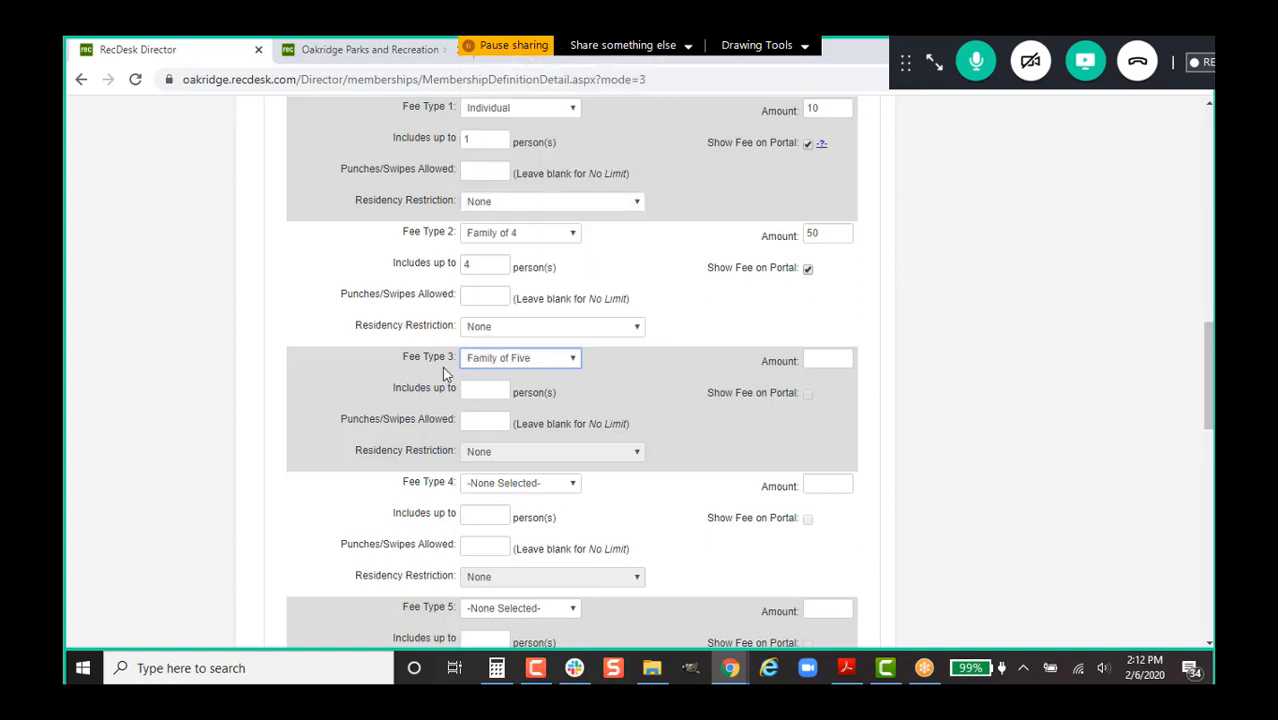
drag(493, 390, 455, 391)
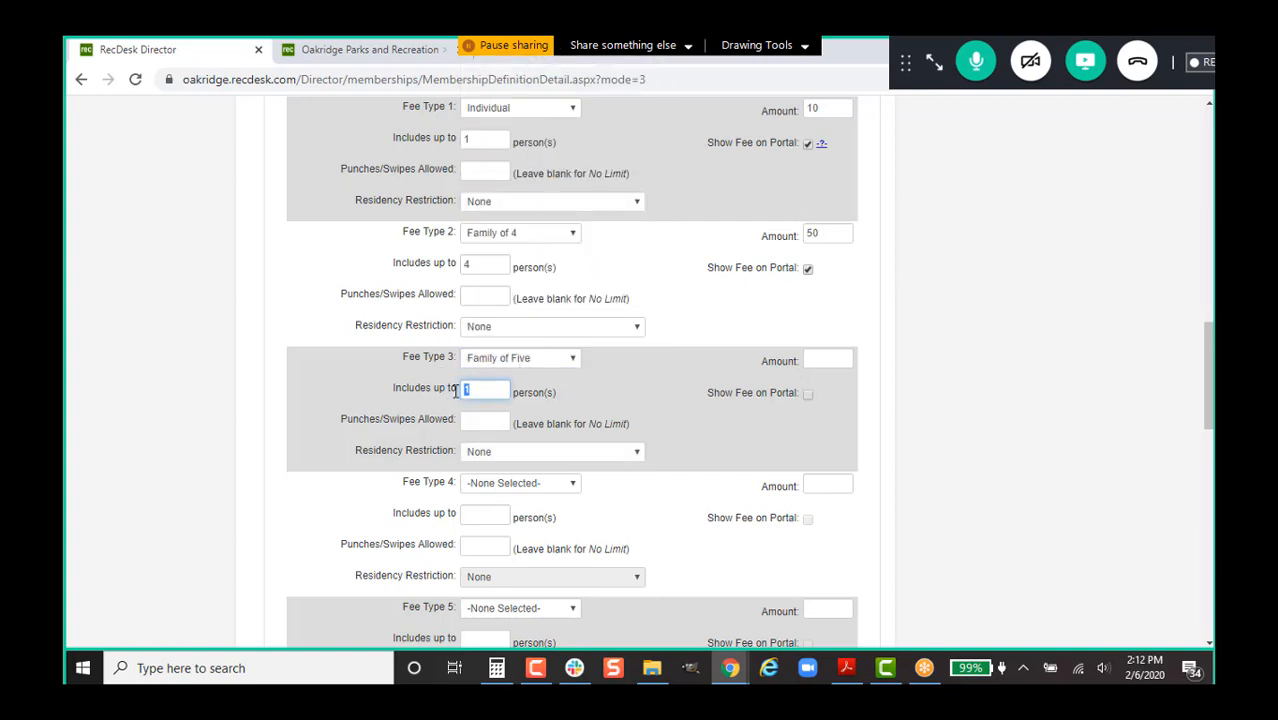
text(5)
click(819, 362)
text(55)
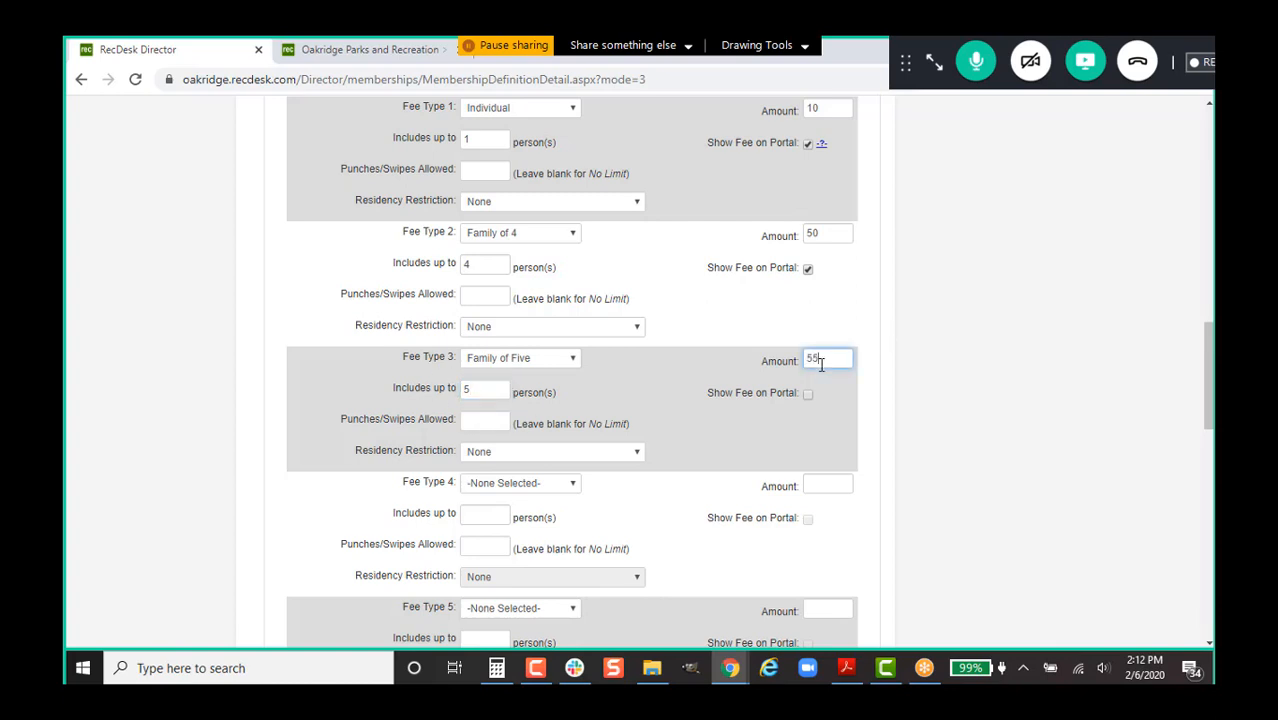
click(808, 394)
- Leave the remaining fee types empty and save the new Tennis Membership type
scroll(752, 403, down, 6)
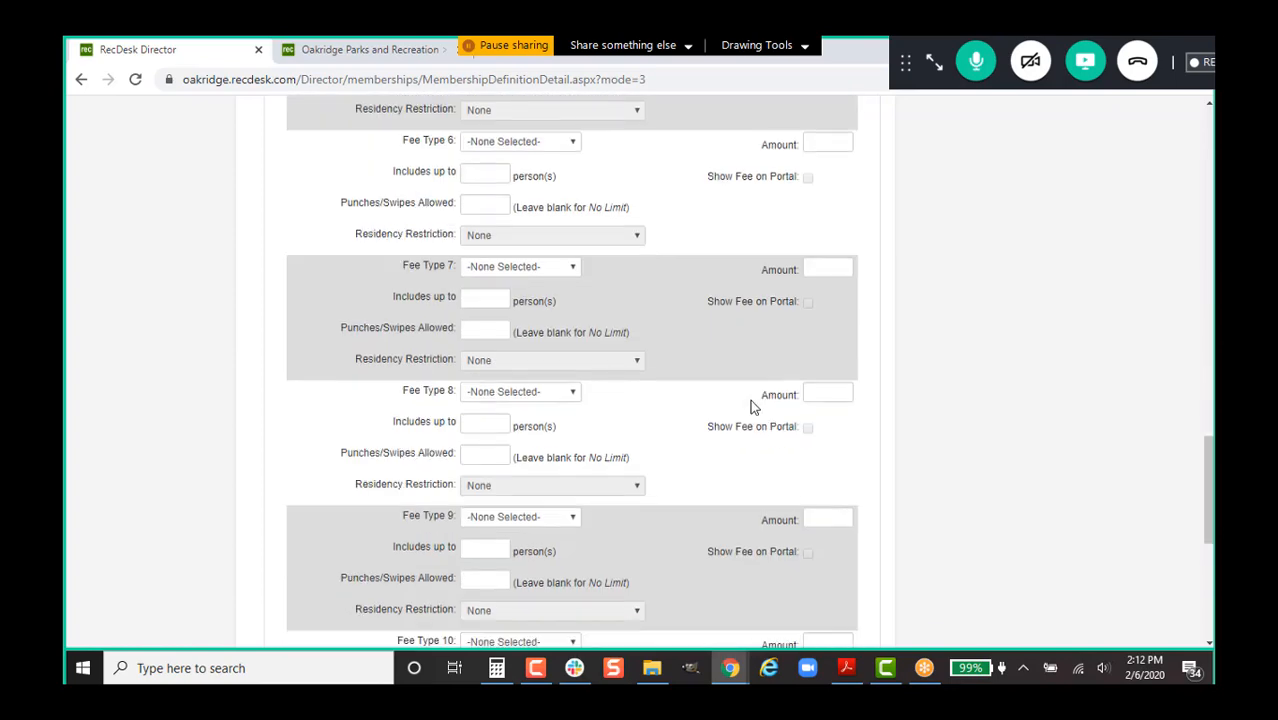
scroll(752, 406, down, 5)
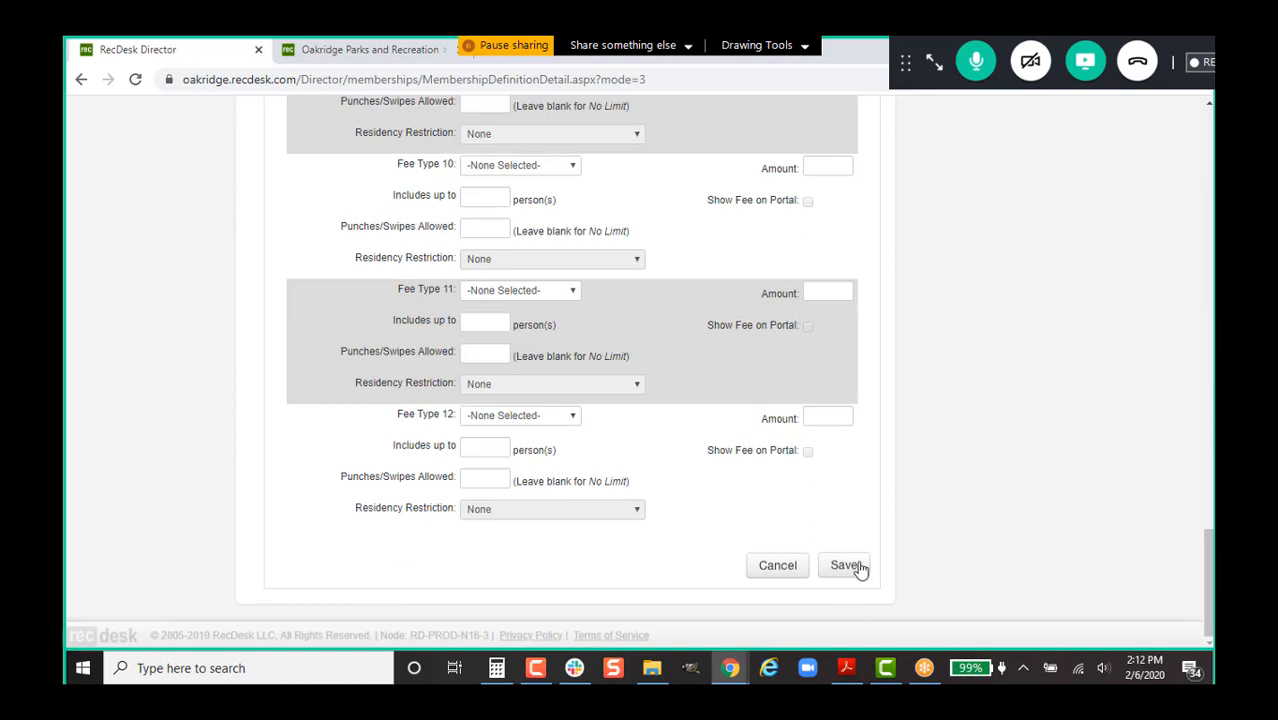
click(846, 565)
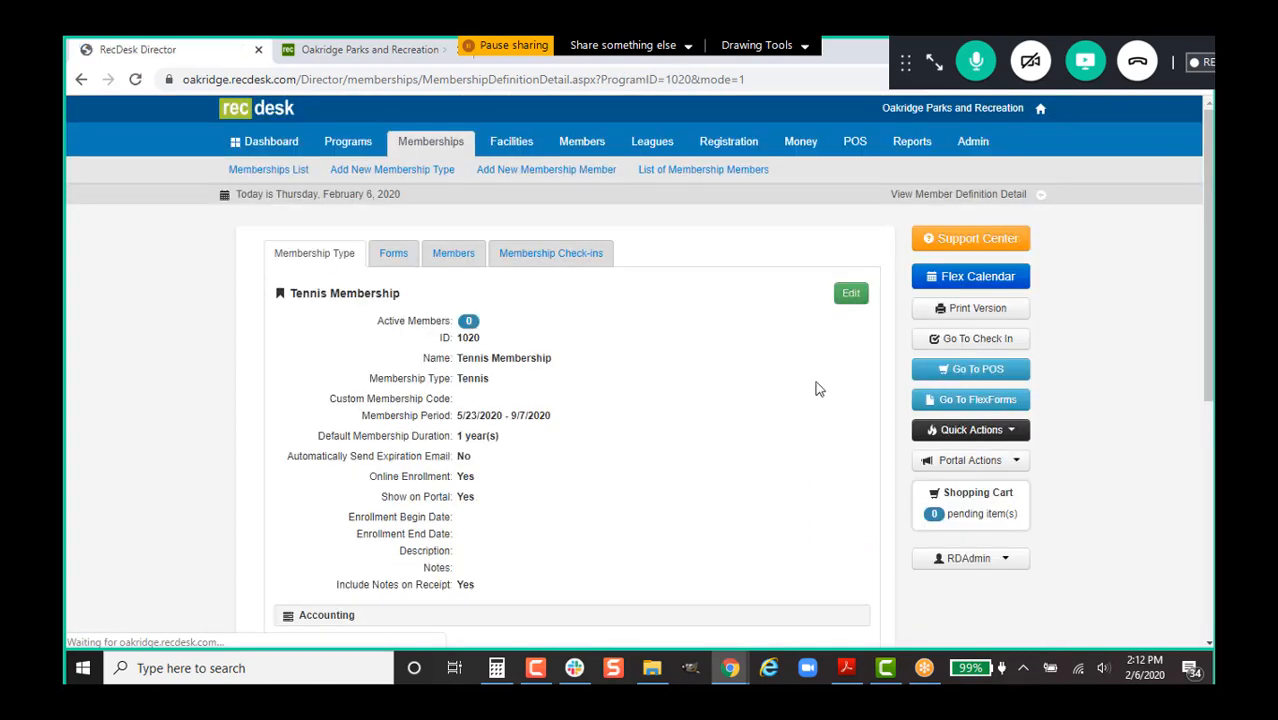
- Edit the required forms of the Tennis Membership and select the Aqua Form
click(392, 257)
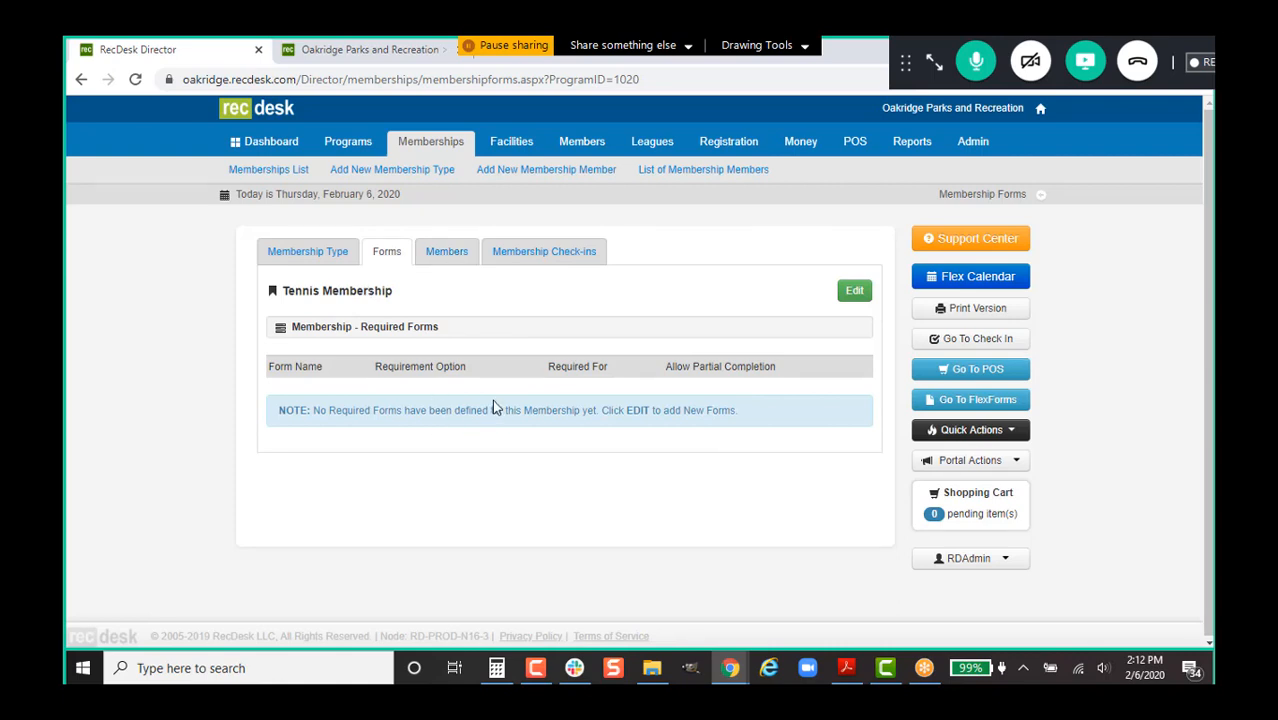
click(855, 291)
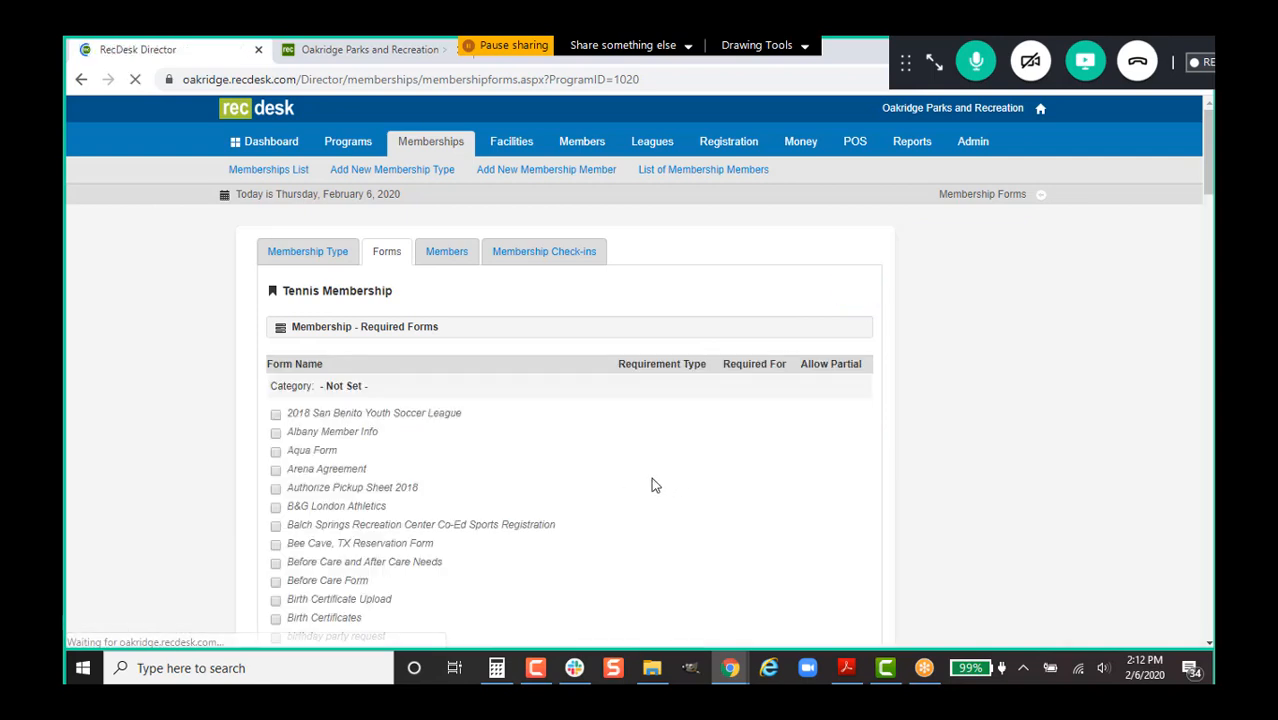
scroll(620, 478, down, 1)
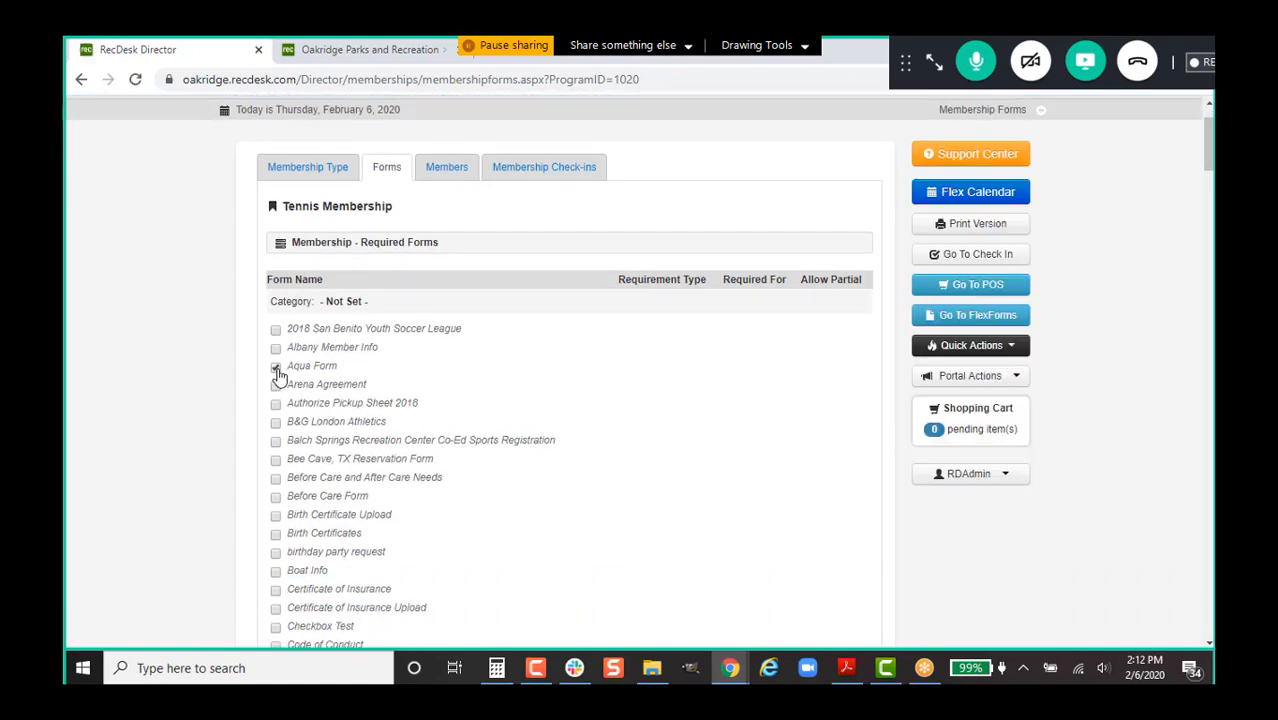
click(276, 367)
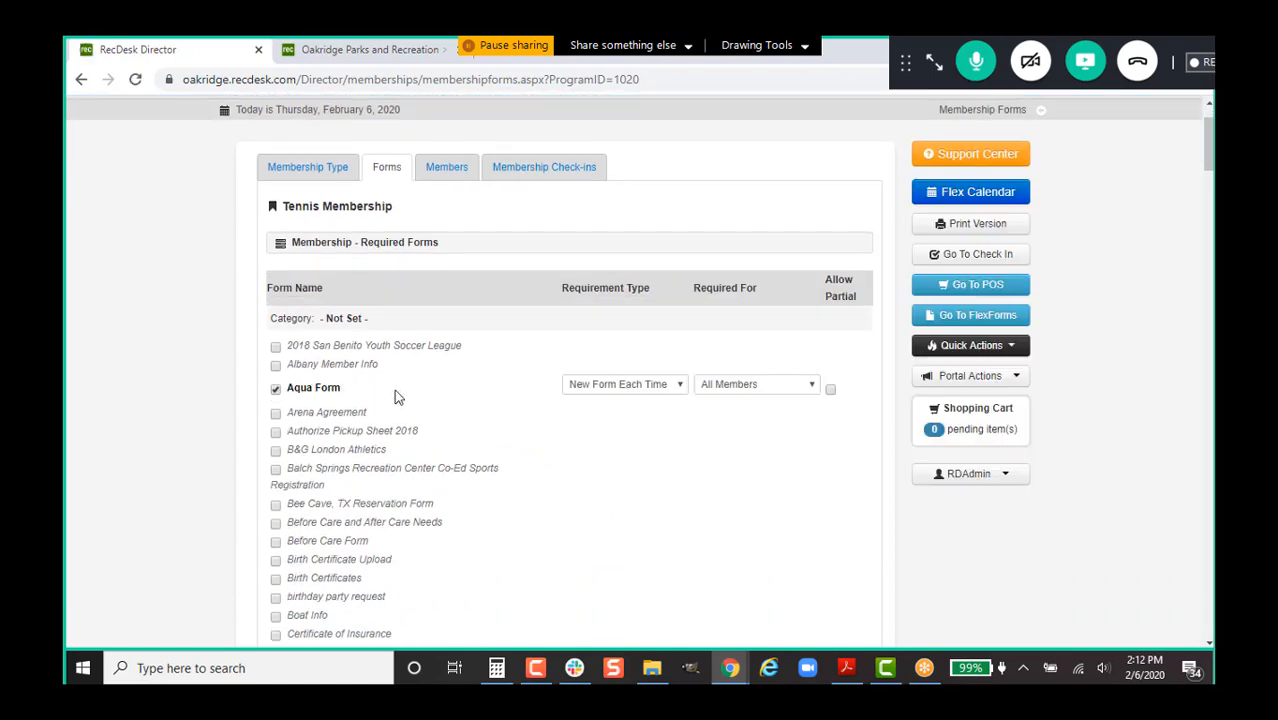
- Set the Aqua Form's requirement type to Shared, required for the Primary Member, and save the required forms
click(605, 392)
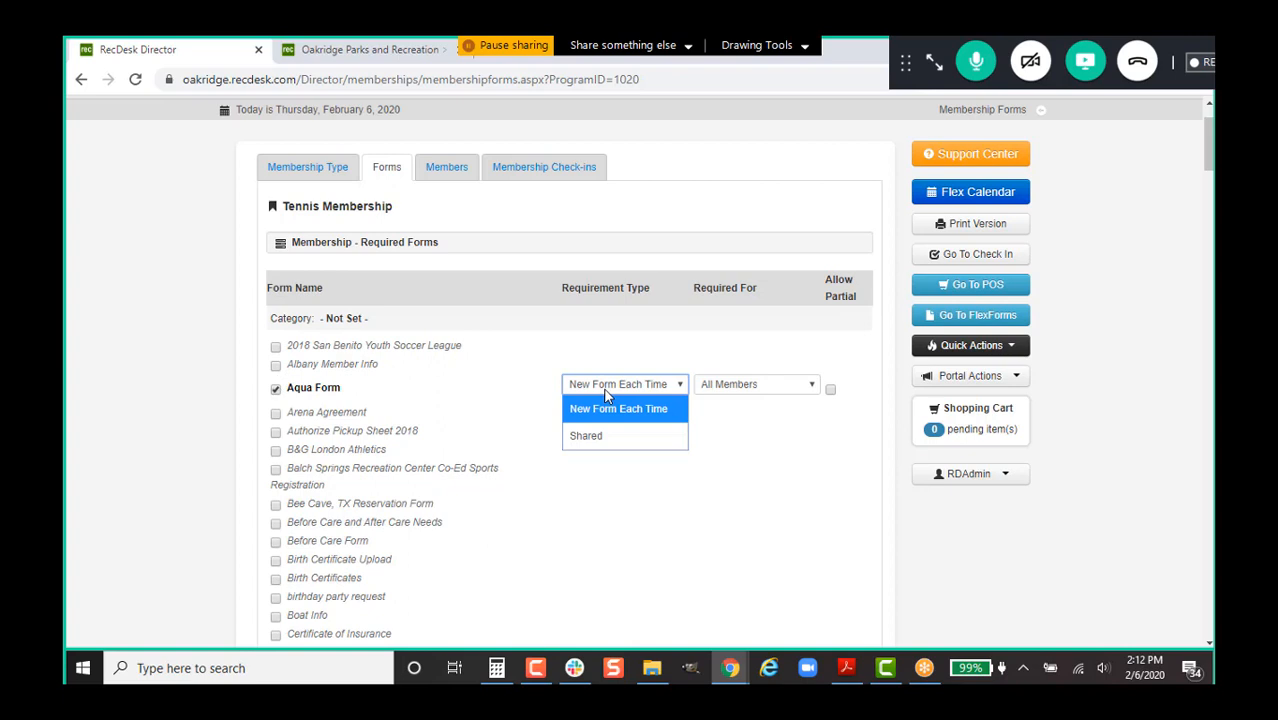
click(613, 441)
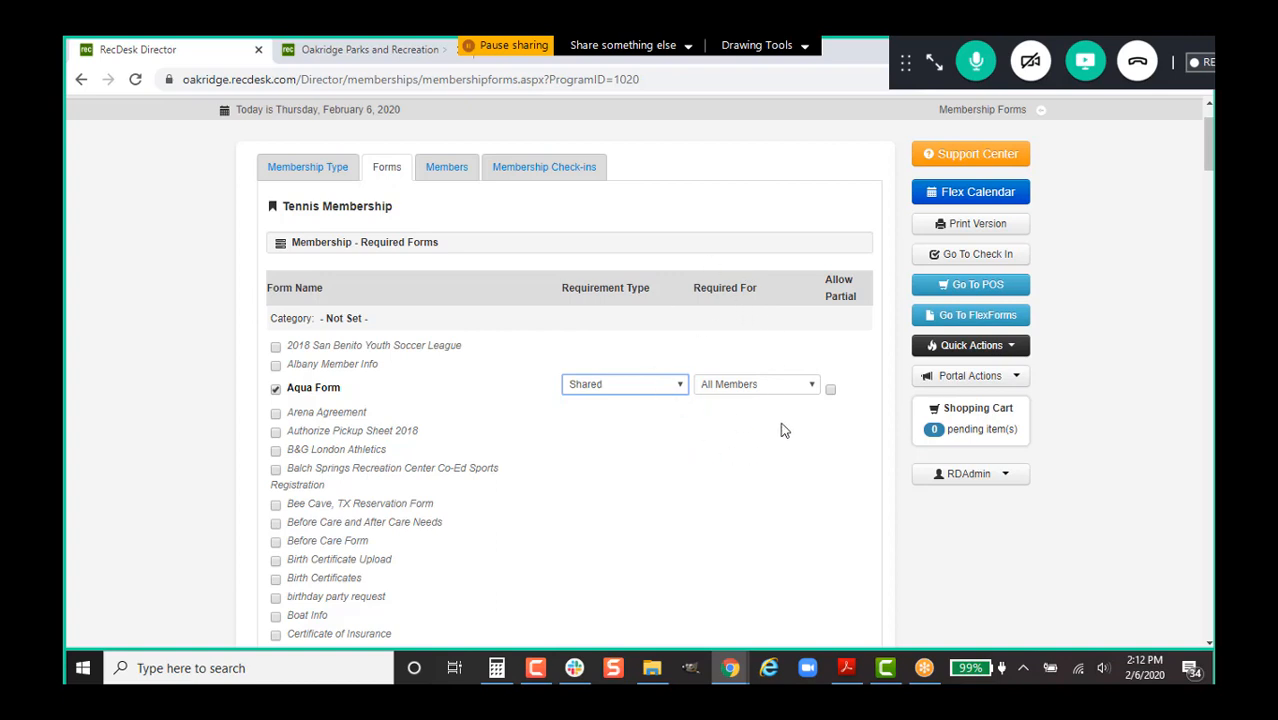
click(777, 388)
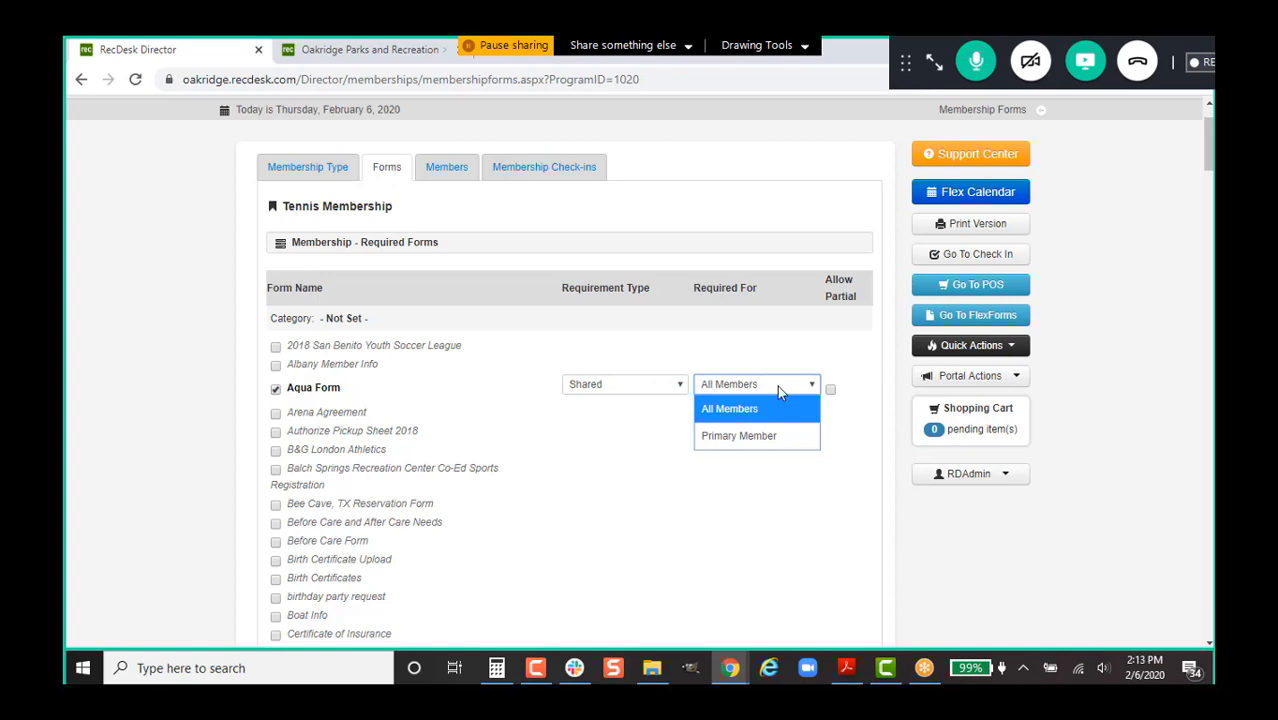
click(781, 436)
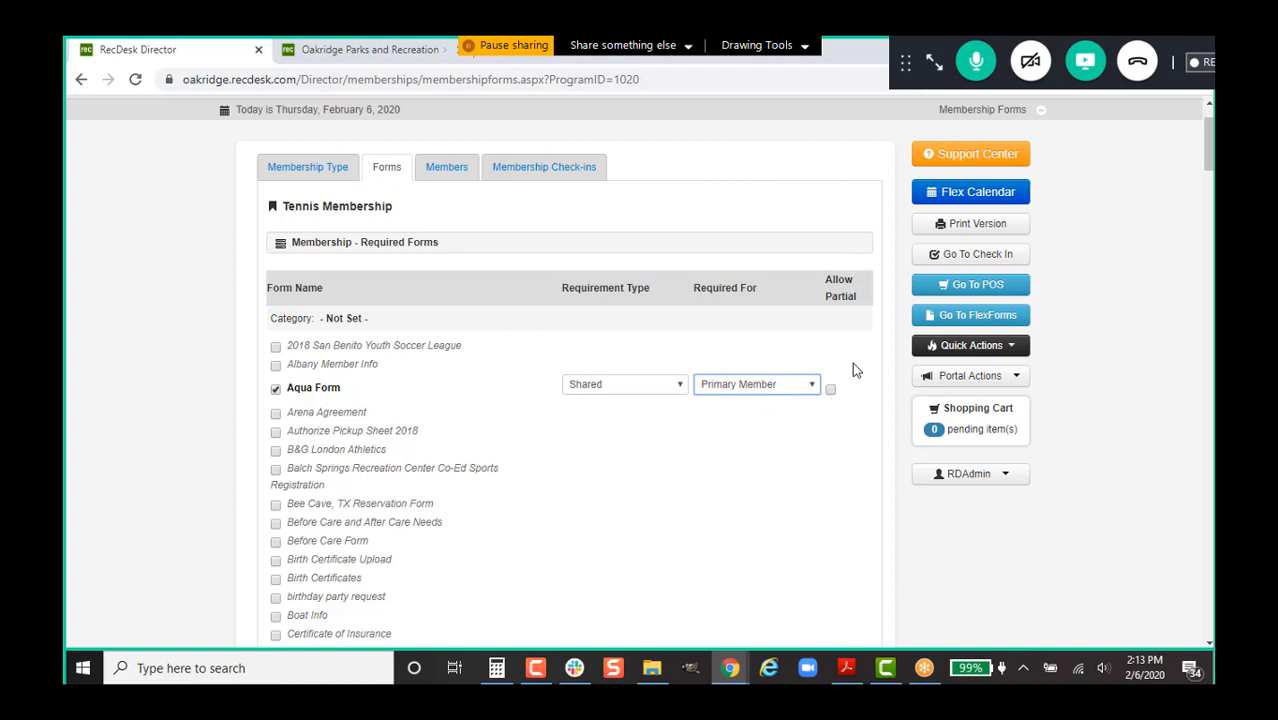
click(853, 414)
scroll(761, 503, down, 20)
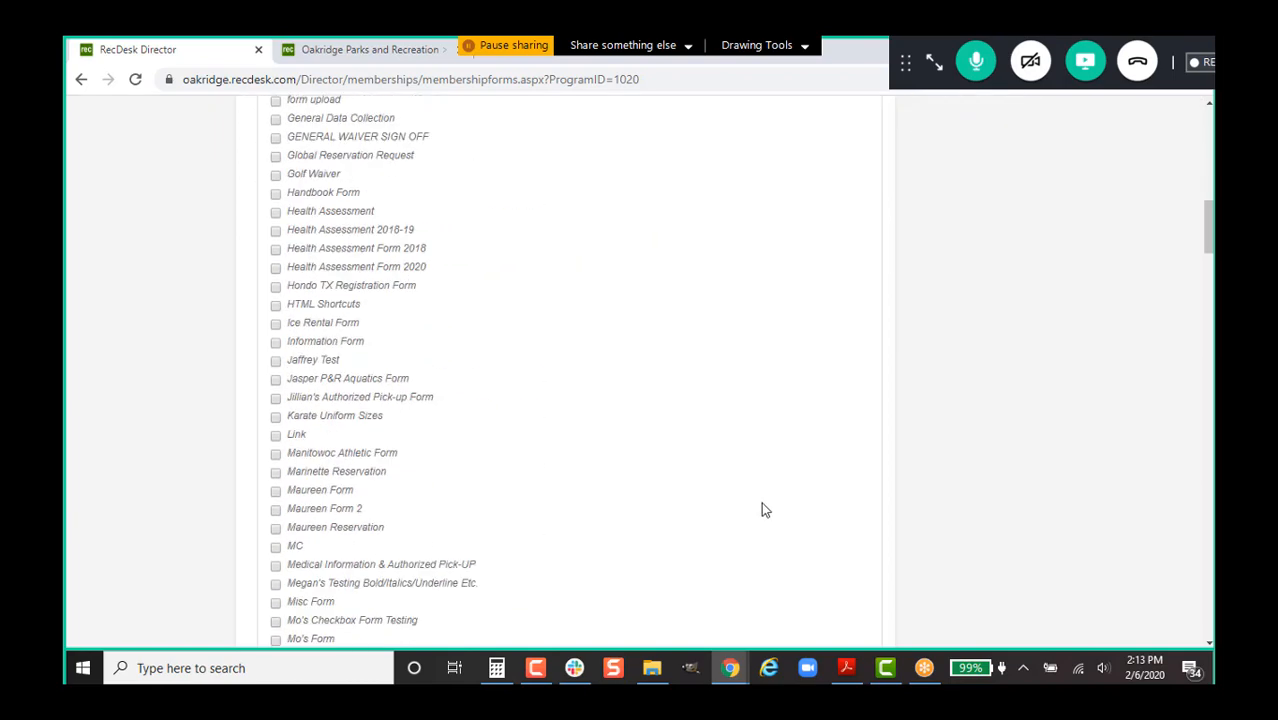
scroll(761, 512, down, 15)
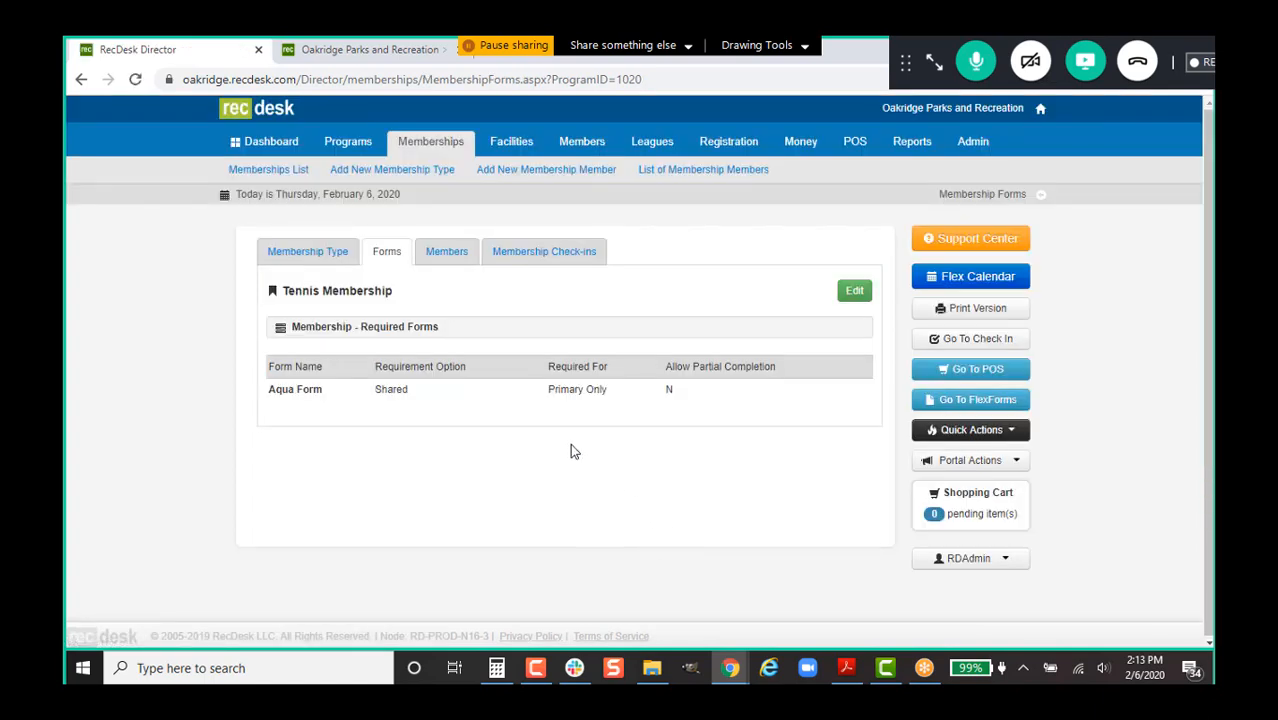
- Return to the Tennis Membership definition, open it for editing and change its name to Pickleball Membership
click(339, 257)
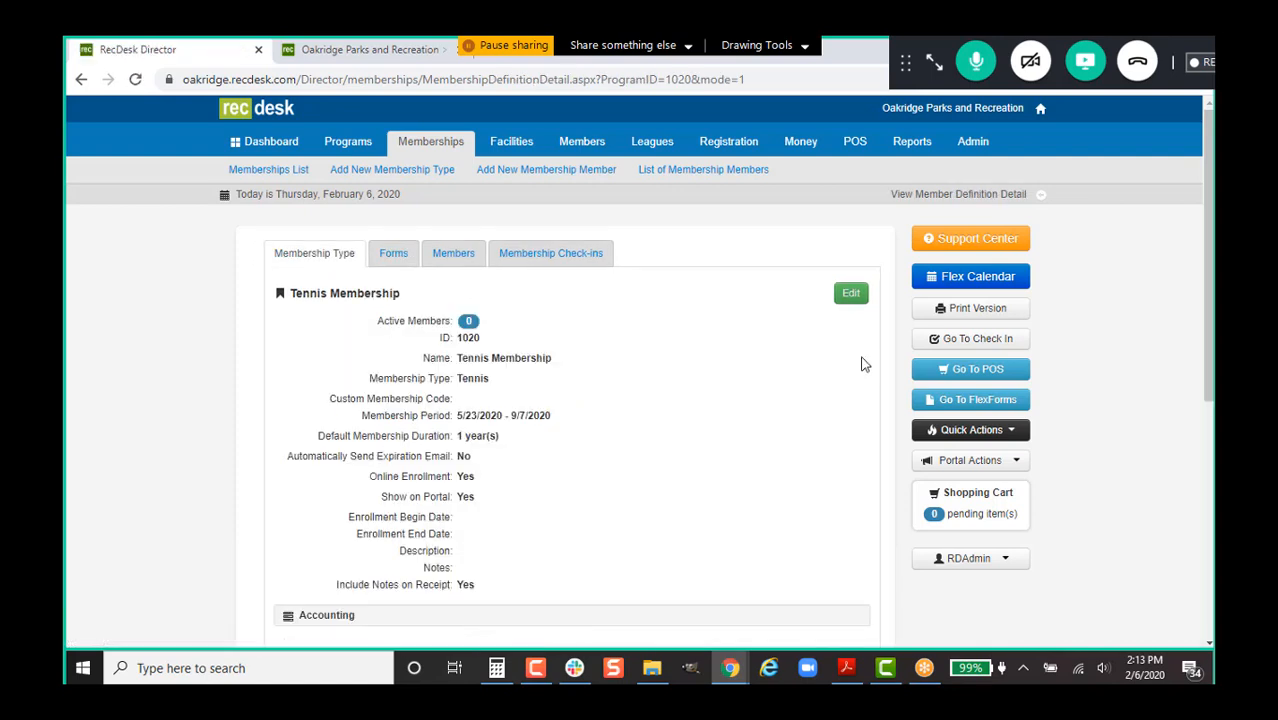
click(853, 304)
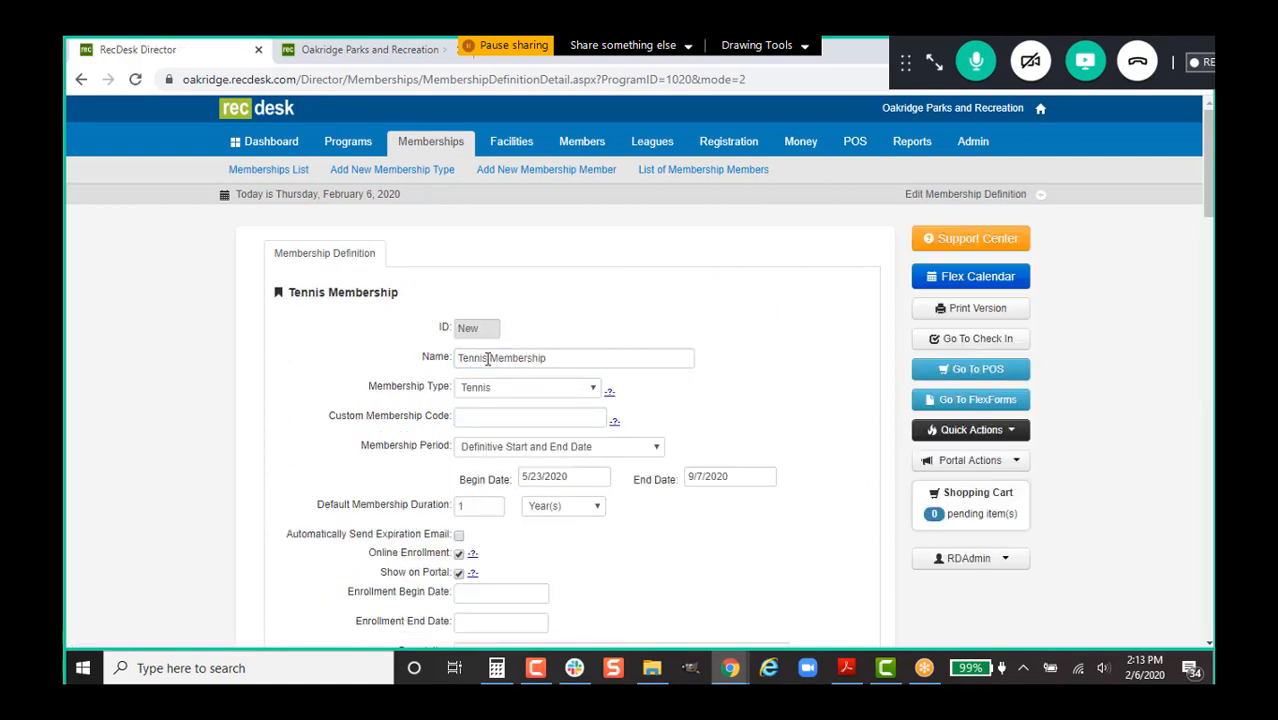
drag(487, 358, 429, 358)
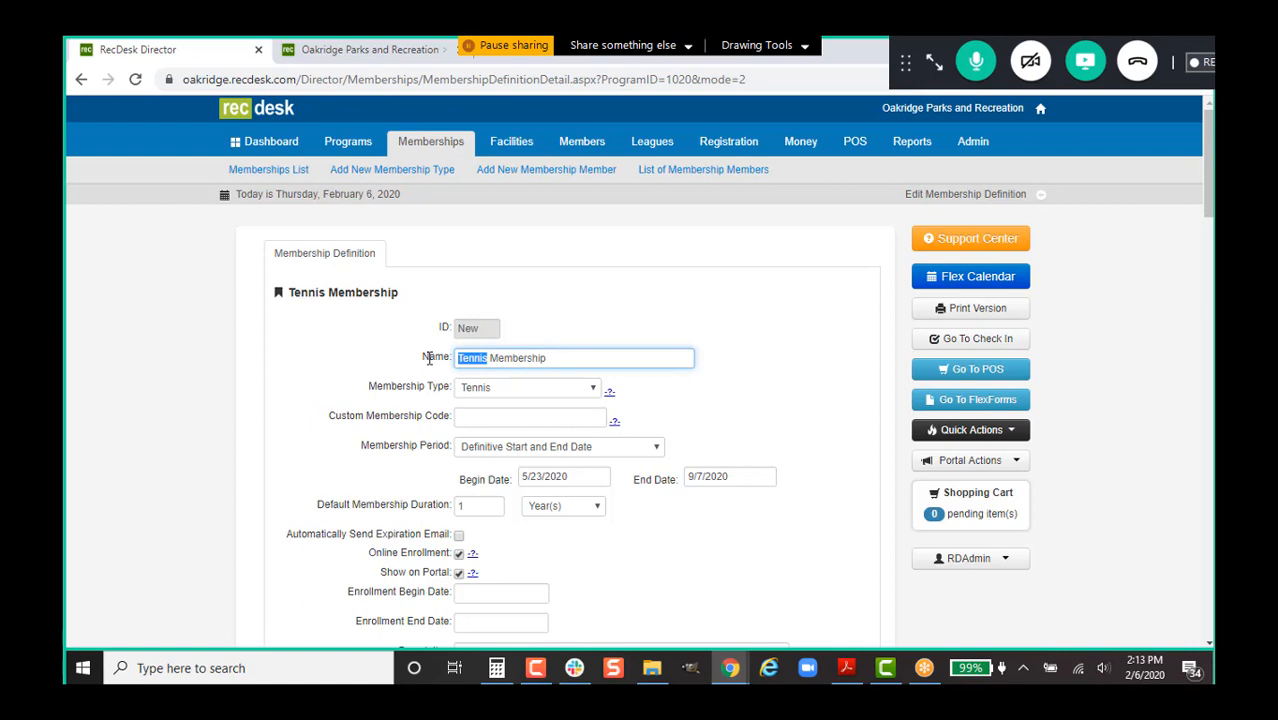
text(Pickleball)
- Change the membership type of the Pickleball Membership to Senior Activities
click(481, 396)
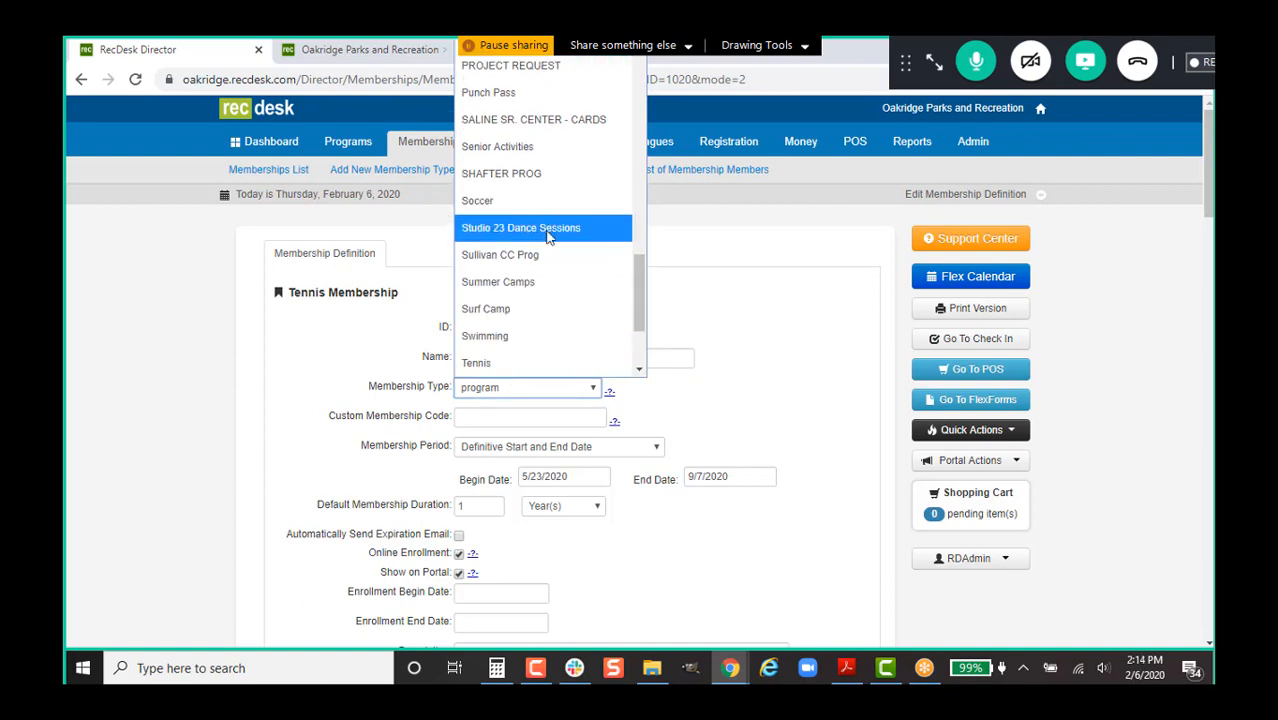
scroll(541, 257, down, 2)
scroll(548, 245, up, 2)
click(560, 184)
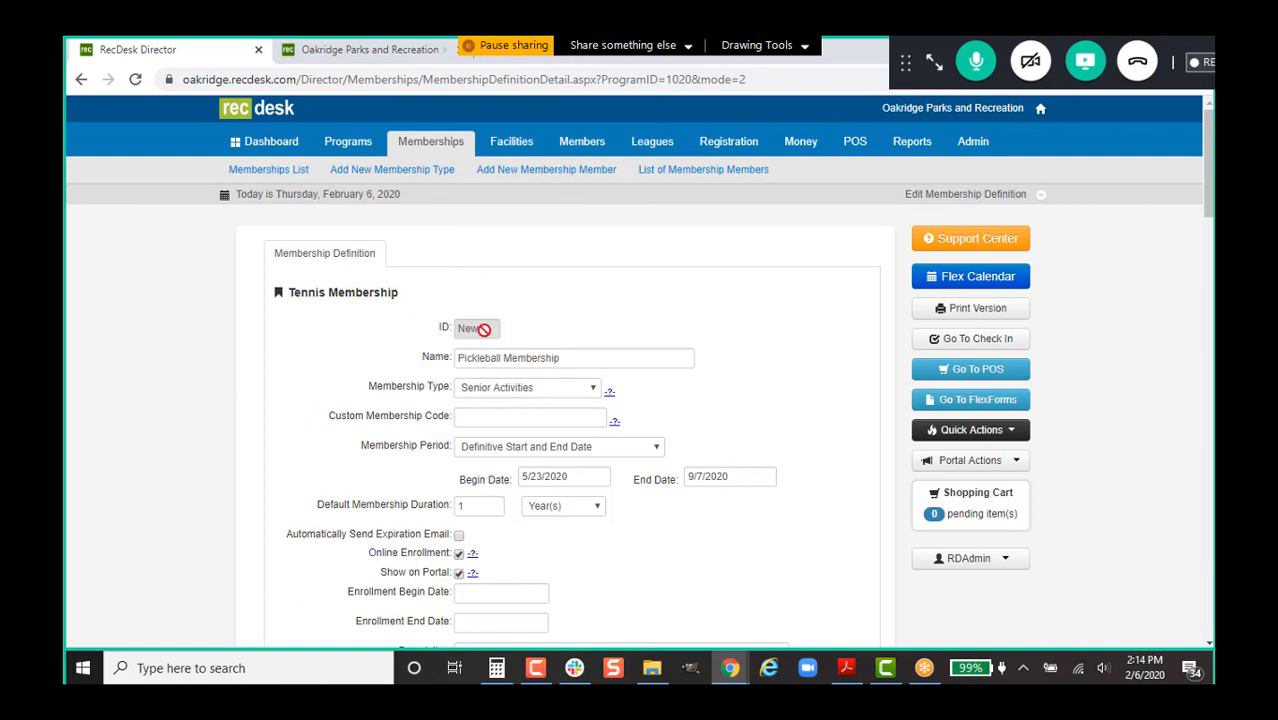
scroll(762, 525, down, 3)
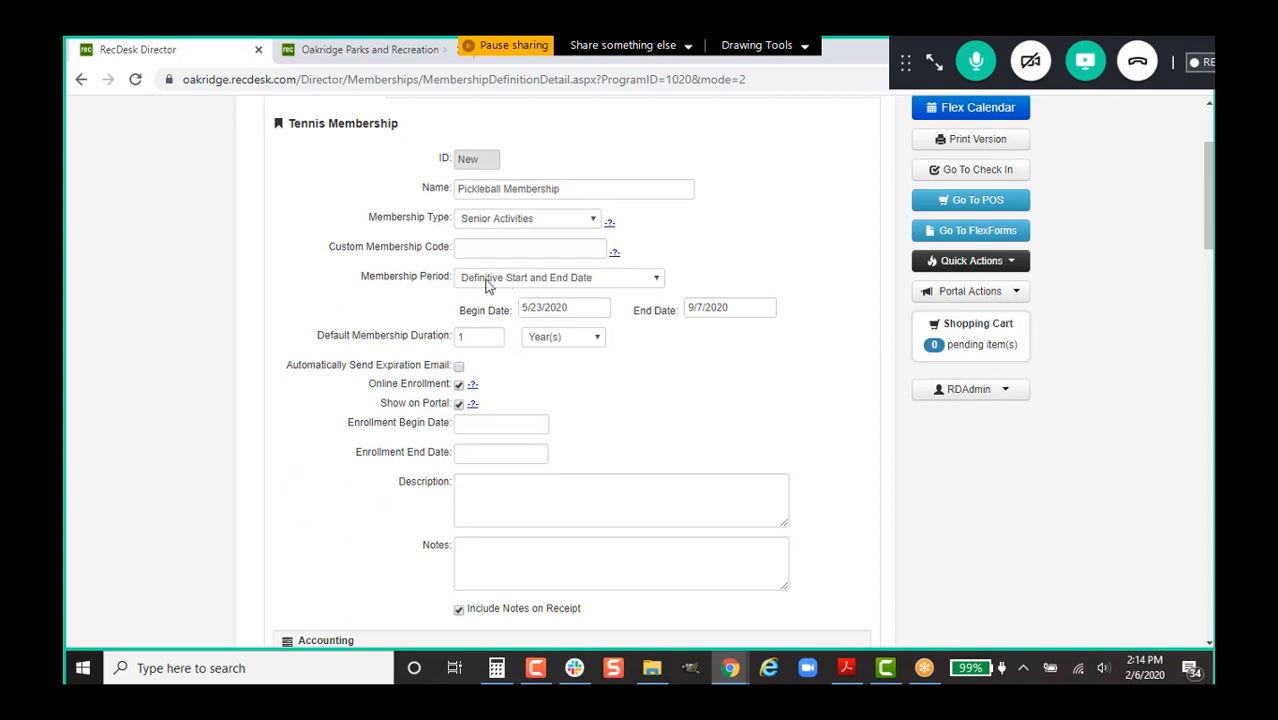
- Keep the accounting, demographics and fee settings of the Pickleball Membership and save the new definition
scroll(734, 427, down, 5)
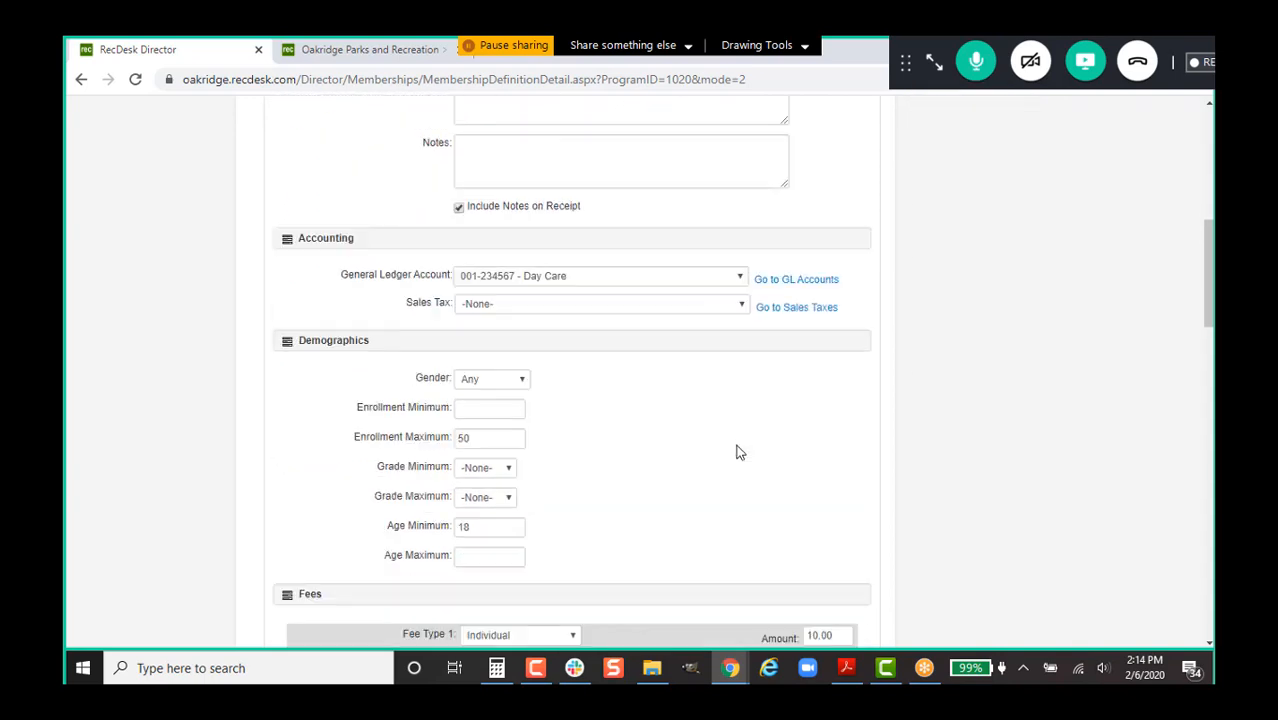
scroll(666, 417, down, 3)
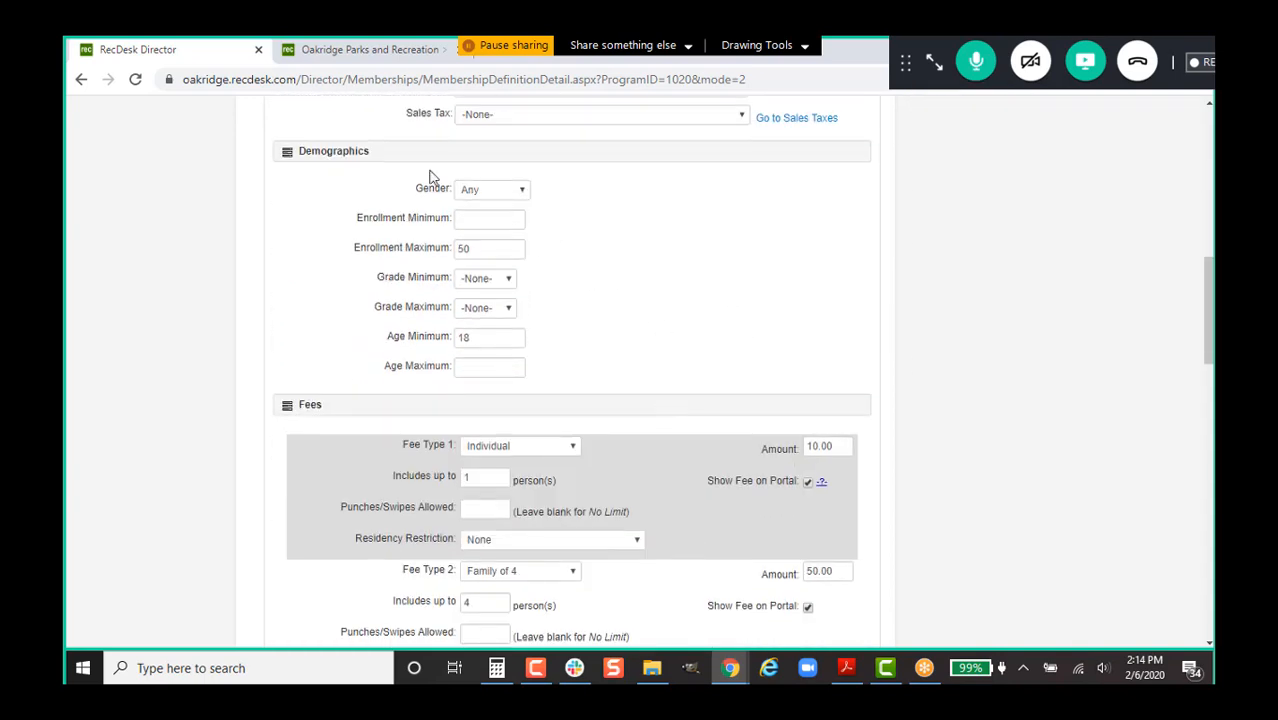
scroll(666, 413, down, 3)
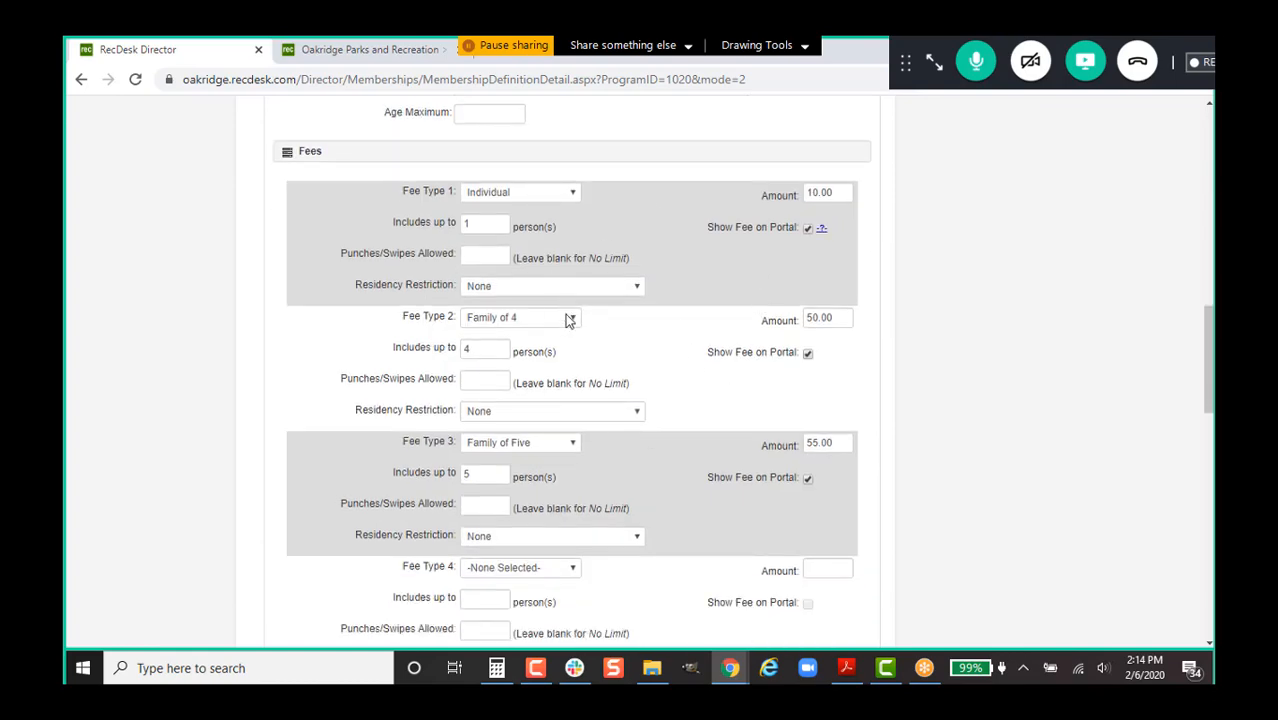
scroll(771, 446, down, 8)
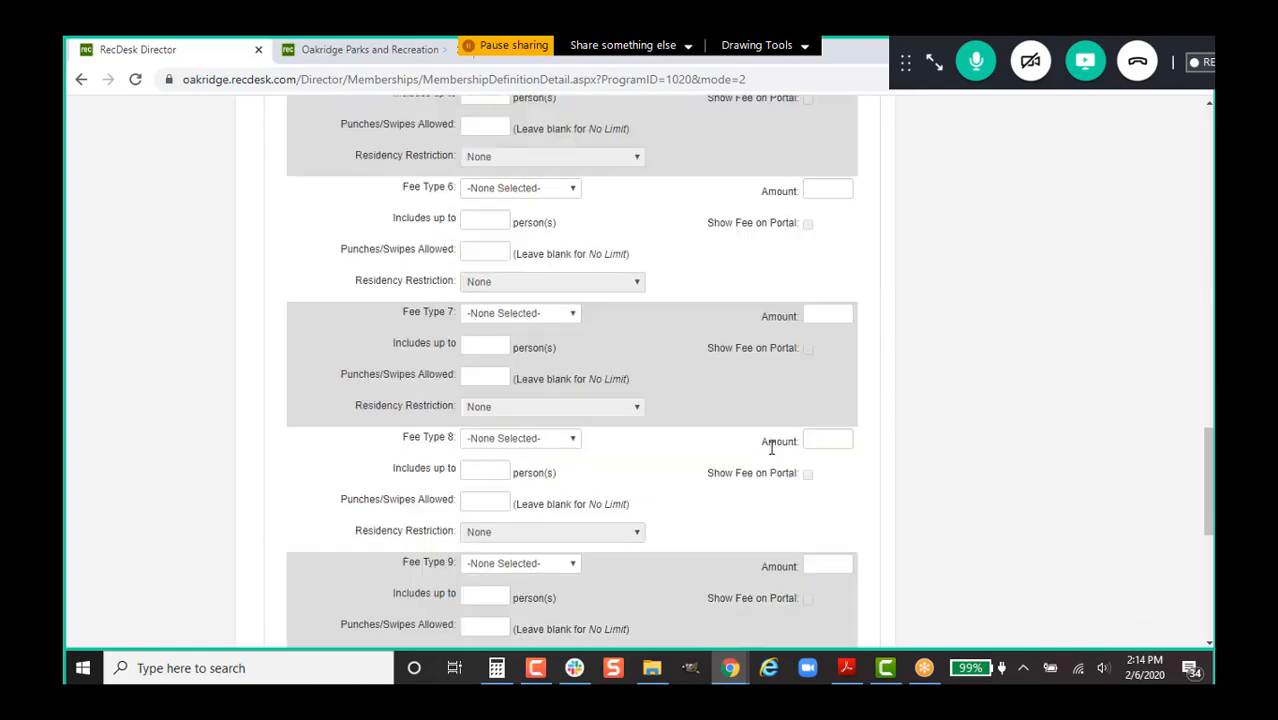
scroll(771, 446, down, 5)
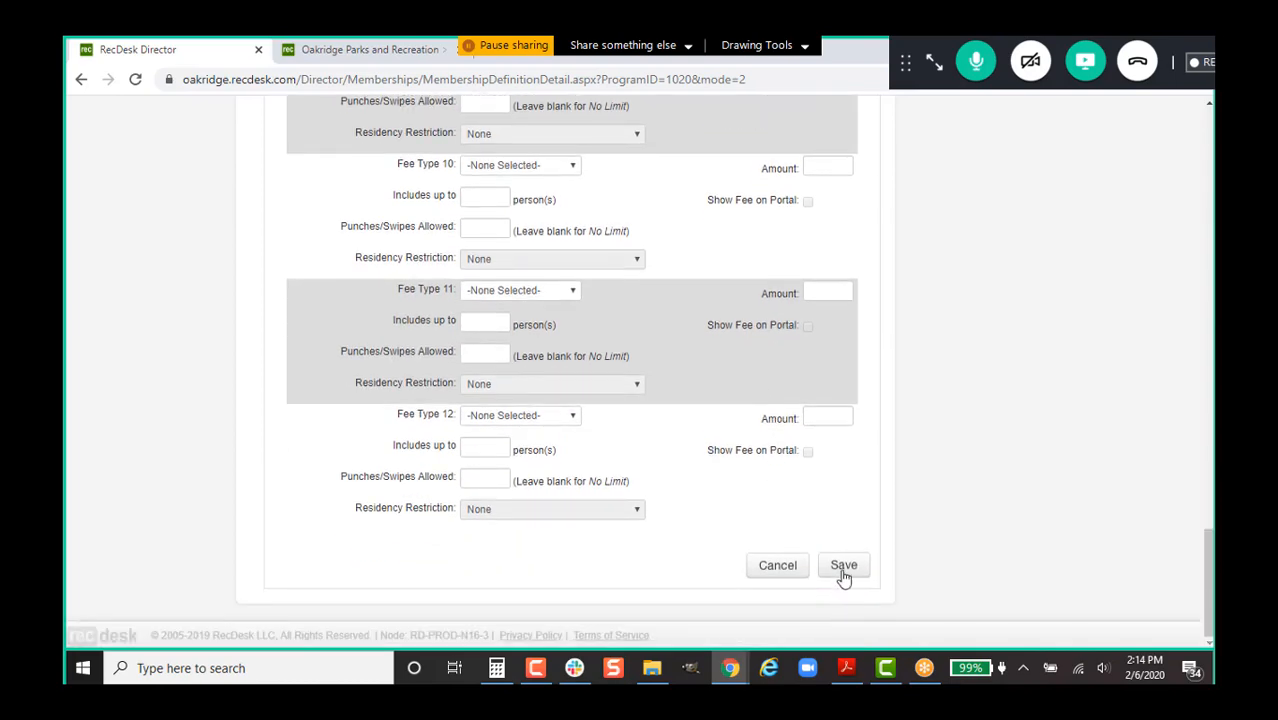
click(843, 566)
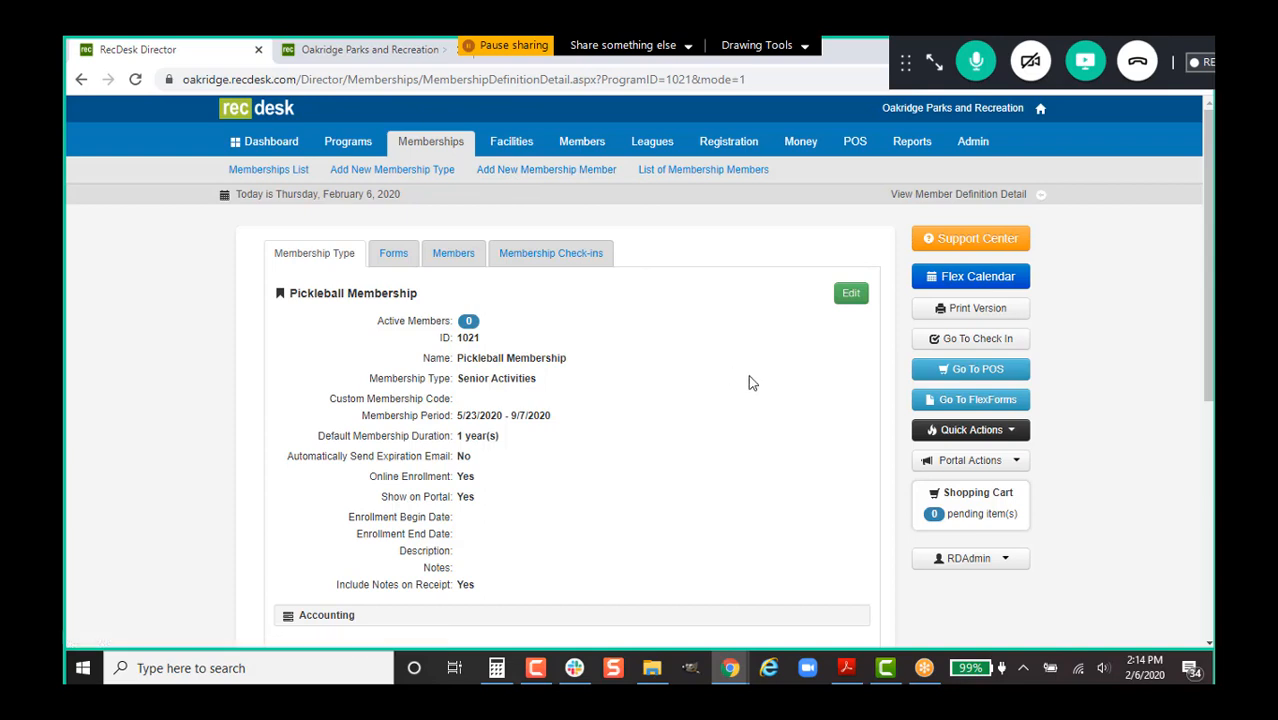
- Start a new membership enrollment for the Pickleball Membership with the fee type Family of 4 - $50.00
click(981, 438)
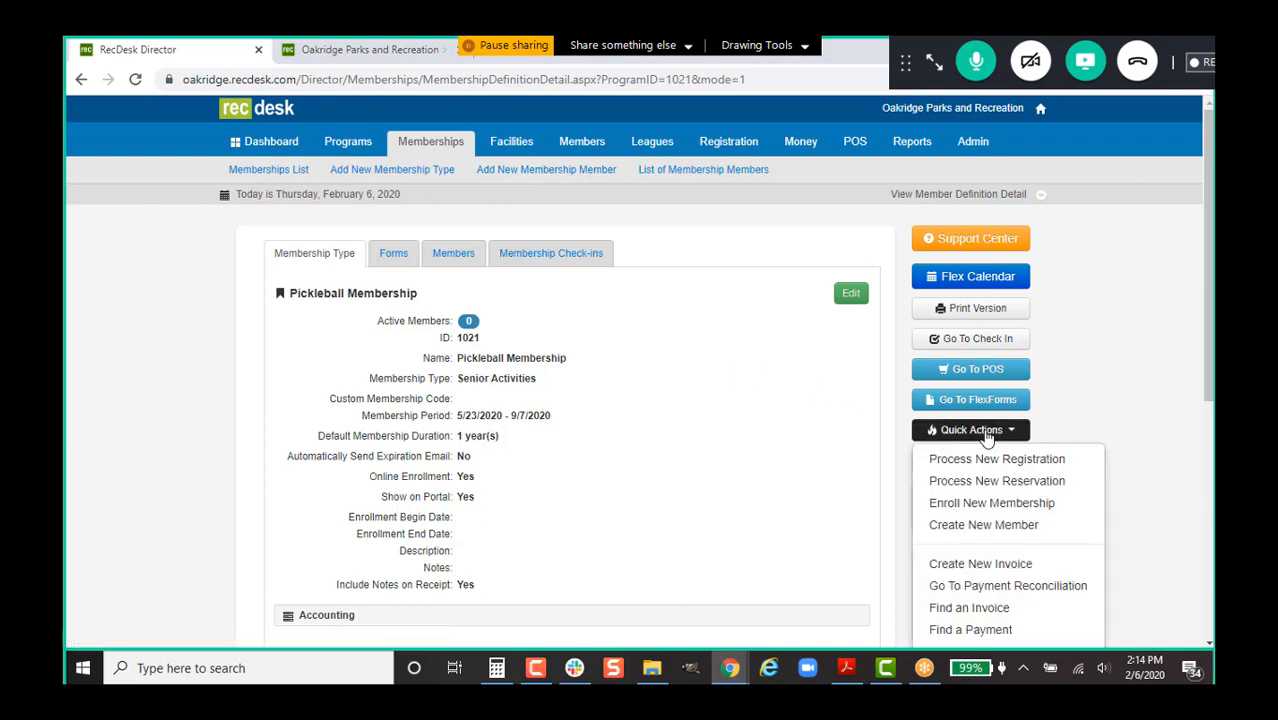
click(988, 505)
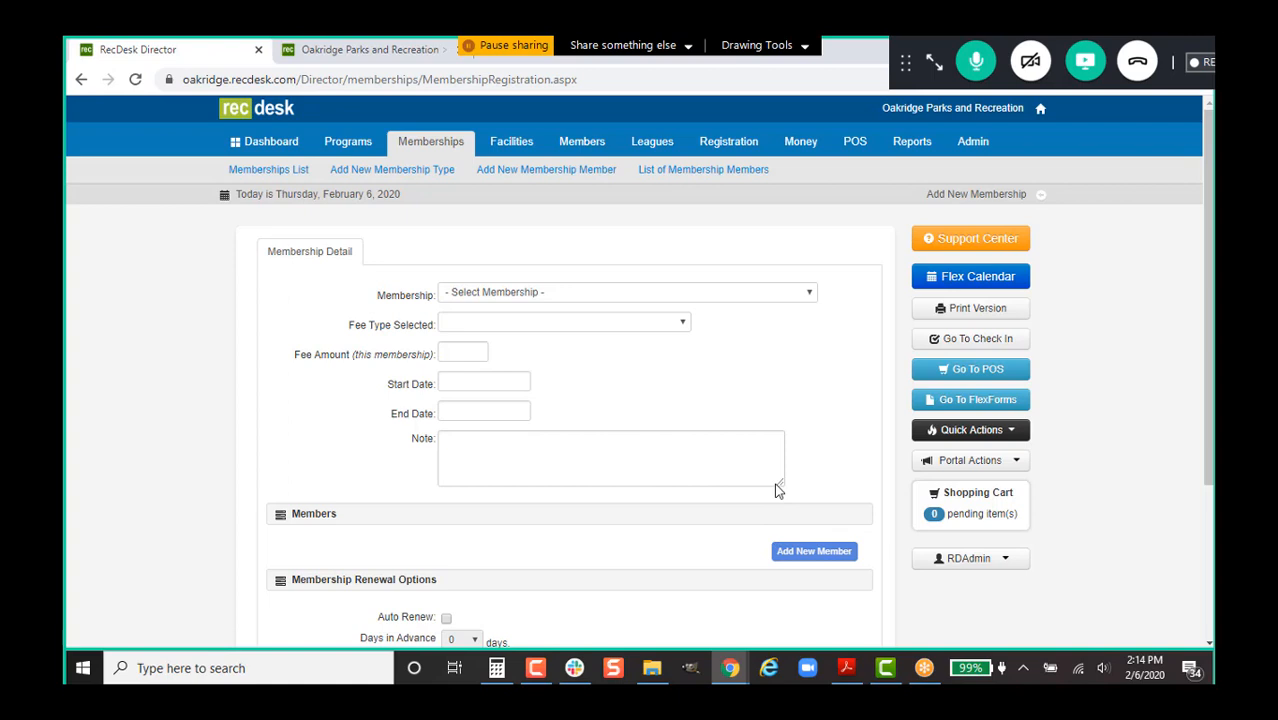
click(735, 296)
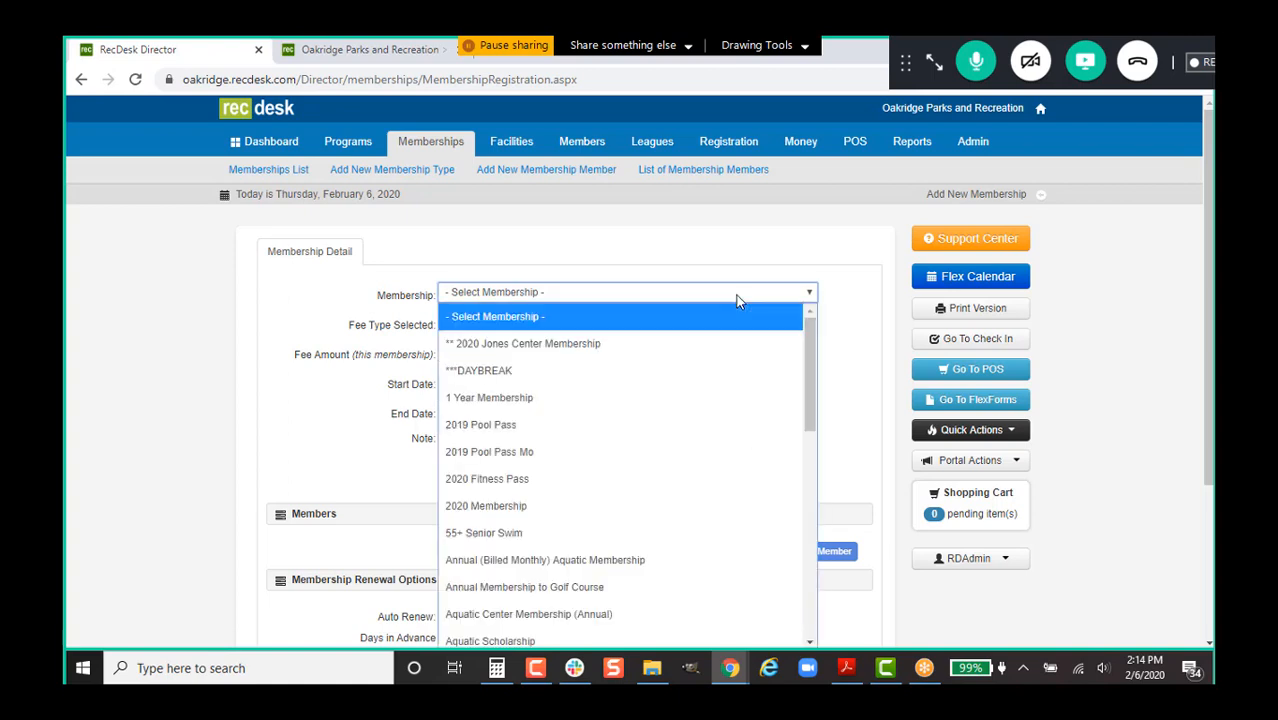
scroll(688, 460, down, 2)
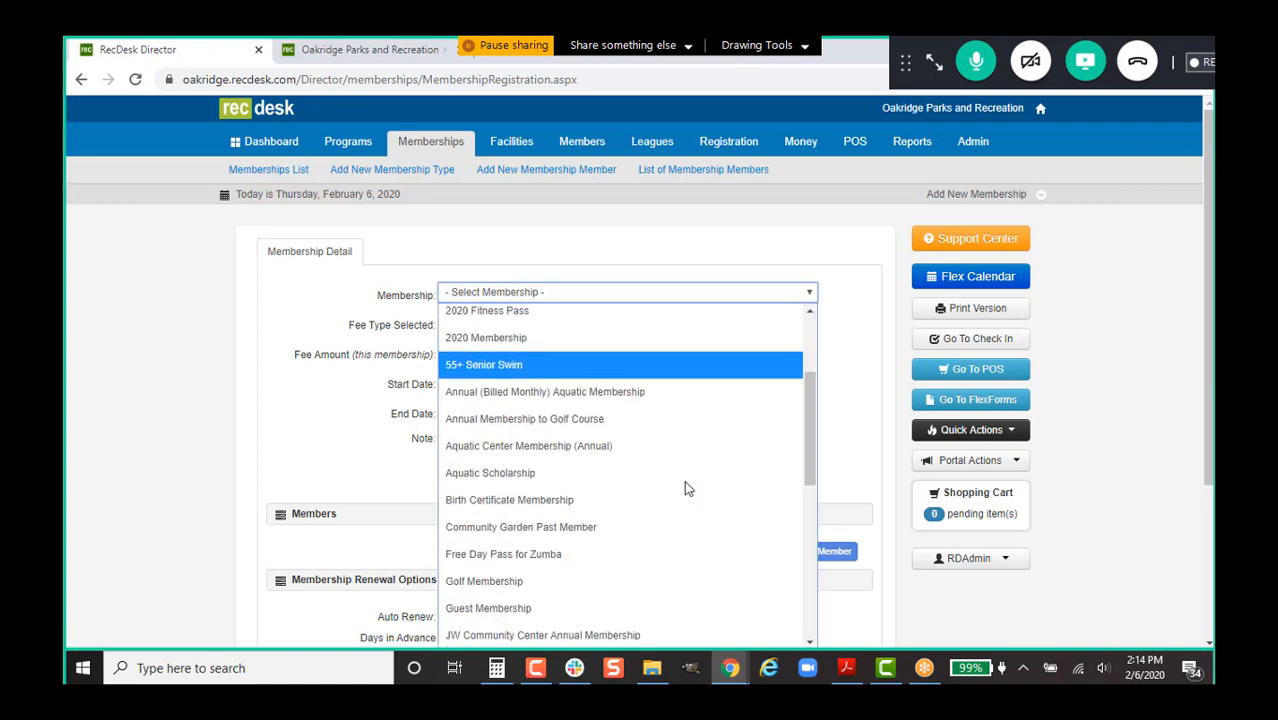
text(po)
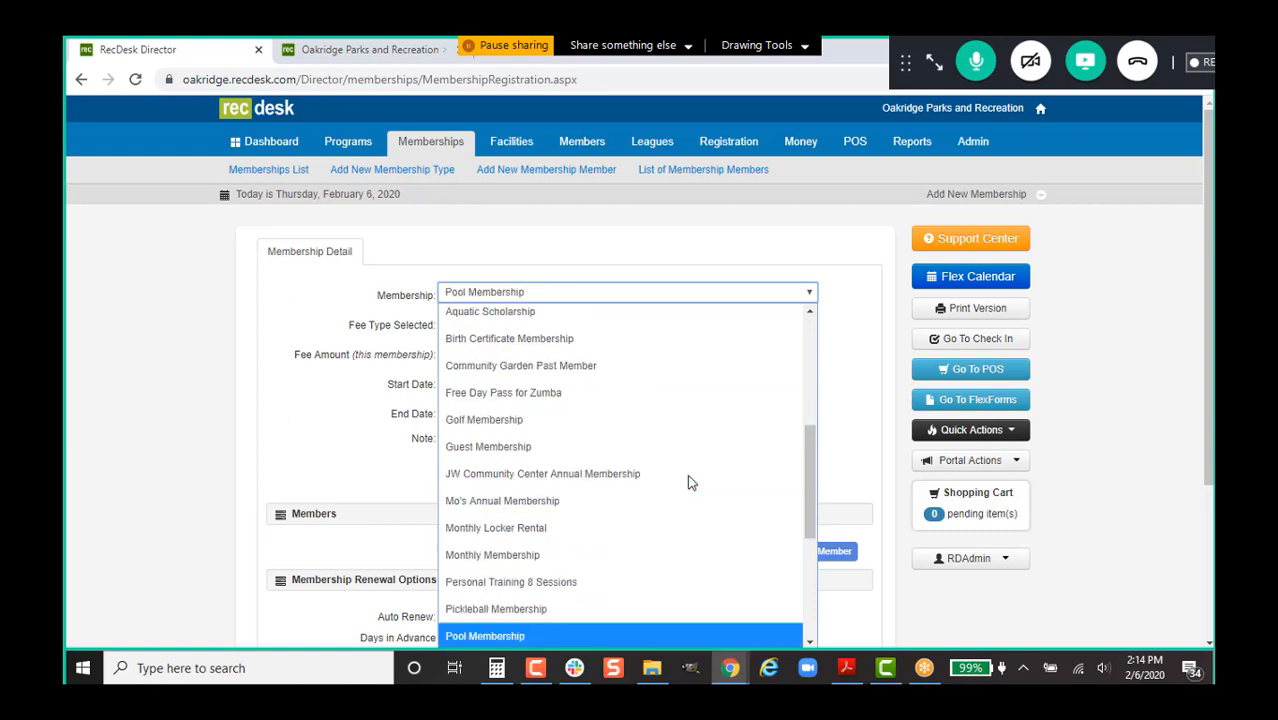
click(576, 608)
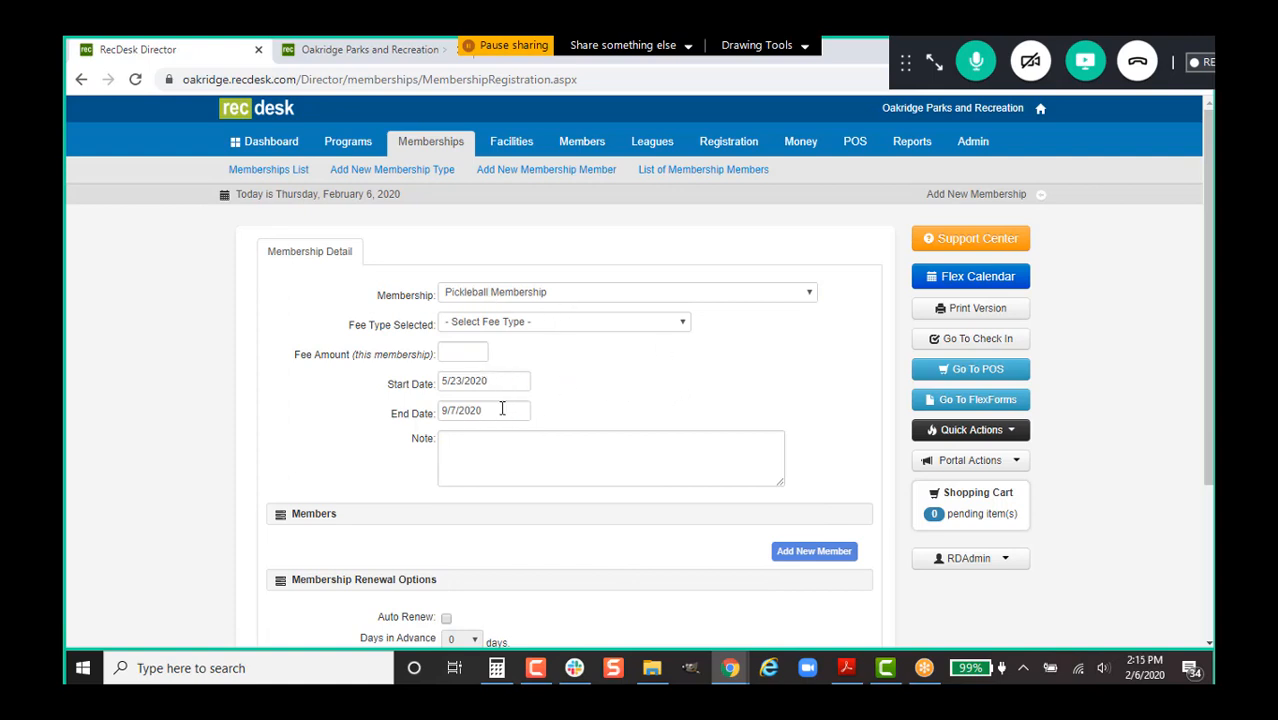
click(548, 321)
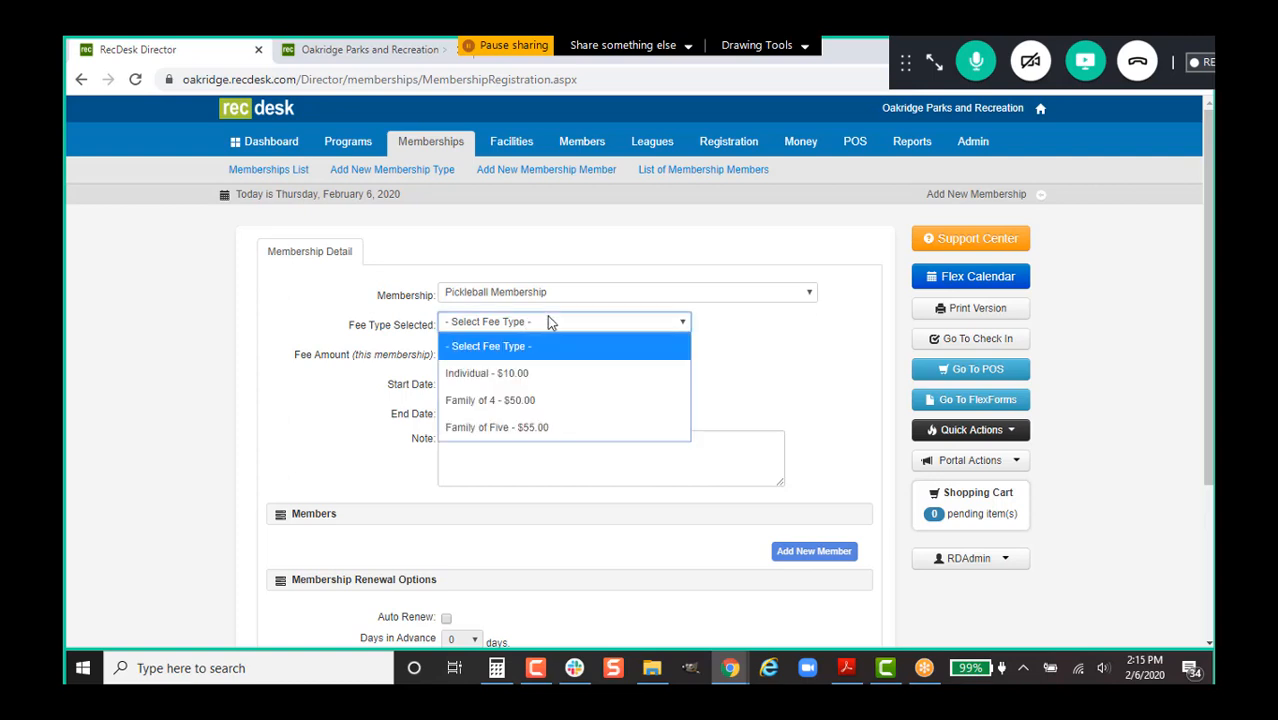
click(580, 400)
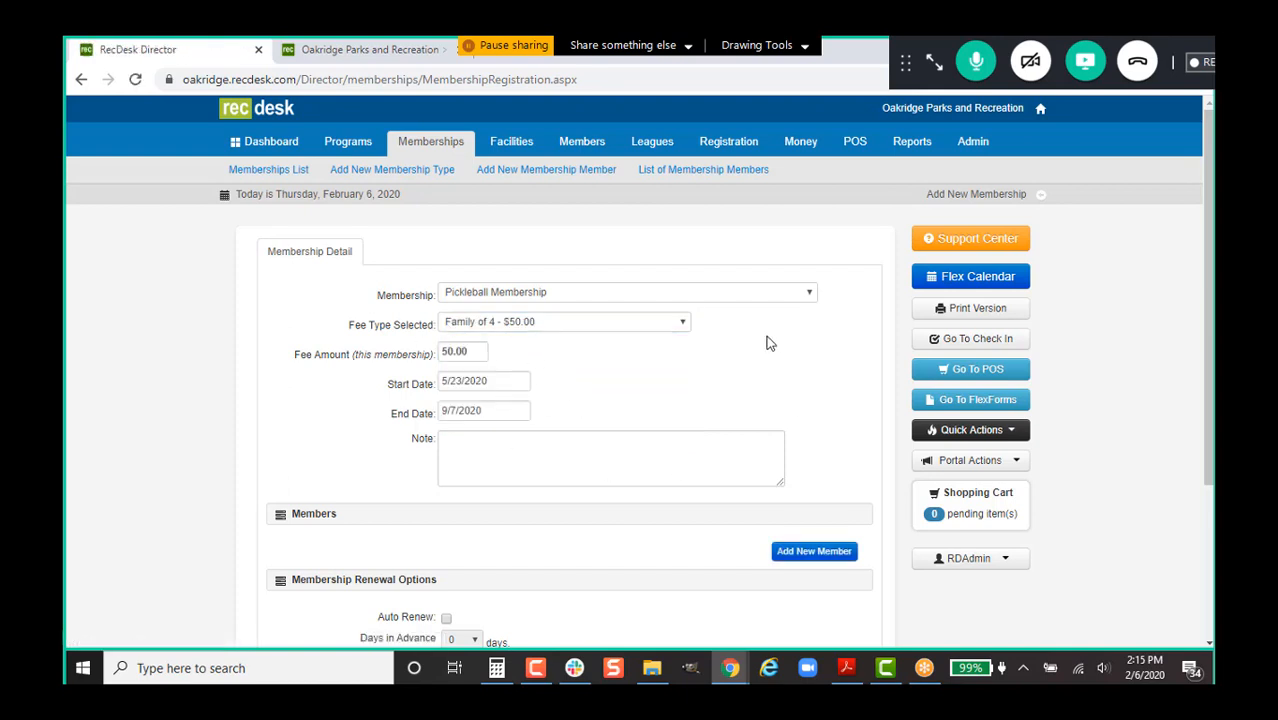
- Search existing members by the family's last name and add the third listed match as the first member of the enrollment
scroll(764, 345, down, 3)
scroll(785, 410, up, 3)
scroll(760, 420, down, 1)
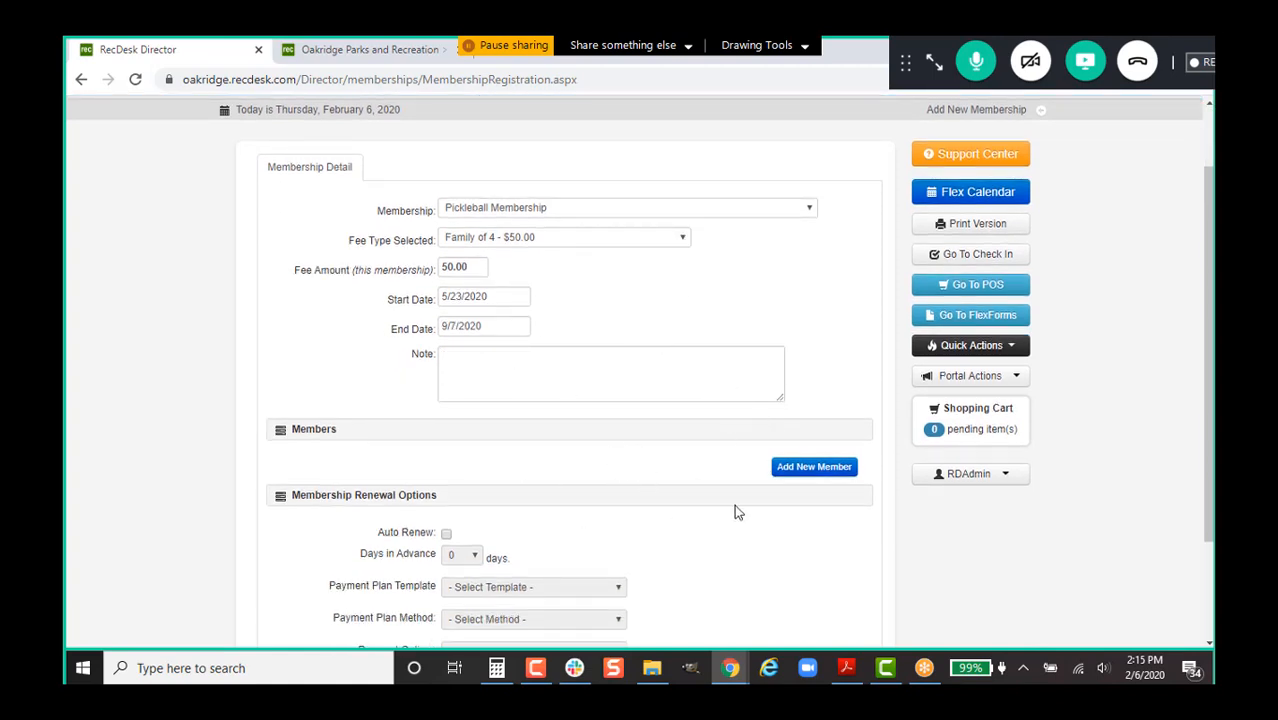
click(809, 476)
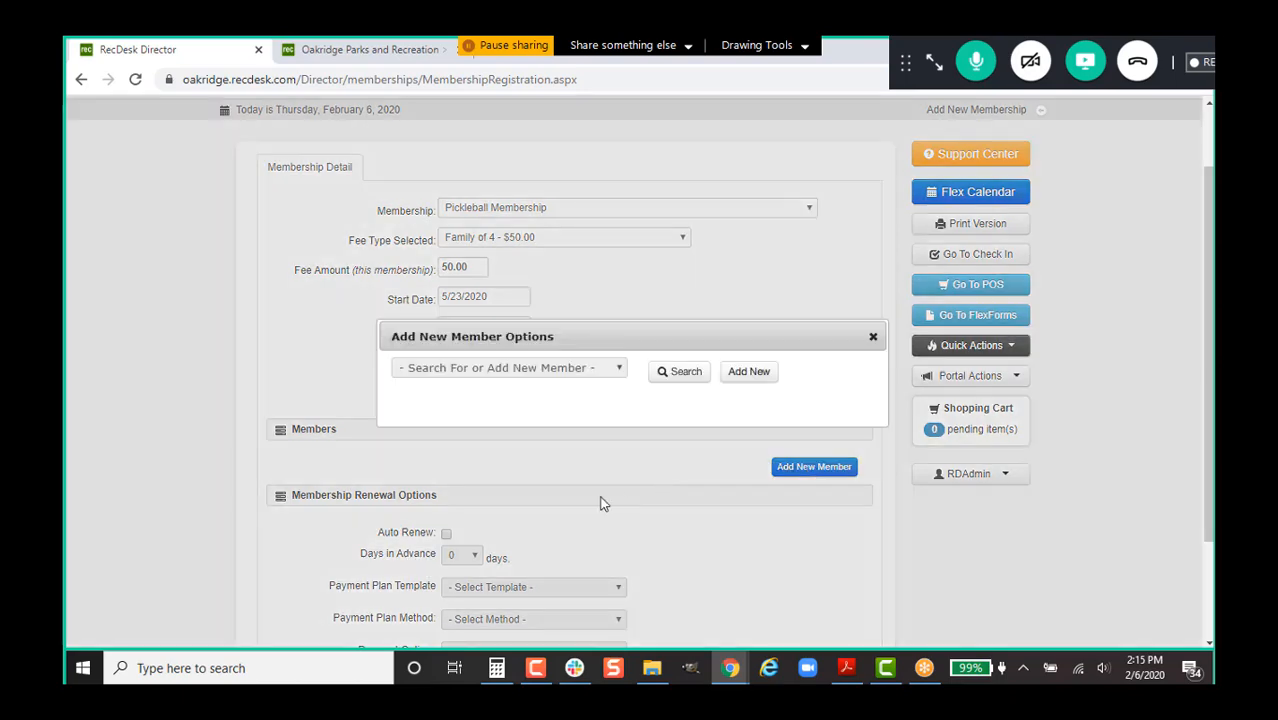
click(673, 375)
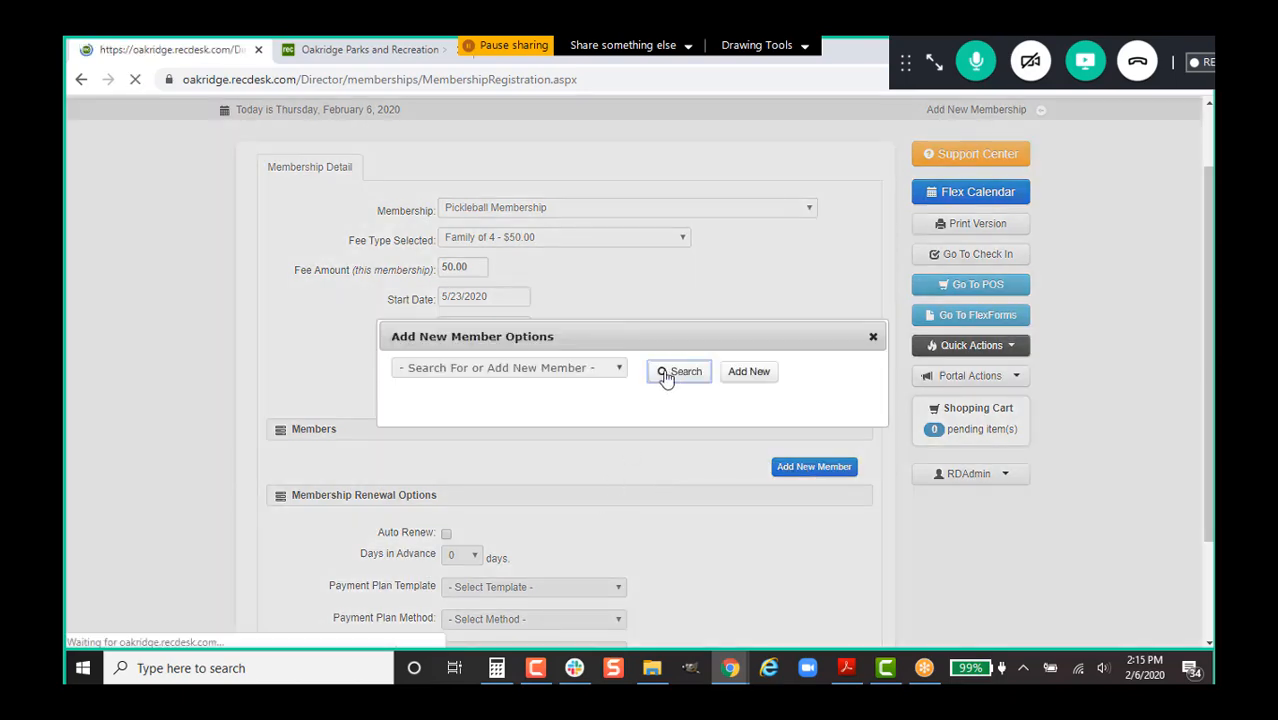
scroll(650, 280, down, 10)
scroll(650, 333, up, 2)
scroll(650, 334, up, 8)
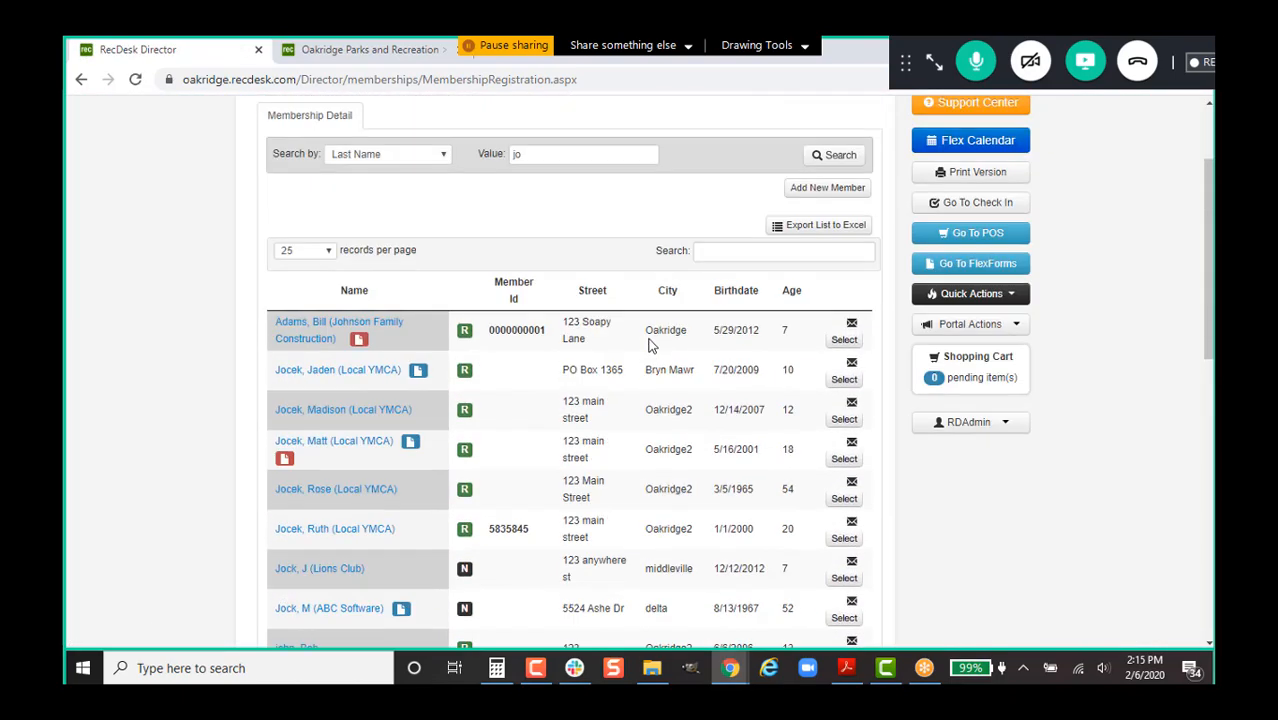
drag(537, 291, 479, 292)
text(lanz)
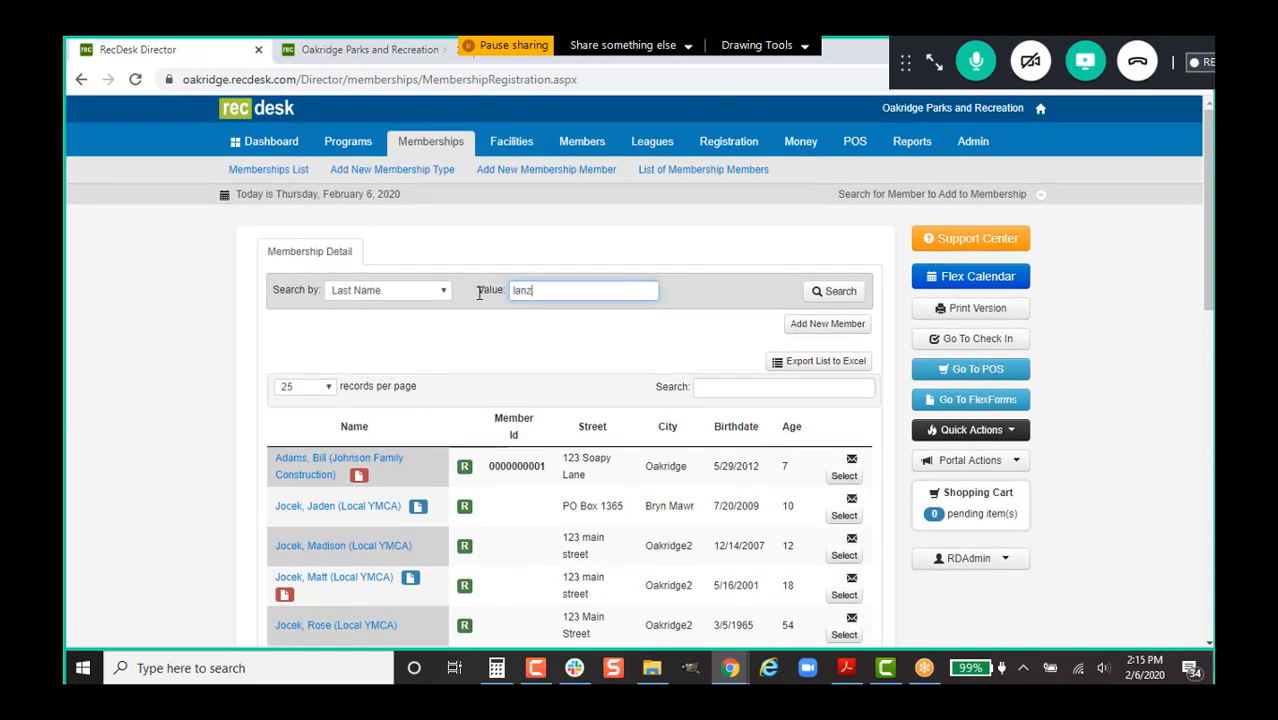
key(Return)
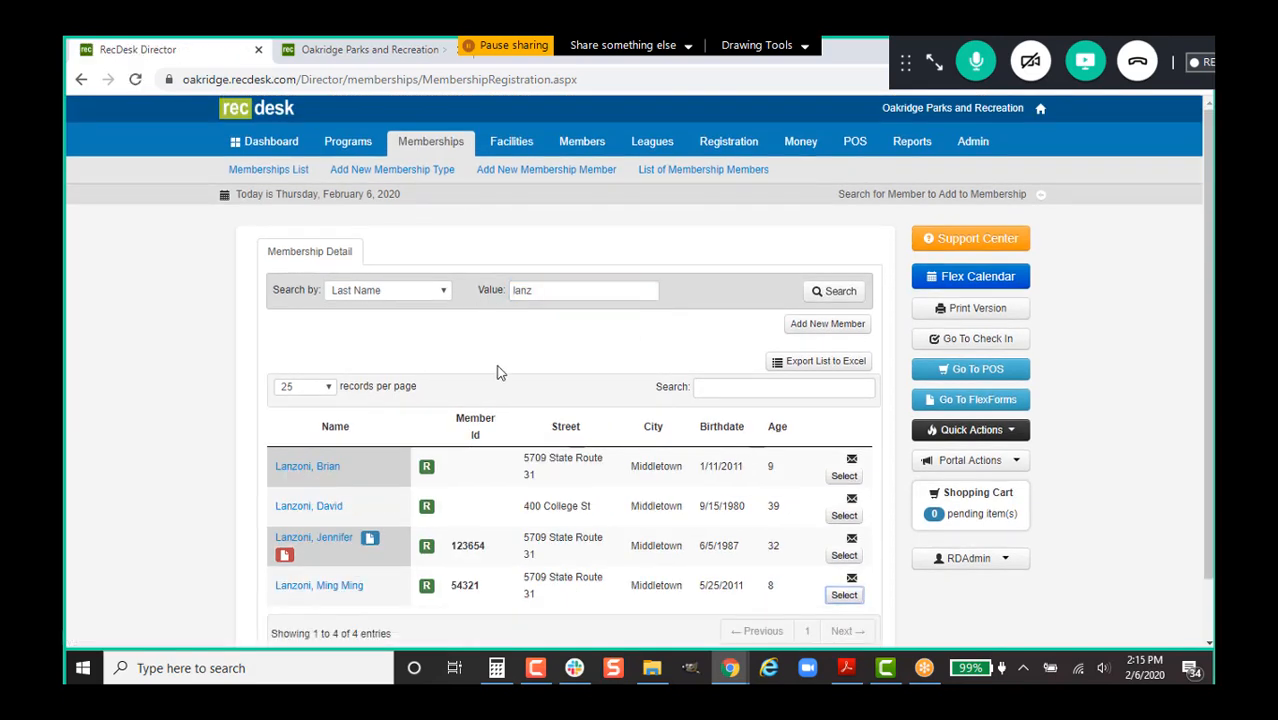
click(844, 555)
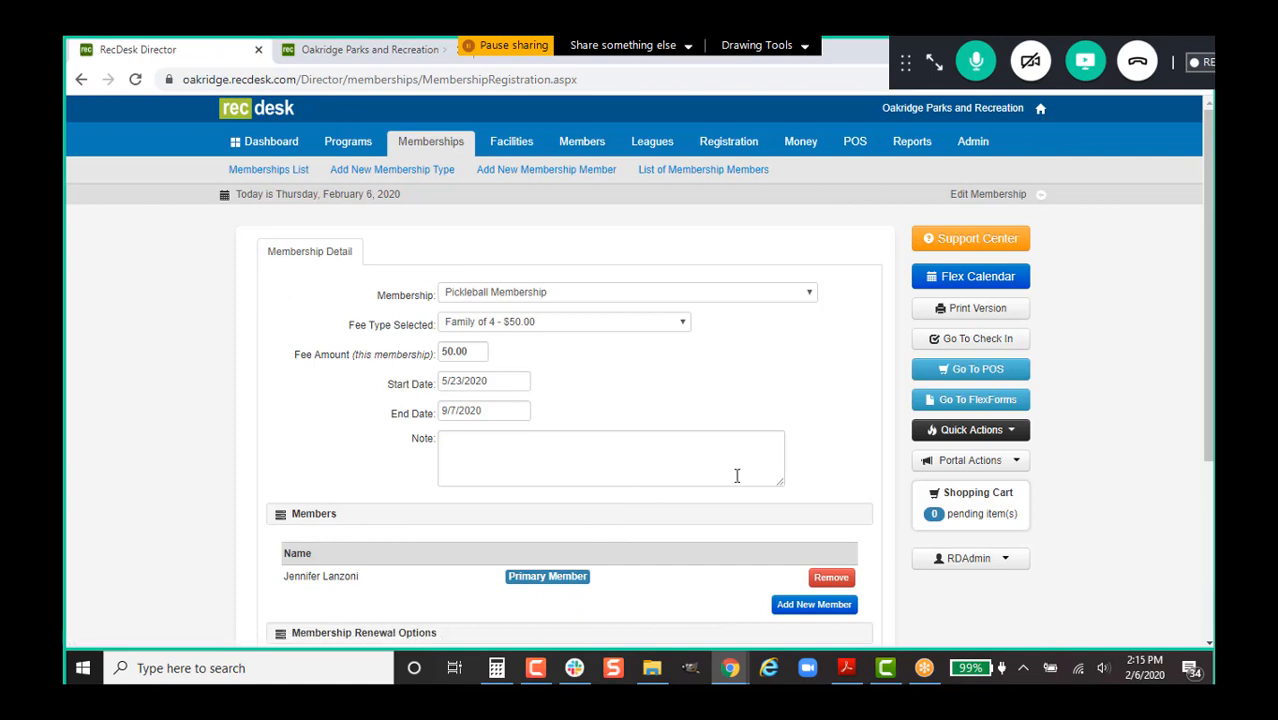
- Add the second and third people in the primary member's family list to the Pickleball Membership enrollment
scroll(736, 478, down, 2)
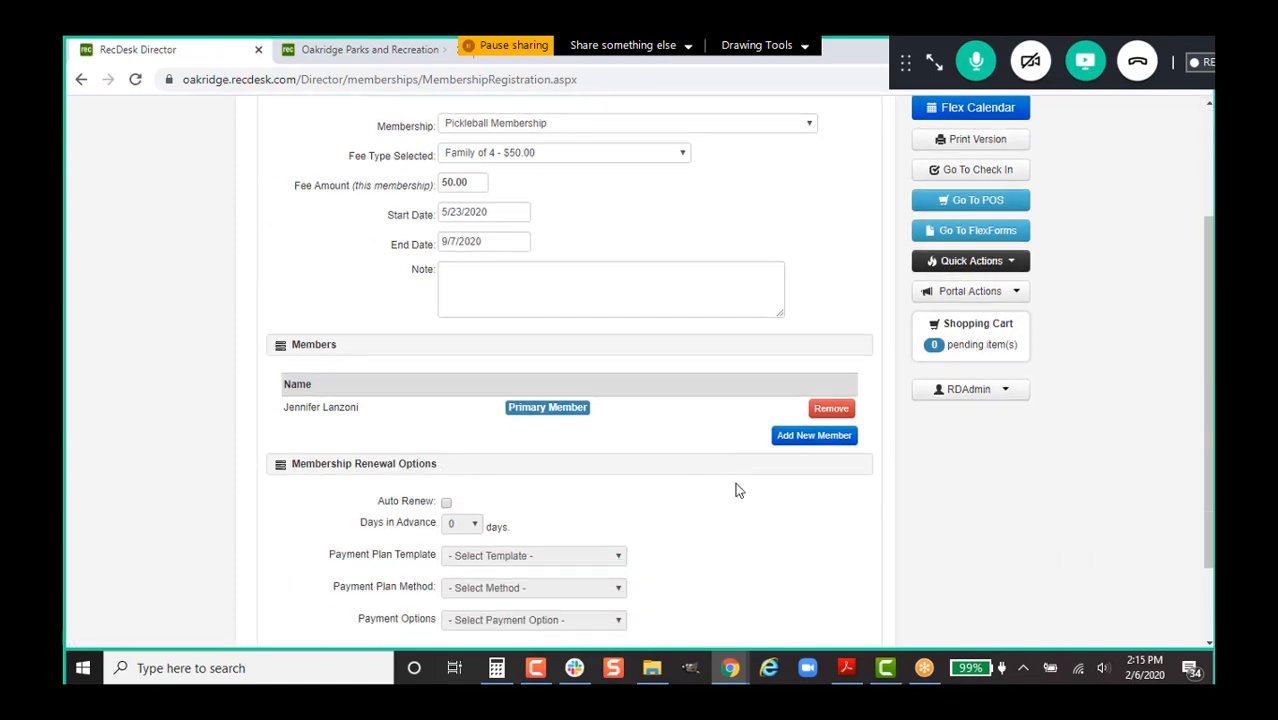
click(785, 437)
click(538, 368)
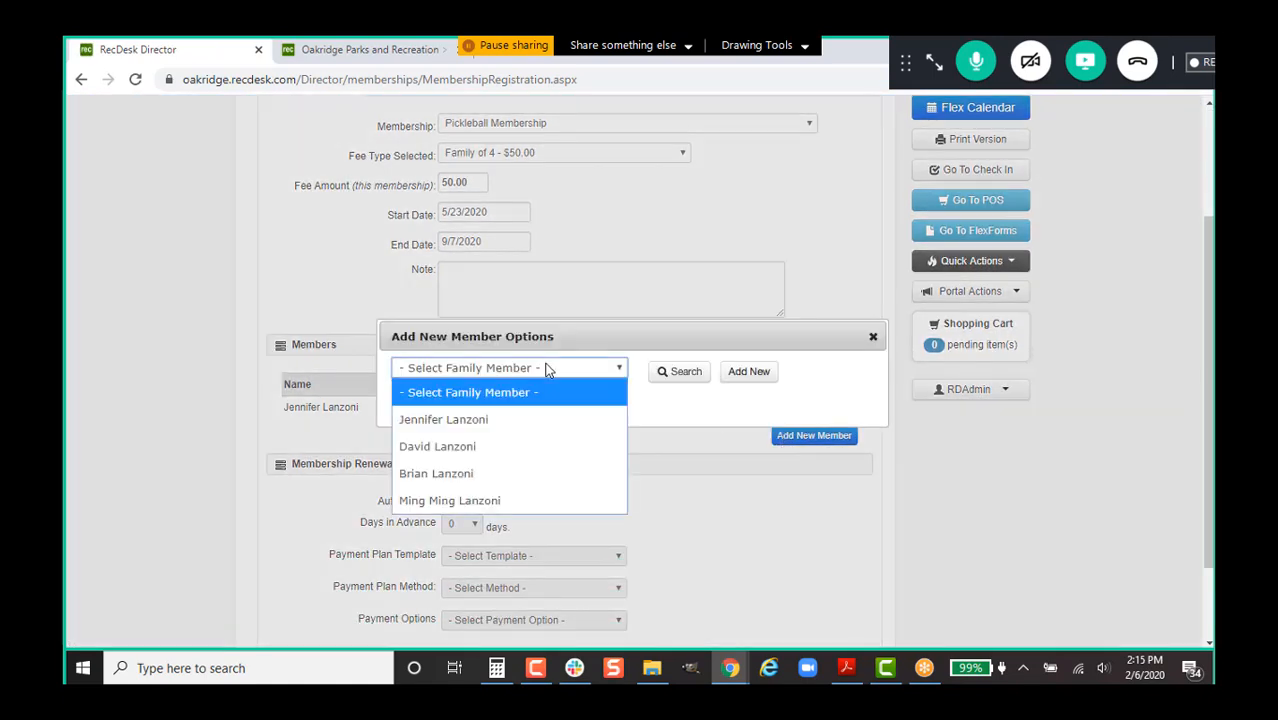
click(534, 446)
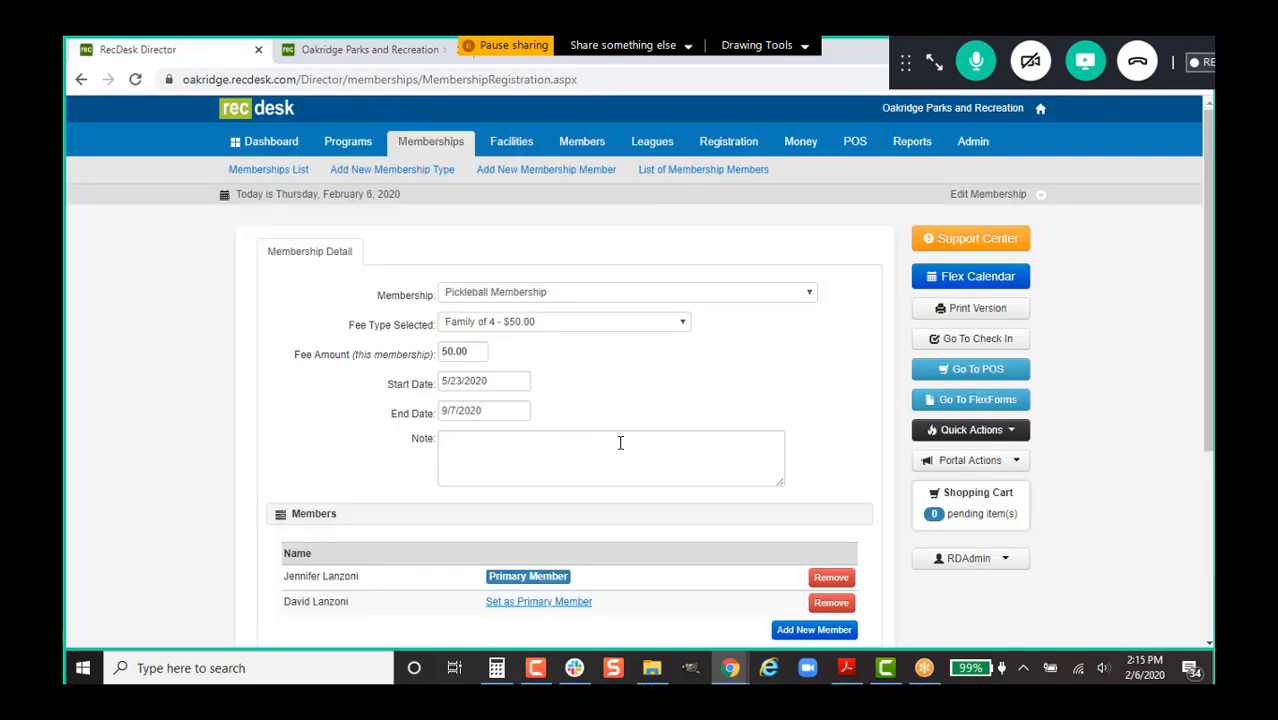
scroll(622, 443, down, 2)
click(785, 462)
click(553, 373)
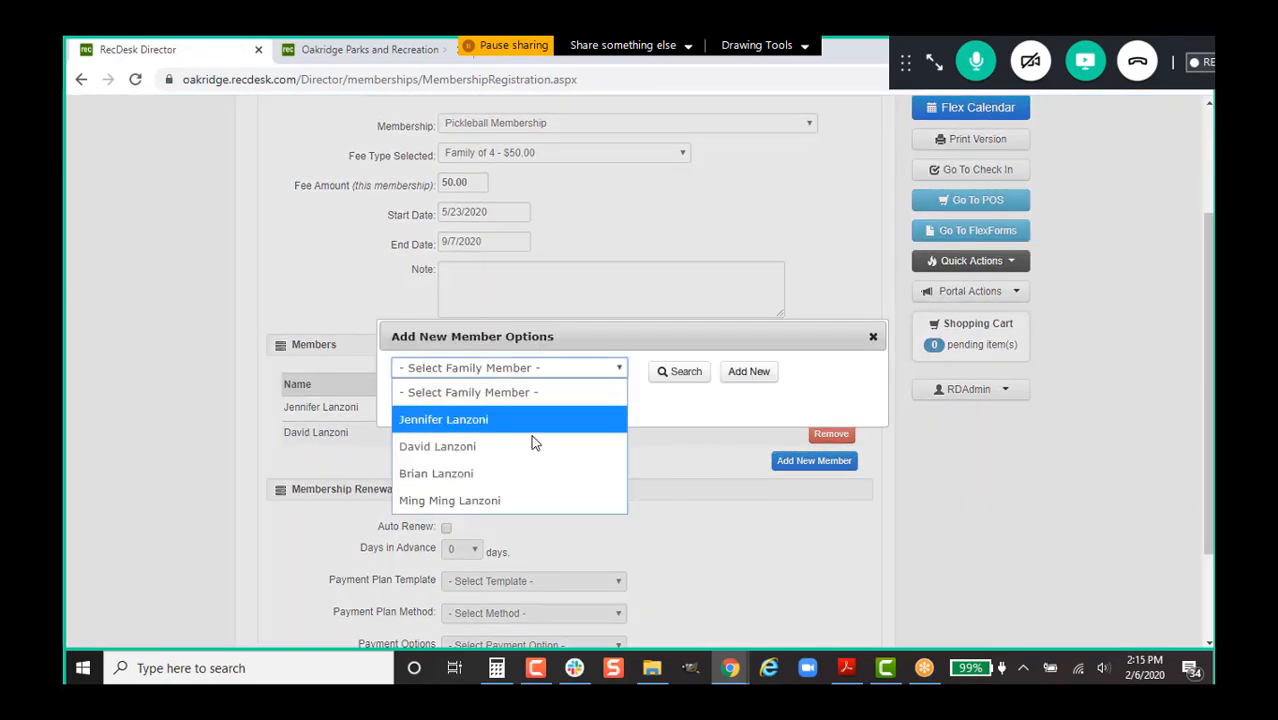
click(528, 488)
- Add the last person in the primary member's family list as the fourth member of the enrollment
scroll(711, 470, down, 3)
scroll(711, 470, down, 1)
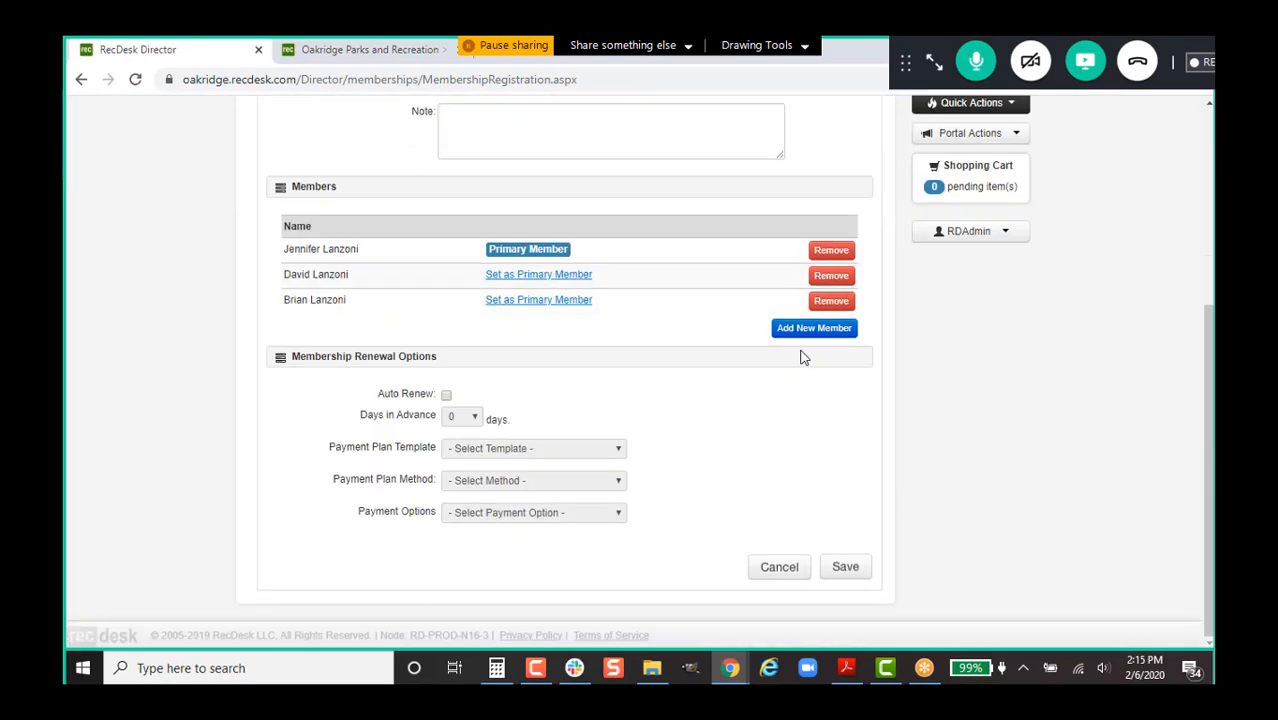
click(805, 330)
click(590, 372)
click(553, 498)
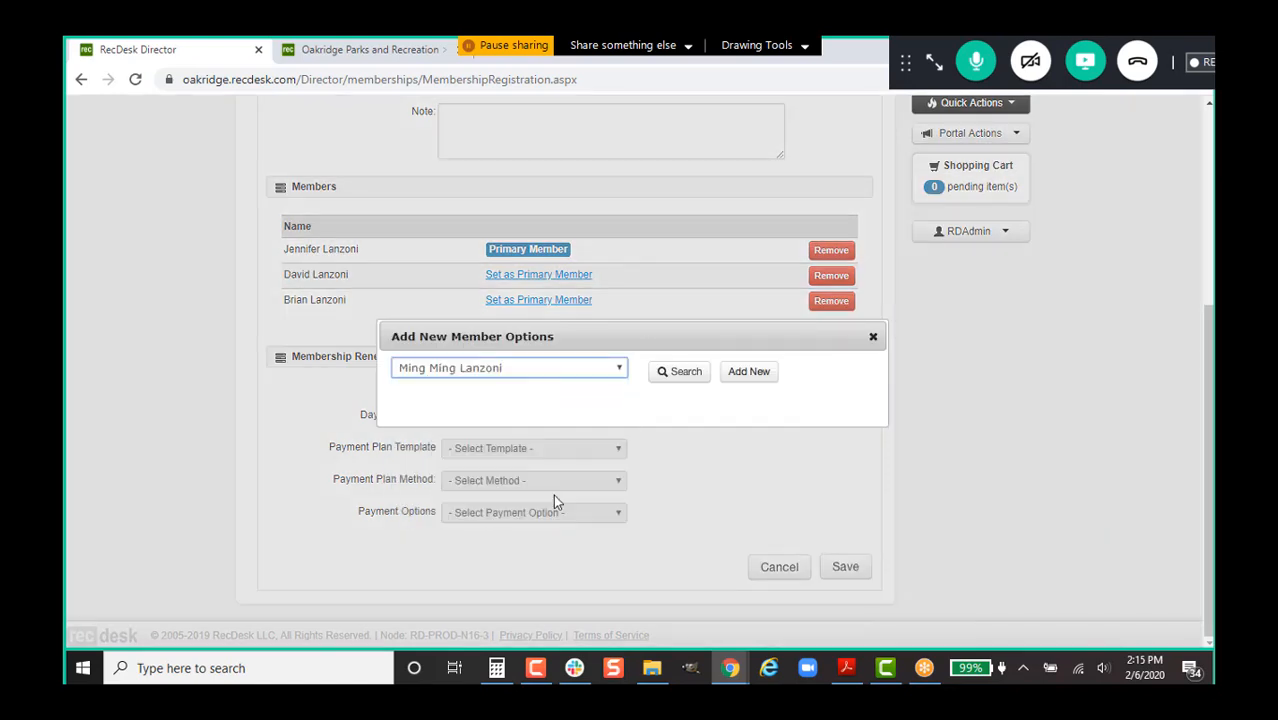
- Search for a member outside the family by last name and add the third listed match to the enrollment
scroll(740, 497, down, 2)
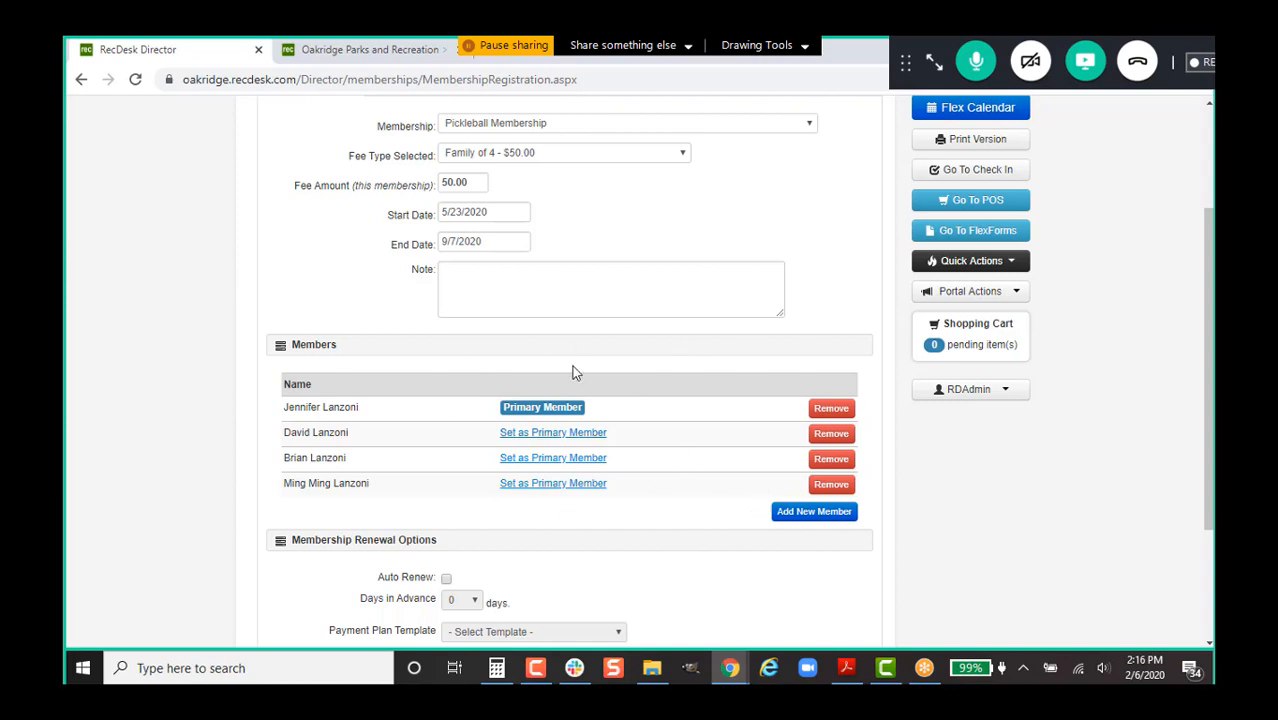
click(853, 515)
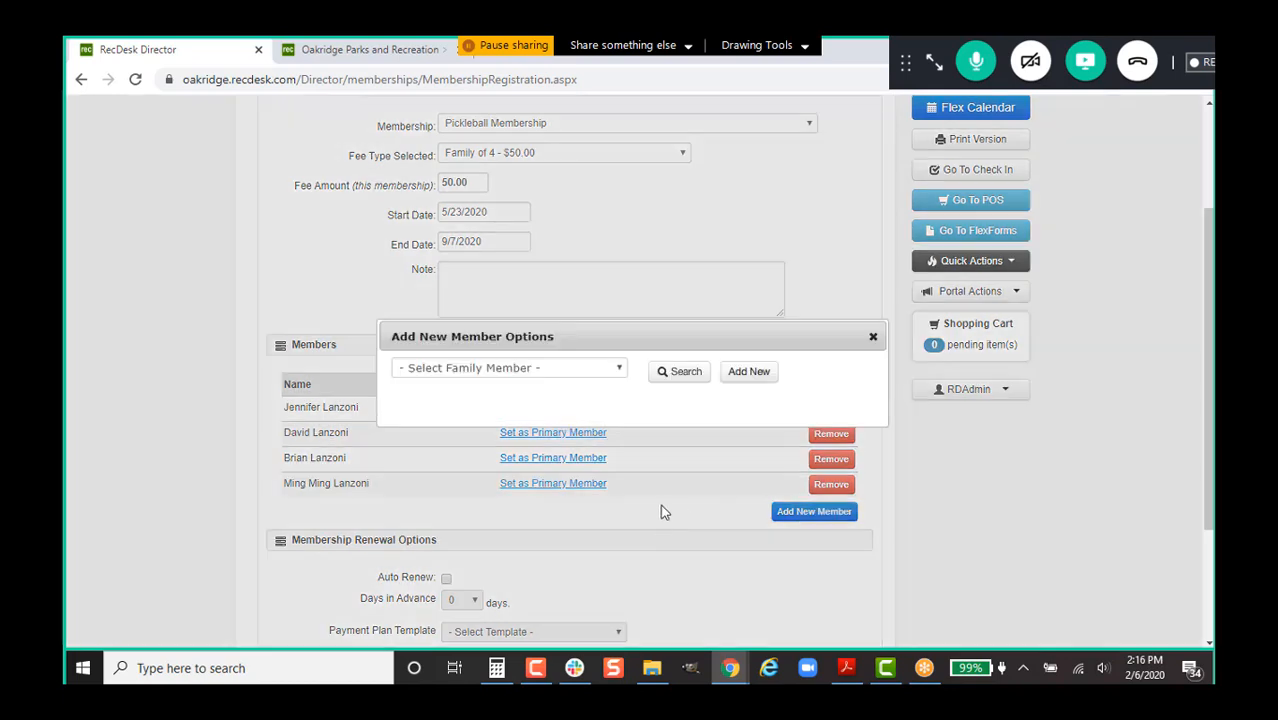
click(680, 378)
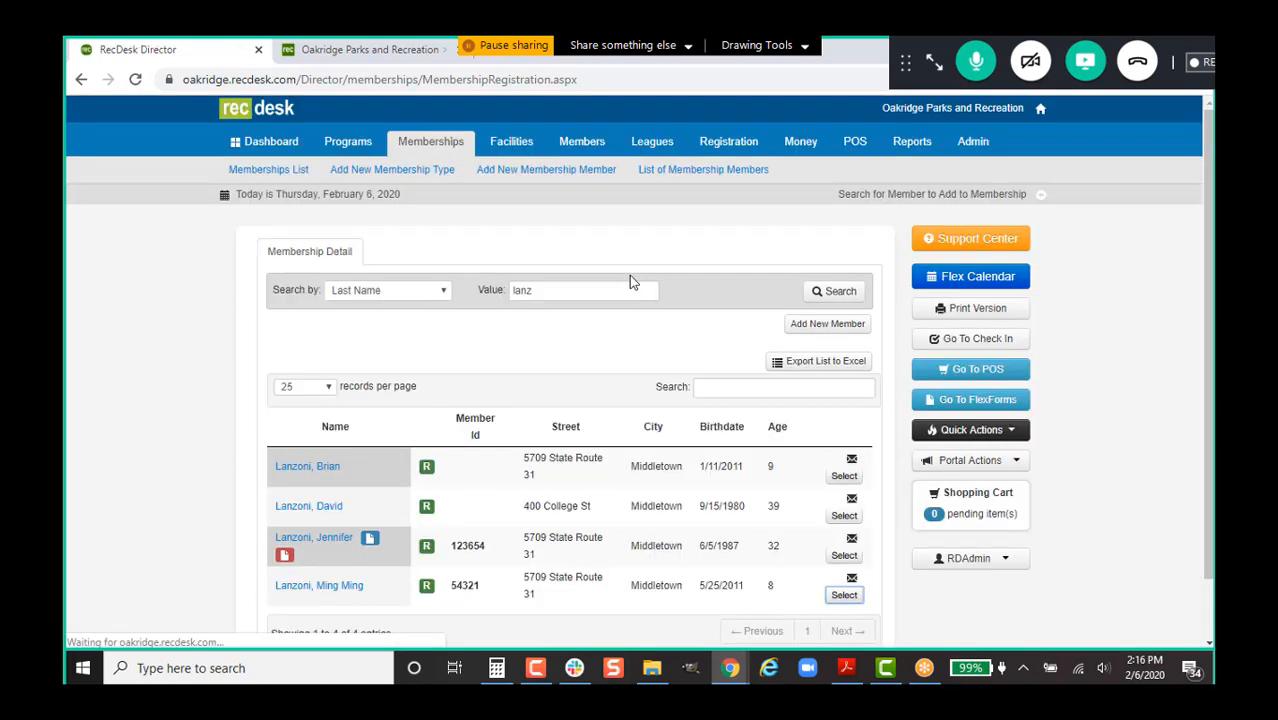
drag(539, 290, 464, 297)
text(est)
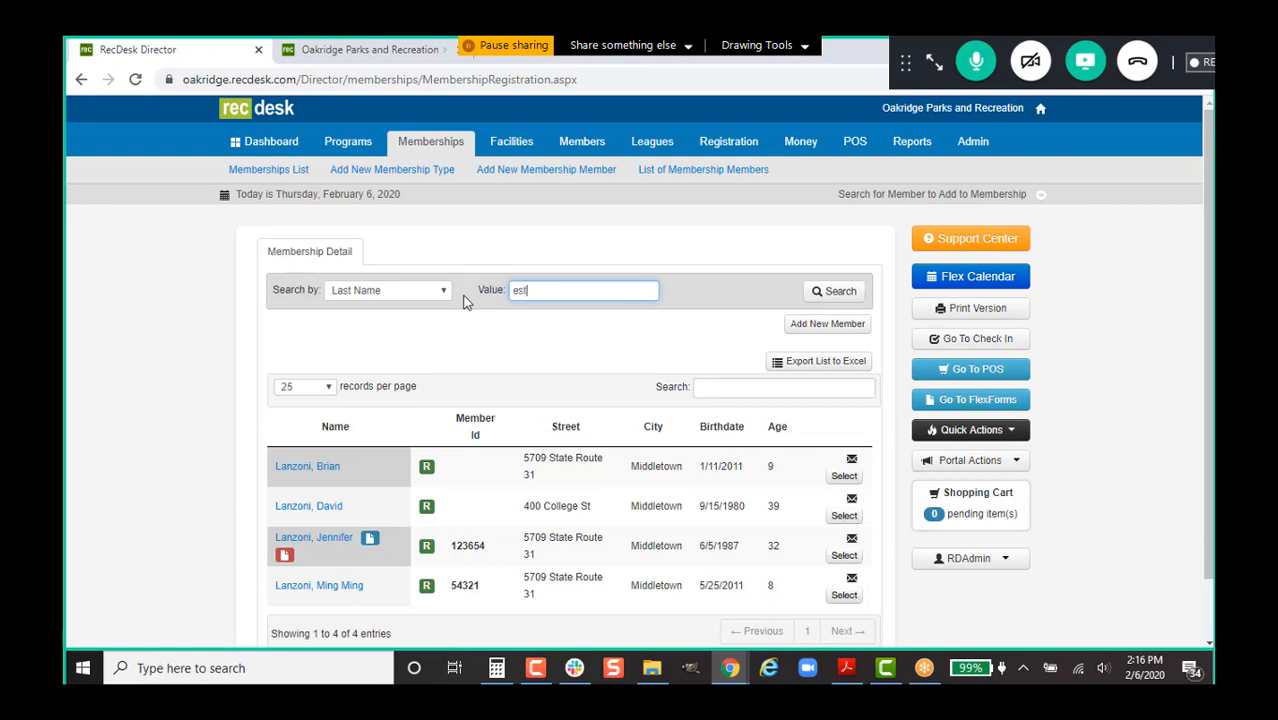
key(Return)
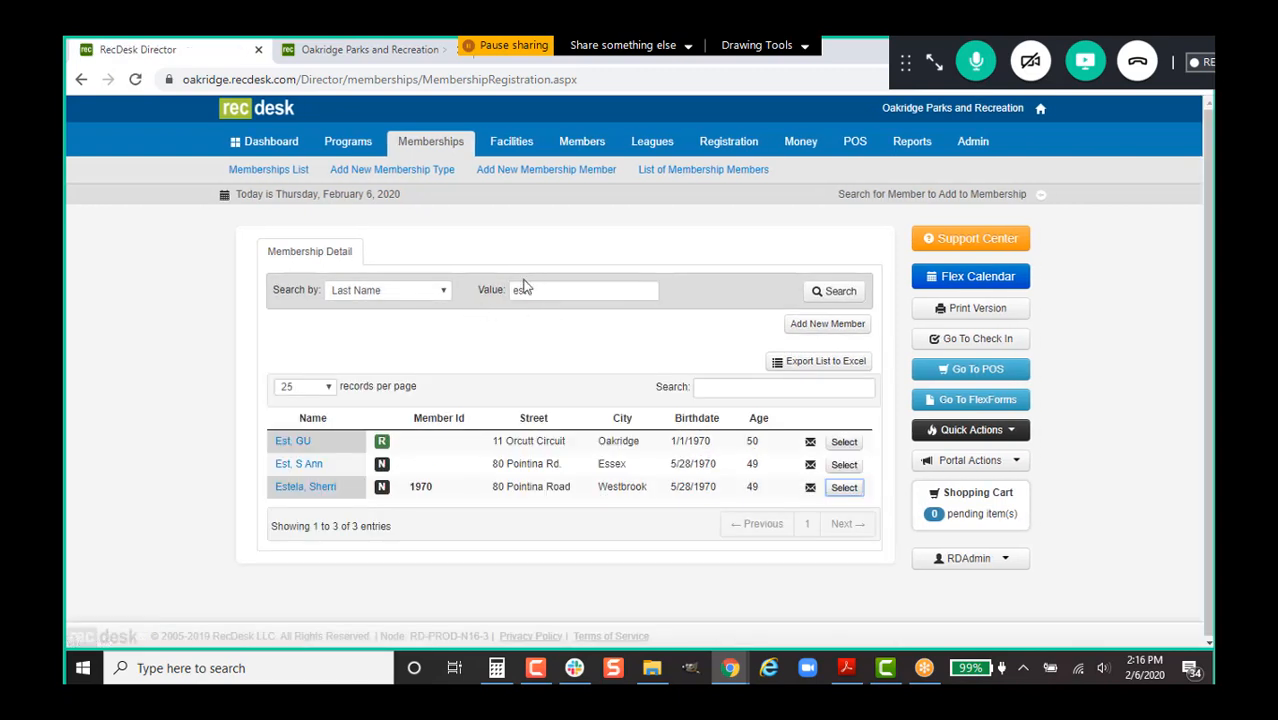
click(845, 488)
scroll(633, 503, down, 2)
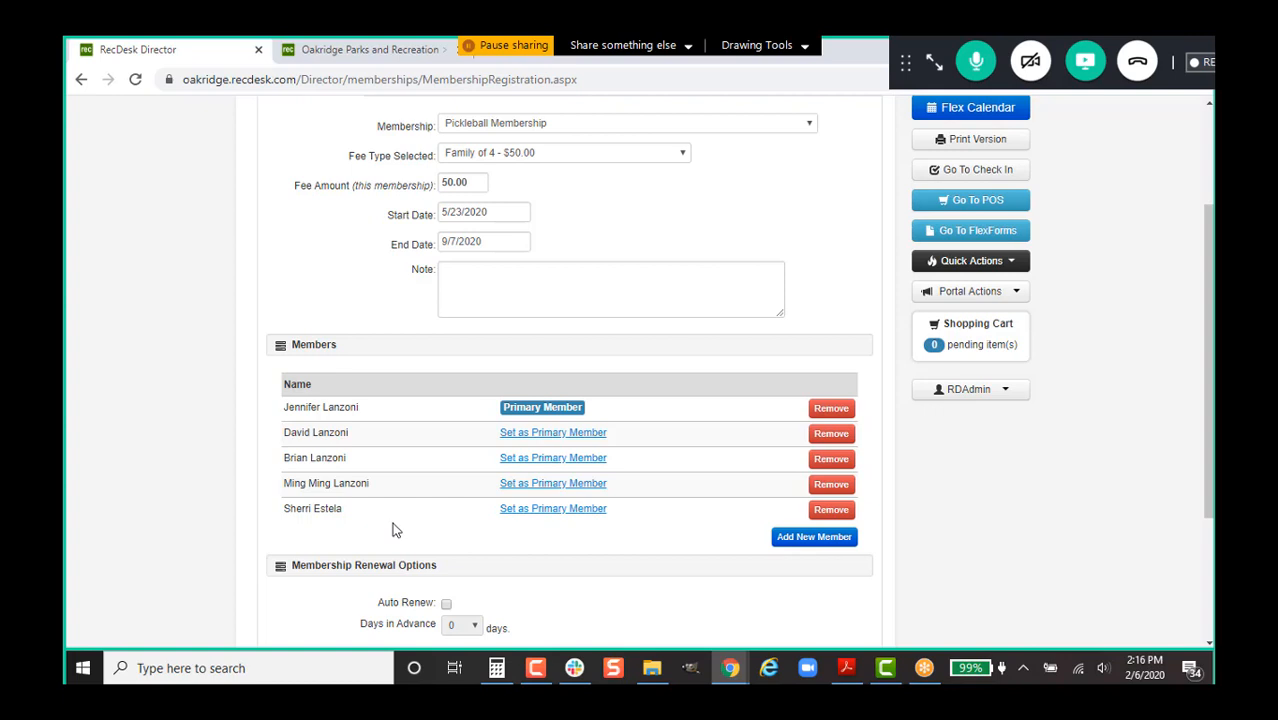
drag(350, 511, 308, 512)
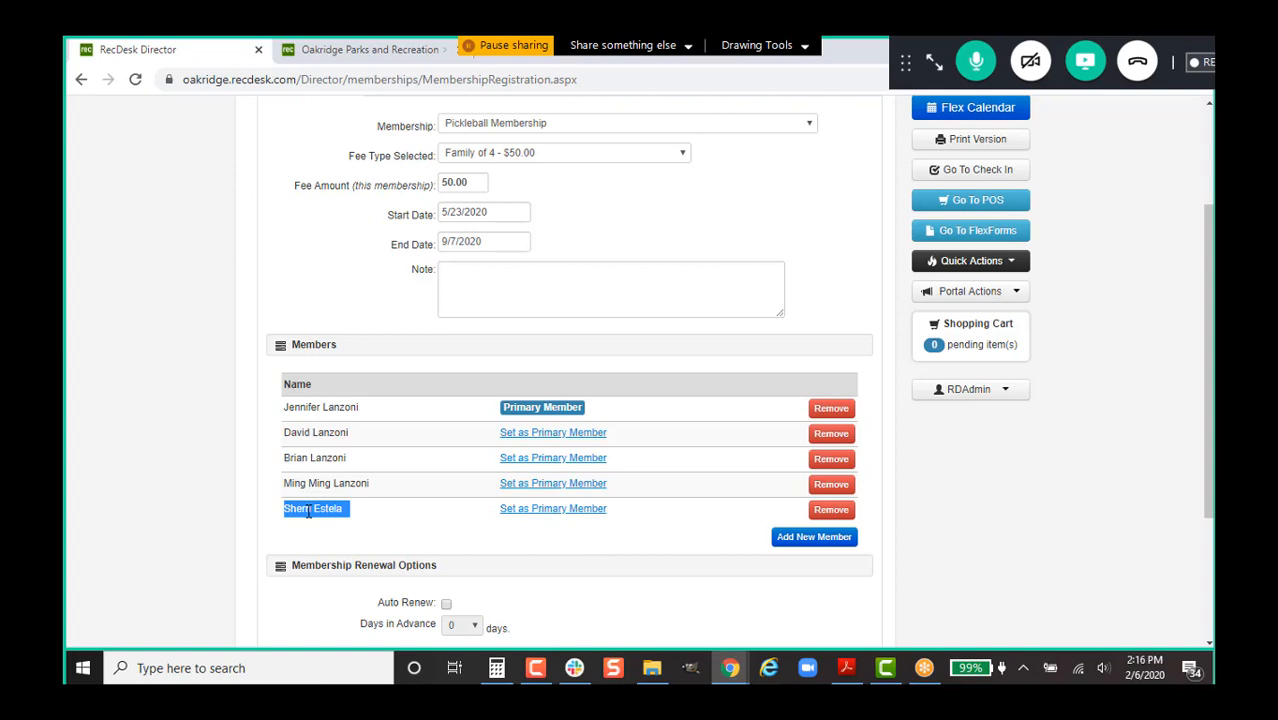
click(335, 405)
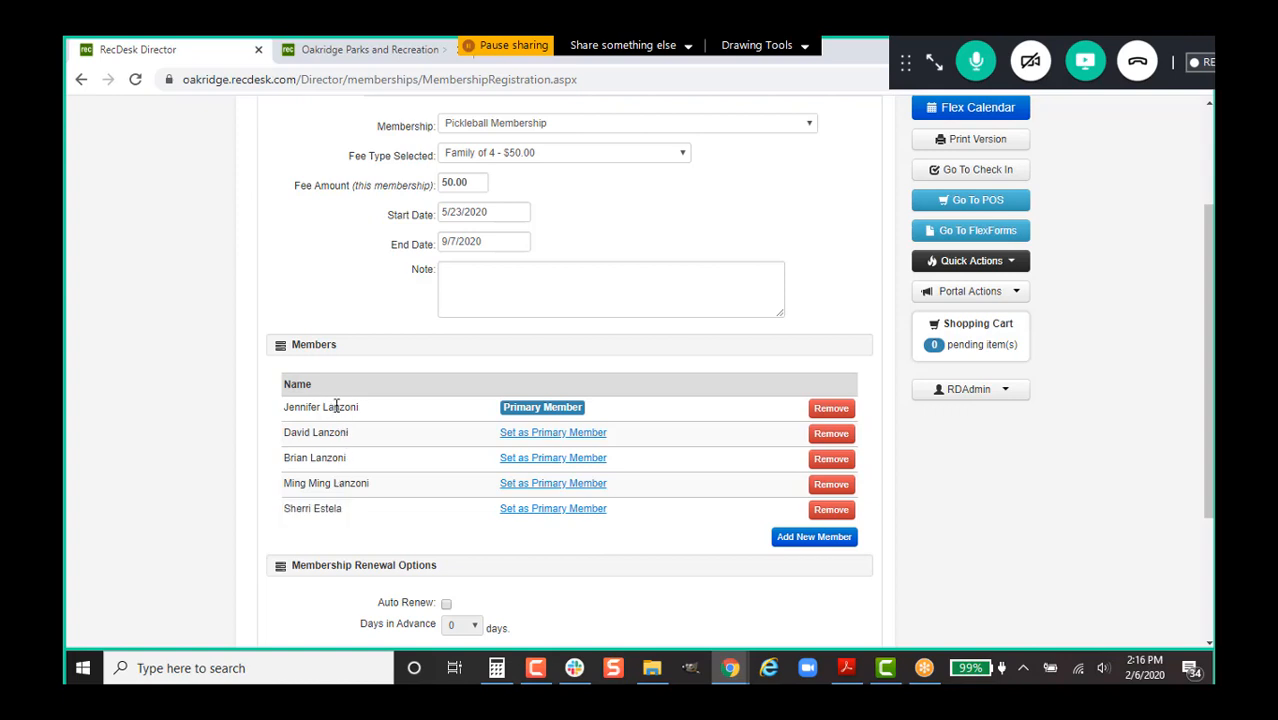
- Enable Auto Renew for the enrollment and choose Bi-Weekly Plan as the payment plan template
drag(366, 410, 300, 413)
click(345, 412)
scroll(405, 482, down, 2)
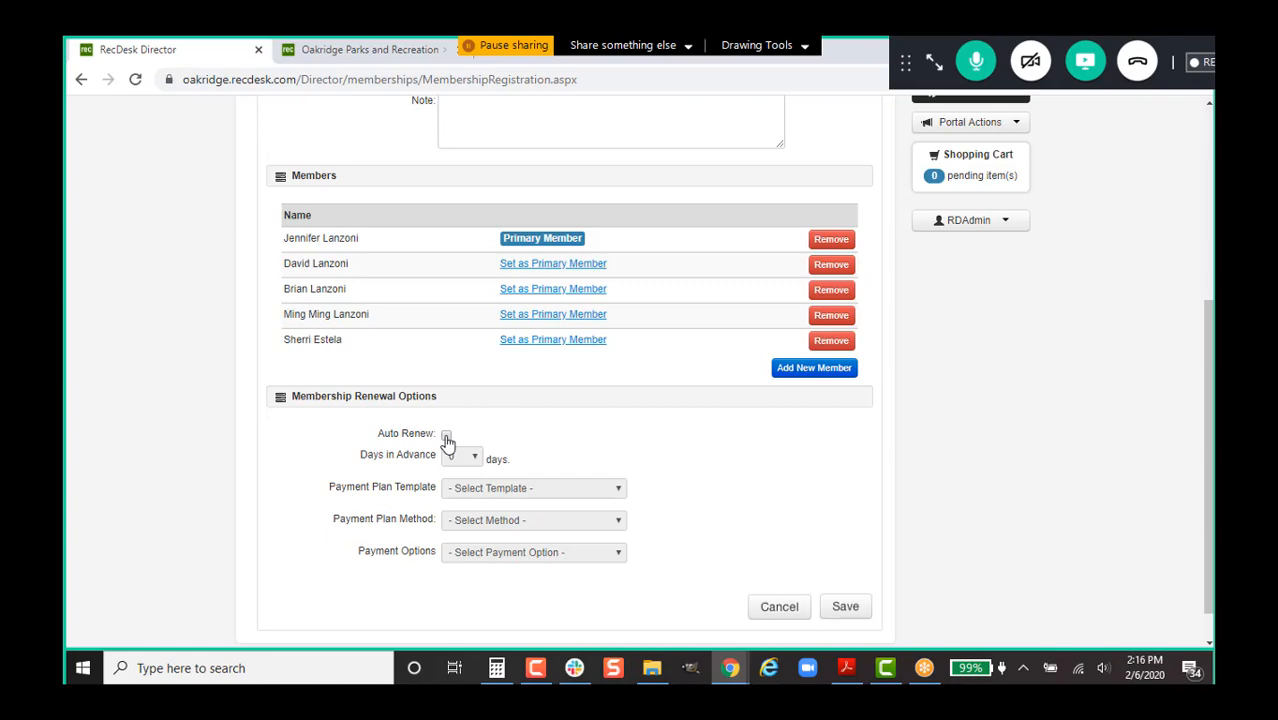
click(446, 437)
scroll(677, 470, down, 4)
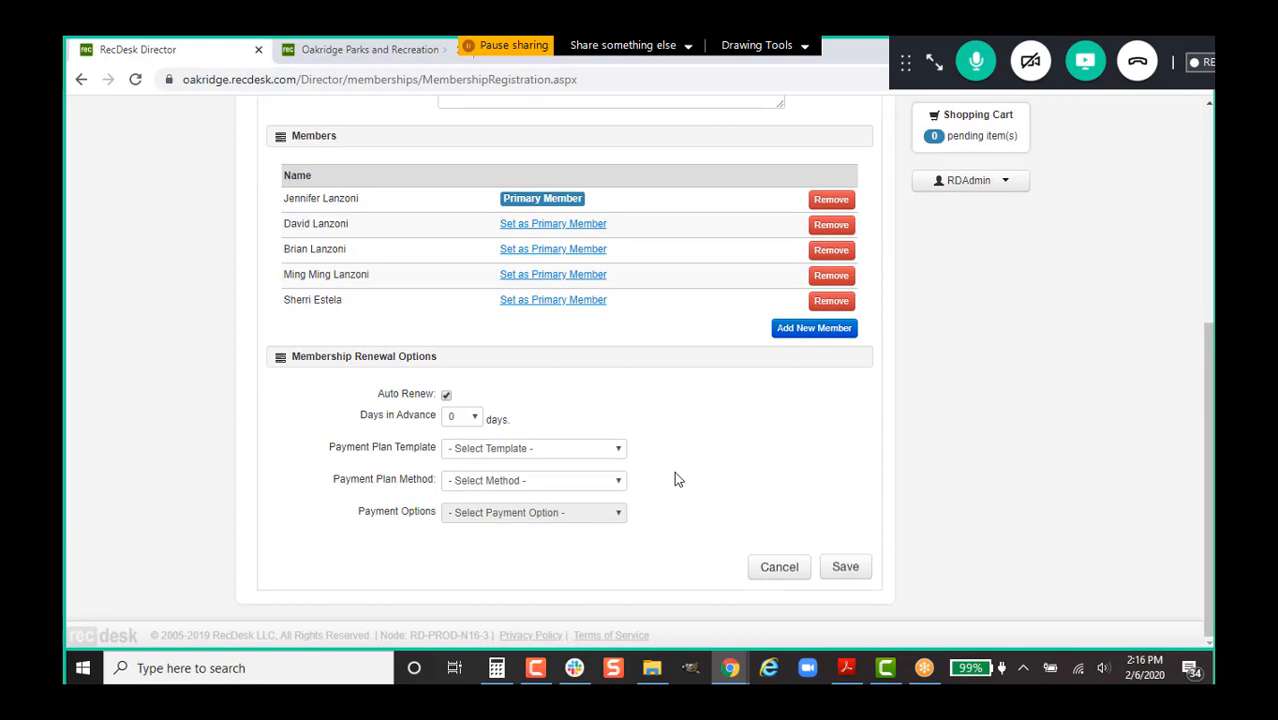
click(601, 447)
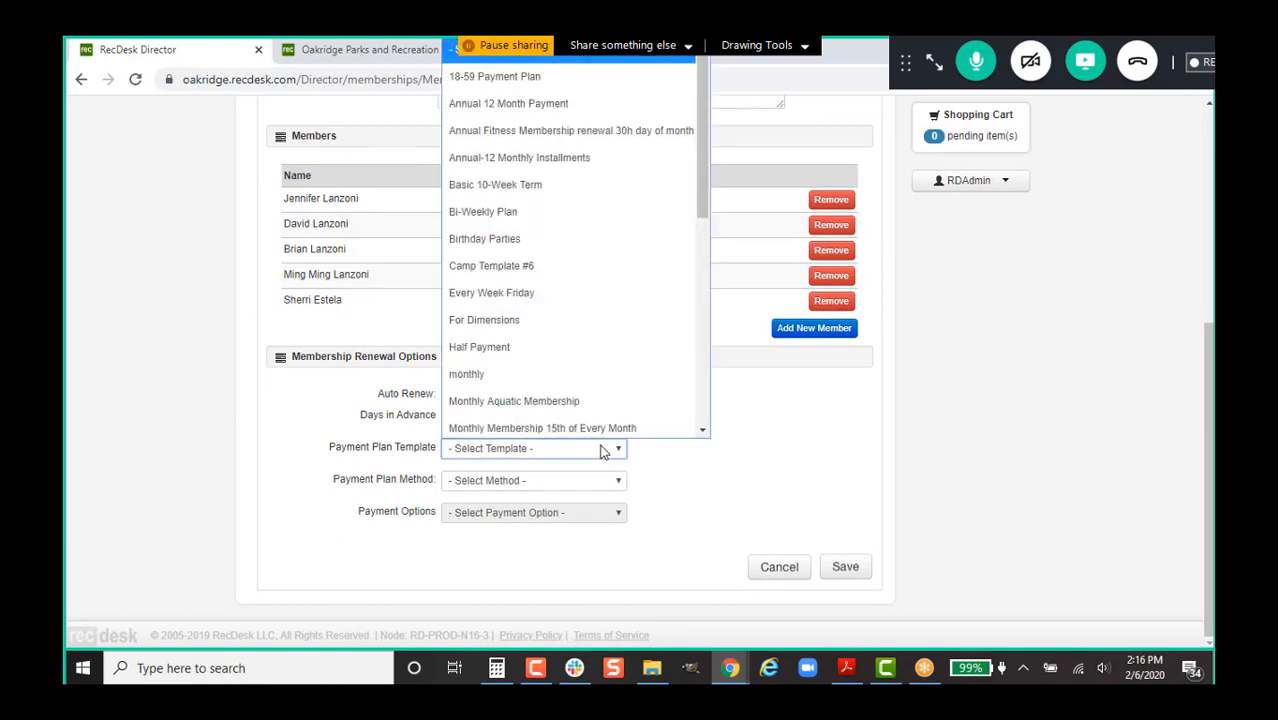
click(617, 210)
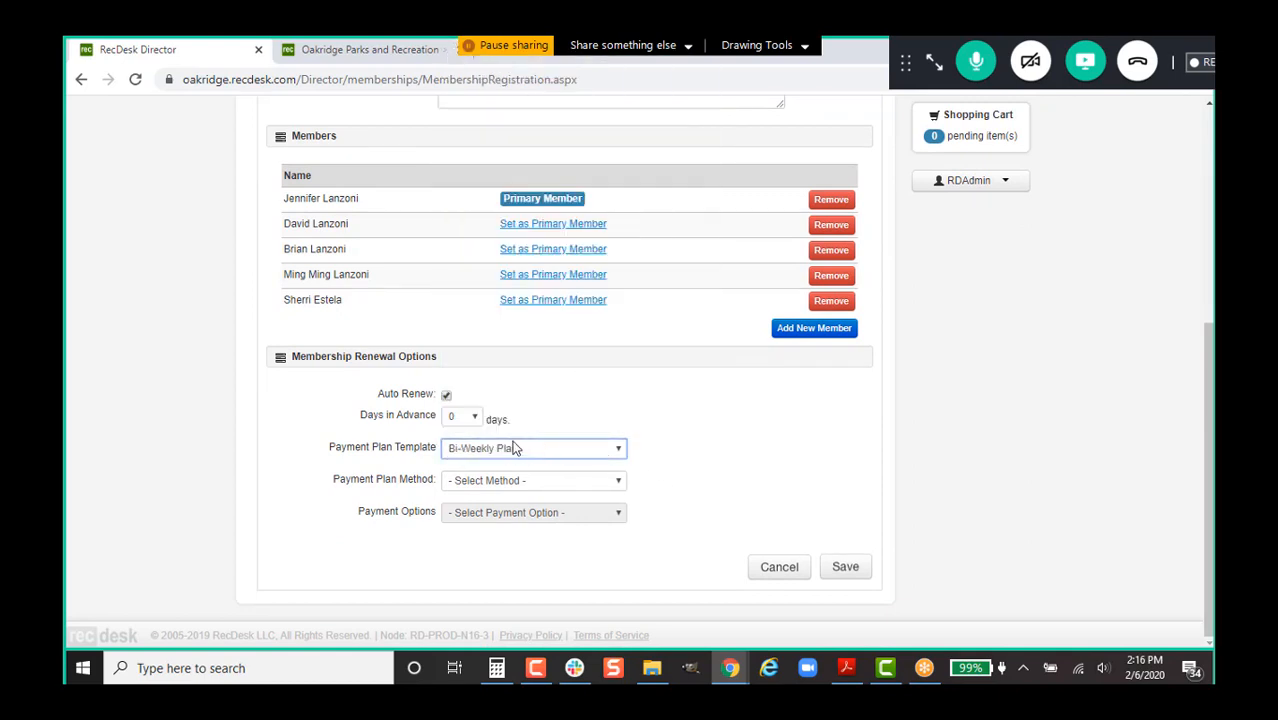
- Set the renewal's Days in Advance to 28
click(475, 420)
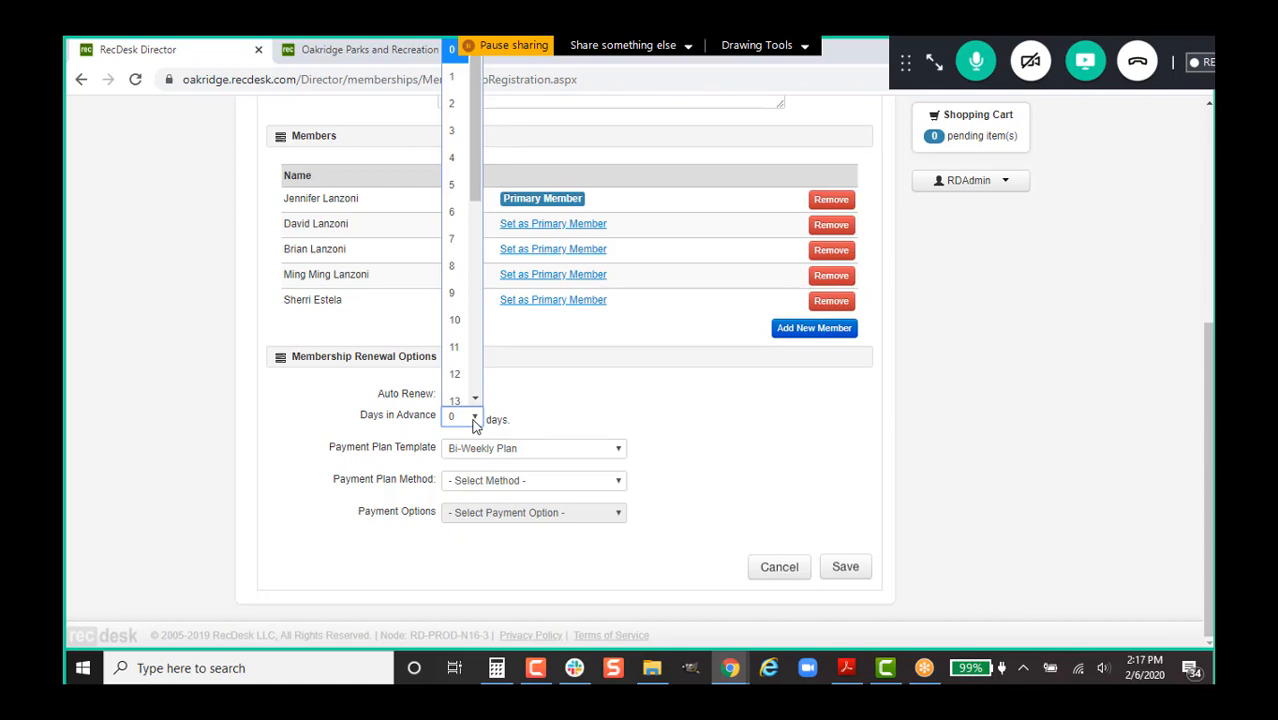
click(475, 399)
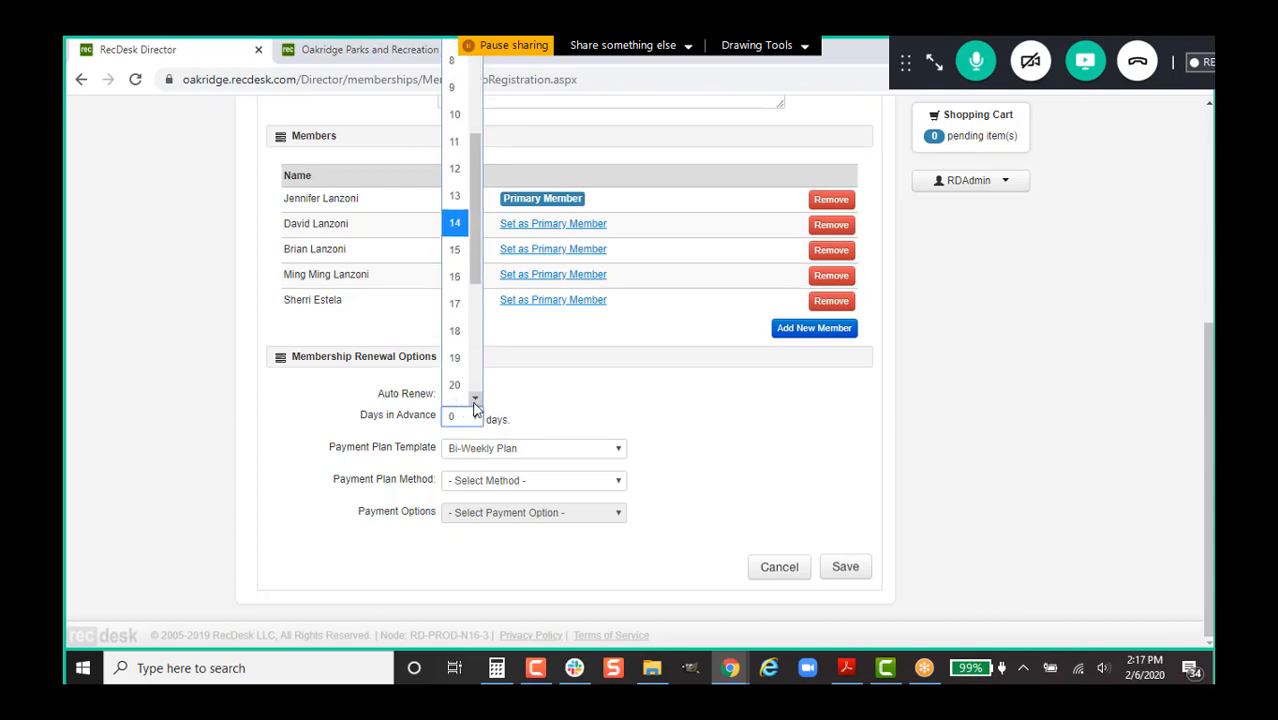
click(475, 402)
click(475, 402)
click(475, 402)
click(475, 402)
click(475, 402)
click(475, 402)
click(475, 402)
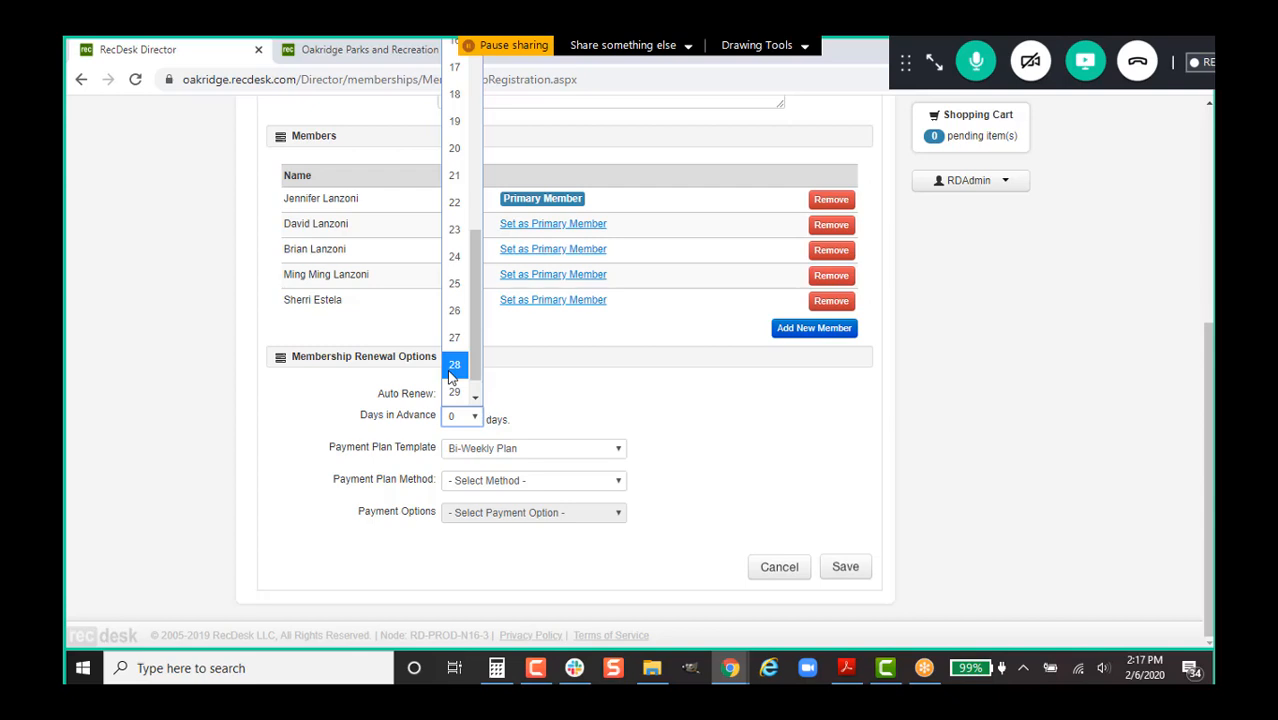
click(452, 368)
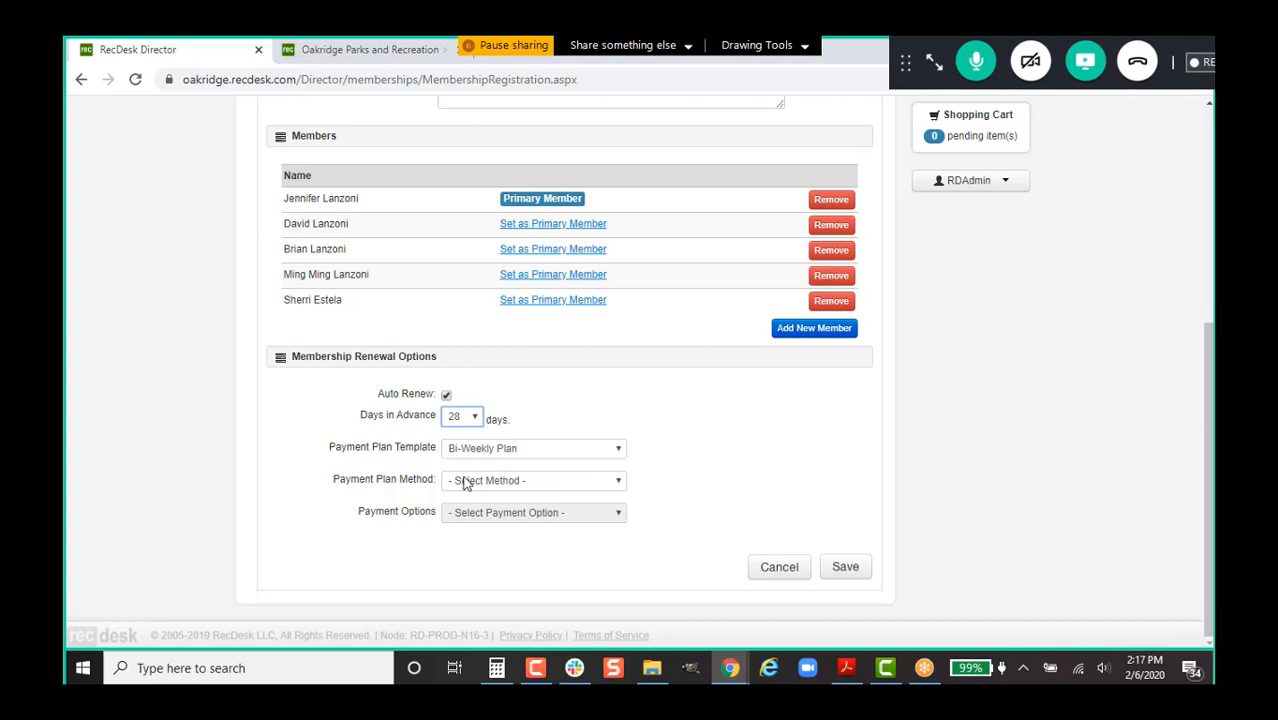
- Choose Enroll in AutoPay as the payment plan method and view the available payment options
click(555, 488)
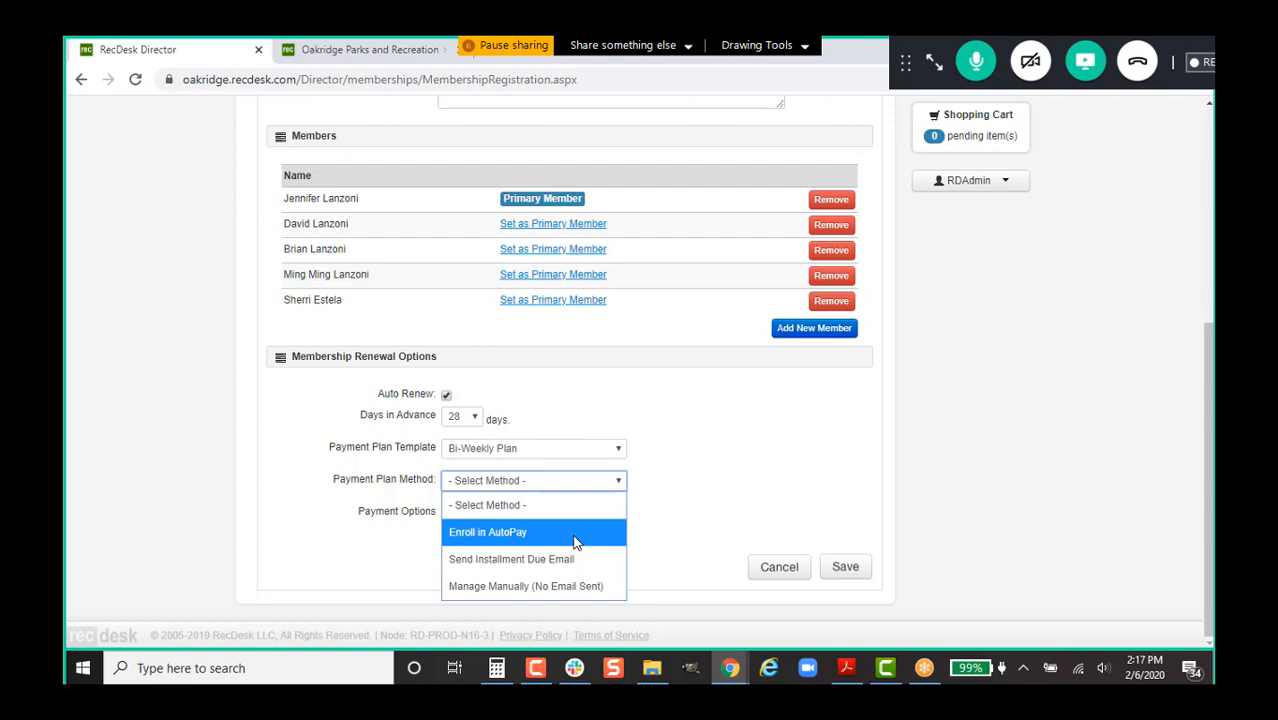
click(575, 541)
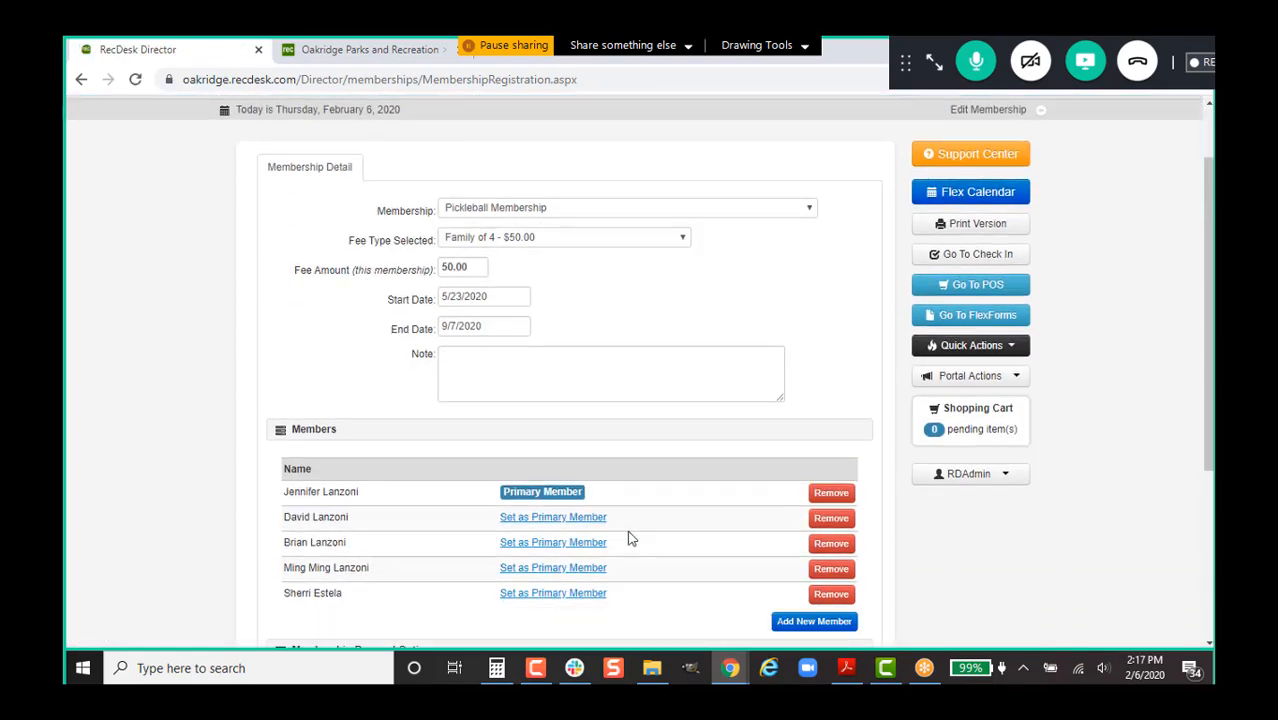
scroll(605, 522, down, 1)
click(605, 513)
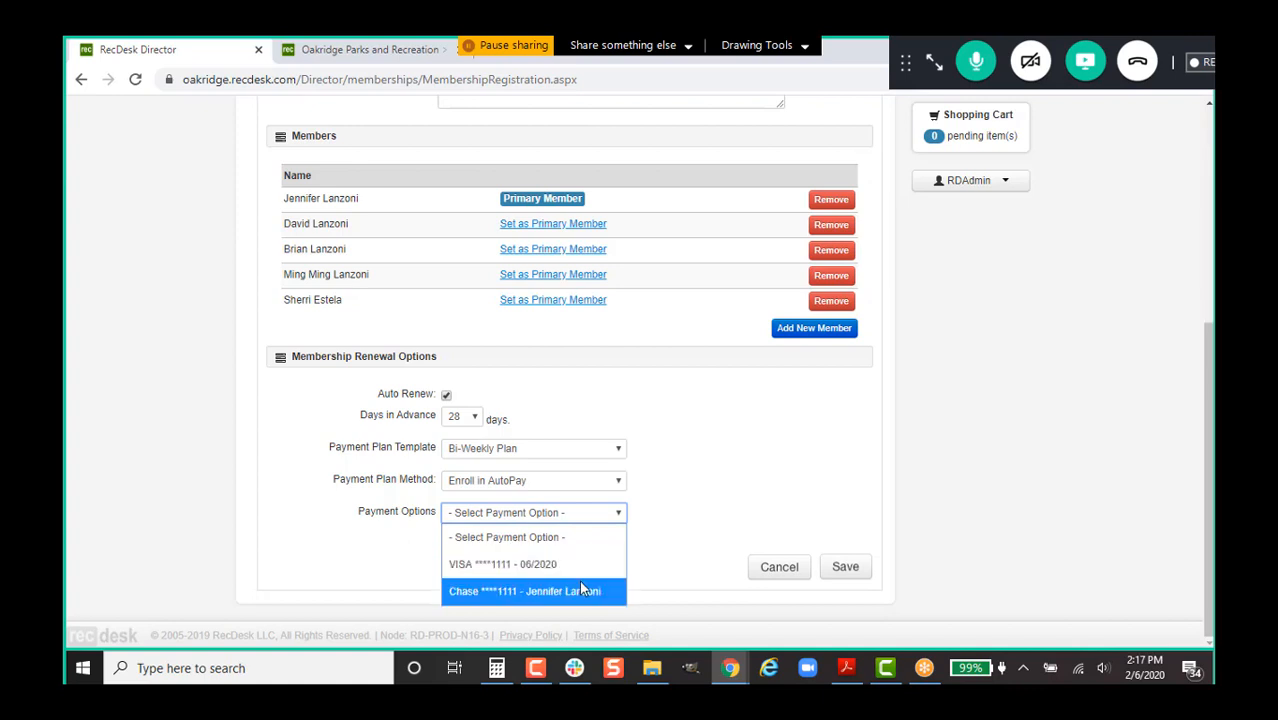
- Set the payment plan method to Send Installment Due Email, then save the enrollment and proceed to checkout
click(613, 484)
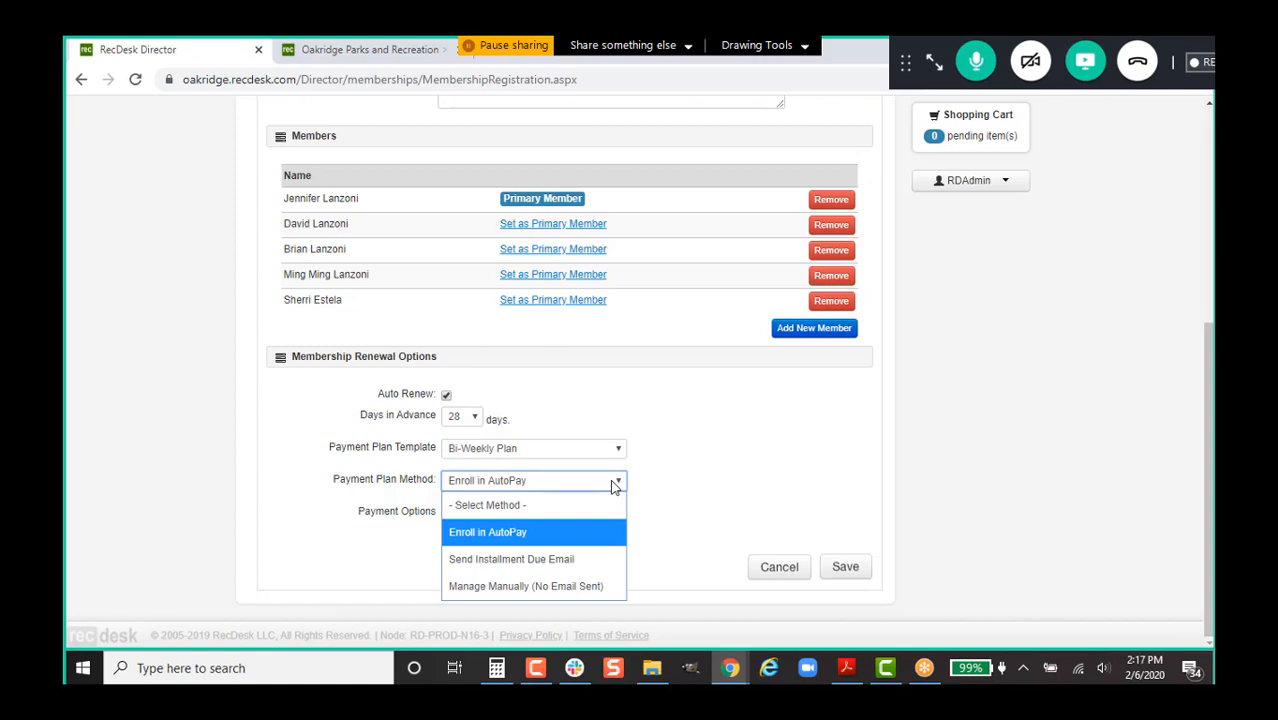
click(566, 560)
scroll(683, 580, down, 4)
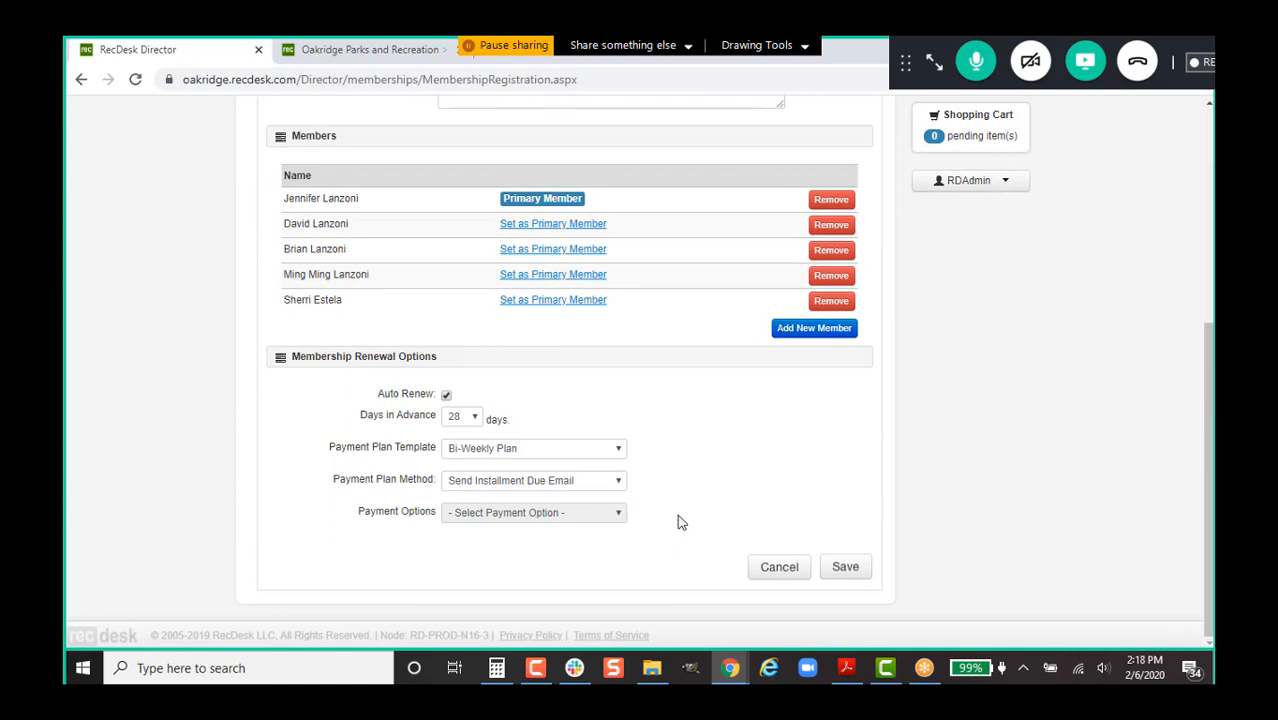
click(849, 567)
click(969, 567)
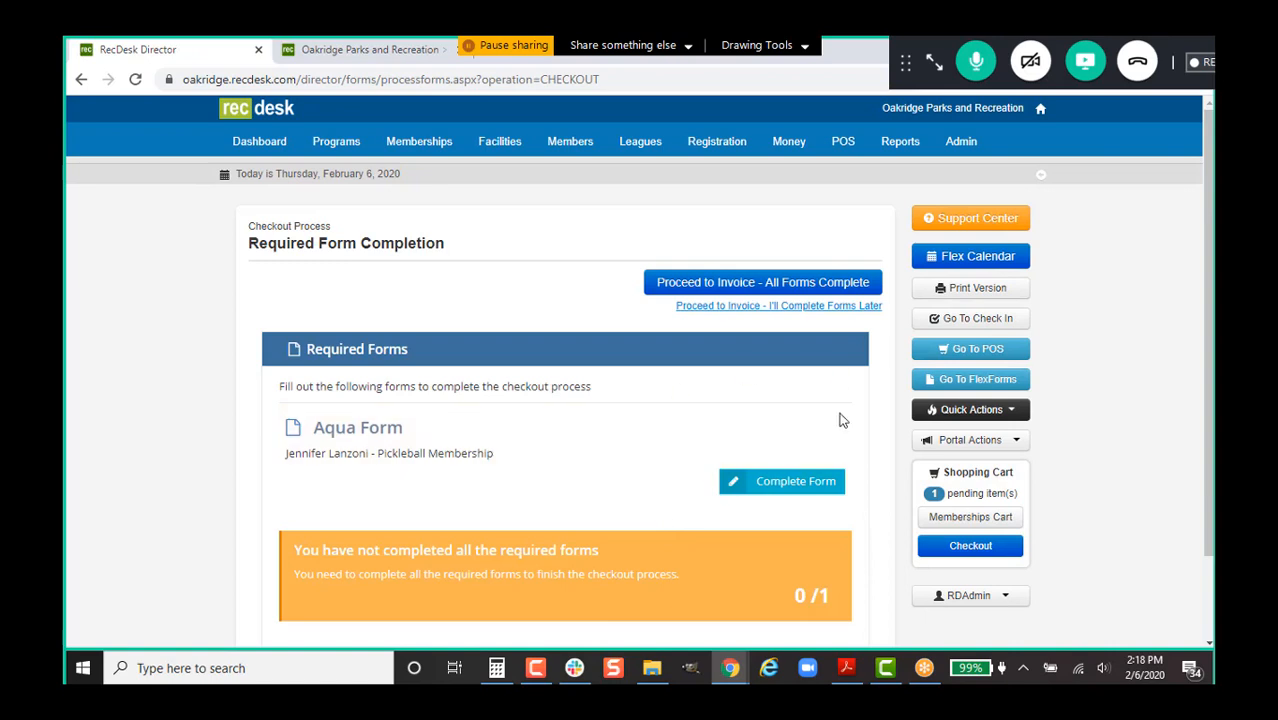
- Open the required Aqua Form for the Pickleball Membership and submit it with its fields left blank
click(756, 490)
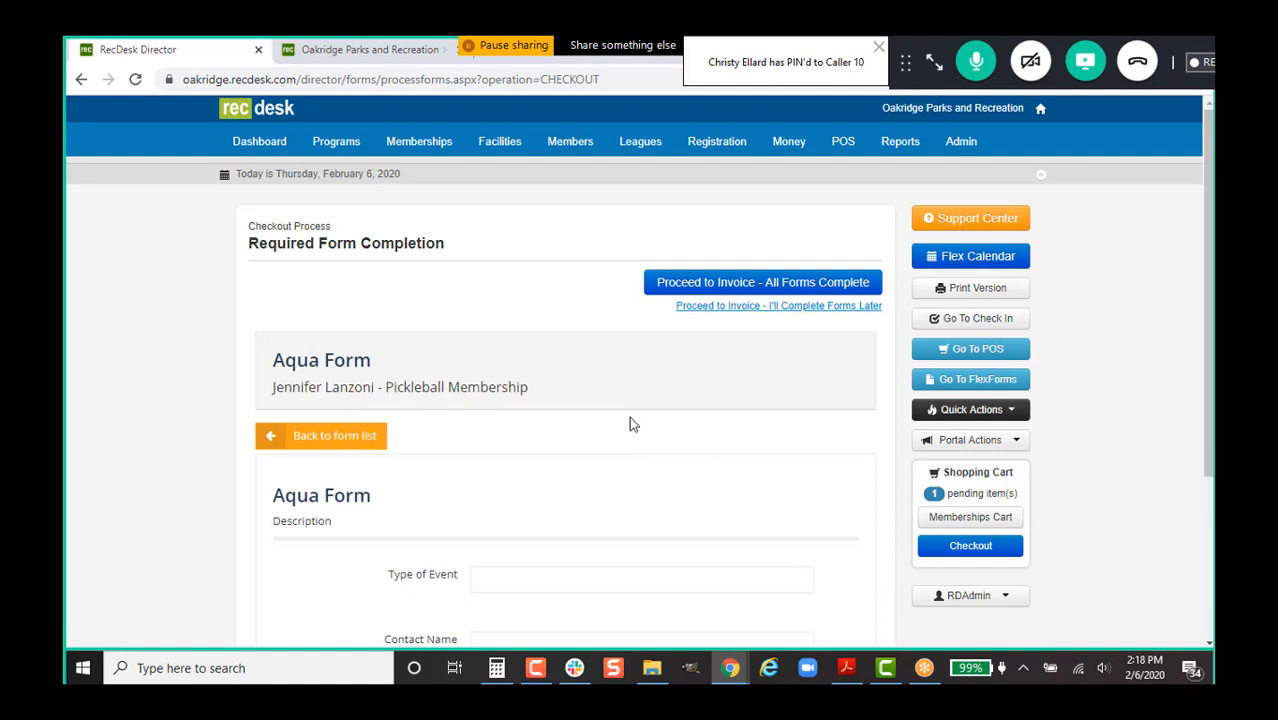
scroll(633, 415, down, 3)
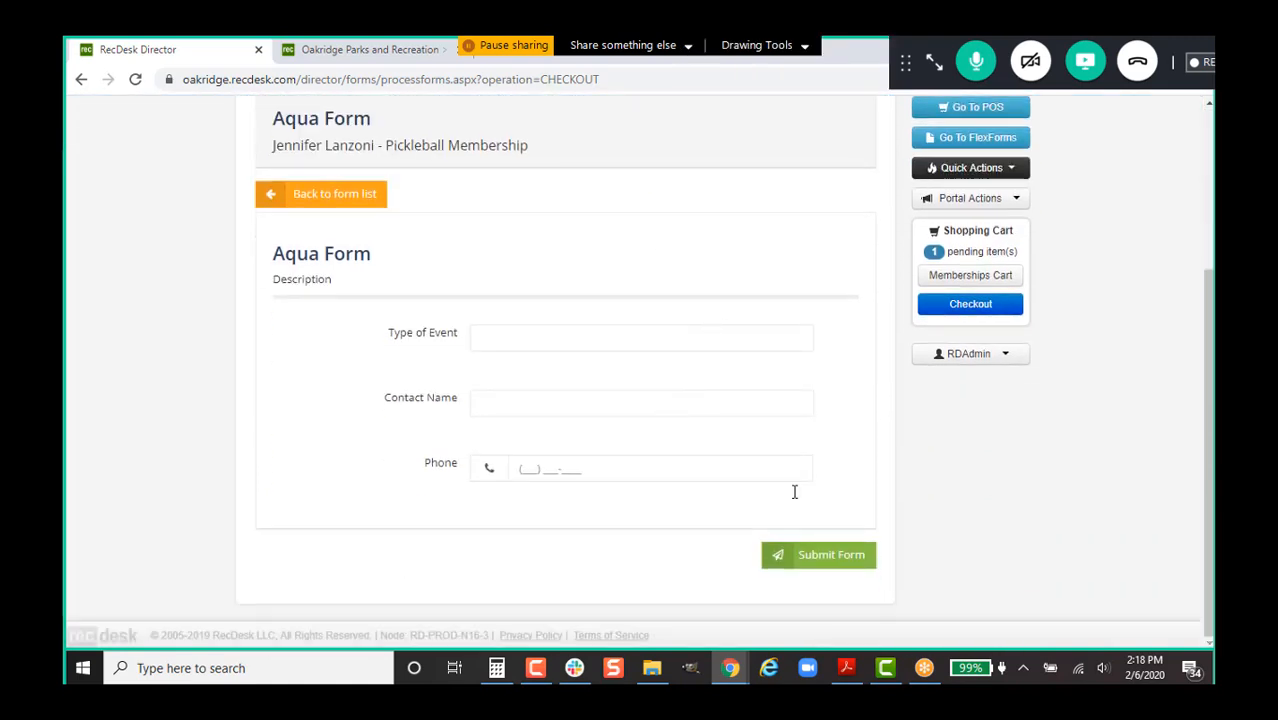
click(838, 556)
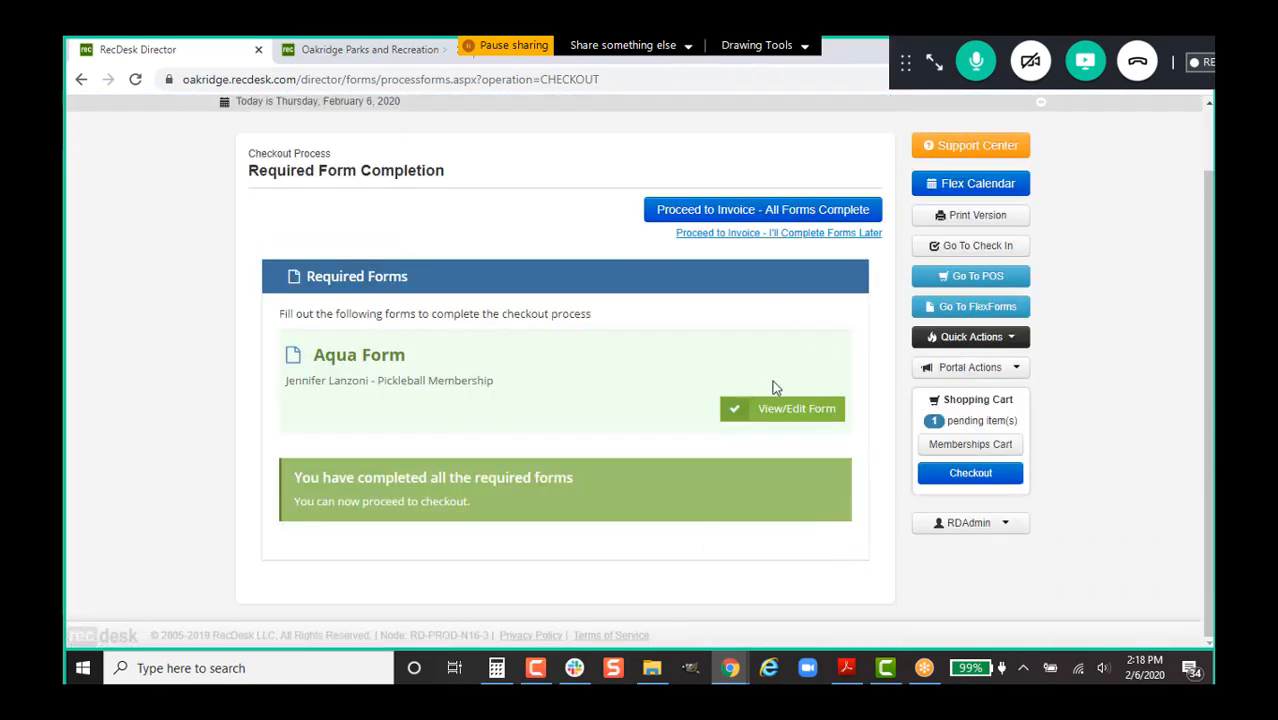
- Proceed to the invoice with all forms complete and create the invoice for the Pickleball Membership
click(776, 215)
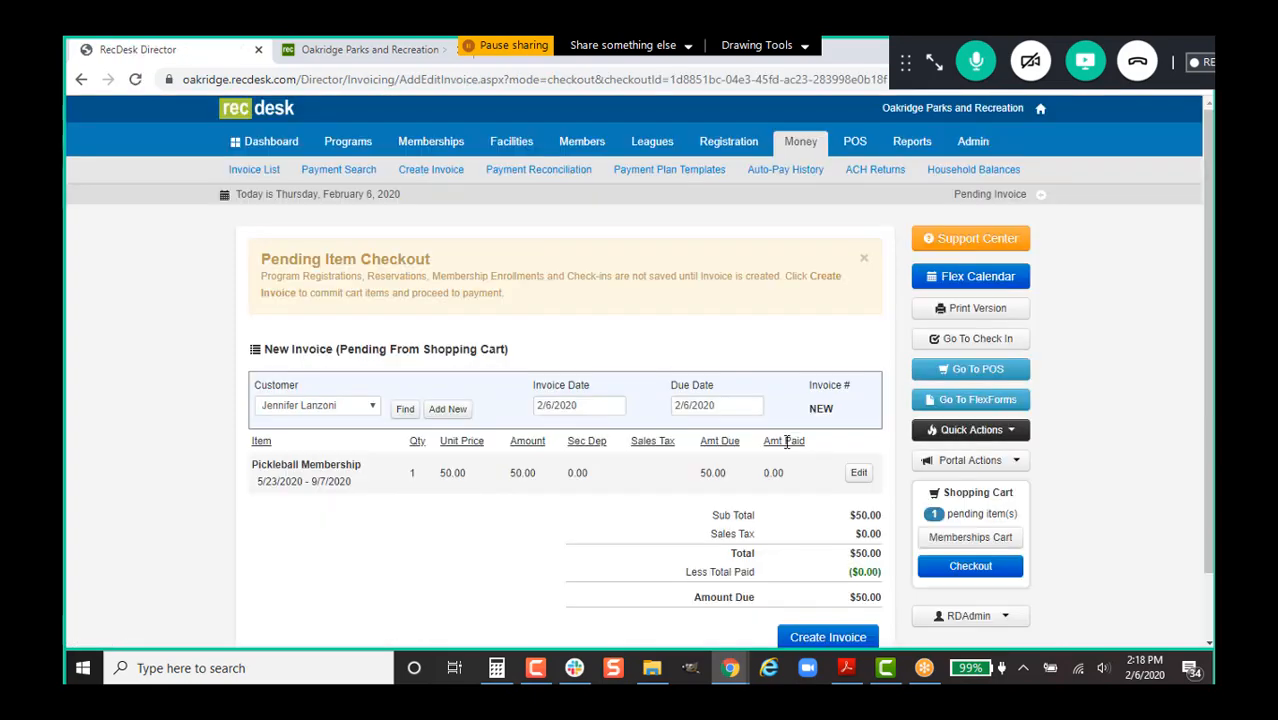
scroll(800, 460, down, 1)
click(838, 562)
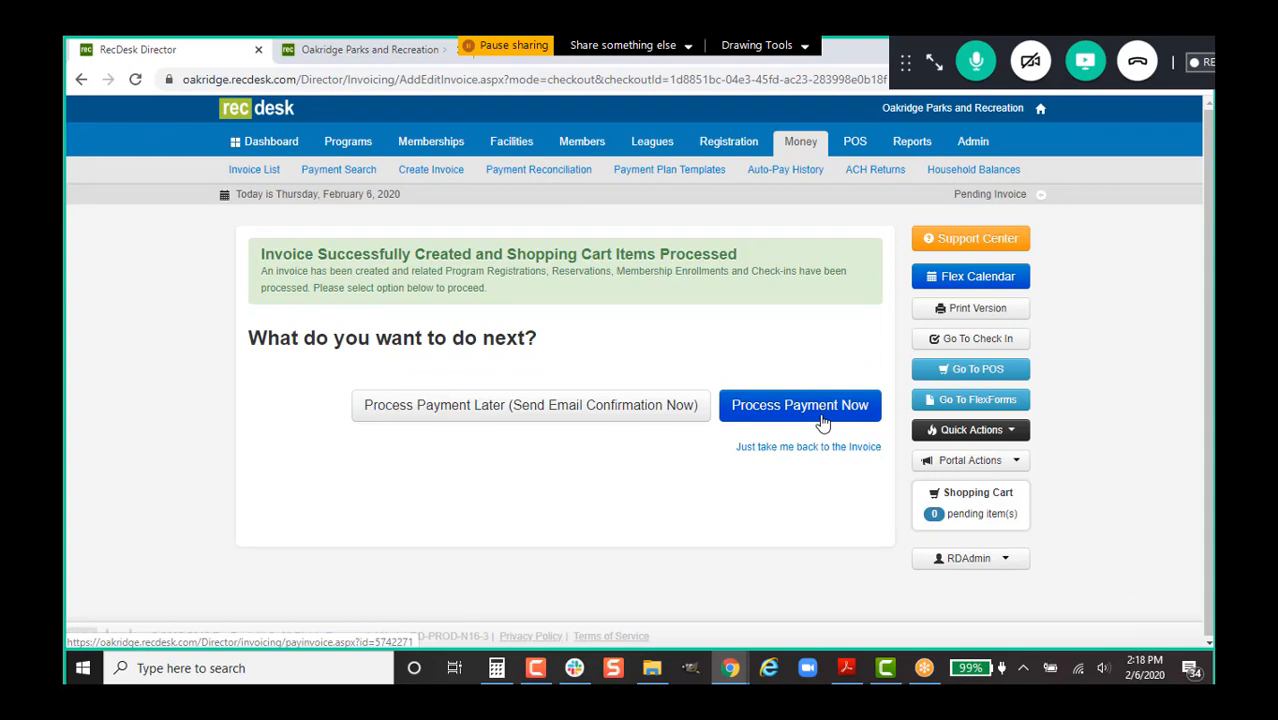
- Switch to the Oakridge community site and sign in with the household's username and account password
click(377, 47)
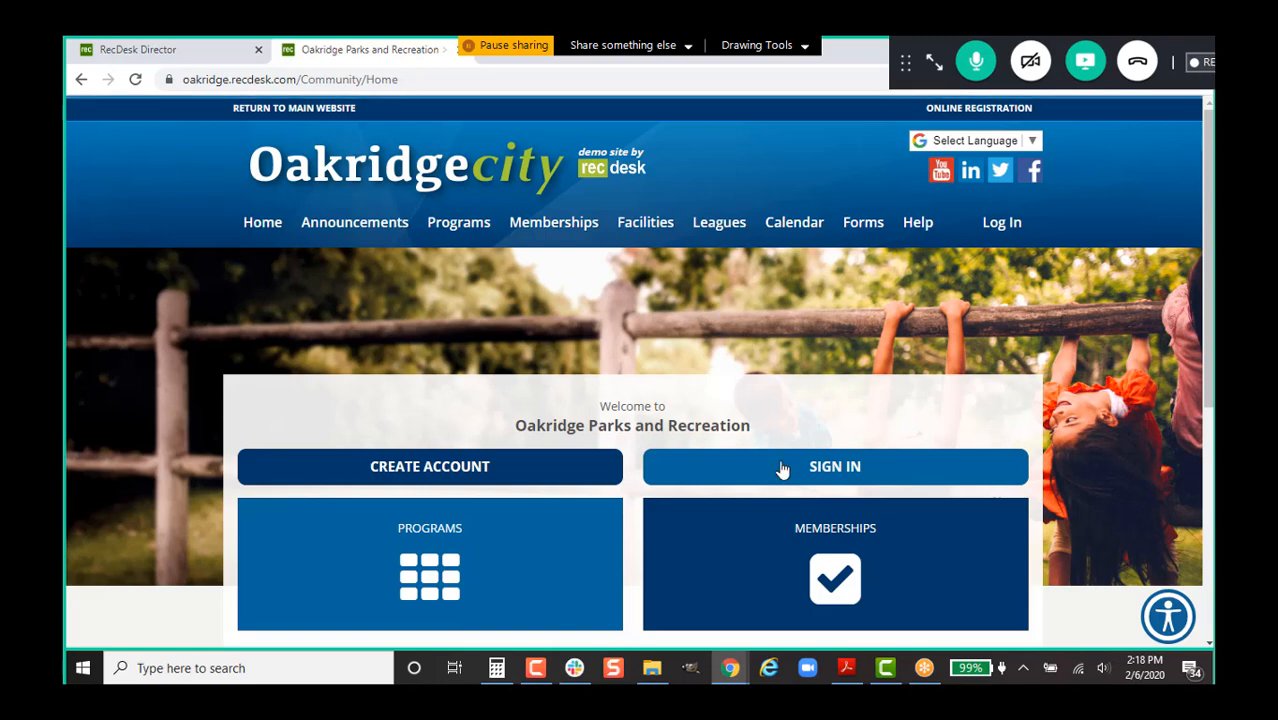
click(782, 470)
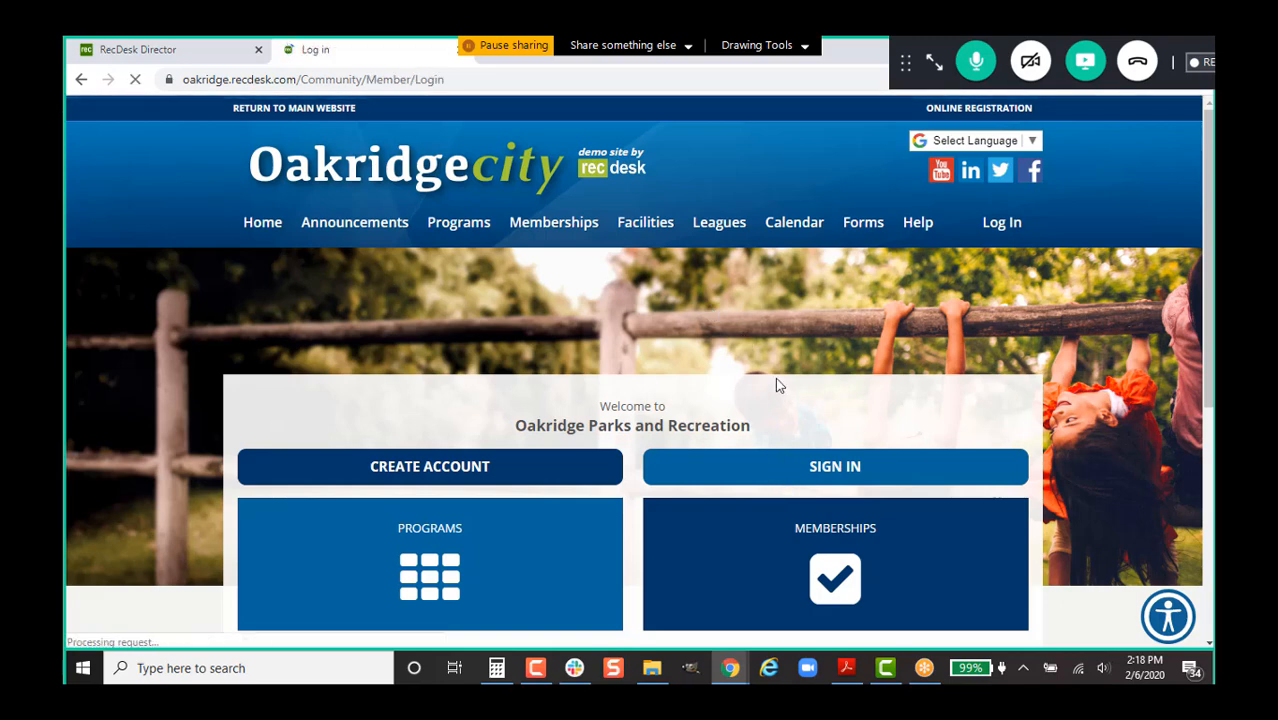
scroll(775, 384, down, 2)
text(lanzoni)
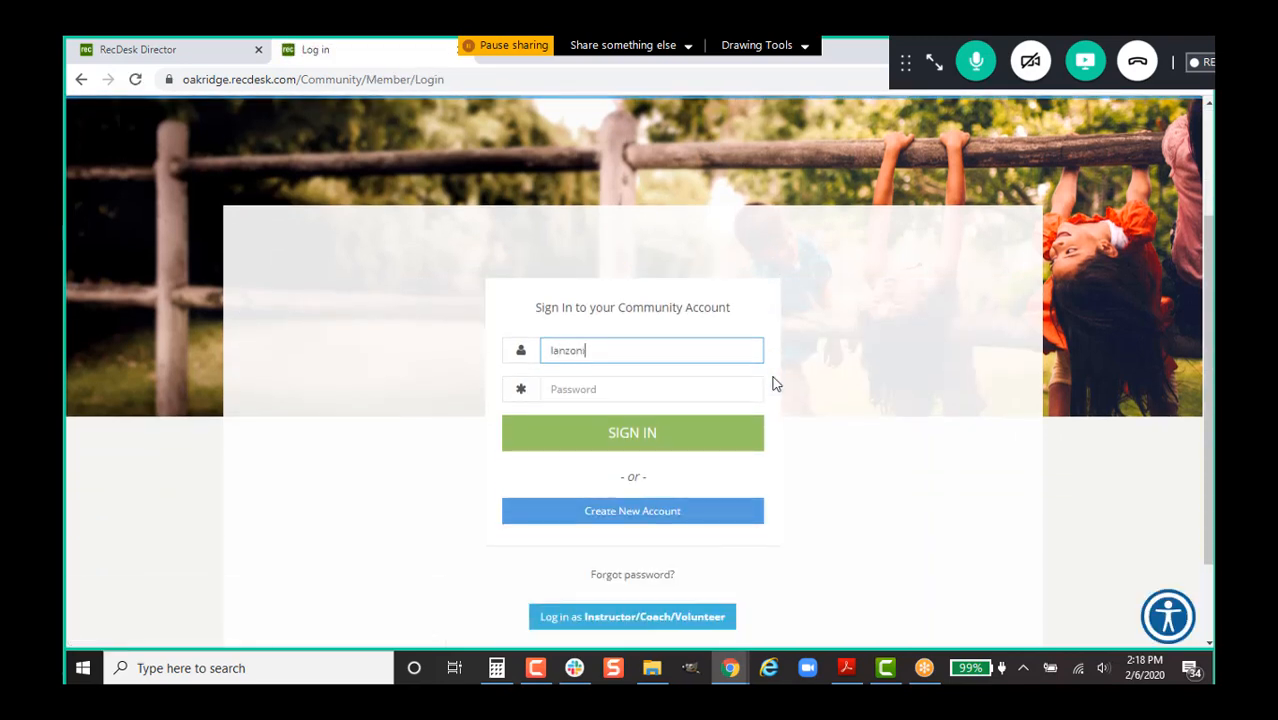
key(Tab)
text(•••••••••)
key(Return)
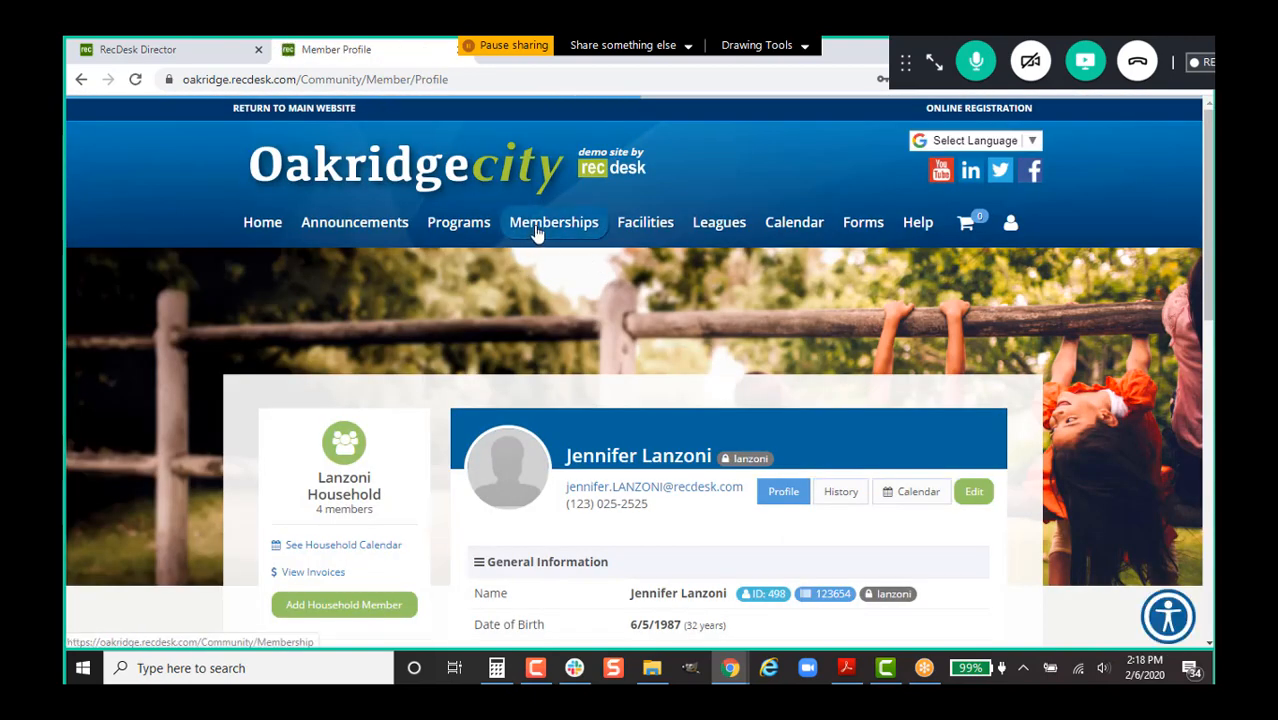
- Start an enrollment in the Pool Membership from the memberships list and select the fee type costing $300.00
click(550, 278)
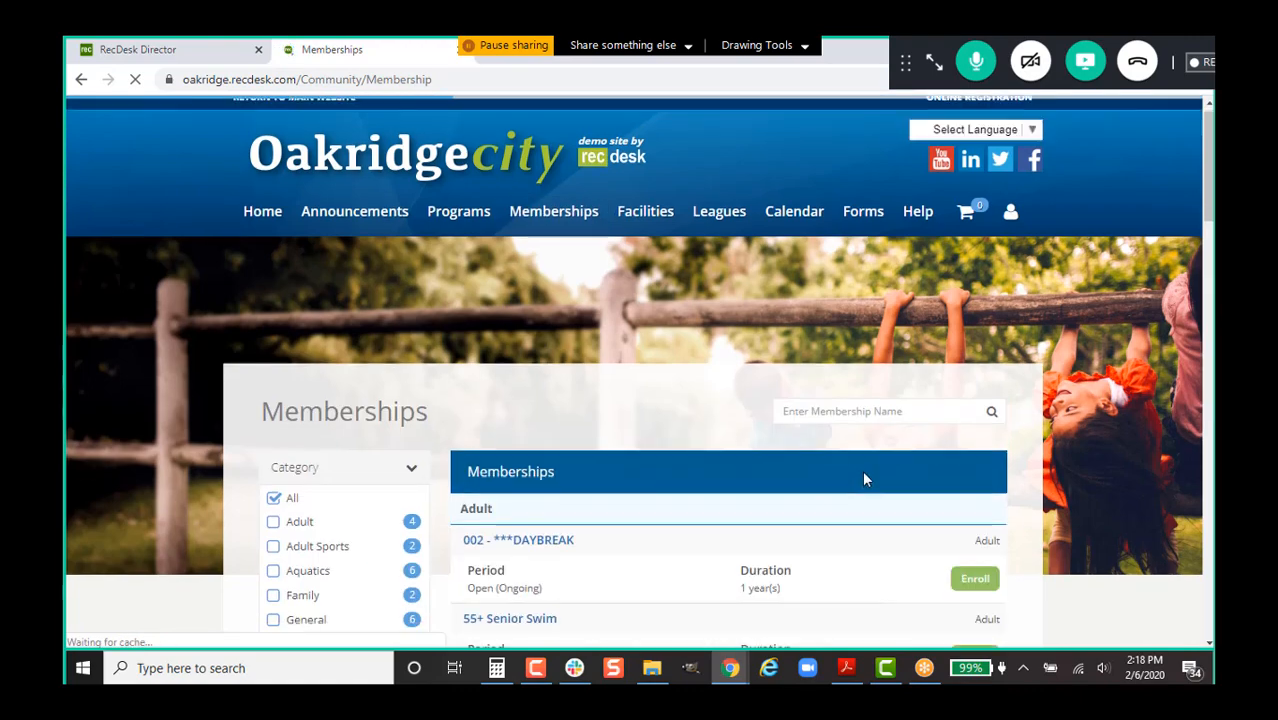
scroll(862, 470, down, 3)
click(975, 494)
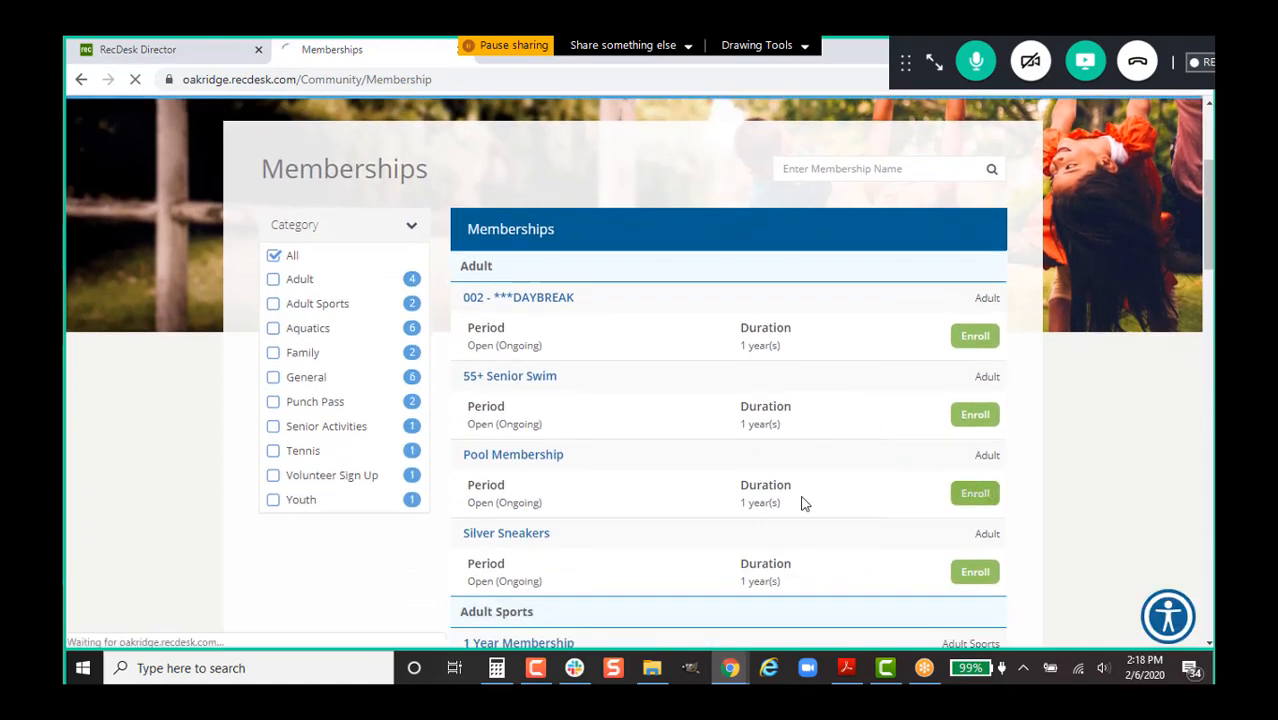
scroll(802, 480, down, 1)
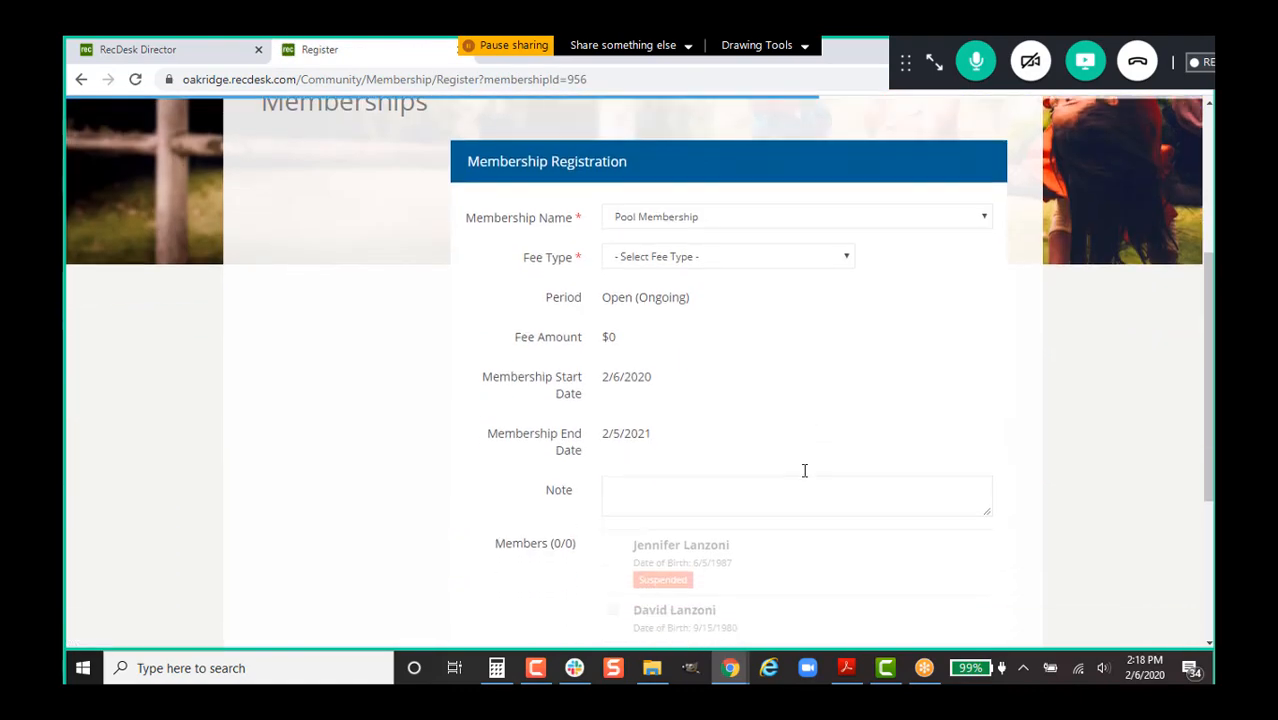
click(716, 237)
click(719, 294)
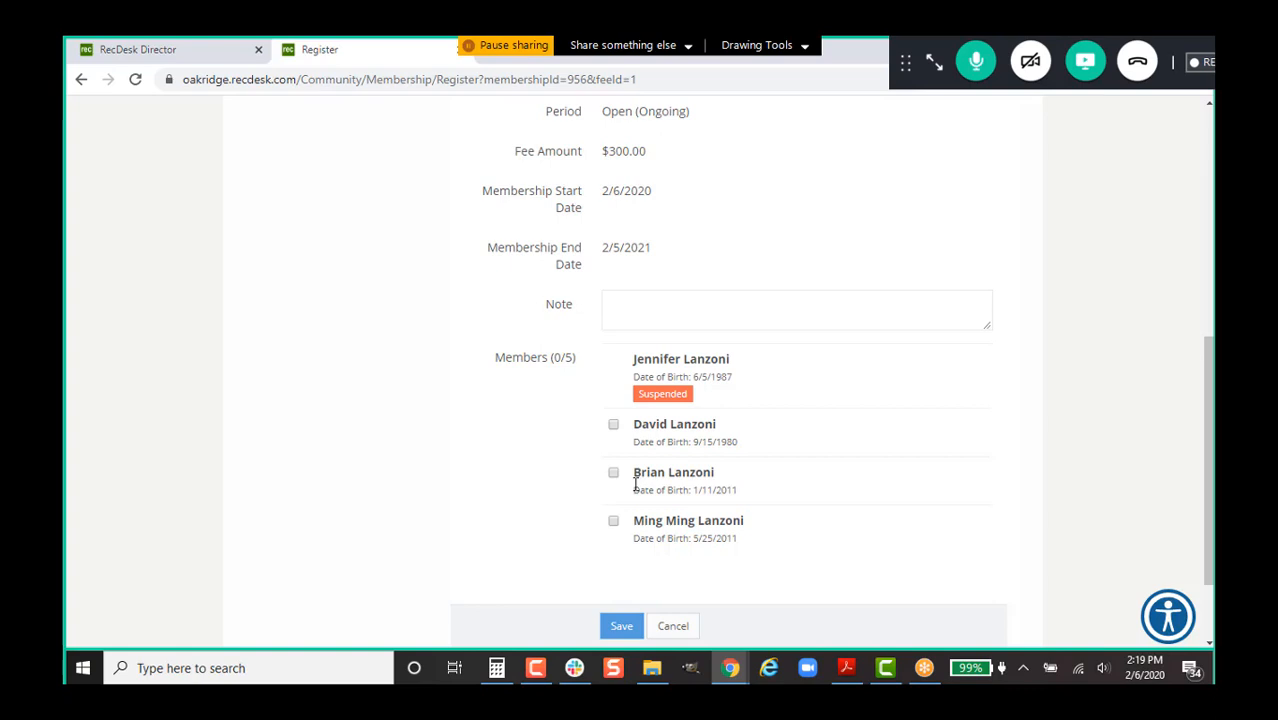
- Include the three household members who are not suspended in the Pool Membership and save the registration to the cart
click(613, 424)
click(613, 472)
click(613, 521)
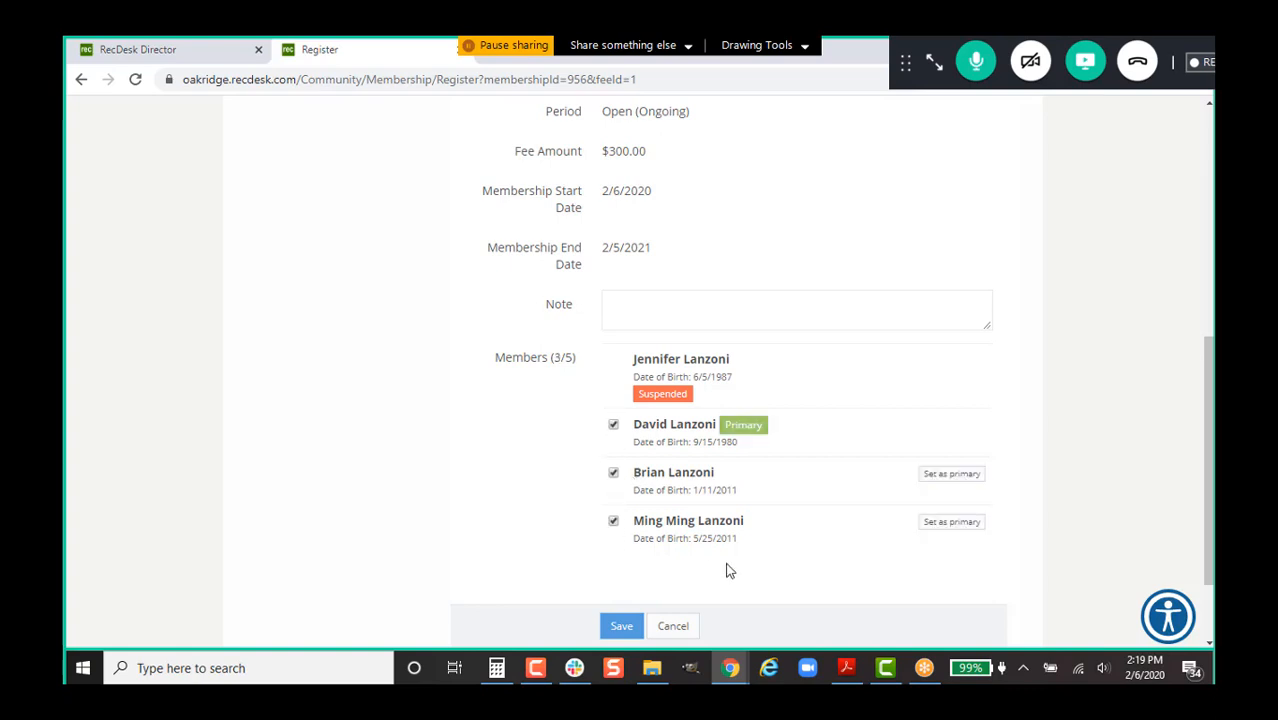
click(620, 626)
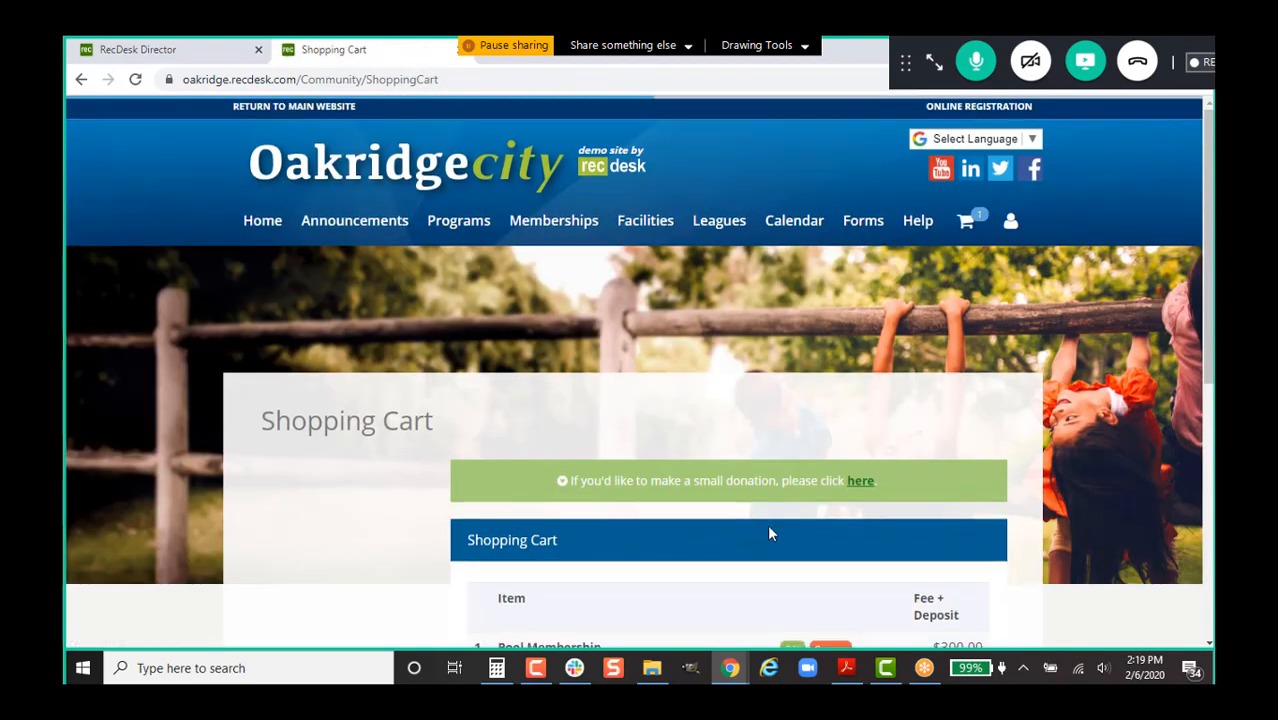
- Take the Pool Membership in the shopping cart to checkout and accept the waiver
scroll(770, 528, down, 3)
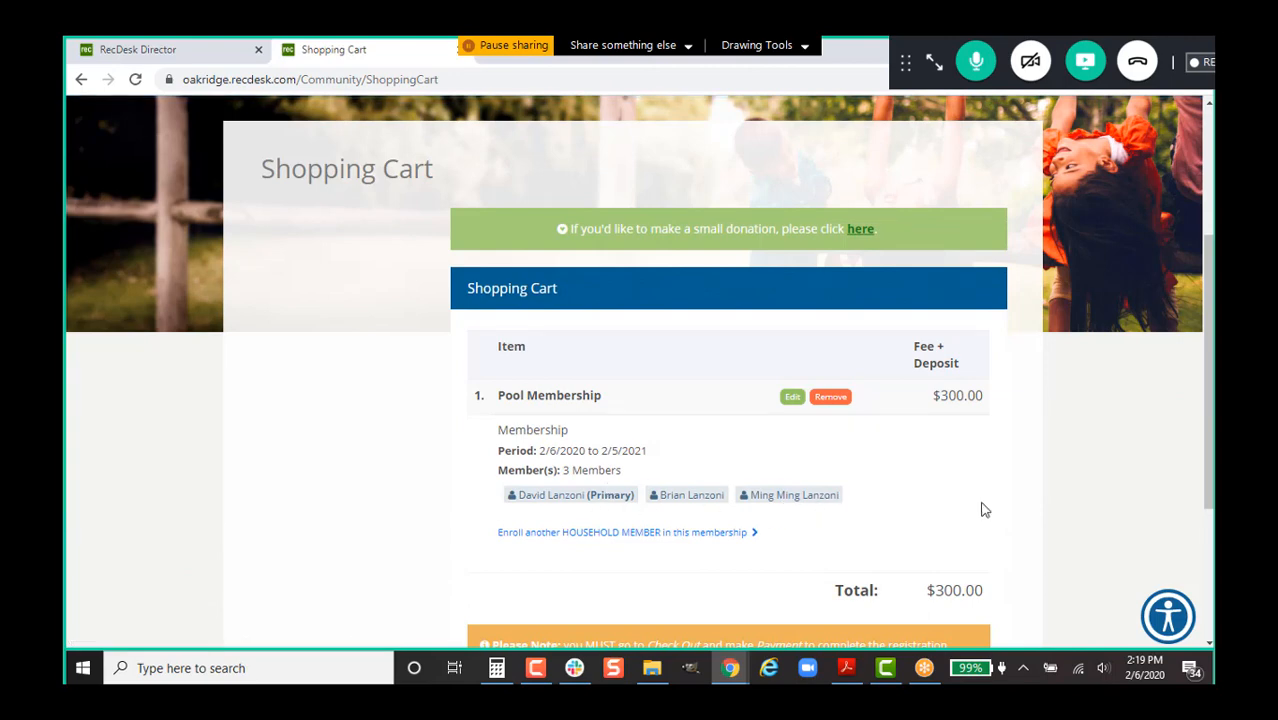
scroll(980, 514, down, 2)
click(958, 556)
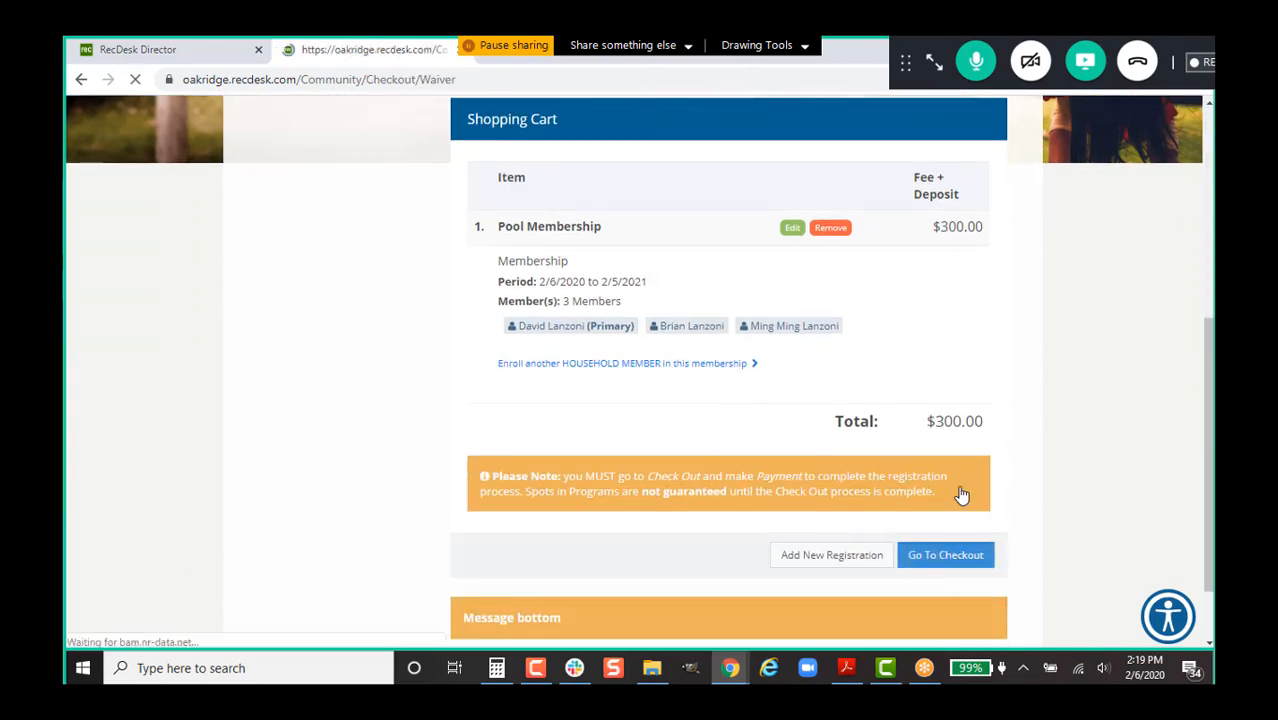
scroll(908, 490, down, 1)
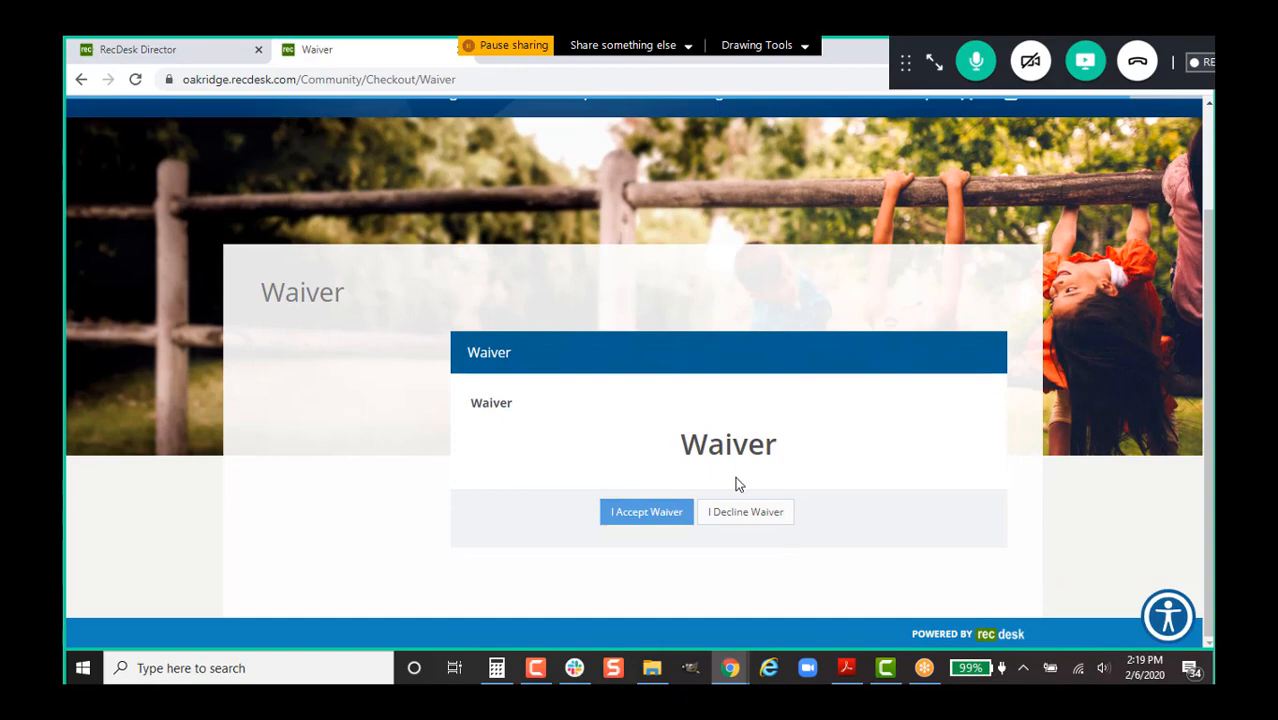
click(652, 512)
- Choose Invoice Me (Pay Later) as the payment option and process the checkout
scroll(966, 497, down, 3)
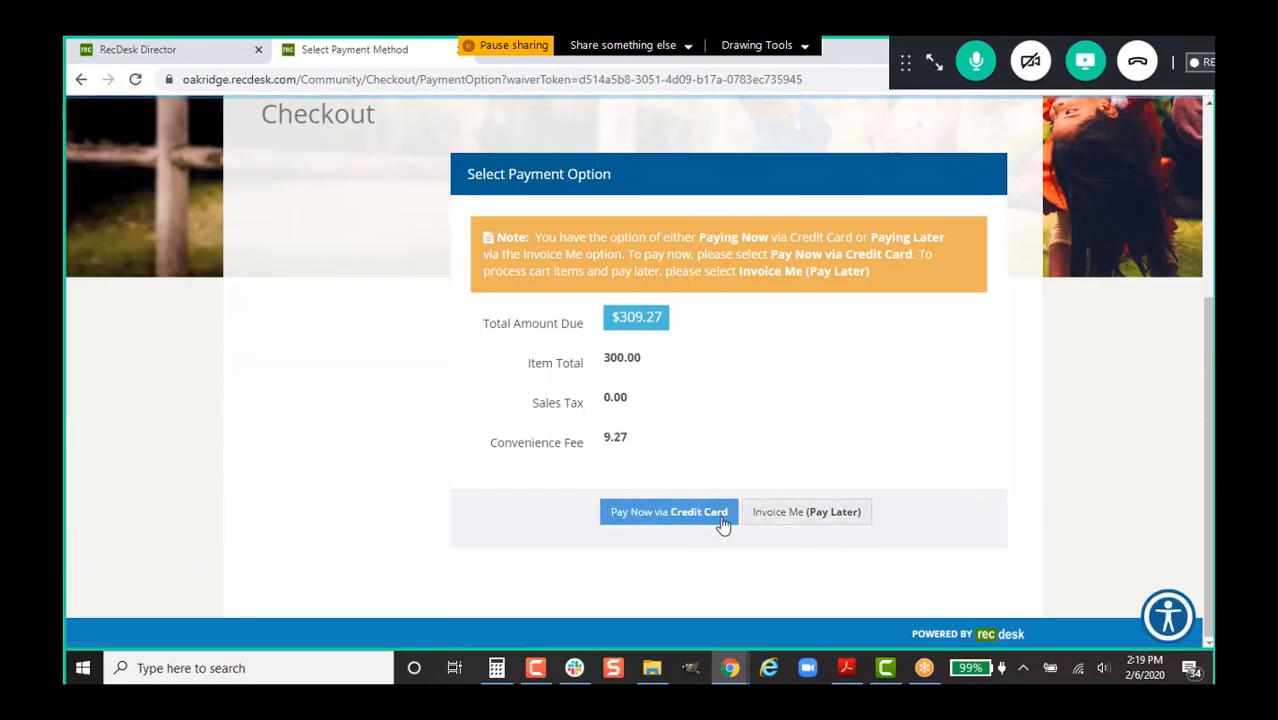
click(788, 516)
scroll(779, 491, down, 3)
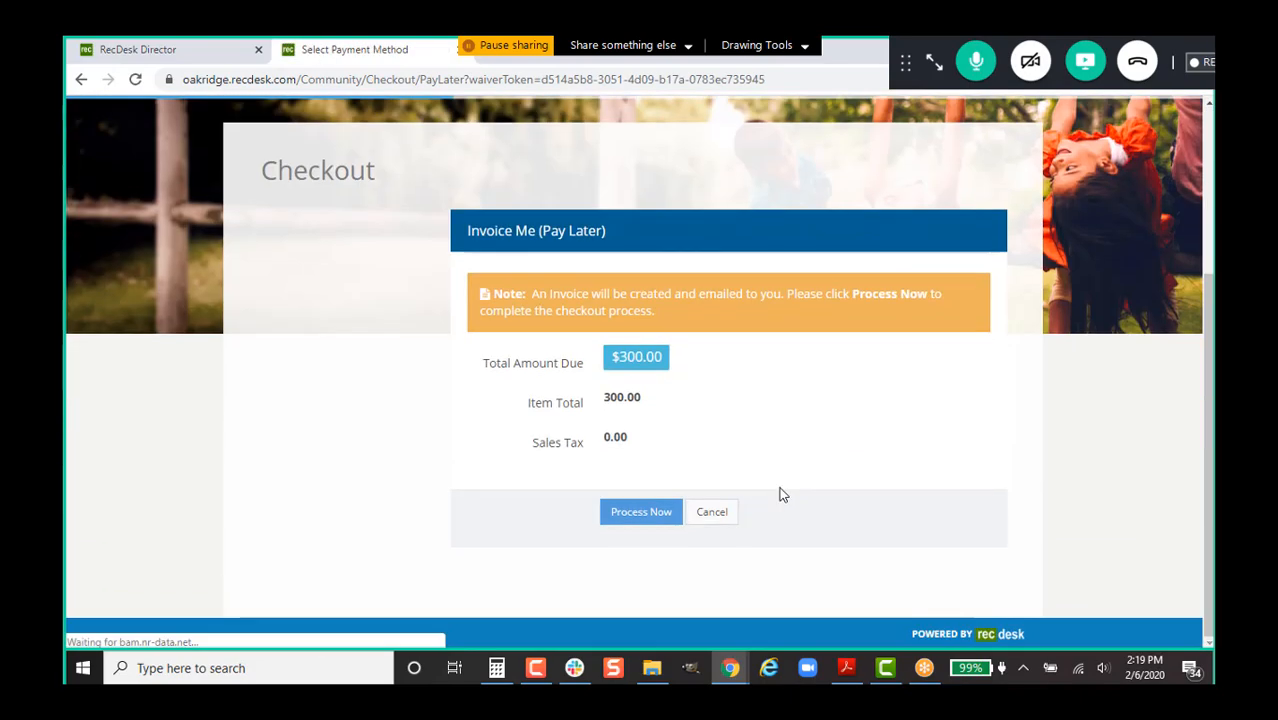
click(650, 513)
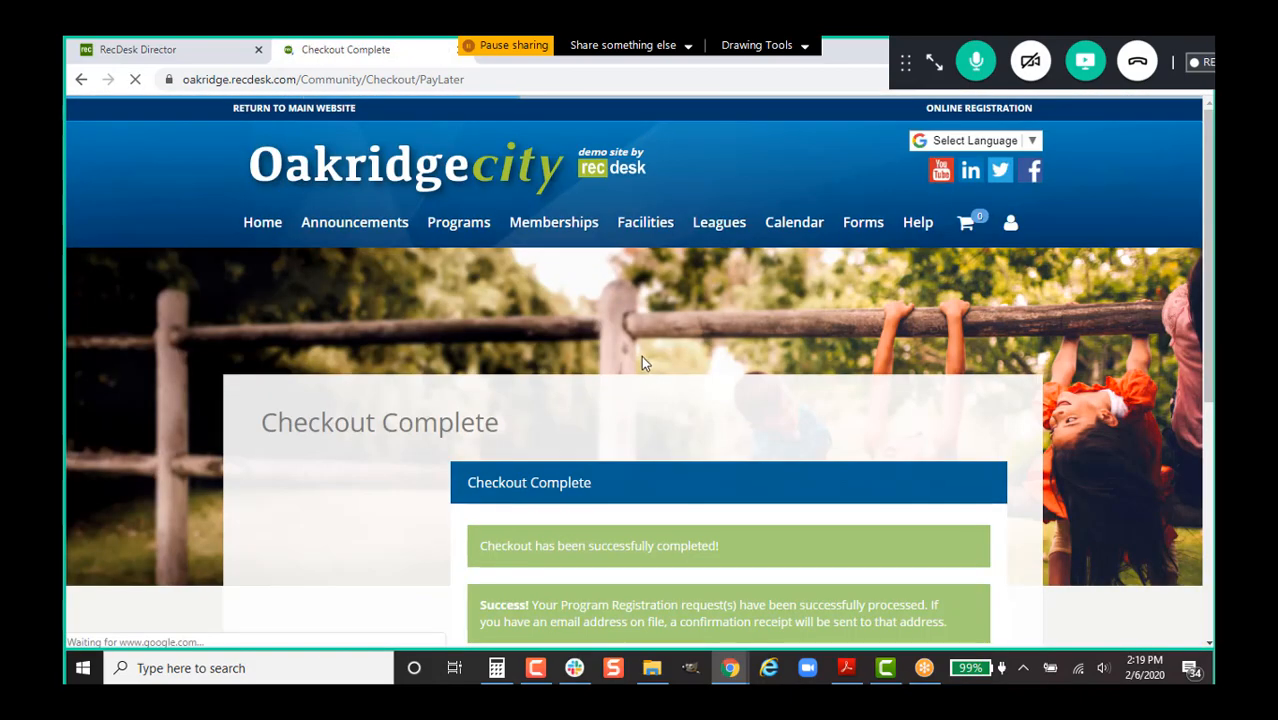
- Review the completed checkout, return to RecDesk Director and open the facilities' Attended Check In page
scroll(678, 455, down, 2)
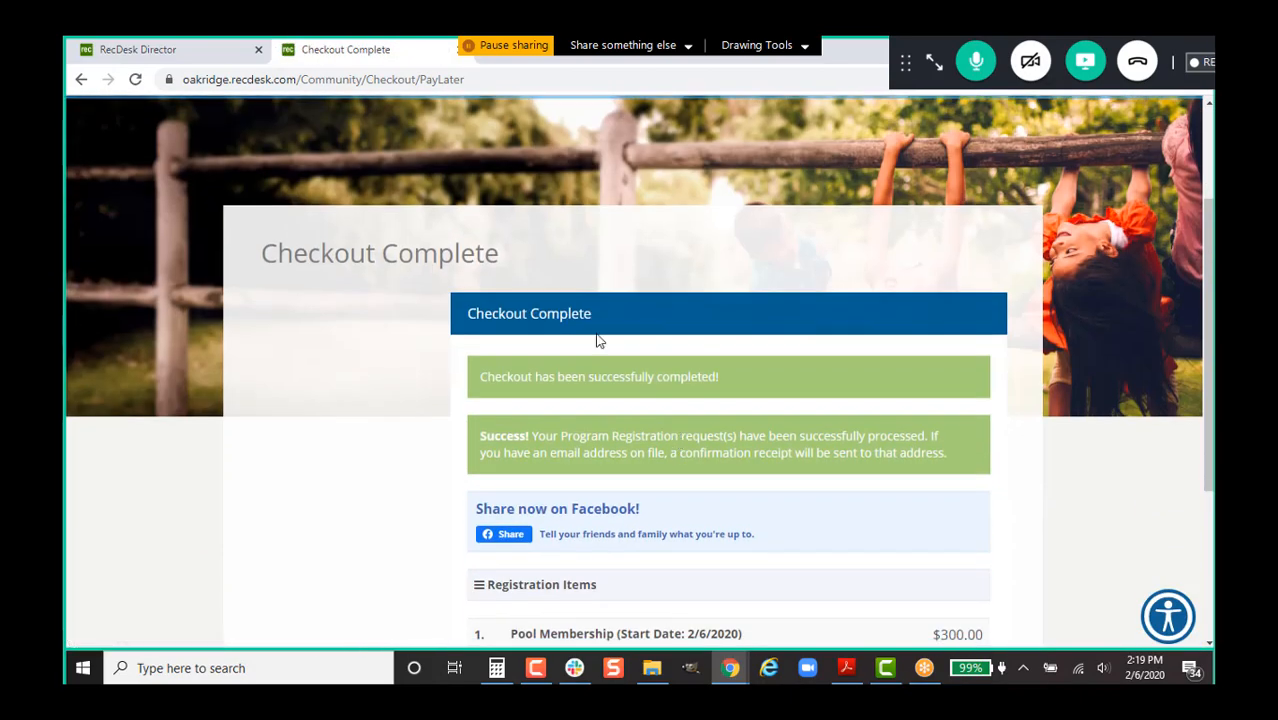
scroll(650, 355, up, 2)
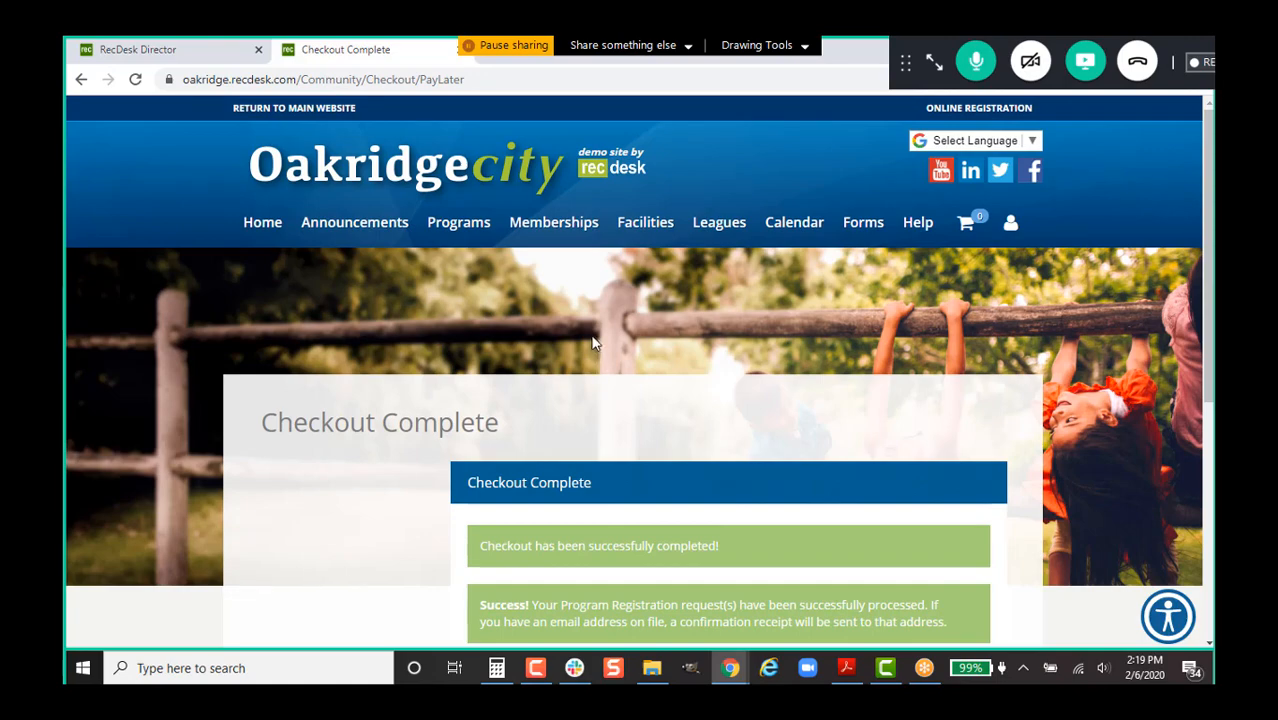
click(200, 57)
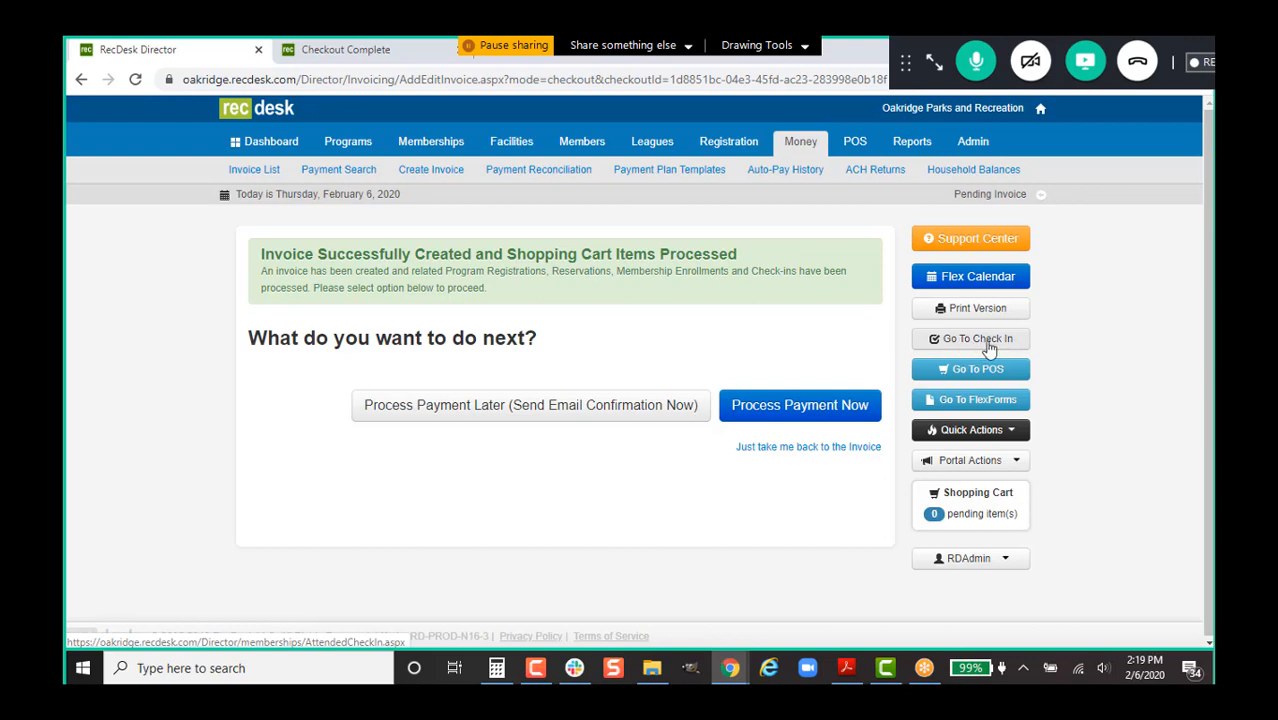
click(510, 141)
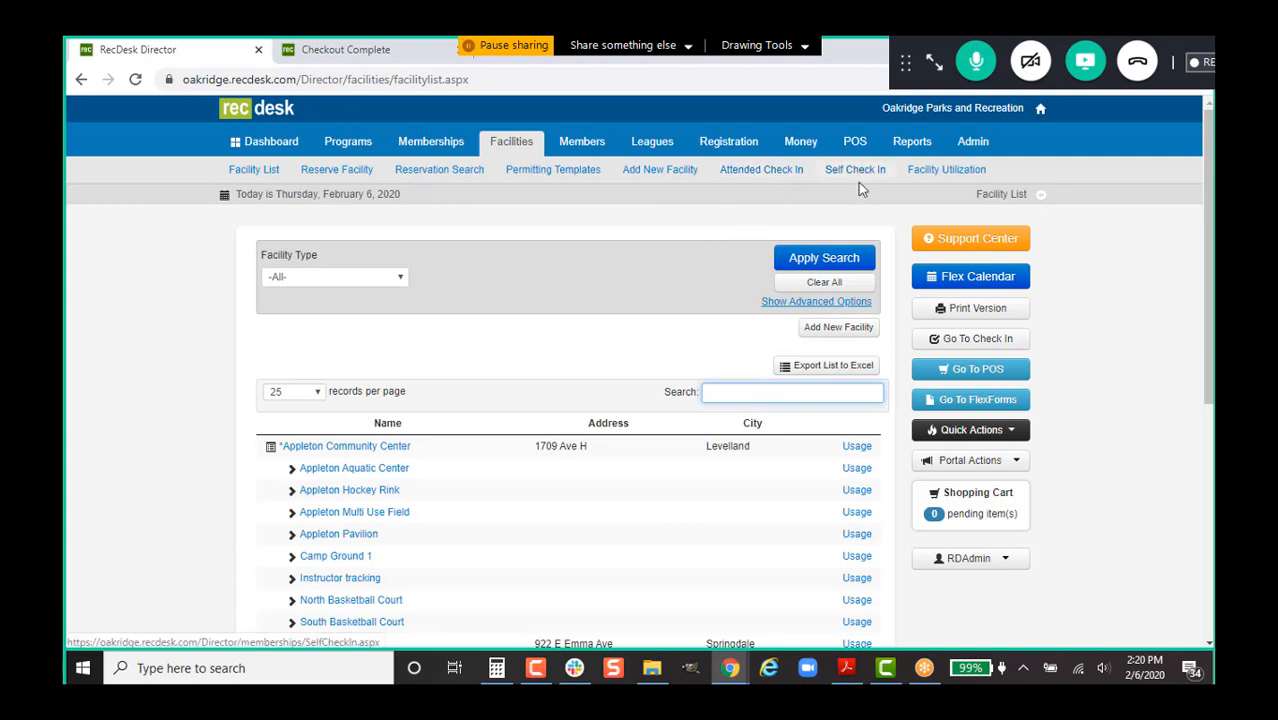
click(760, 172)
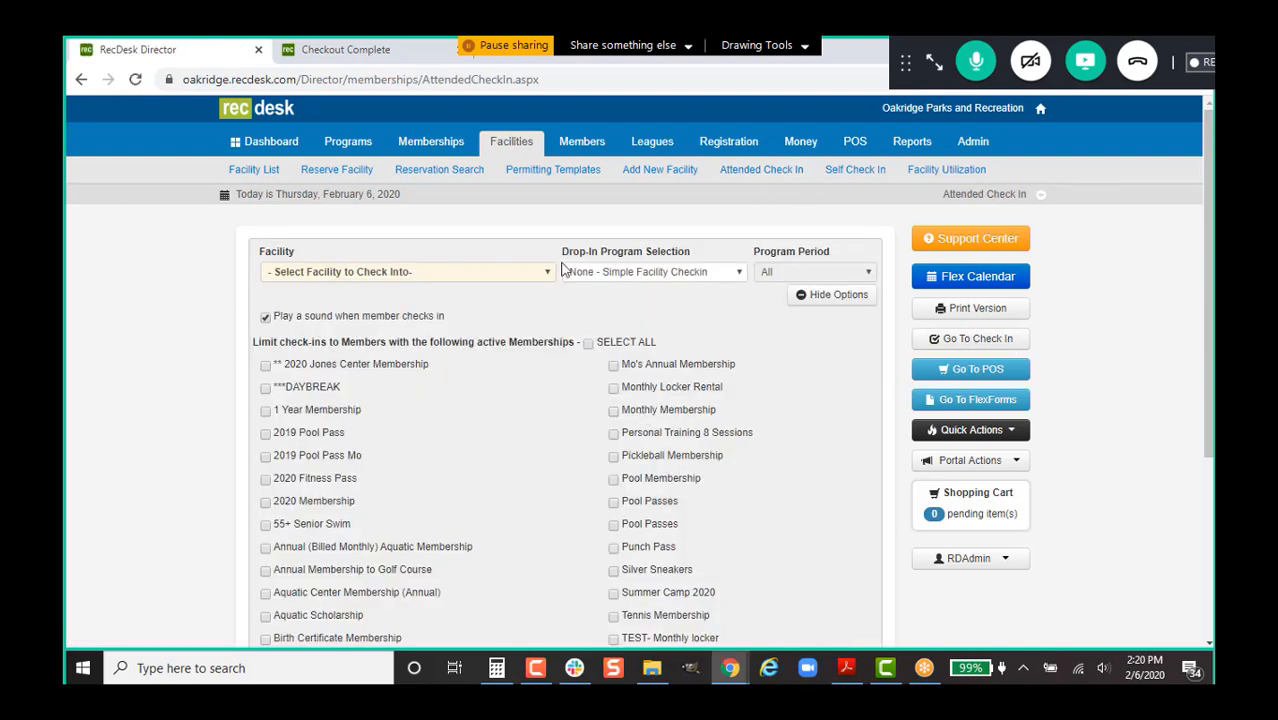
- Set the check-in facility to *Appleton Community Center and the drop-in program selection to Enable Program/Event Selection
click(515, 271)
click(471, 334)
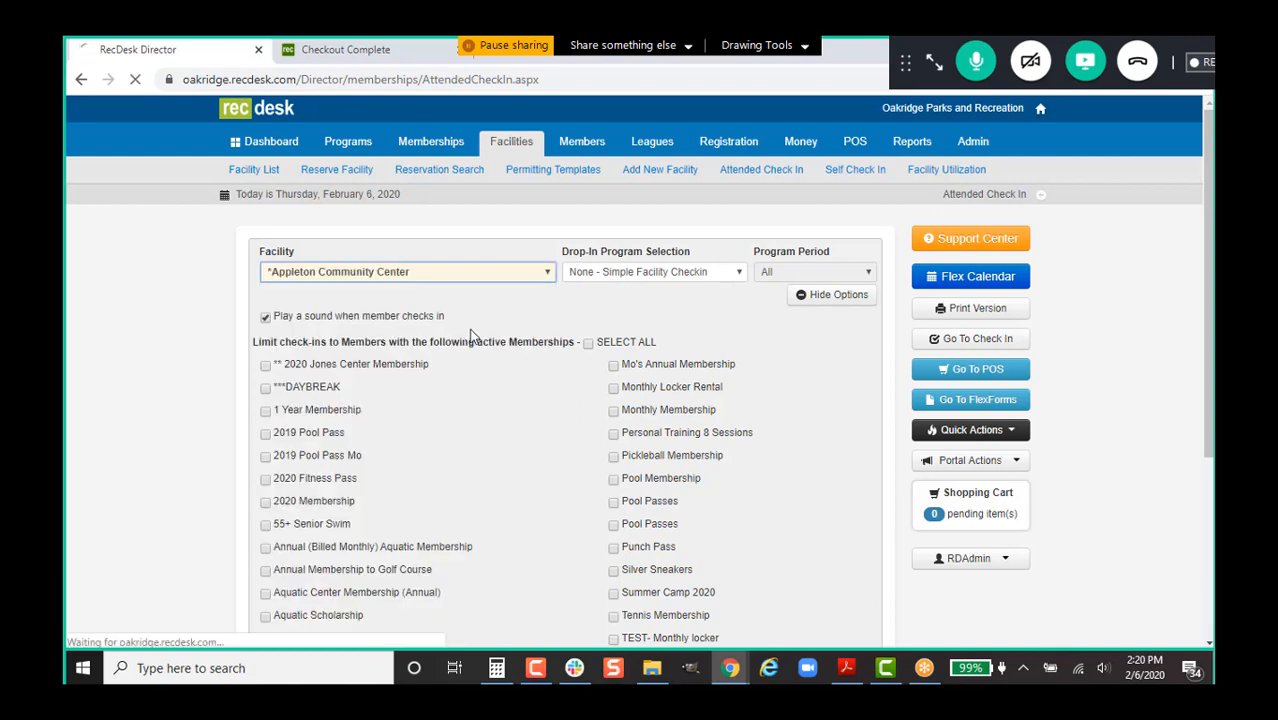
scroll(551, 328, up, 3)
click(659, 226)
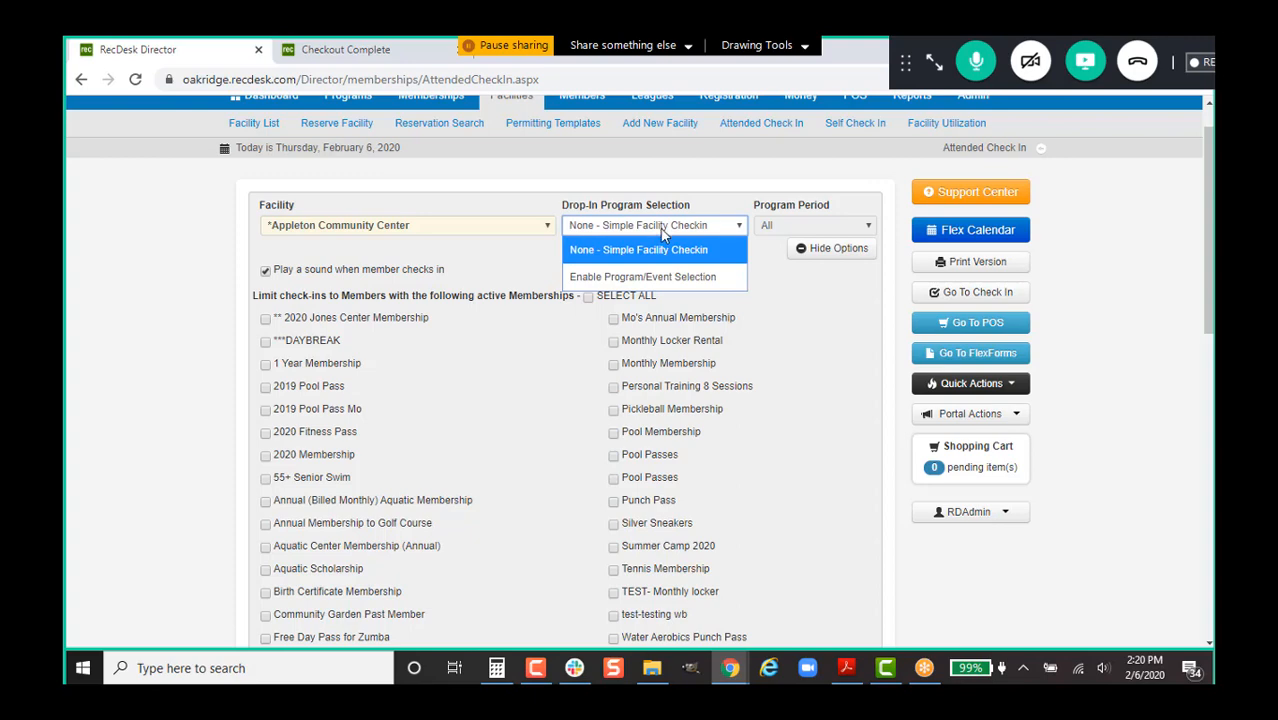
click(690, 276)
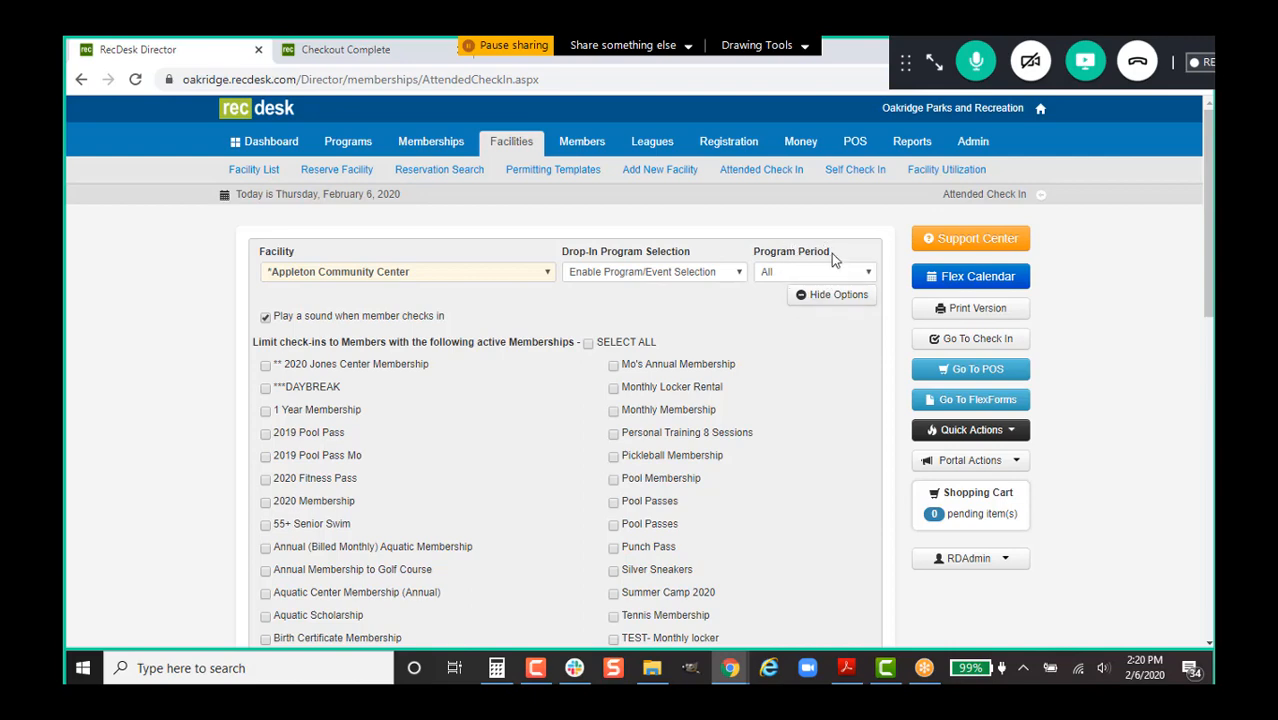
- Review the available program periods and the memberships to which check-ins can be limited
click(847, 277)
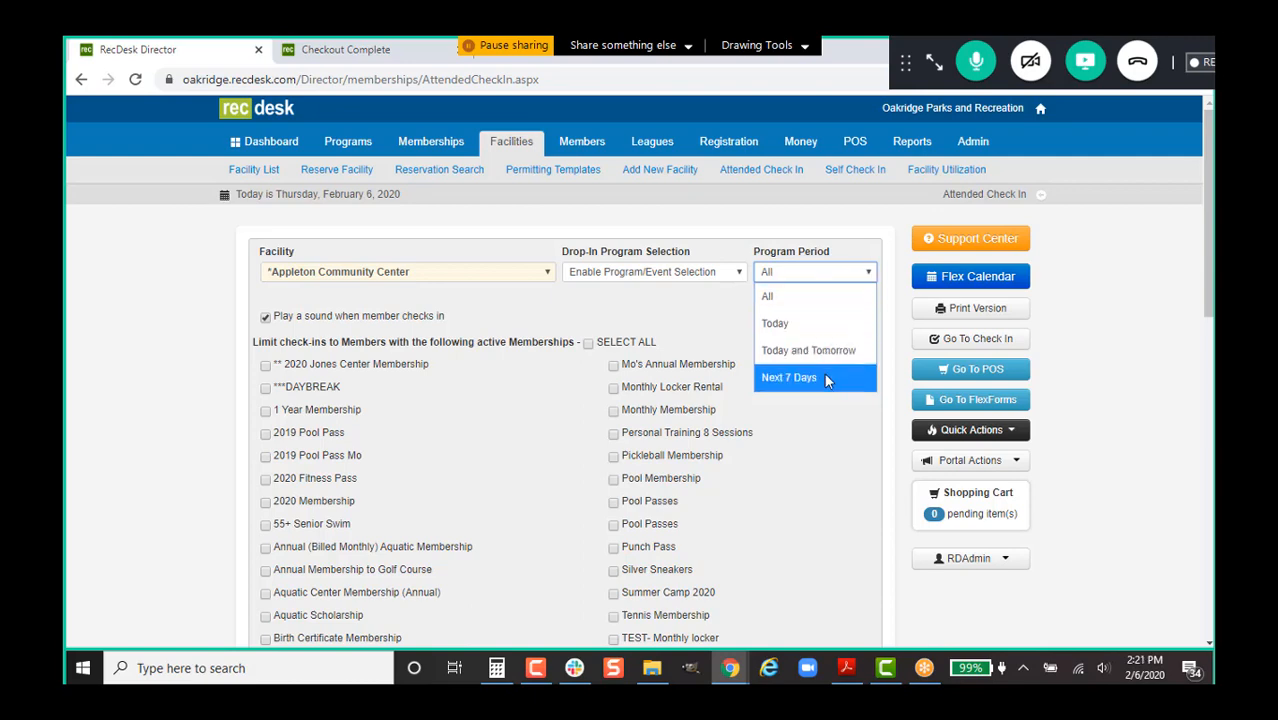
click(668, 319)
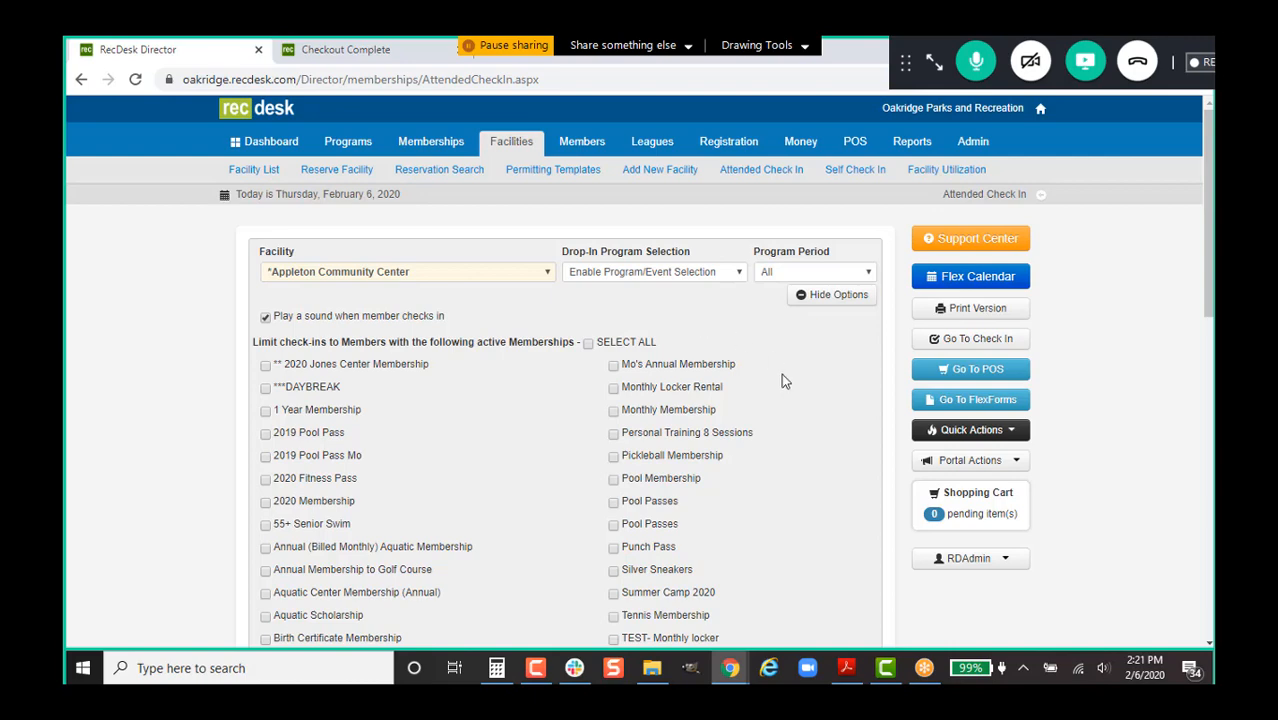
scroll(787, 386, down, 1)
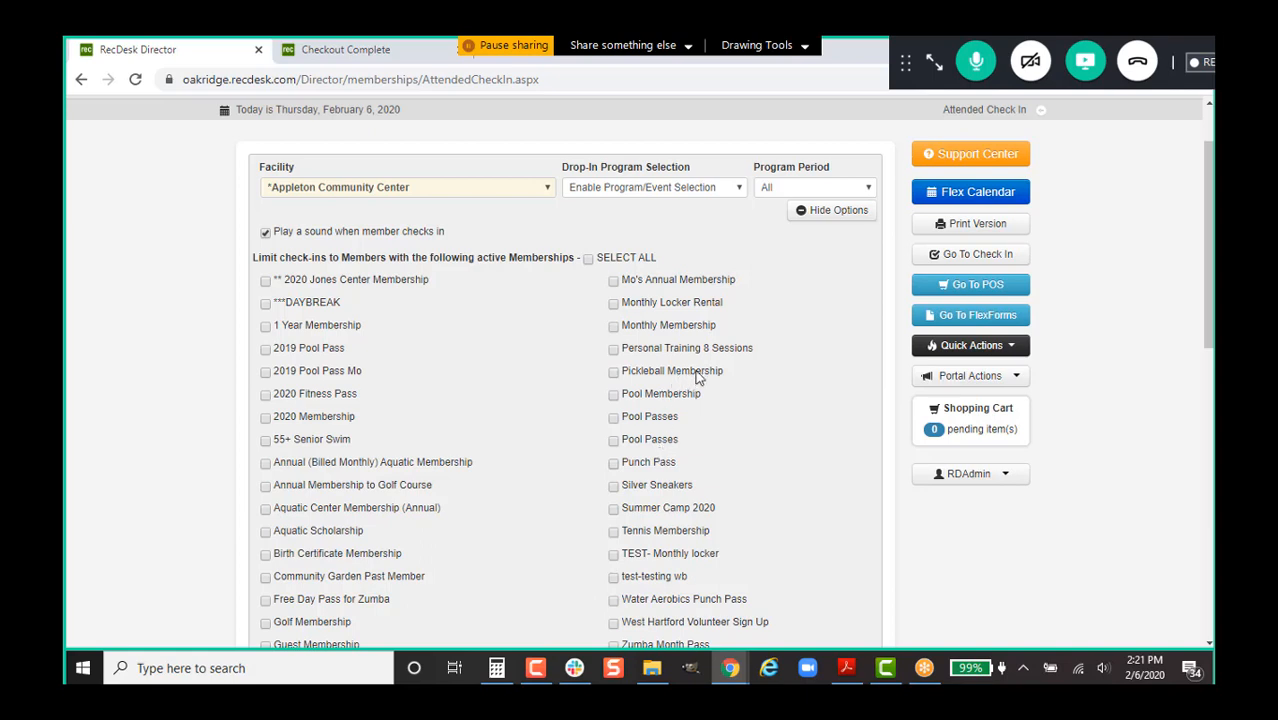
- Collapse the check-in options, search for the member by last name and start the check-in of the member listed third
click(820, 214)
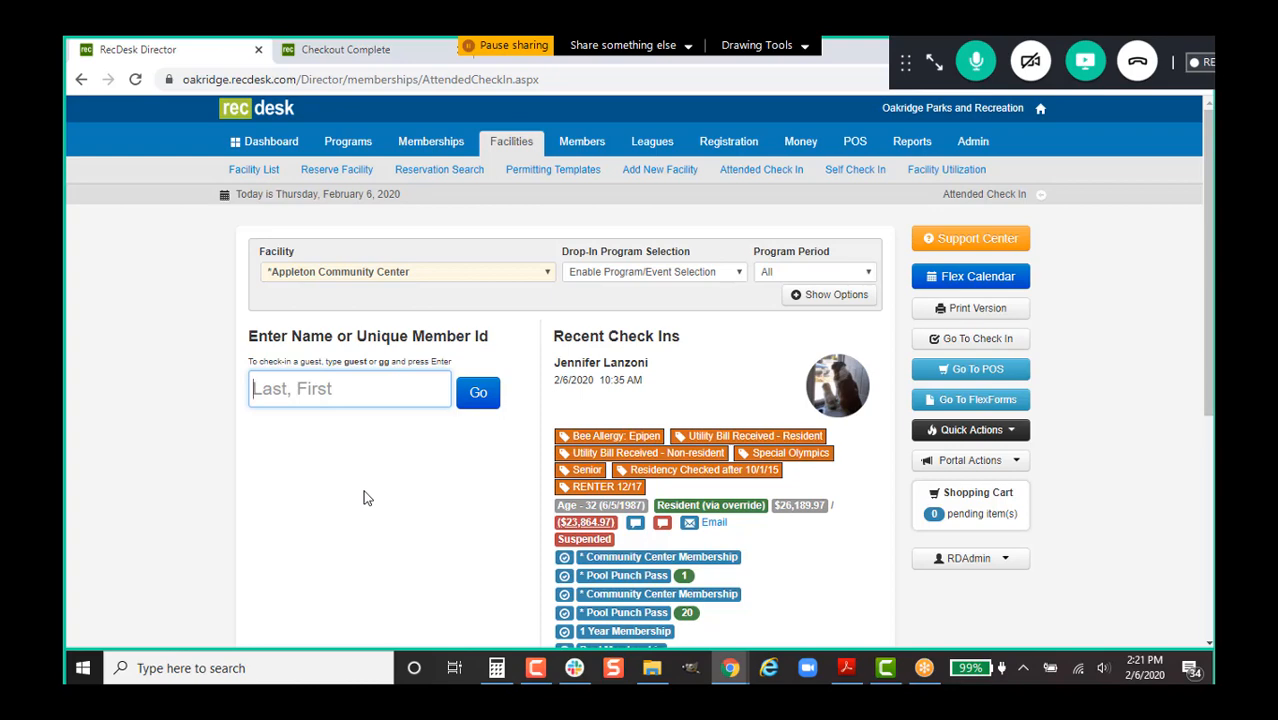
text(lanz)
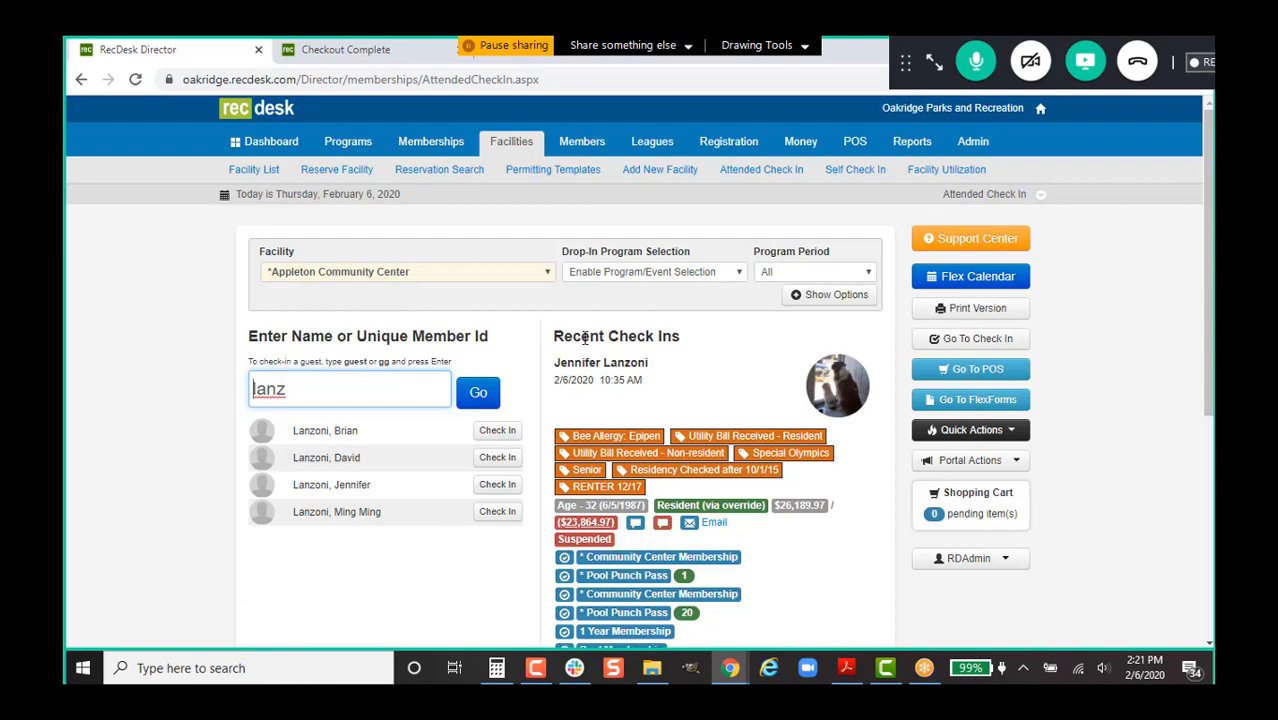
click(497, 484)
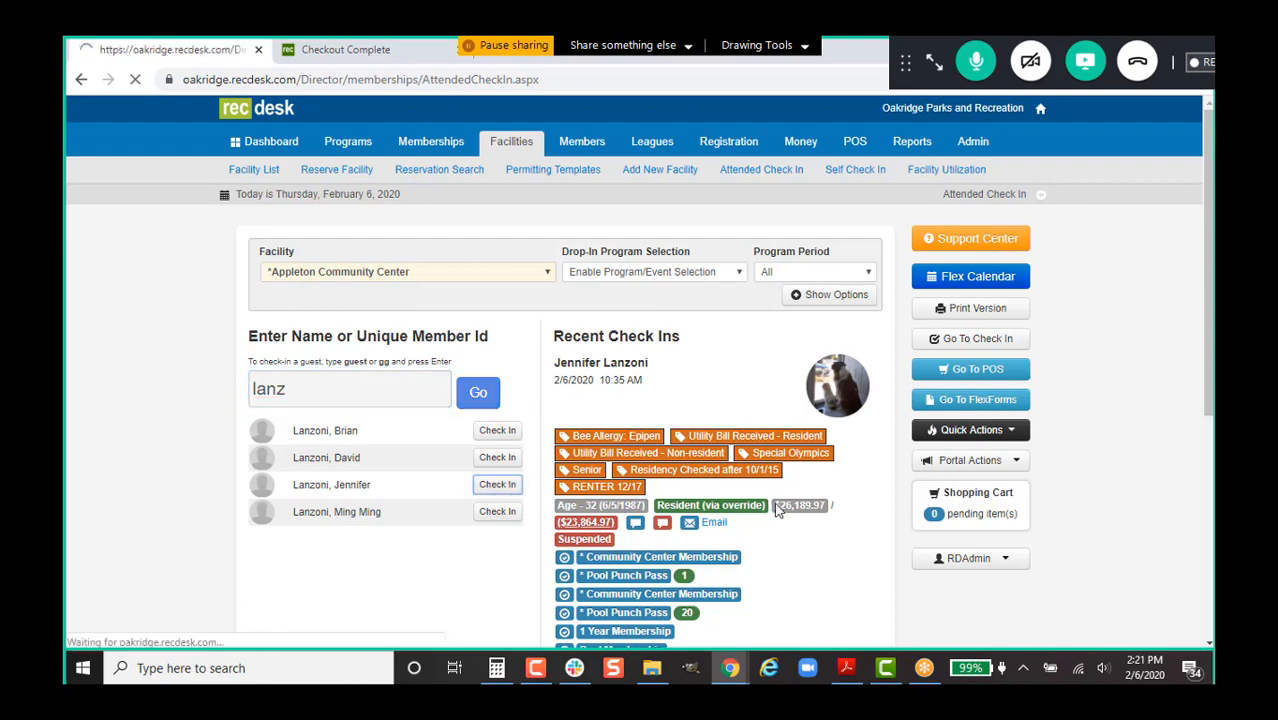
- Review the member's tags, alert note and active memberships, and check the member in to *Comeback Yoga Example Program
scroll(775, 503, down, 2)
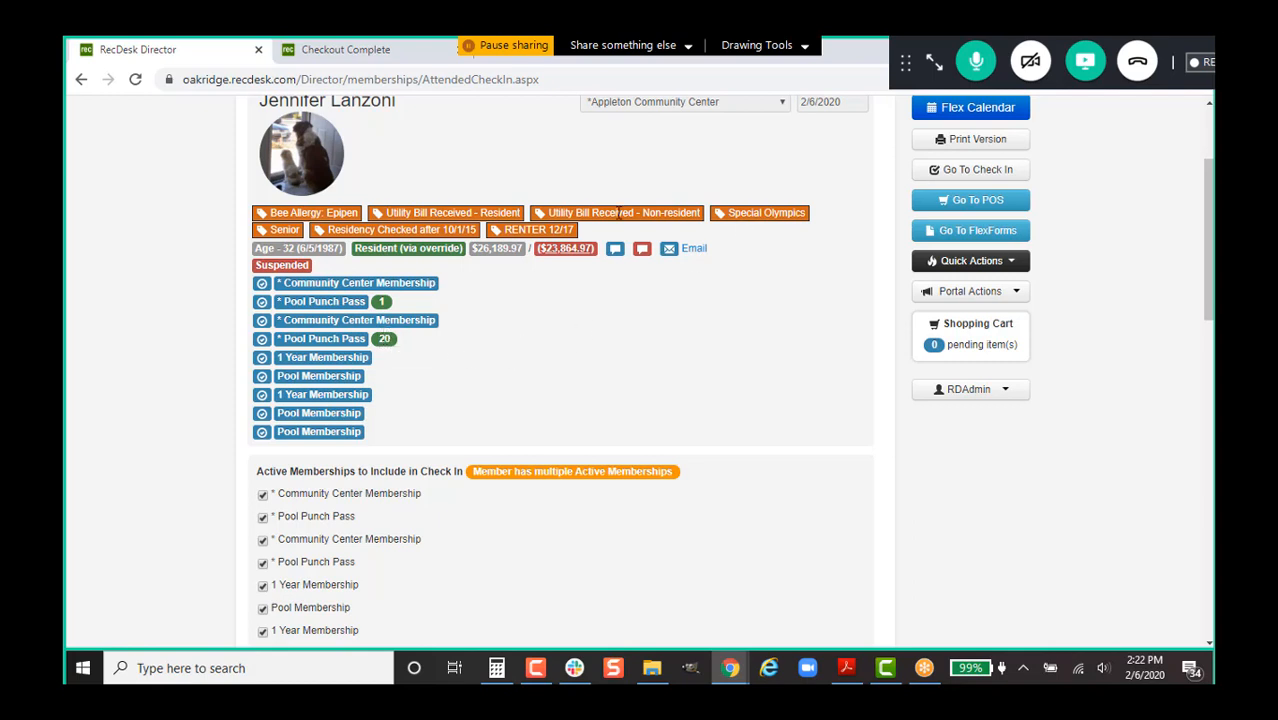
mouse_move(645, 255)
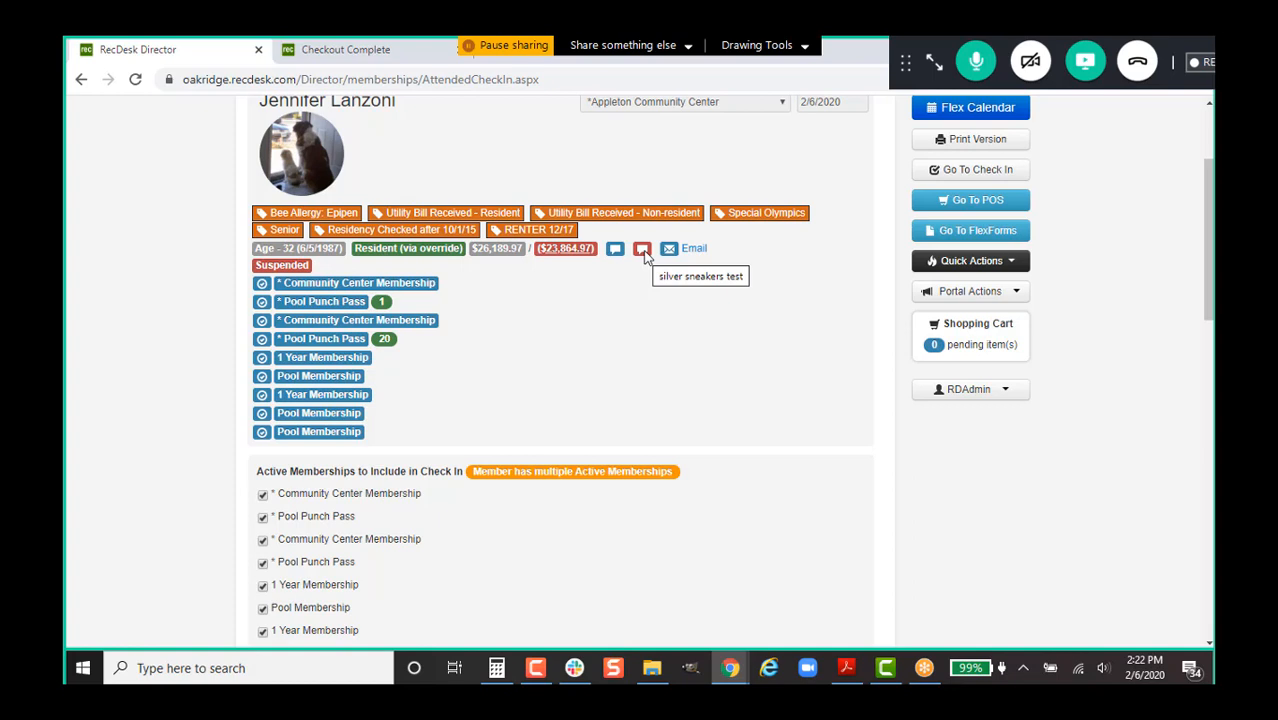
scroll(696, 389, down, 2)
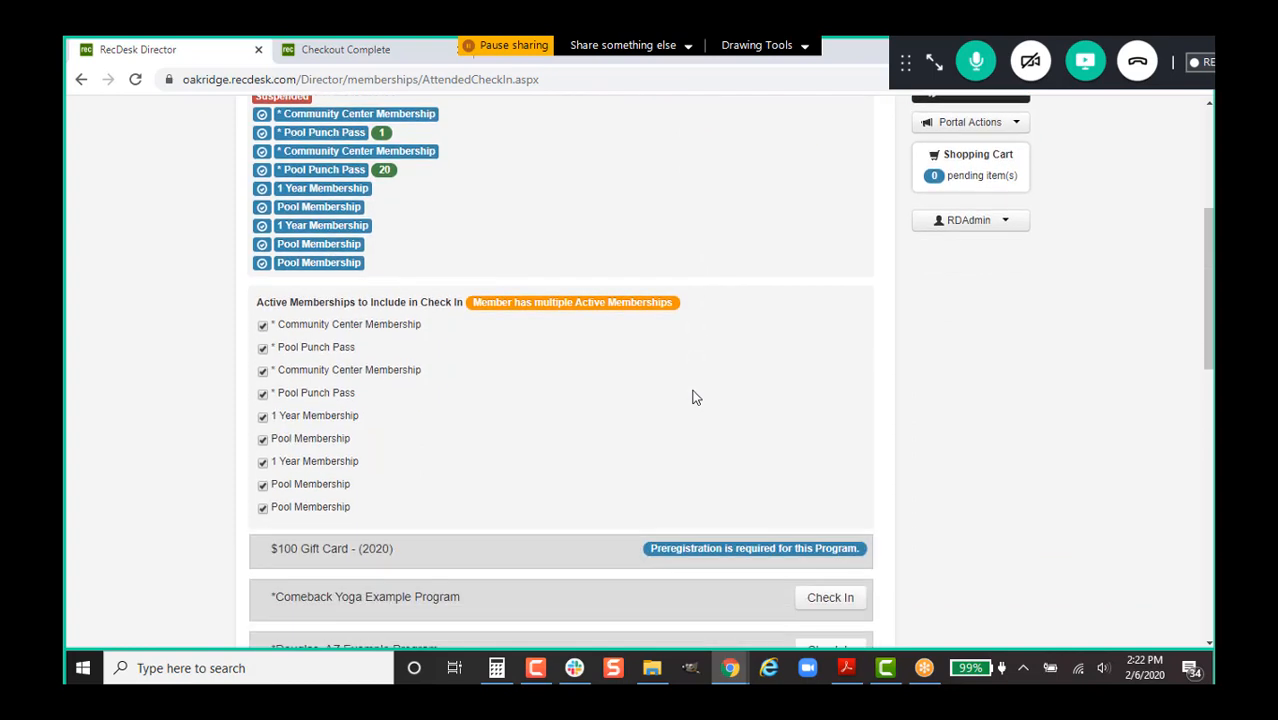
scroll(696, 389, down, 3)
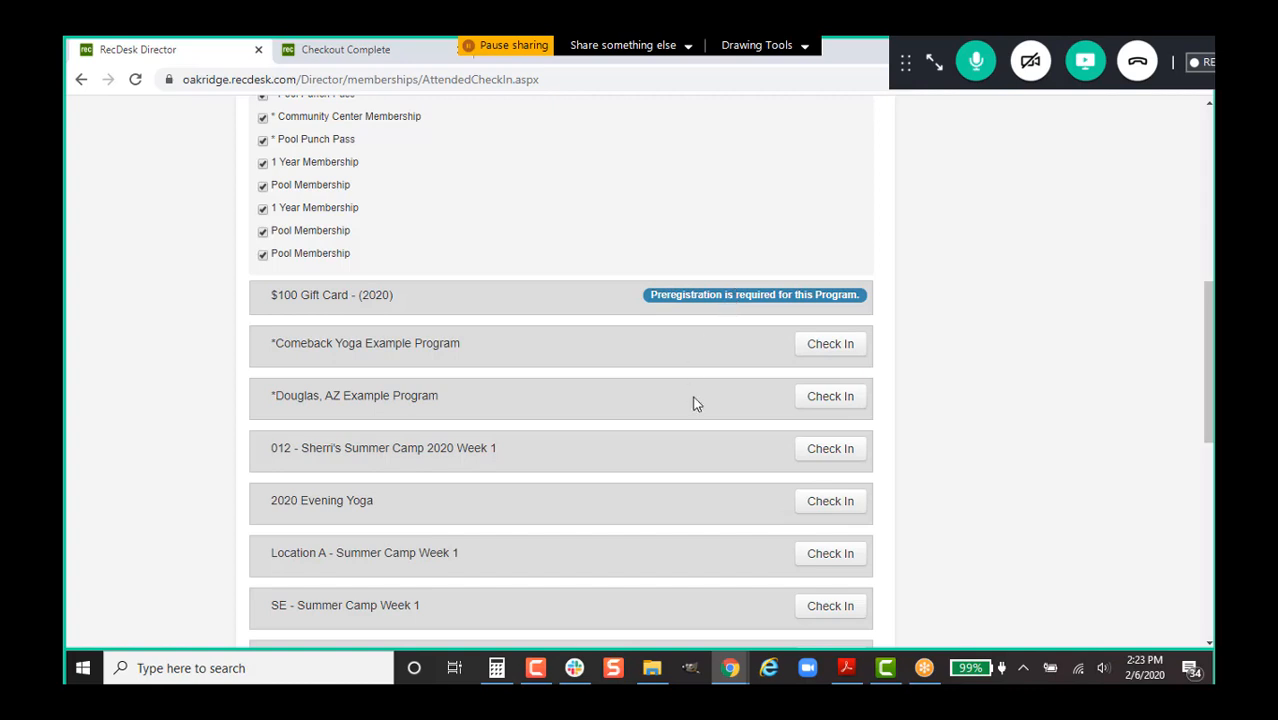
click(830, 345)
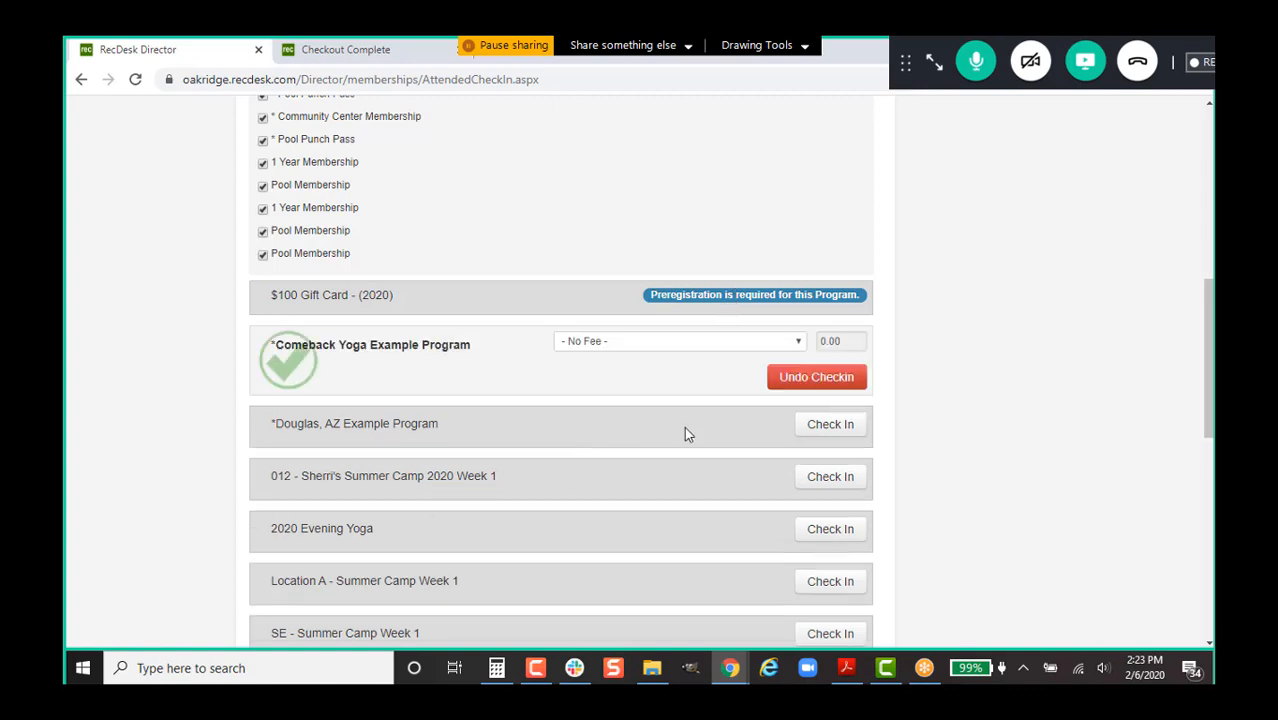
- Check the member in to 2020 Evening Yoga with the 1-day fee of 2.00
scroll(684, 425, down, 1)
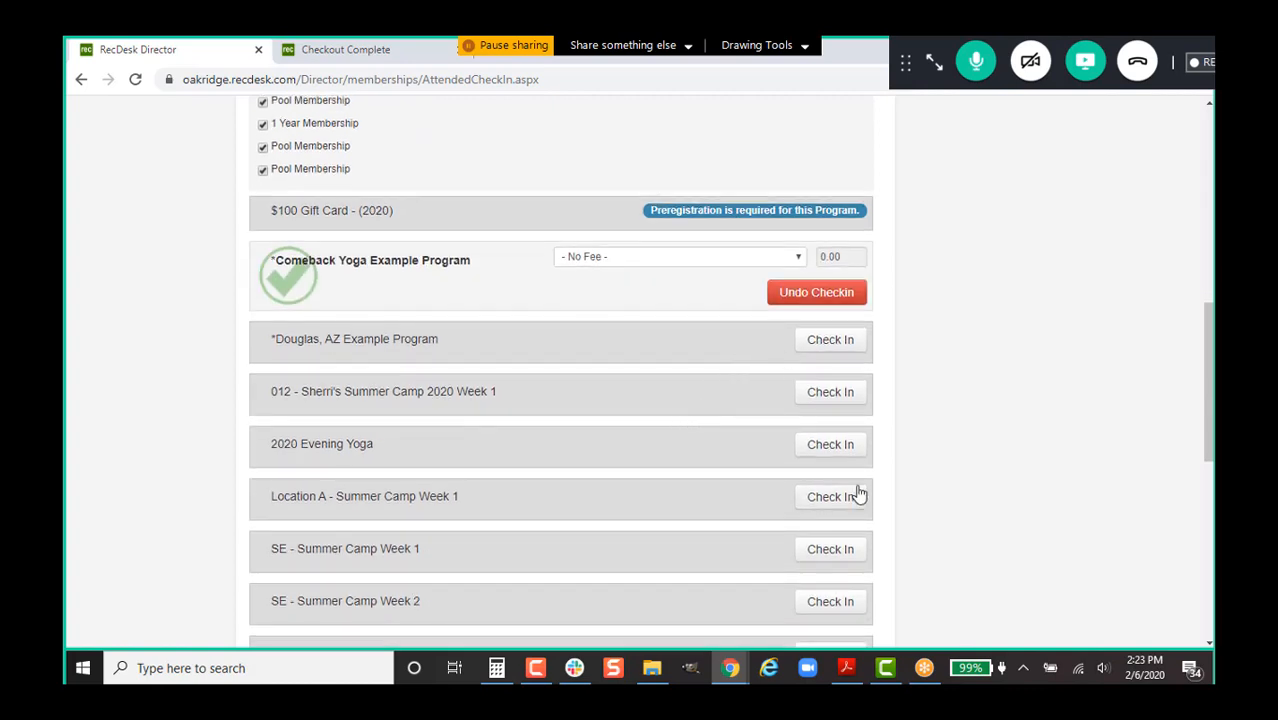
click(834, 452)
scroll(719, 426, down, 2)
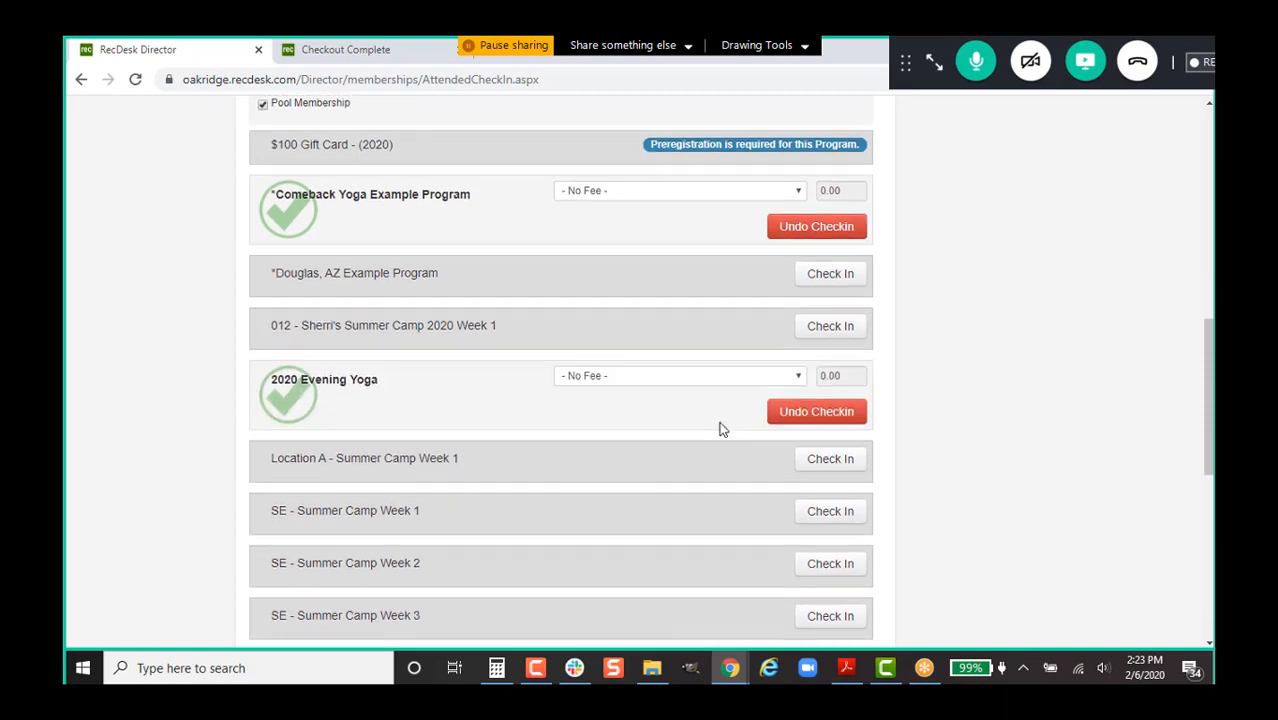
click(710, 275)
click(679, 378)
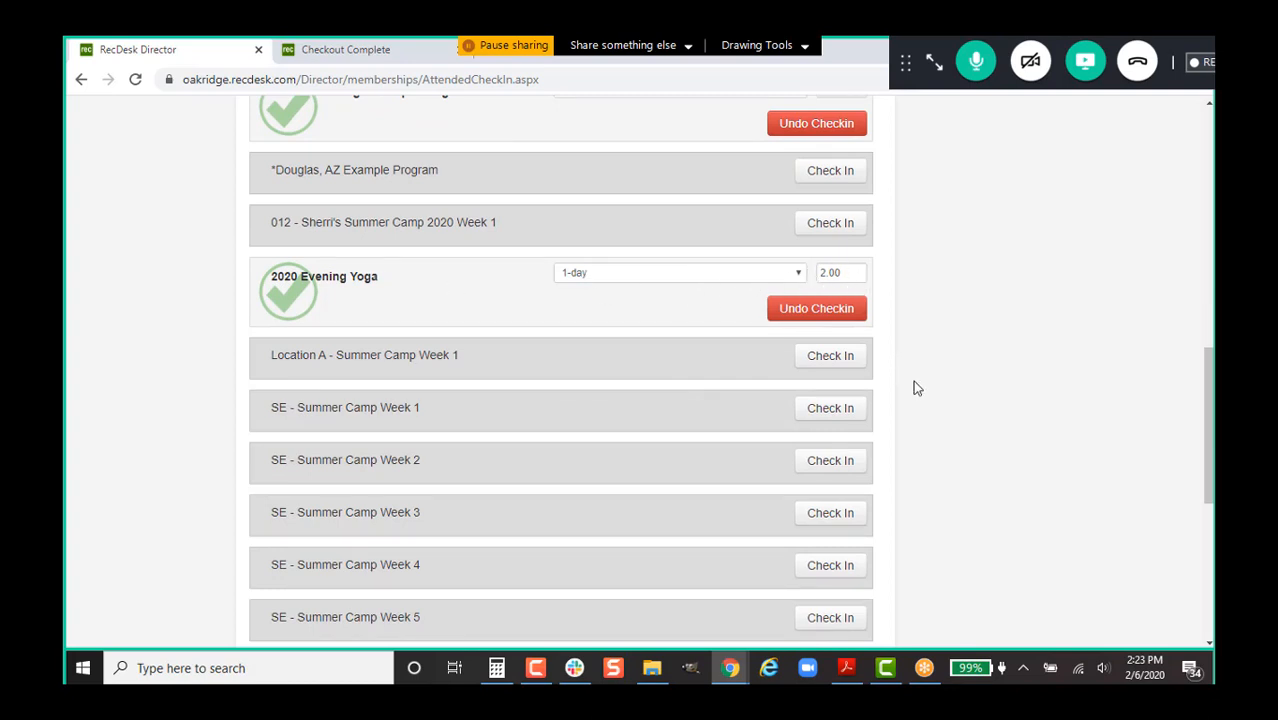
- Proceed to the invoice for the two drop-in yoga programs and create it
scroll(907, 395, down, 5)
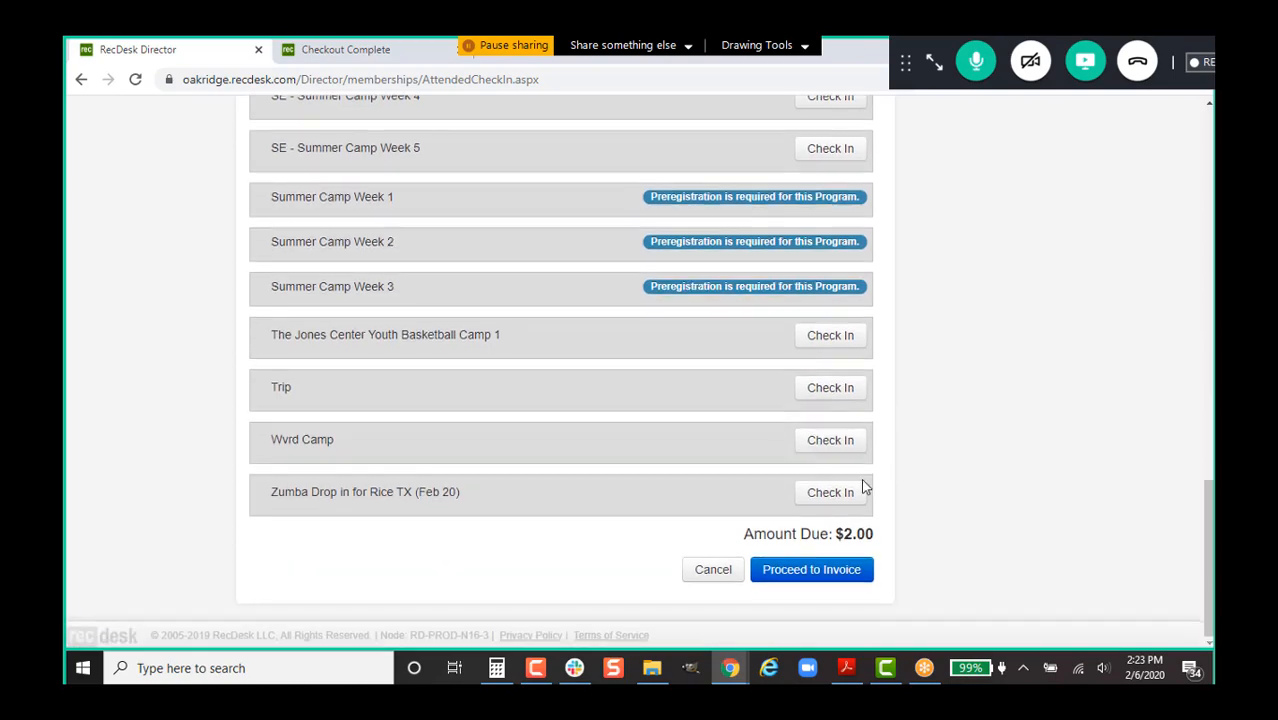
click(810, 572)
scroll(794, 457, down, 3)
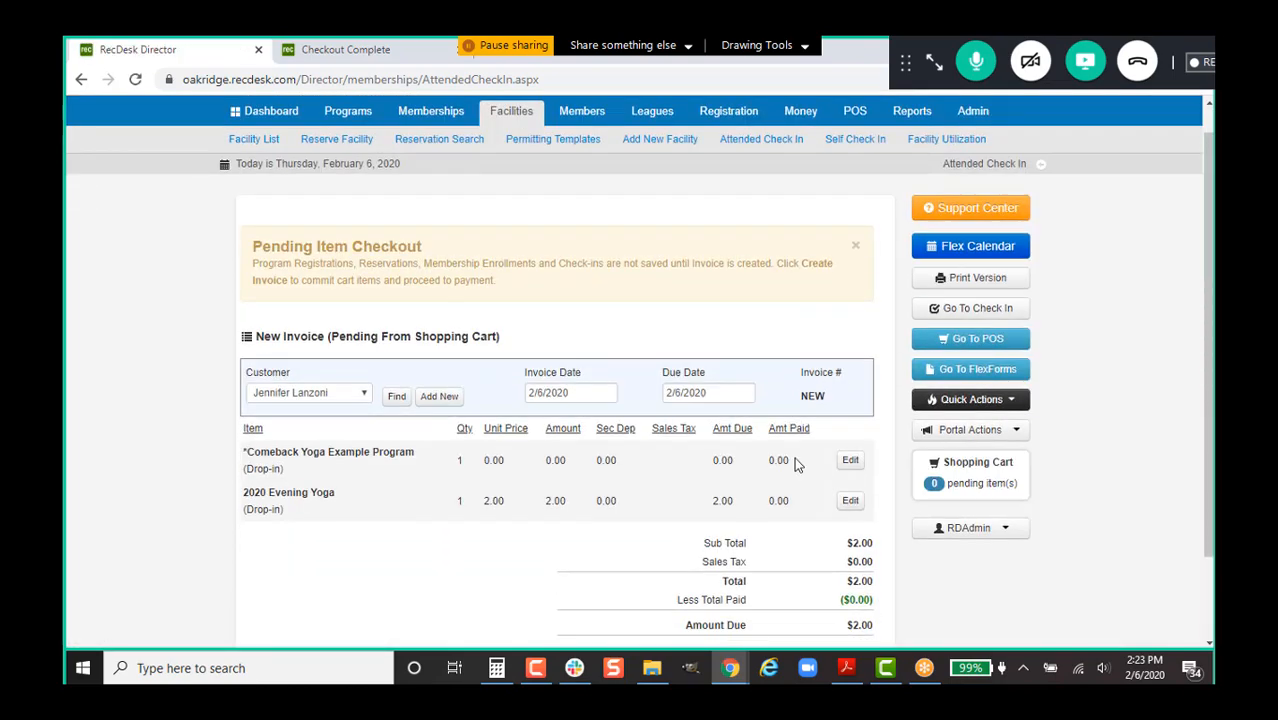
click(833, 566)
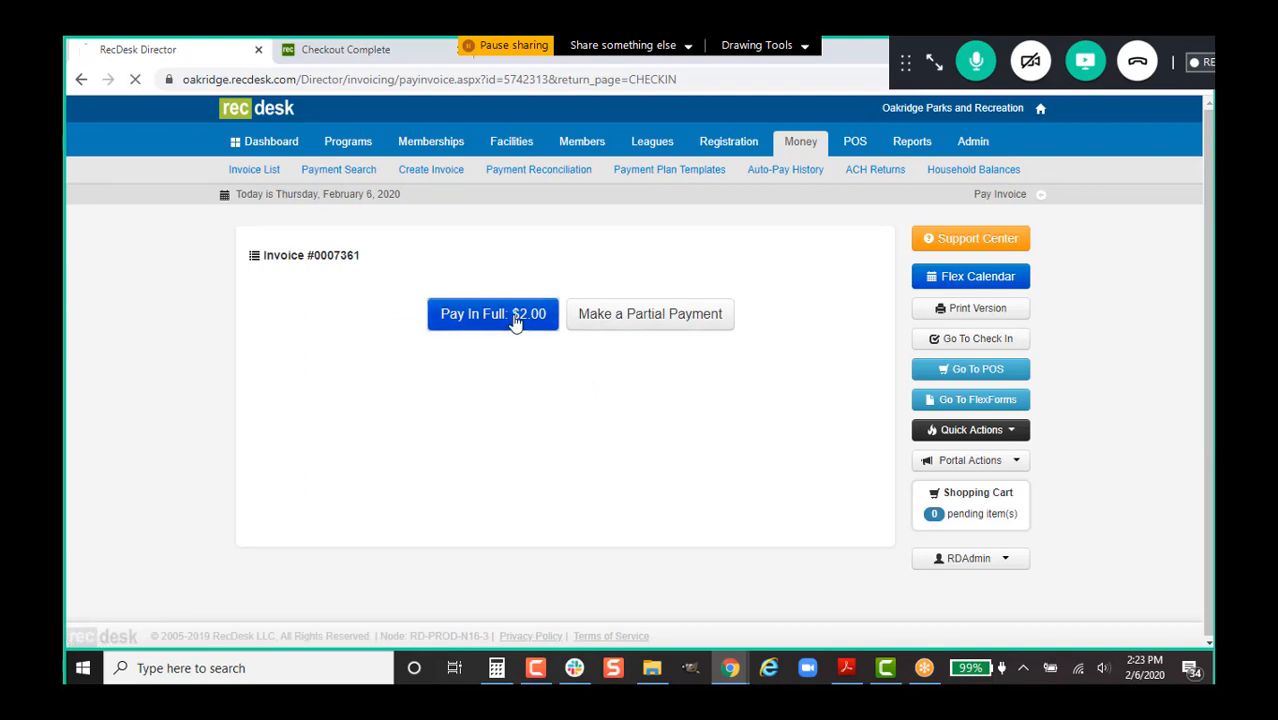
- Pay the $2.00 invoice in full by Cash with 2 as the amount tendered, and confirm the payment
click(515, 319)
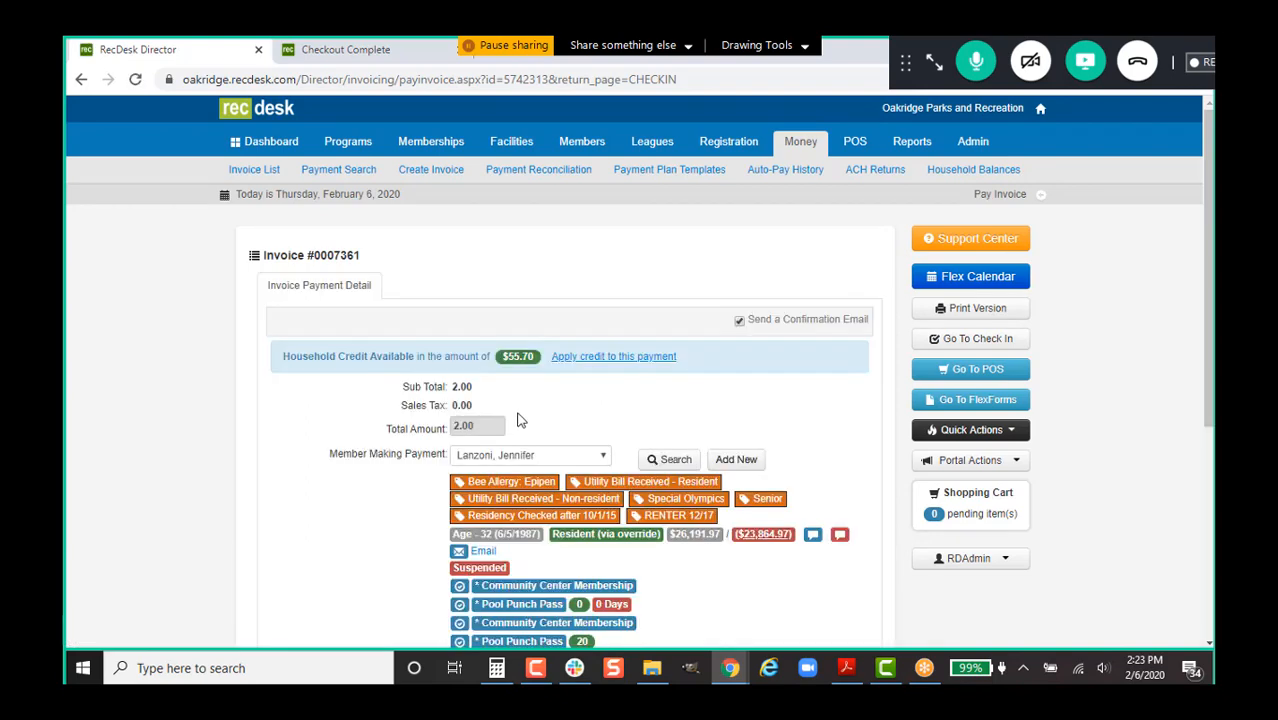
scroll(515, 470, down, 3)
click(520, 510)
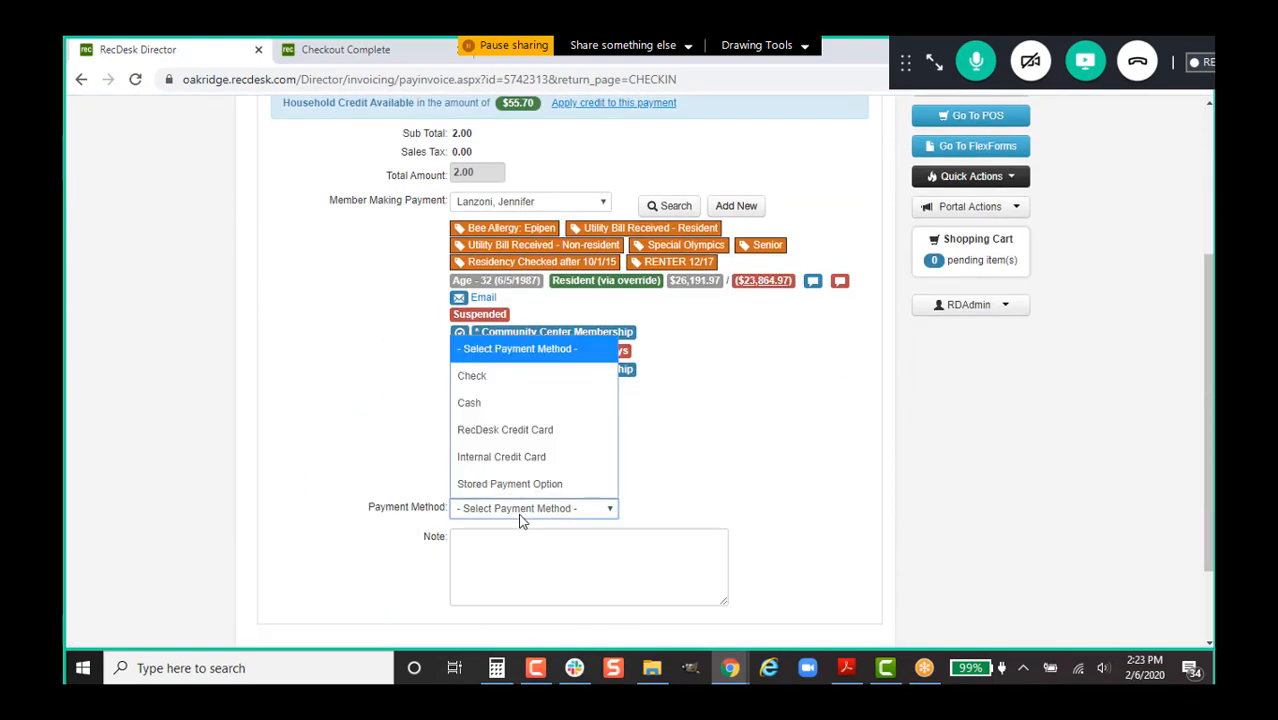
click(530, 402)
scroll(628, 608, down, 2)
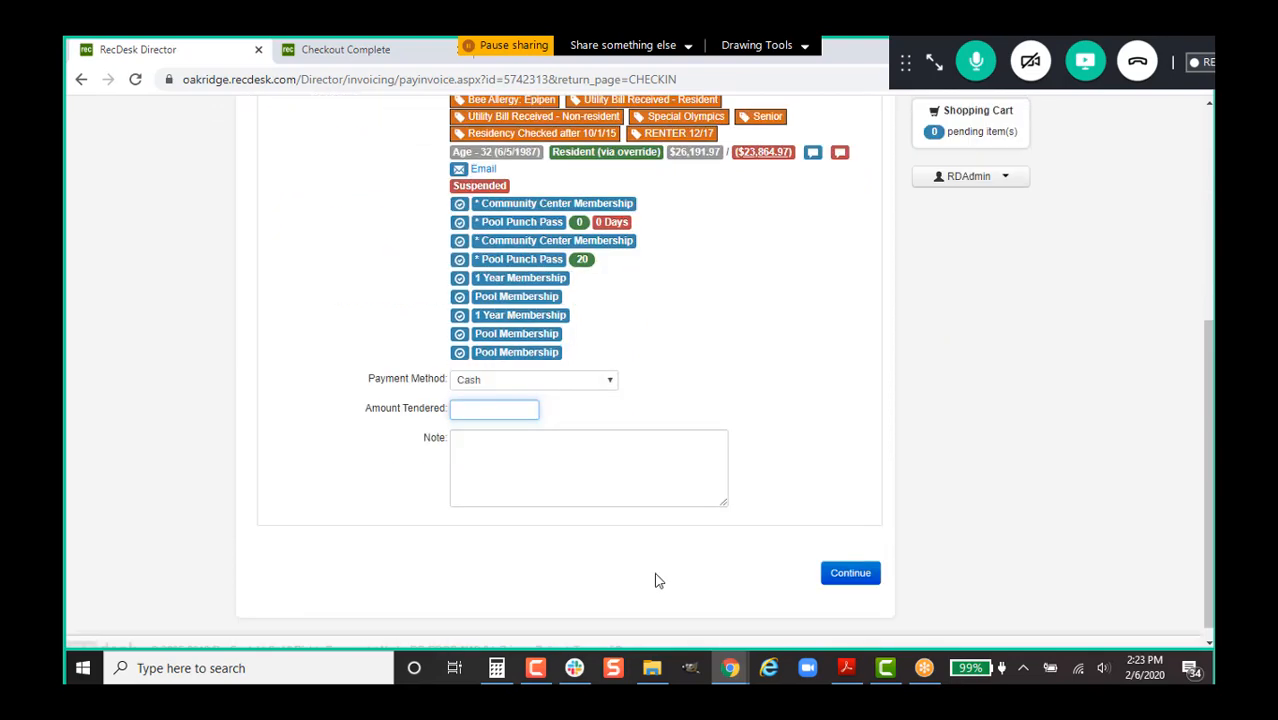
text(2)
click(860, 568)
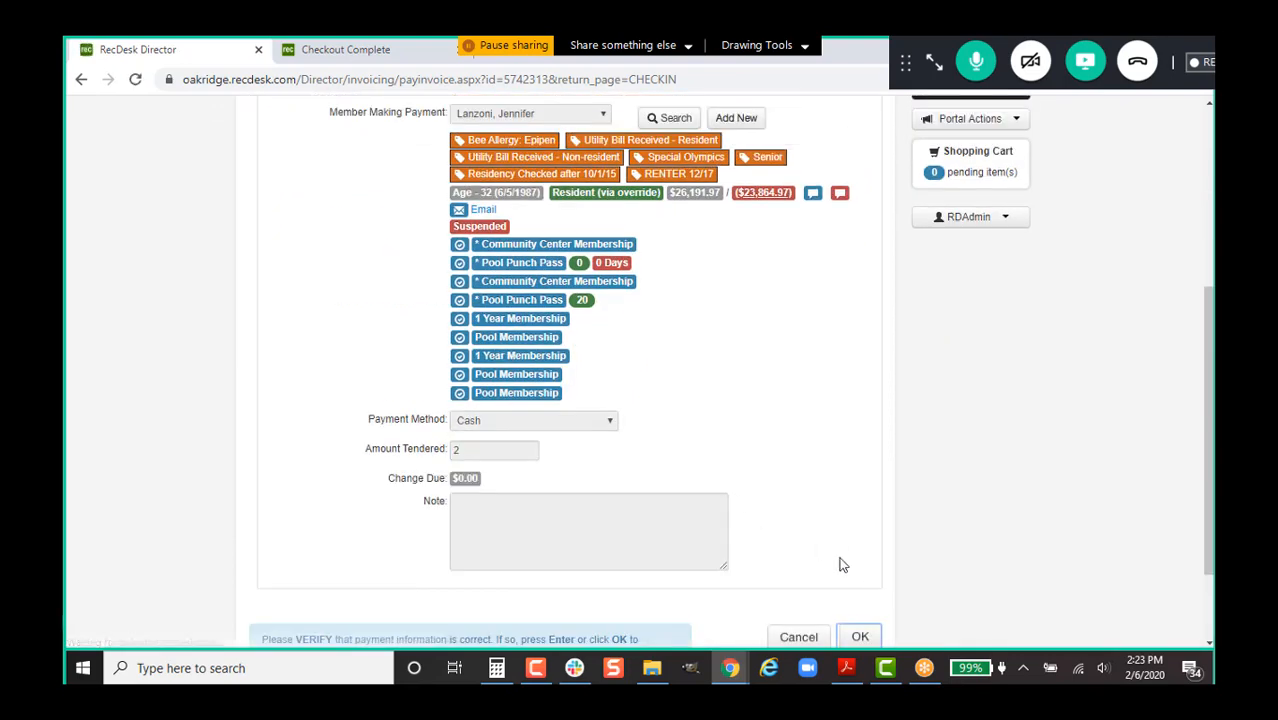
click(859, 636)
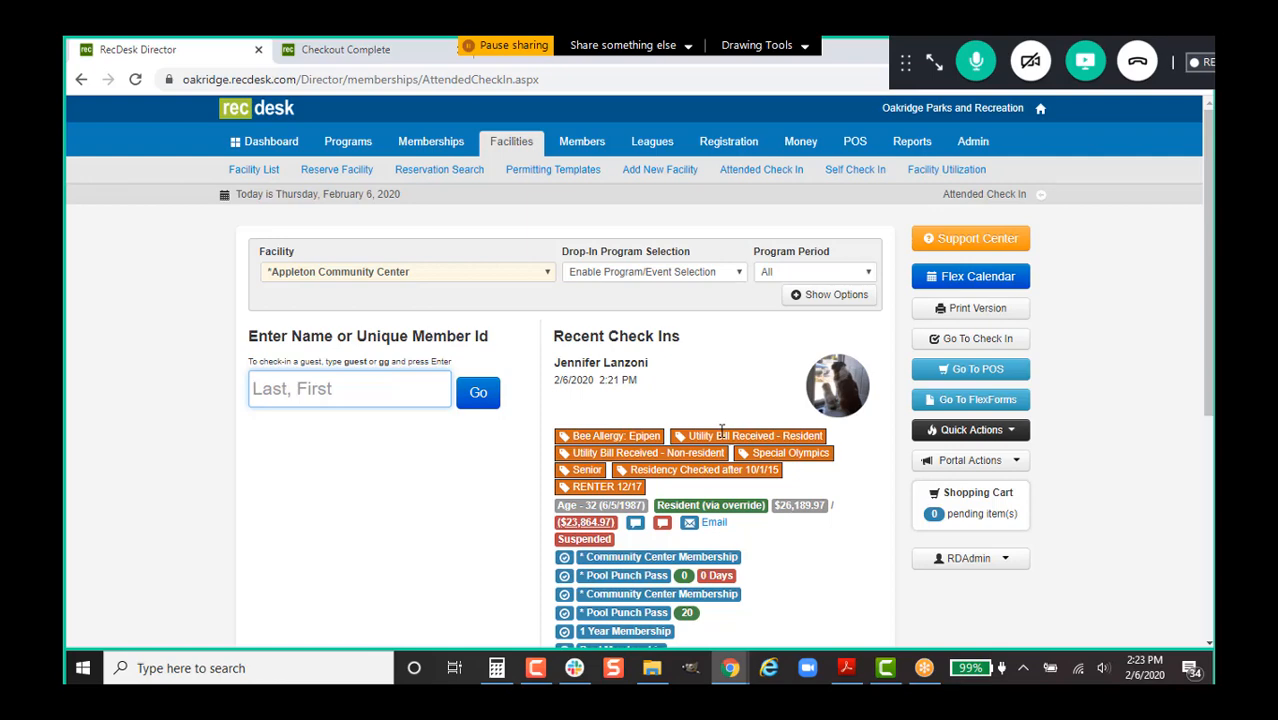
- Review the punches remaining in the latest check-in and the membership limit options, and open the Self Check In page
scroll(721, 430, down, 1)
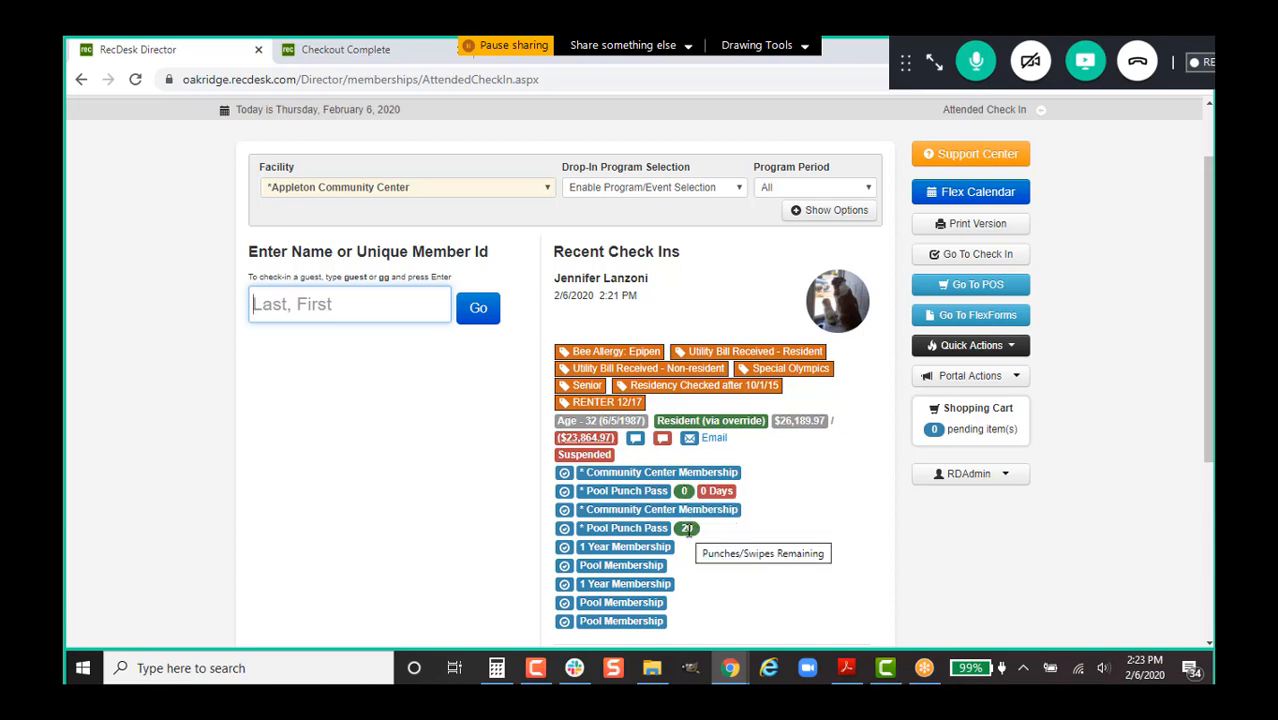
scroll(850, 467, up, 2)
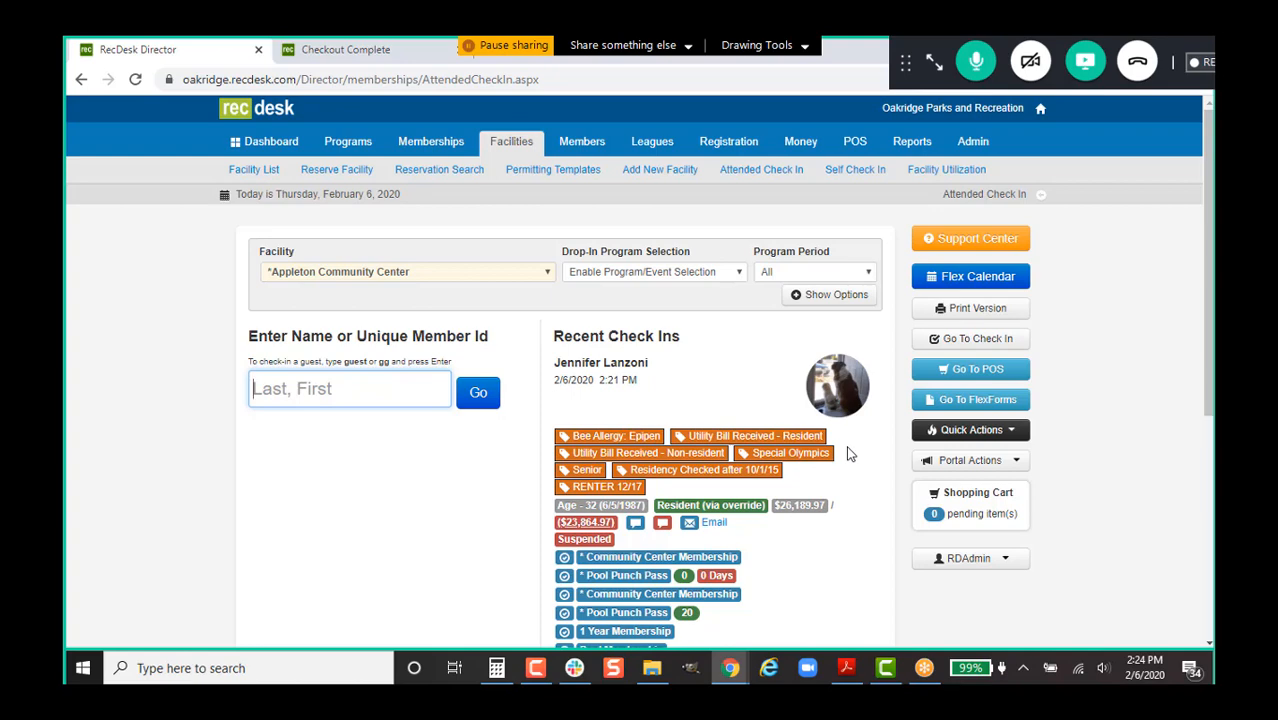
click(812, 299)
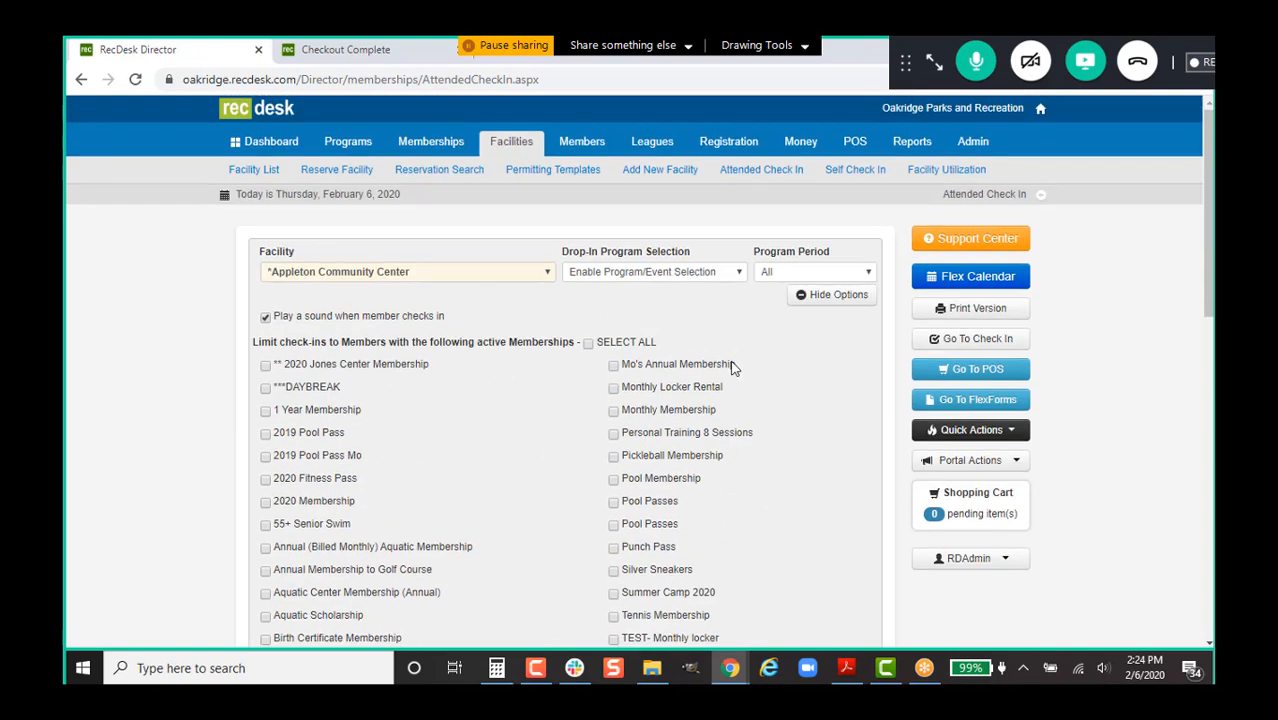
click(840, 298)
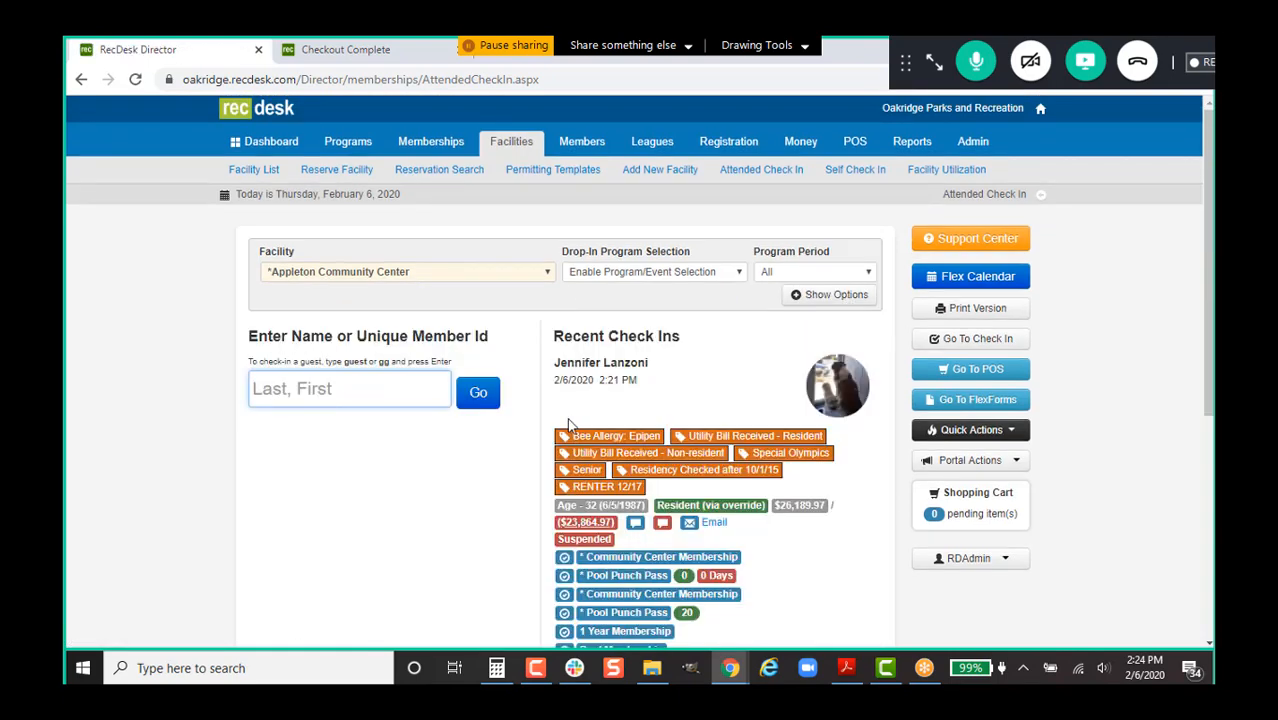
text(check)
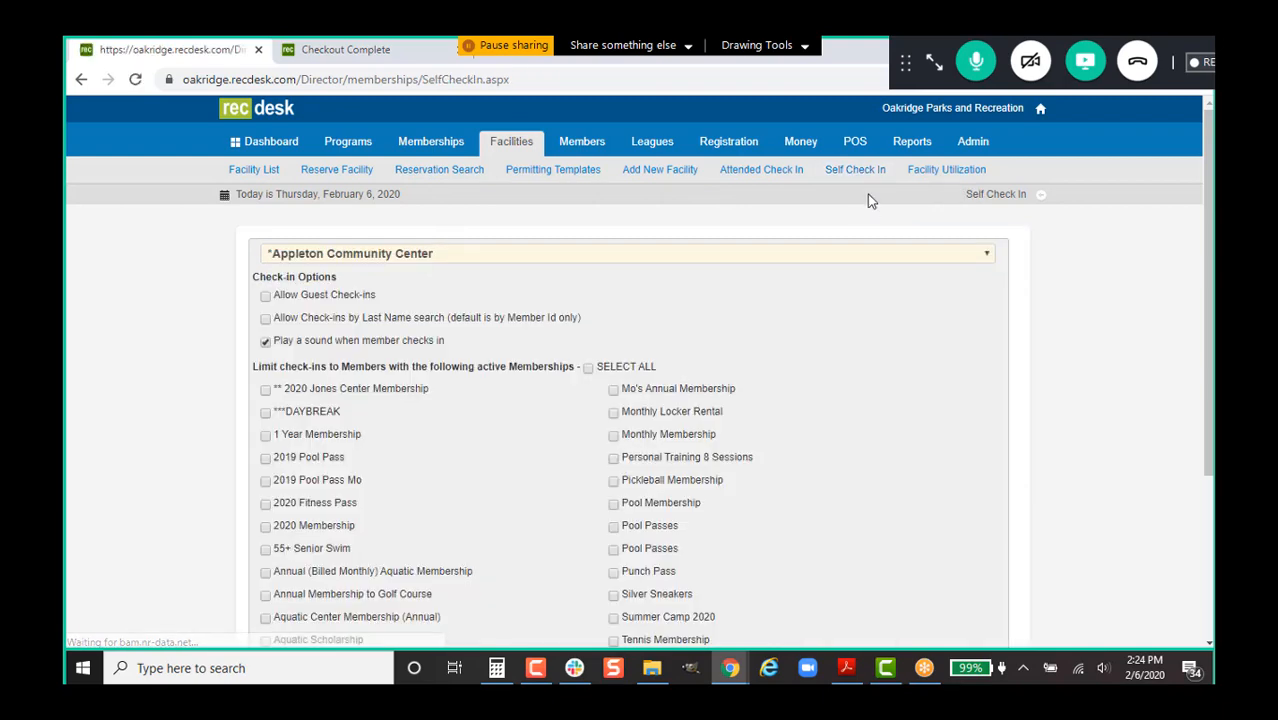
- Allow check-ins by last name search for *Appleton Community Center and open its self check-in page
click(378, 318)
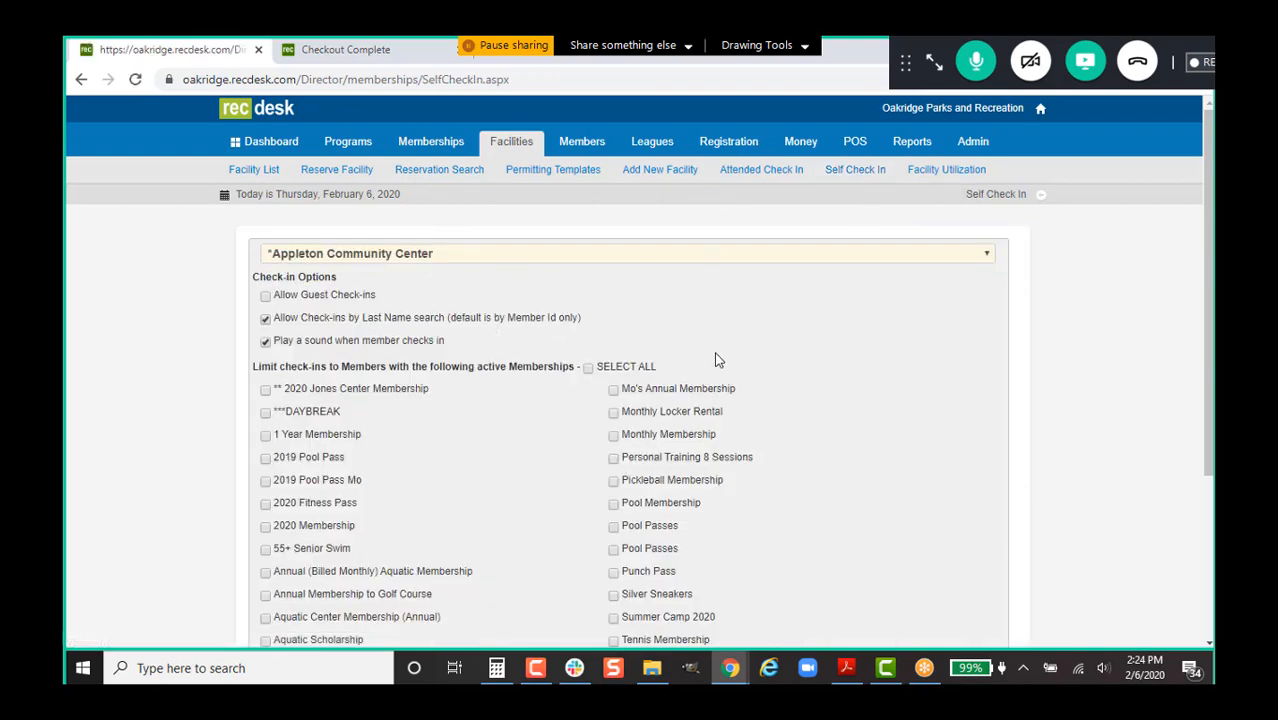
scroll(717, 350, down, 3)
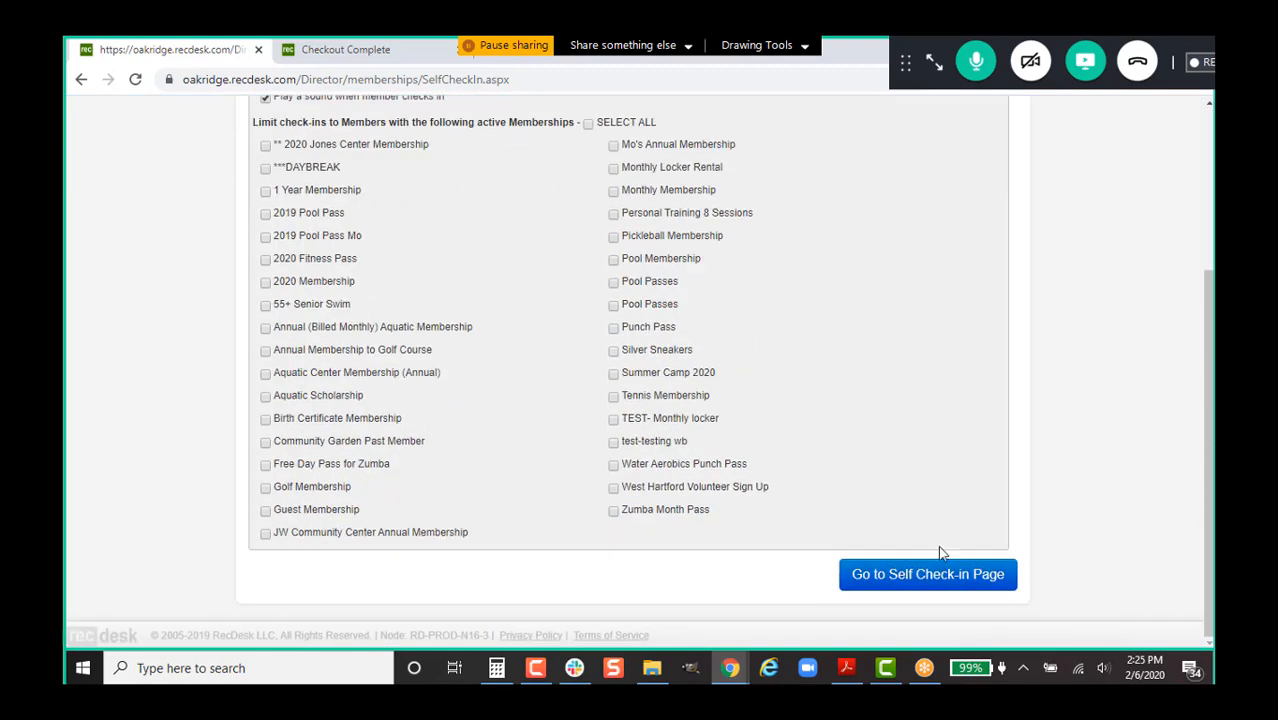
click(912, 577)
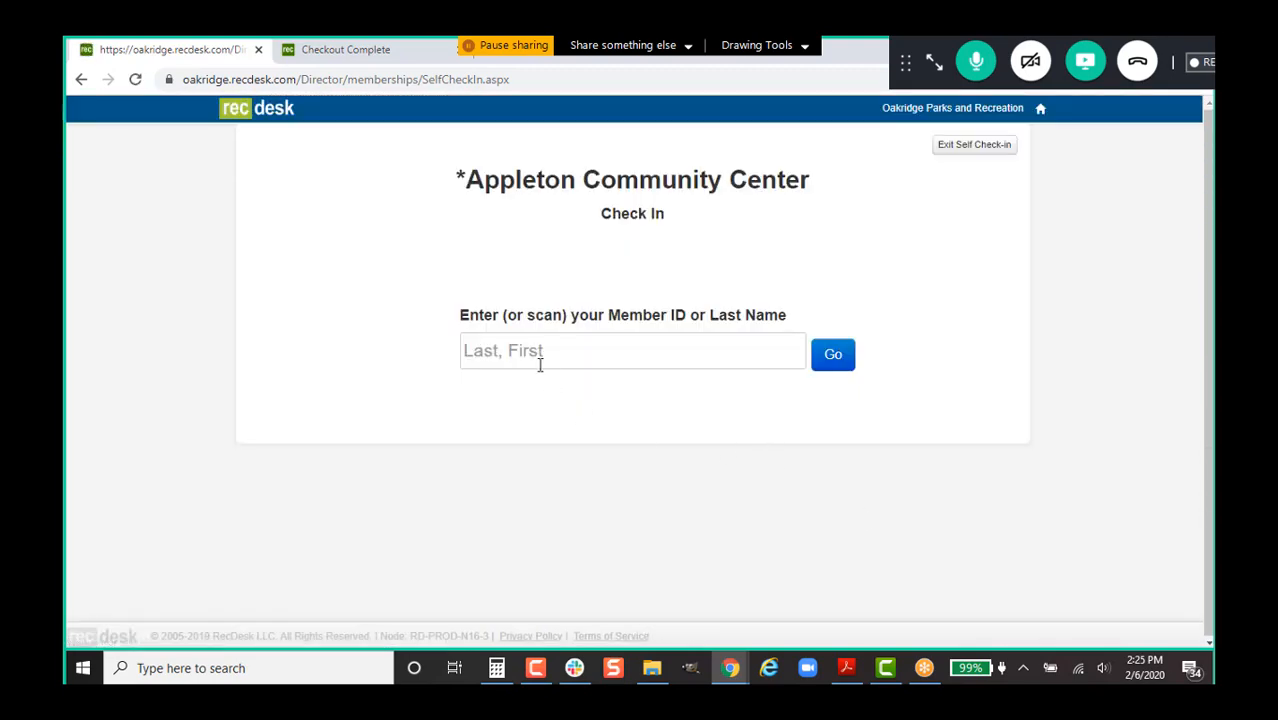
- Search for the member by partial last name and check her in, then review the check-in summary
click(545, 359)
text(lanz)
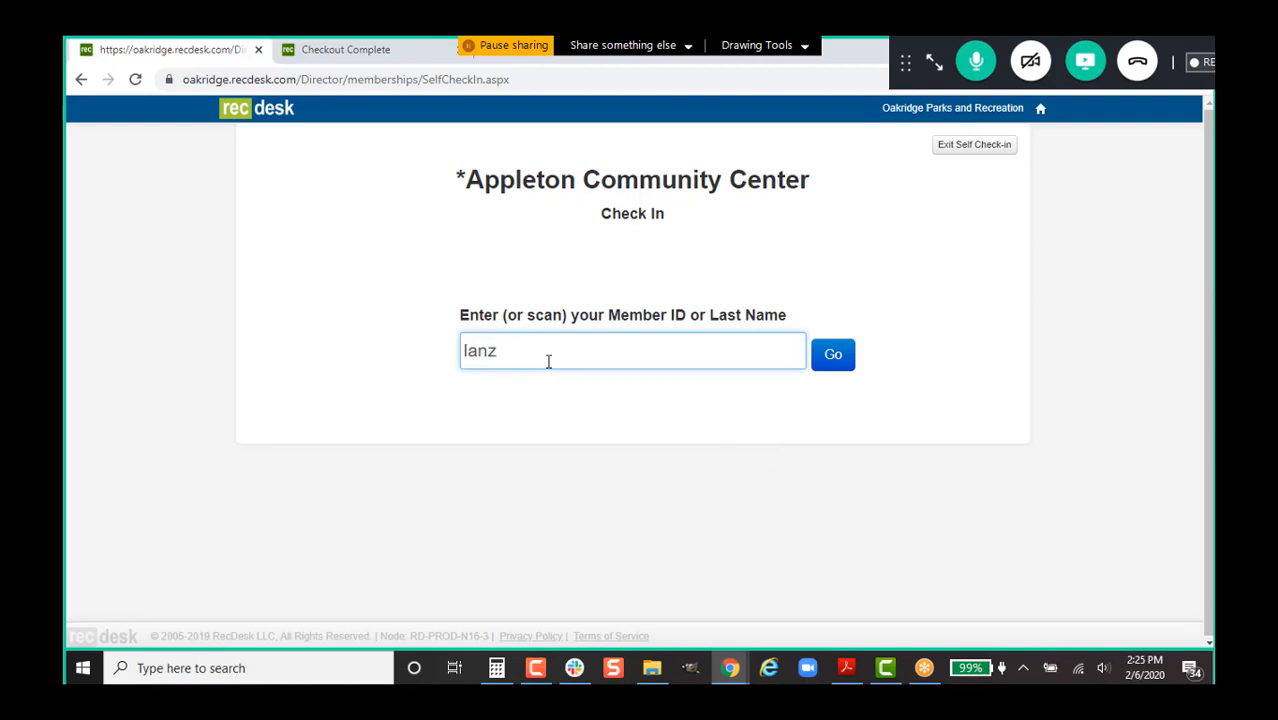
key(Return)
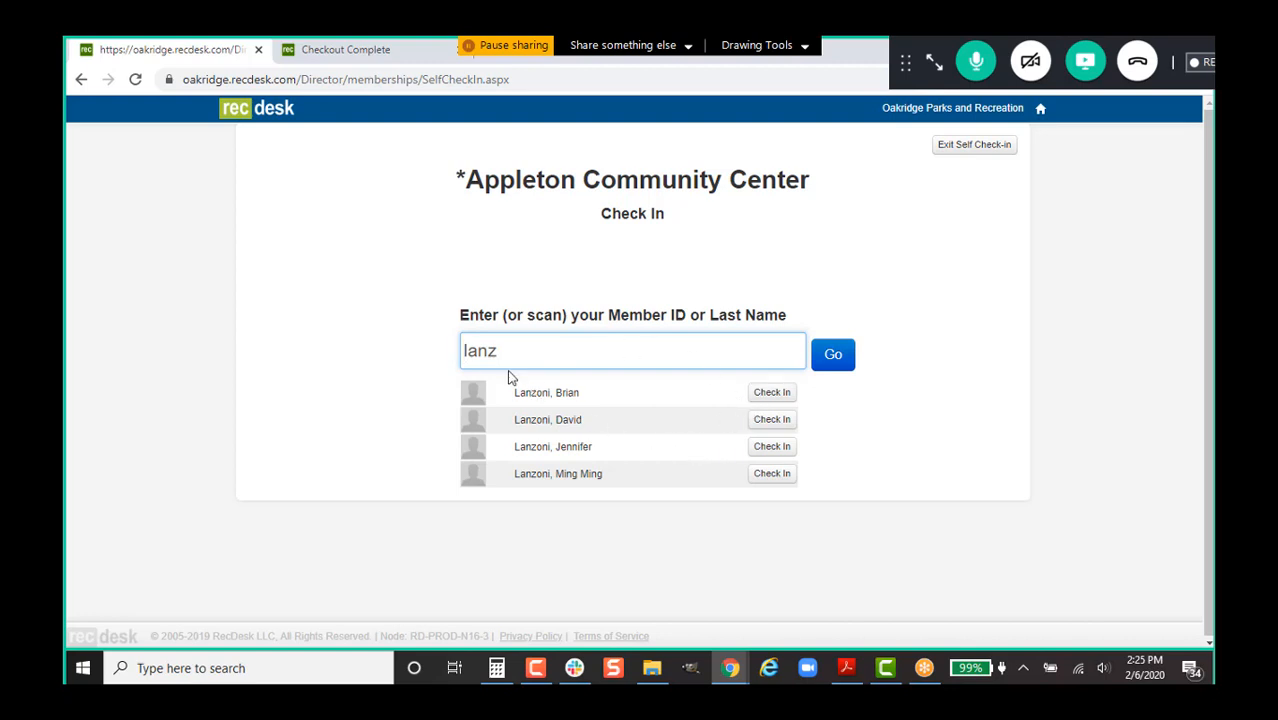
click(772, 446)
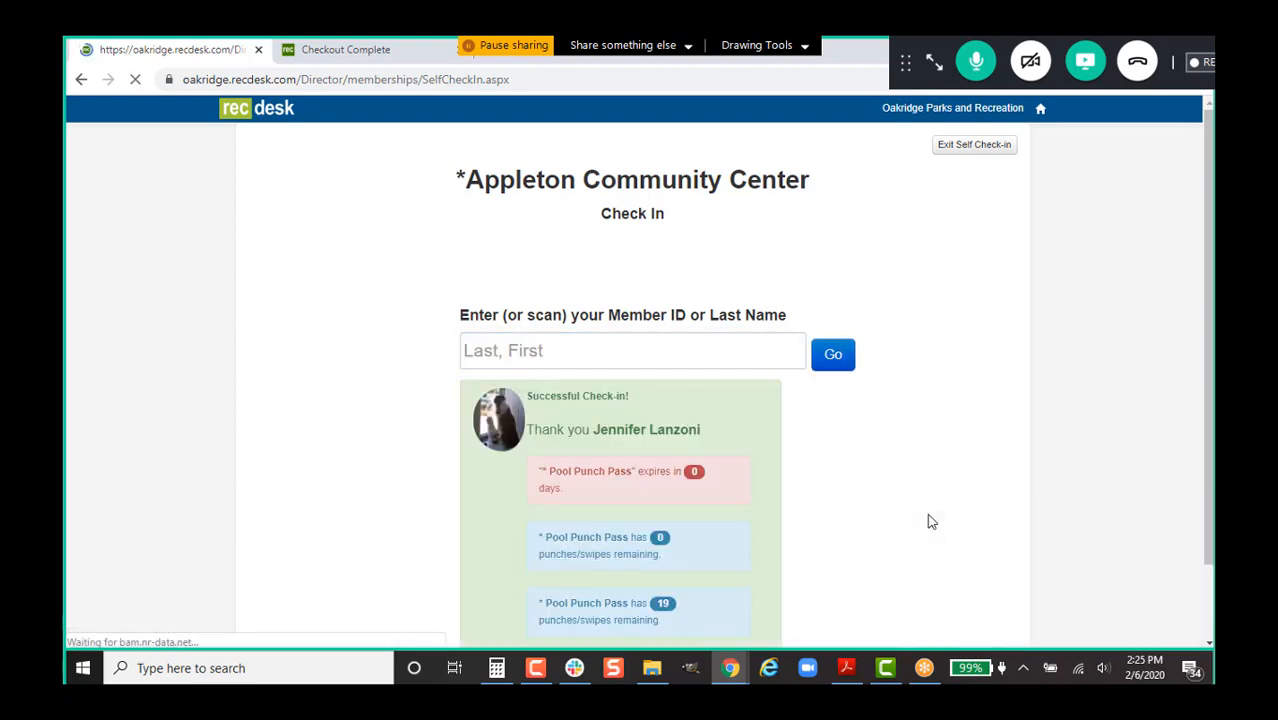
scroll(893, 513, down, 1)
scroll(835, 520, down, 1)
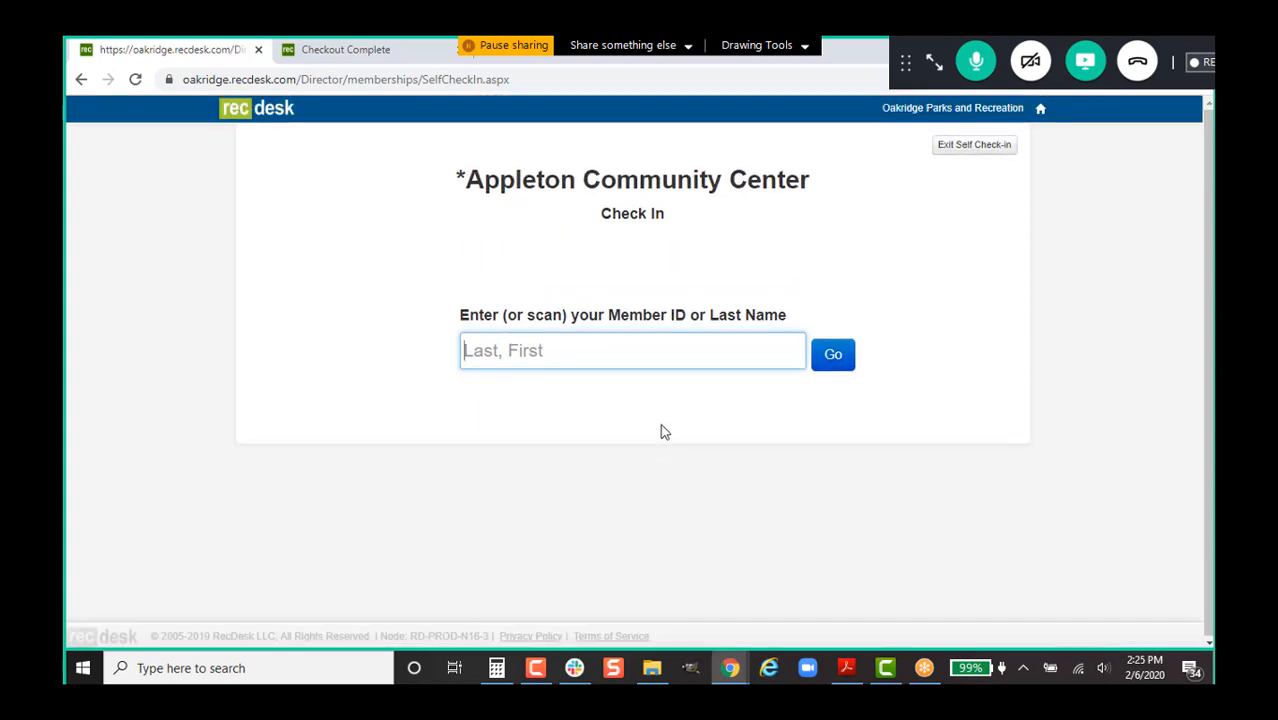
- Exit self check-in mode by entering the RecDesk account password
click(1002, 148)
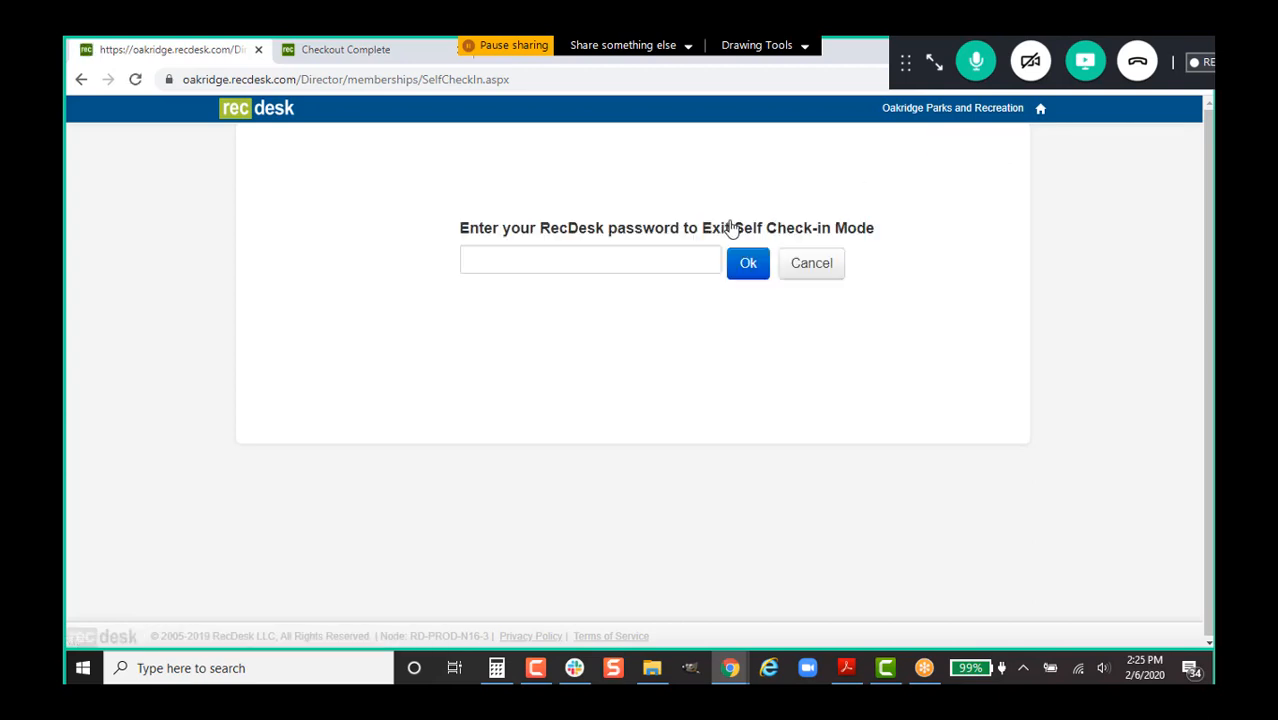
click(691, 255)
text(********)
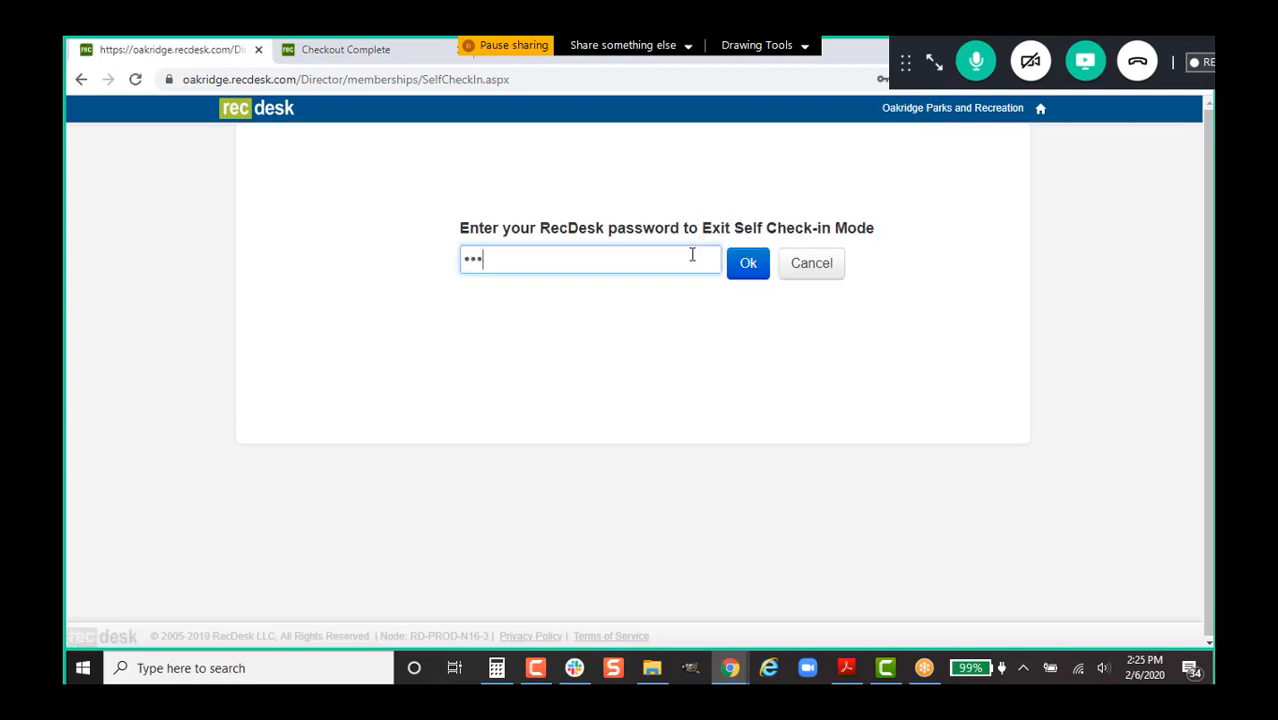
key(Return)
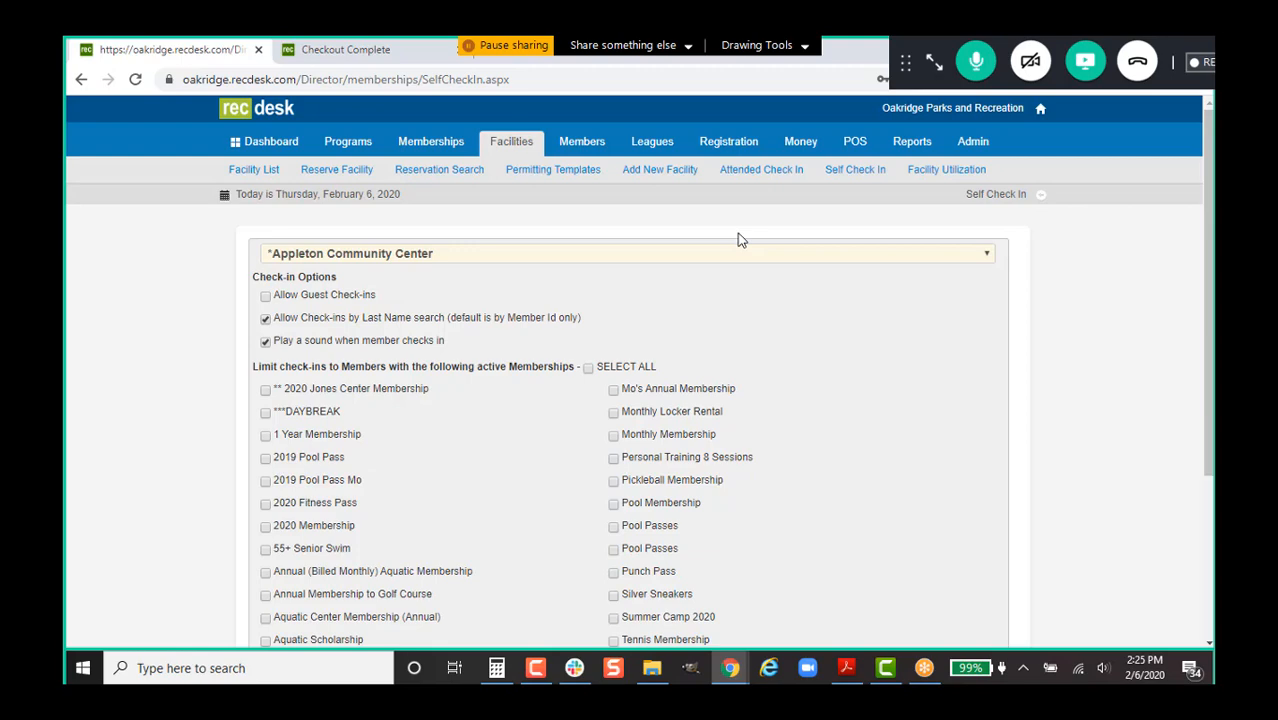
- Open *Appleton Community Center from the facility list and show its successful facility check-ins
scroll(740, 220, down, 3)
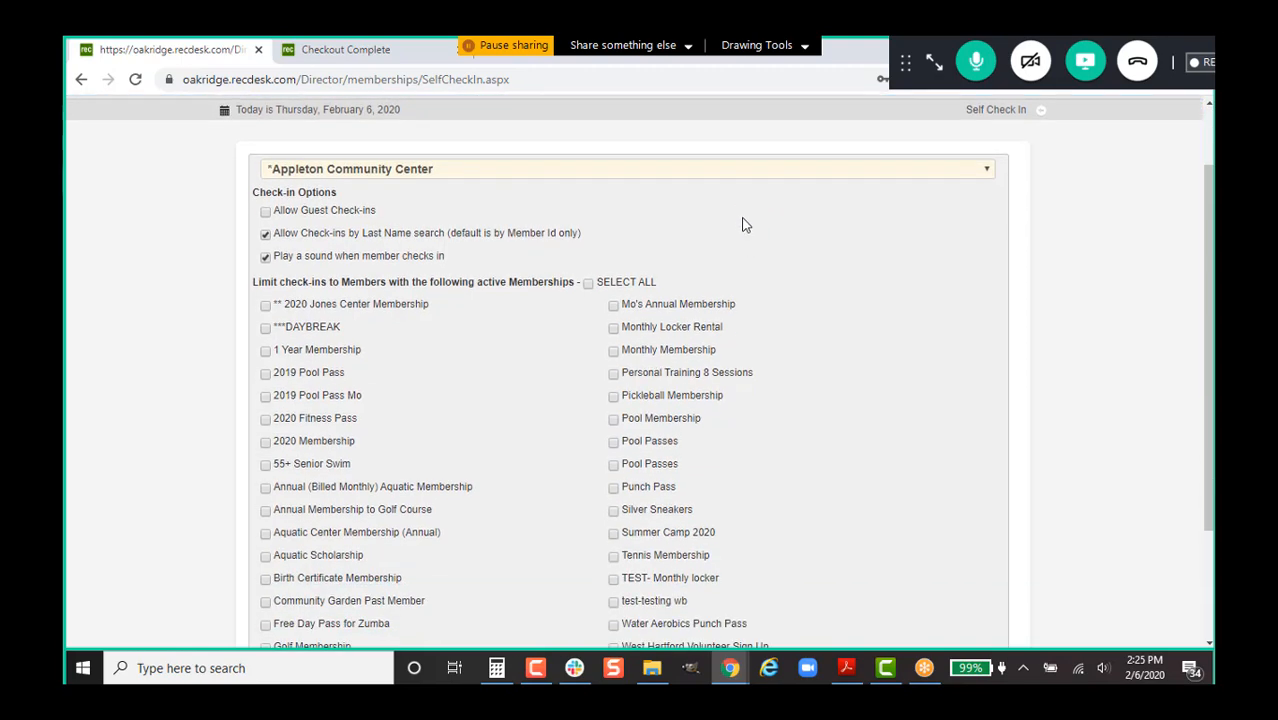
scroll(790, 290, up, 3)
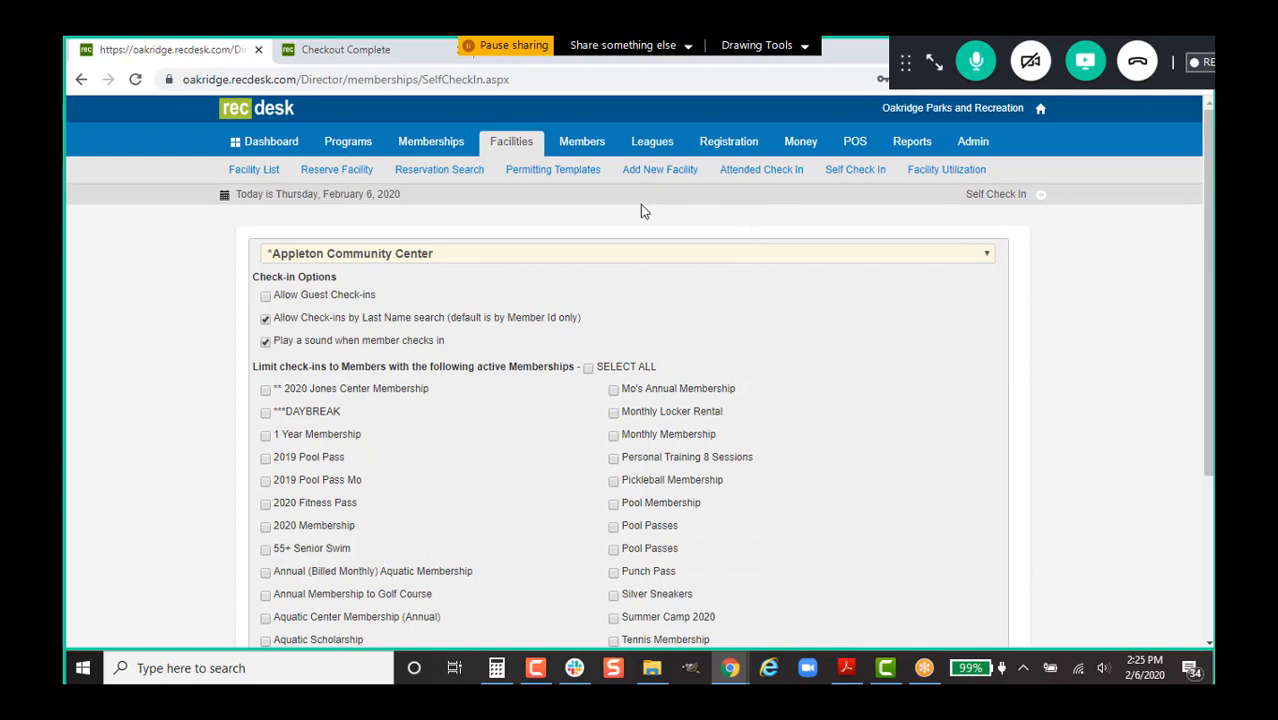
click(251, 176)
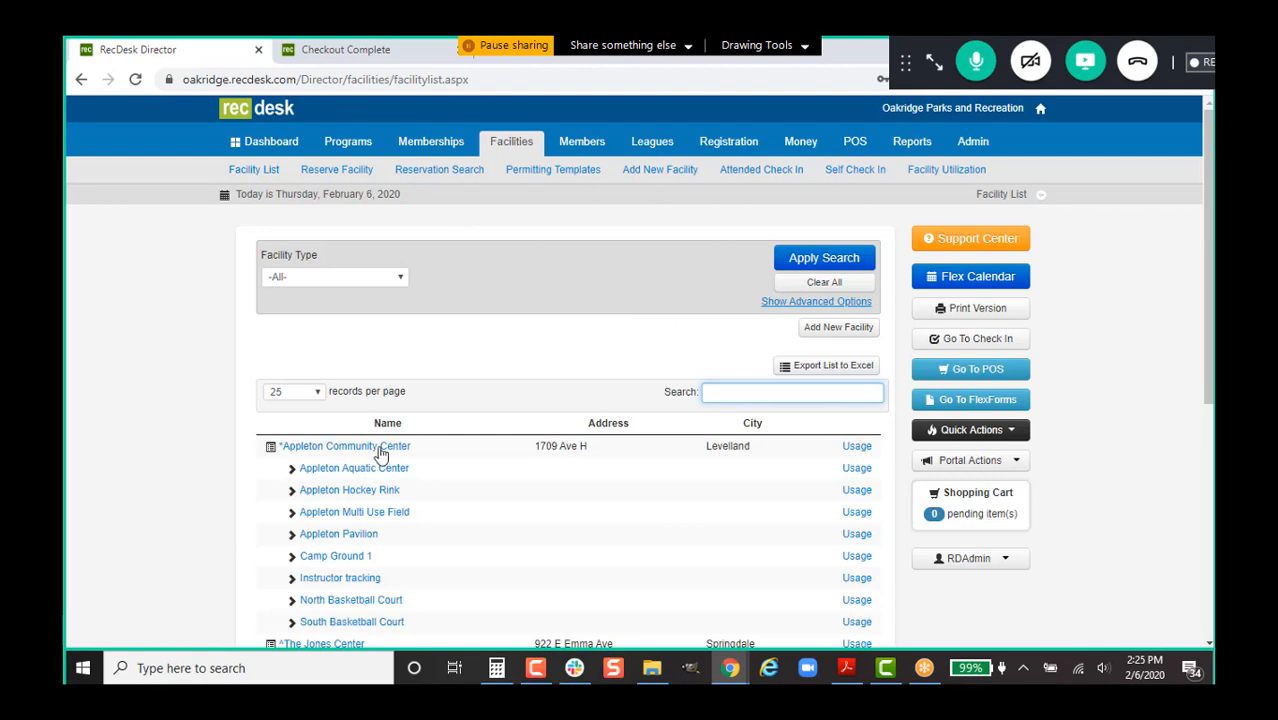
click(380, 450)
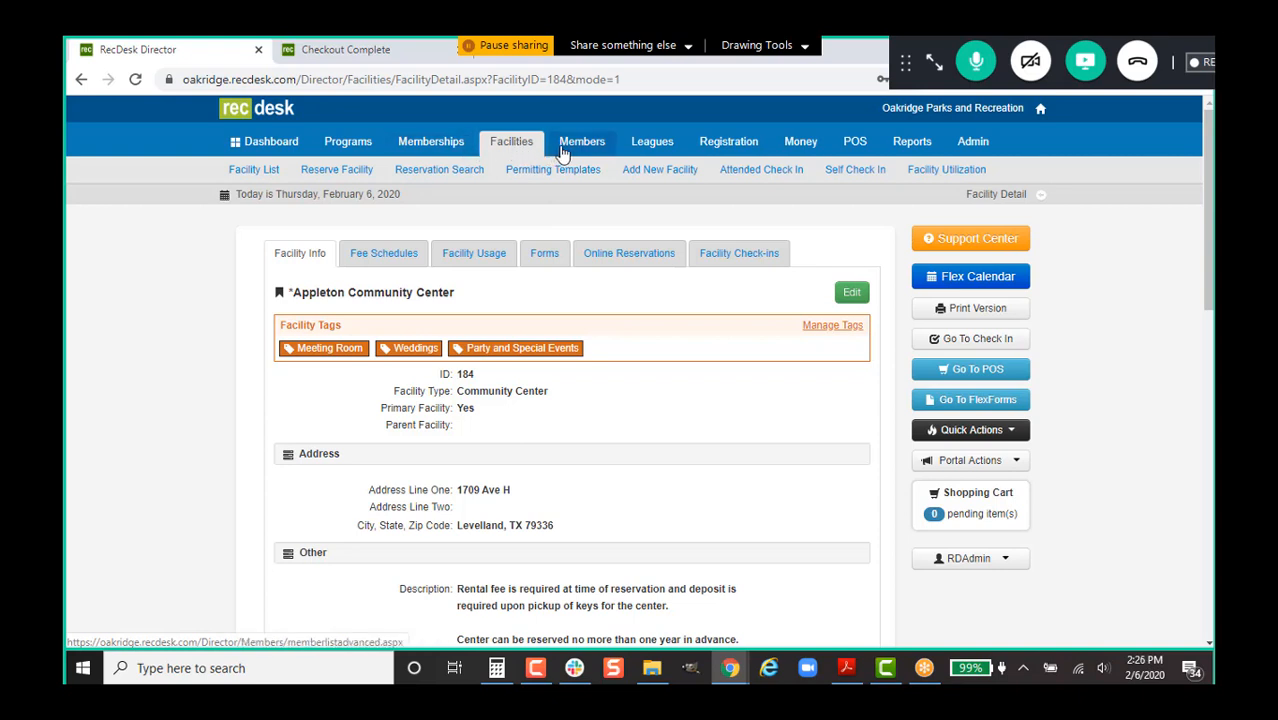
click(750, 254)
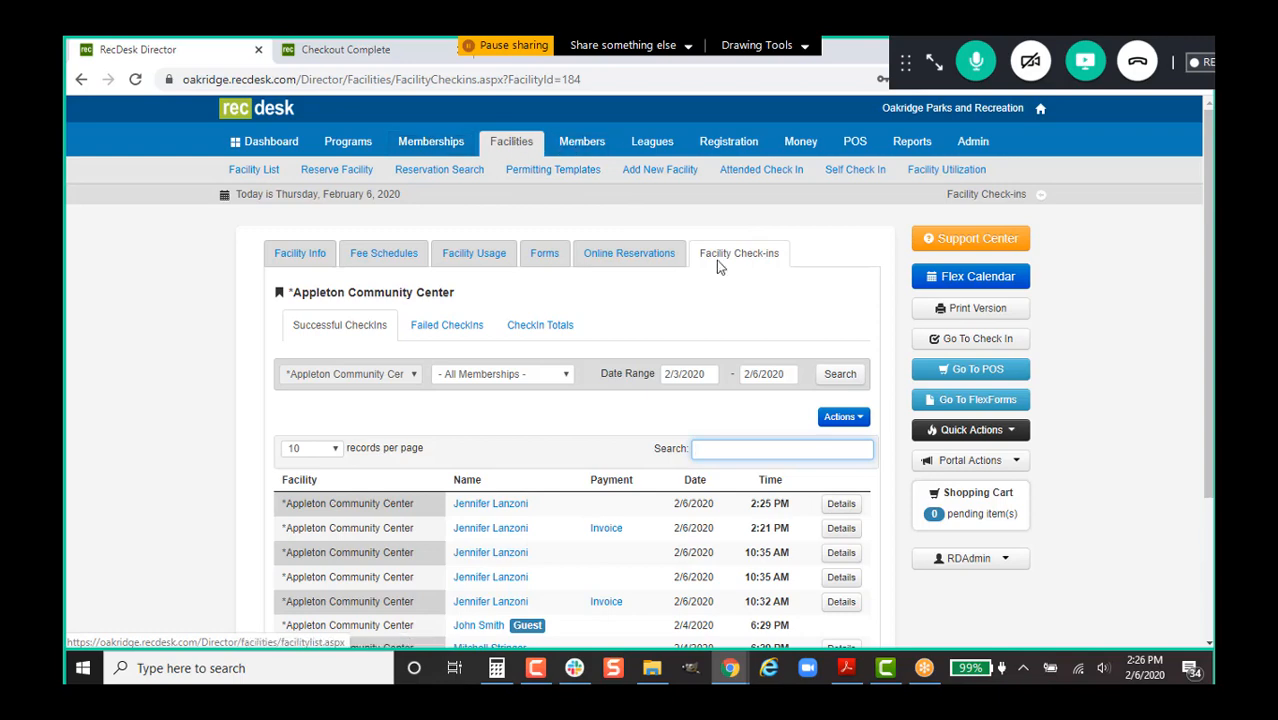
scroll(709, 356, down, 1)
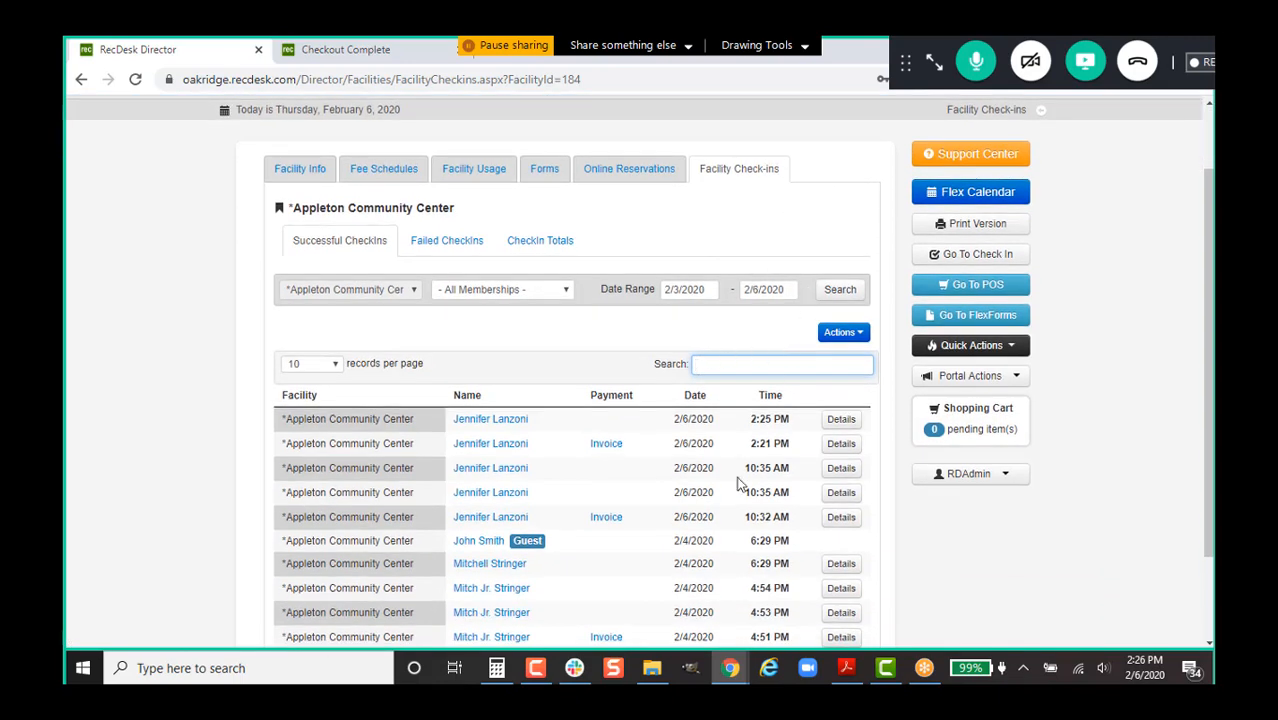
- Examine the columns available for the downloadable check-in details extract and cancel without generating it
click(855, 338)
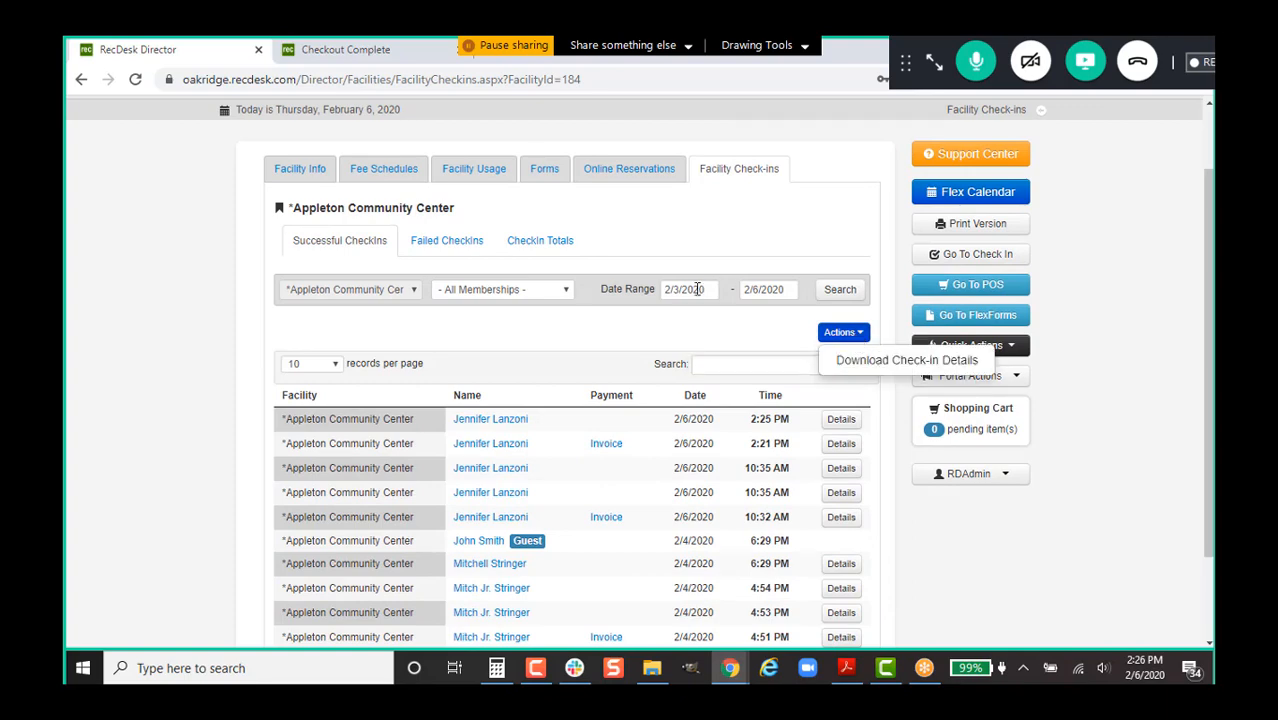
click(895, 360)
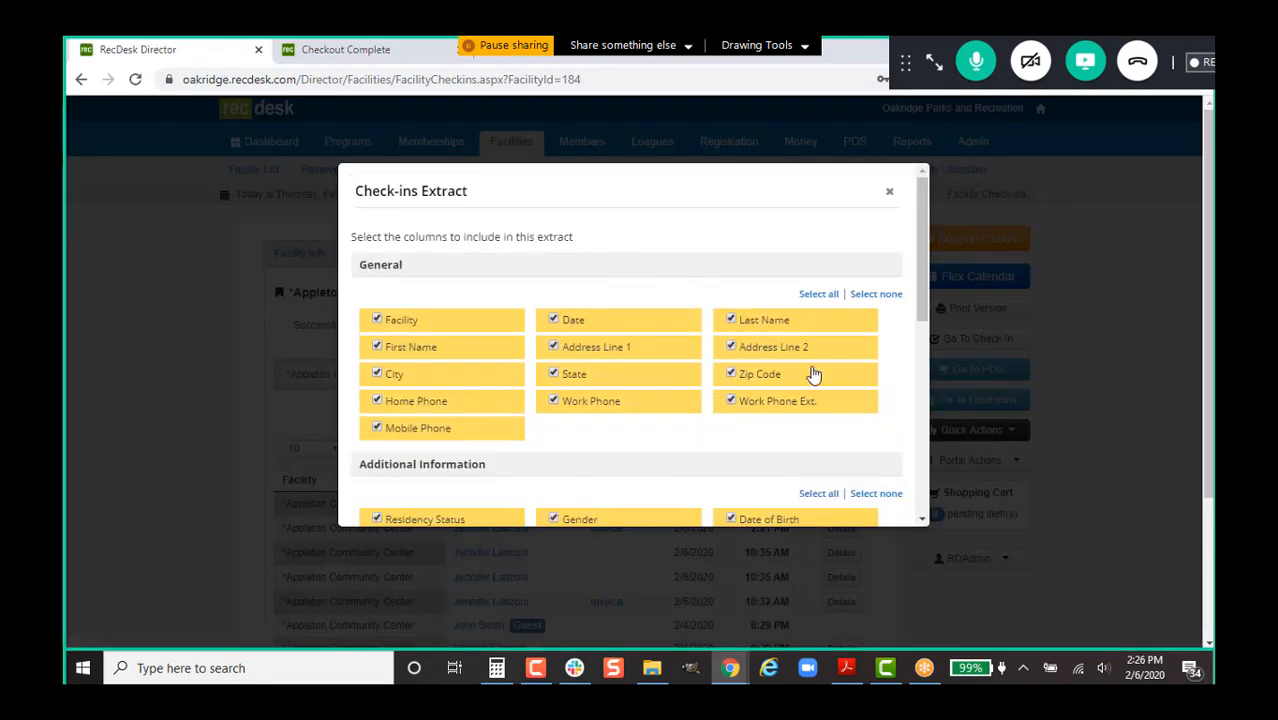
scroll(795, 445, down, 2)
scroll(795, 445, down, 5)
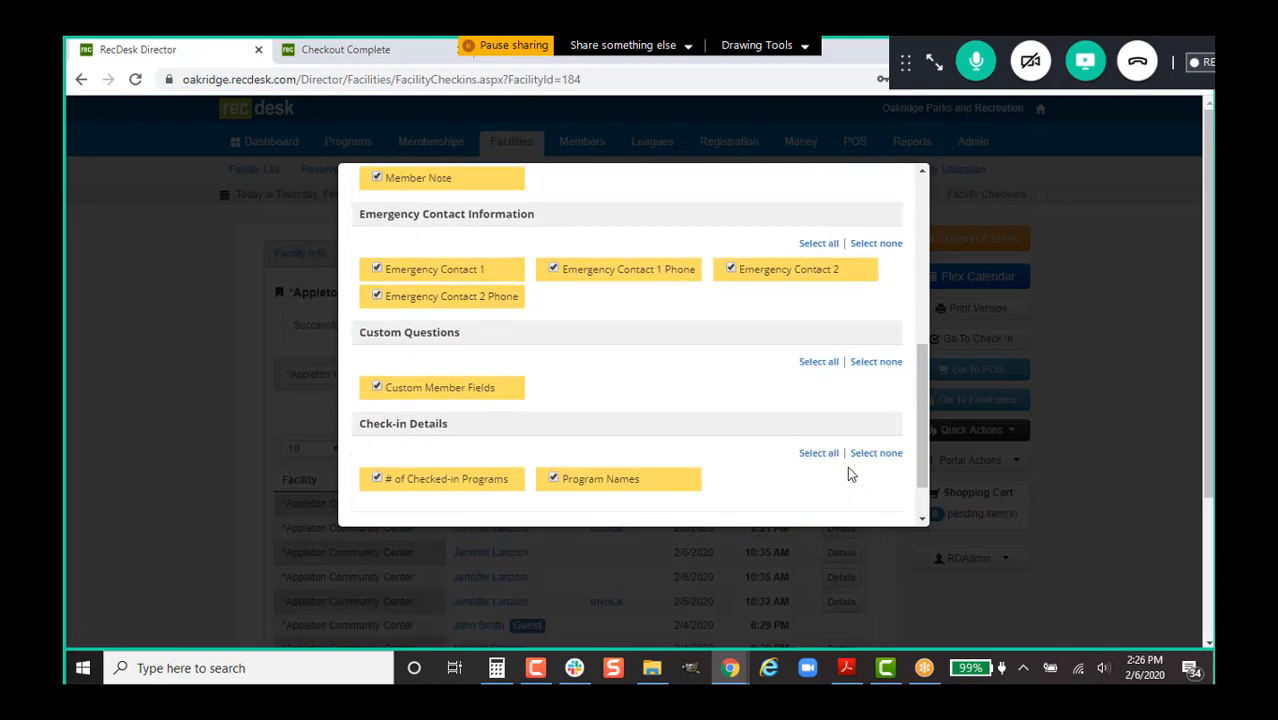
scroll(847, 466, up, 2)
scroll(847, 456, down, 2)
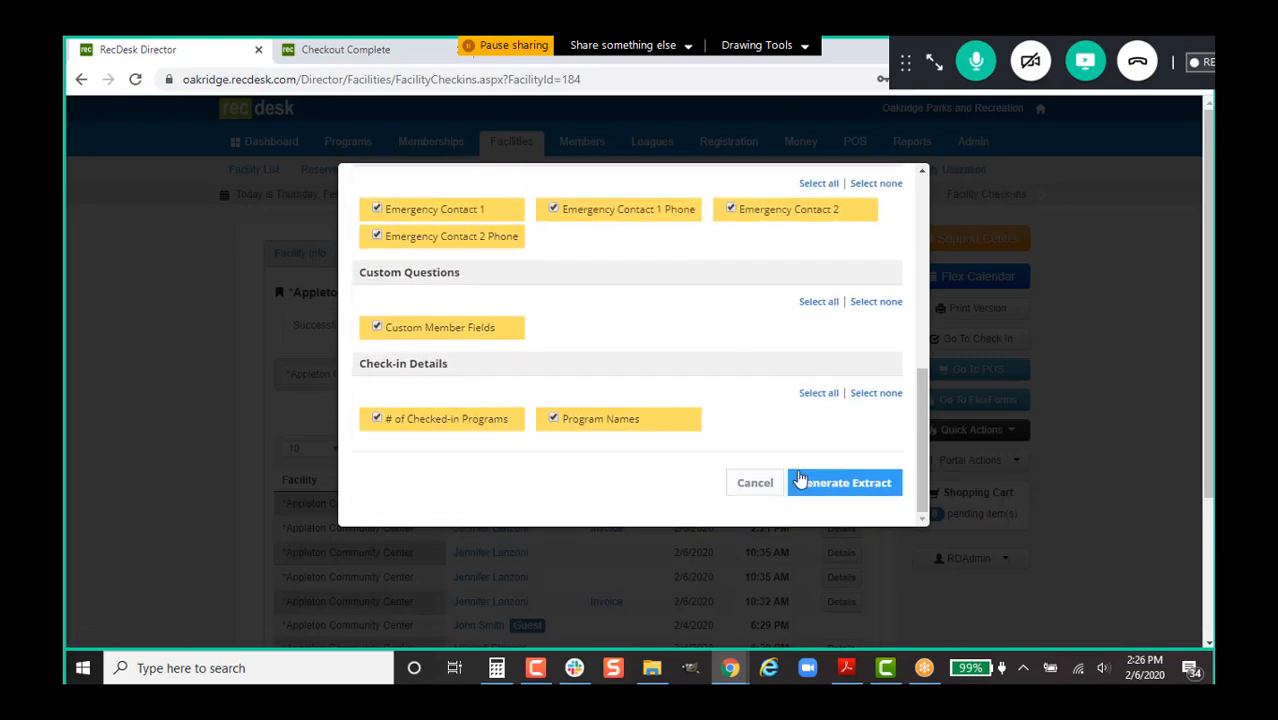
click(753, 483)
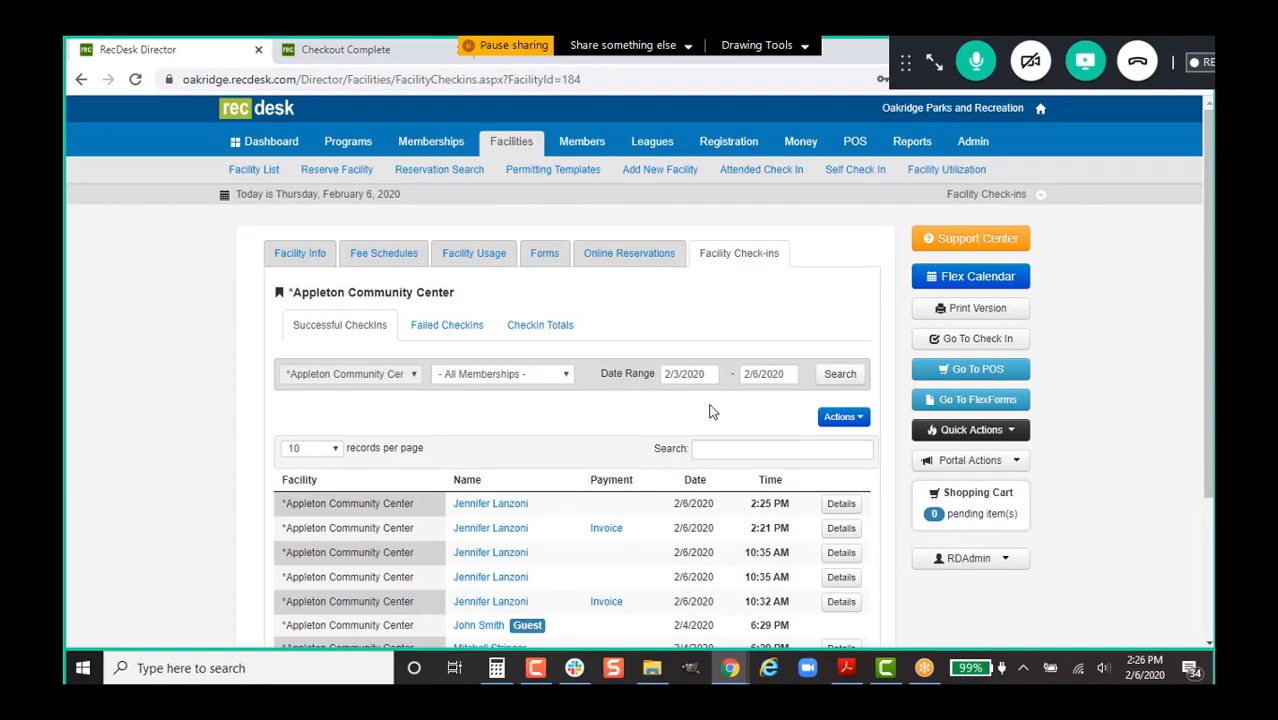
- Open the details of the member's 2/6/2020 2:25 PM check-in for editing
scroll(712, 405, down, 2)
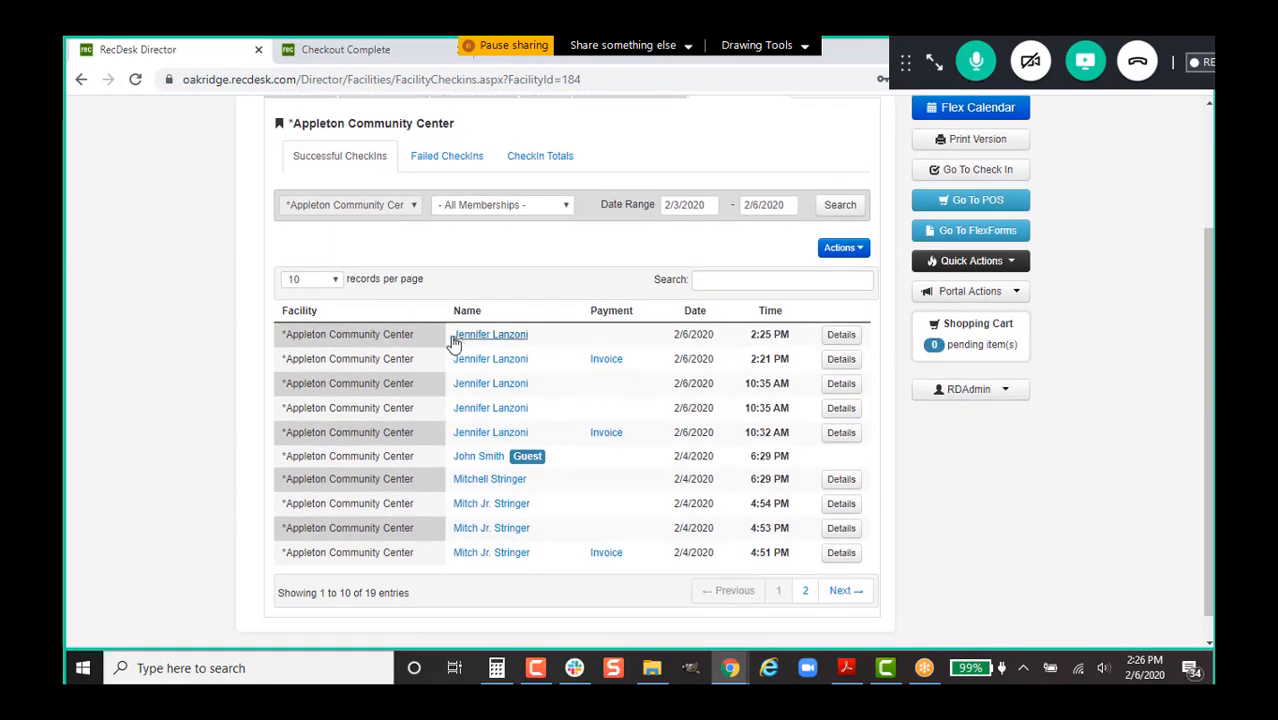
click(834, 341)
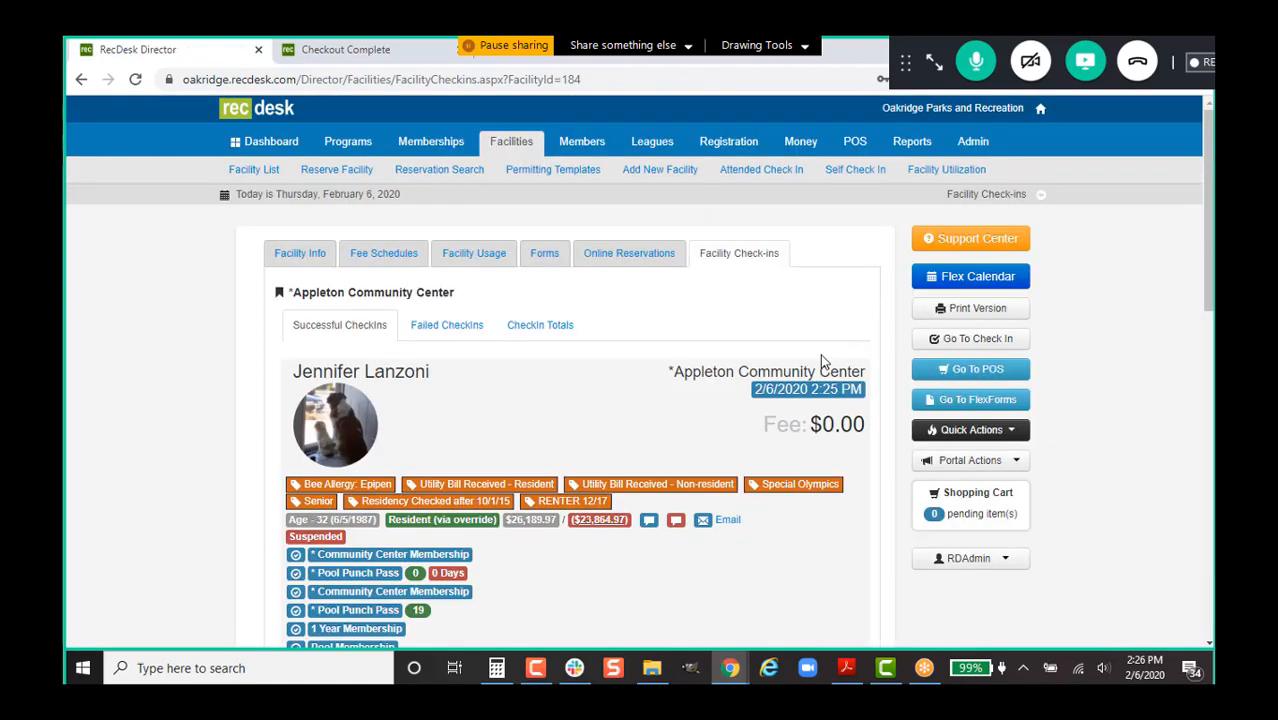
scroll(816, 400, down, 10)
scroll(816, 410, down, 1)
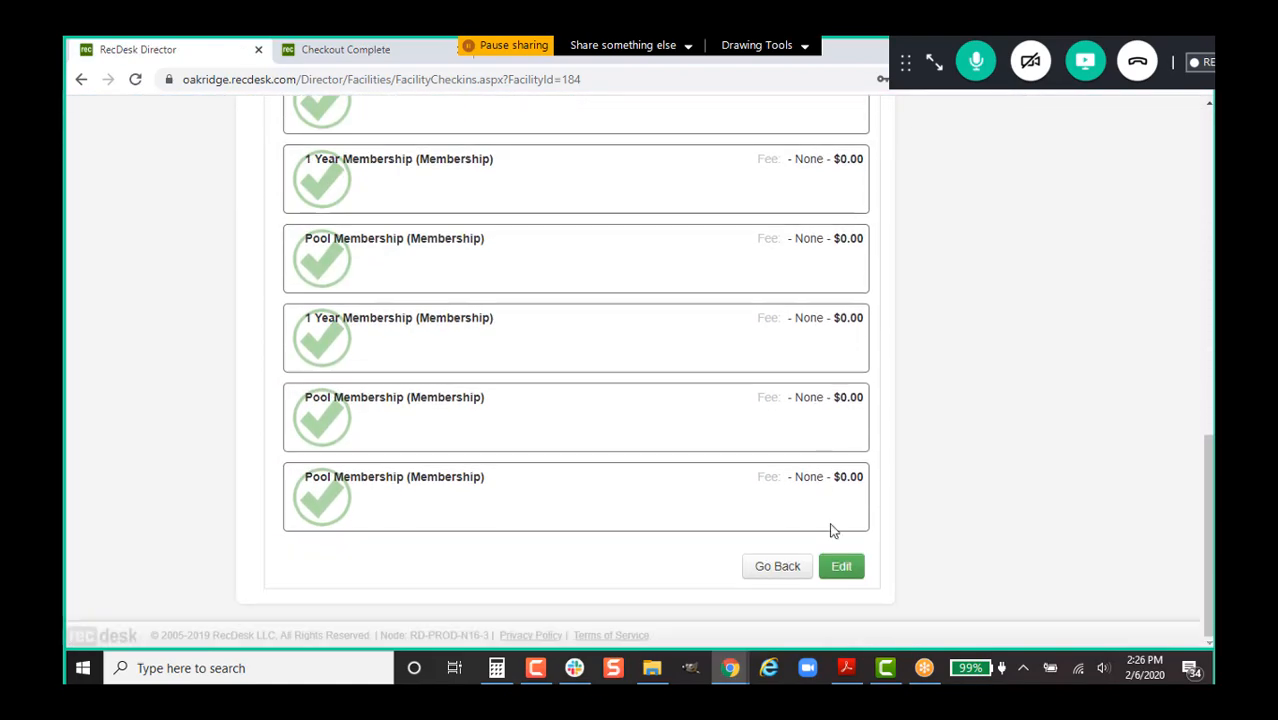
click(836, 566)
scroll(812, 380, down, 4)
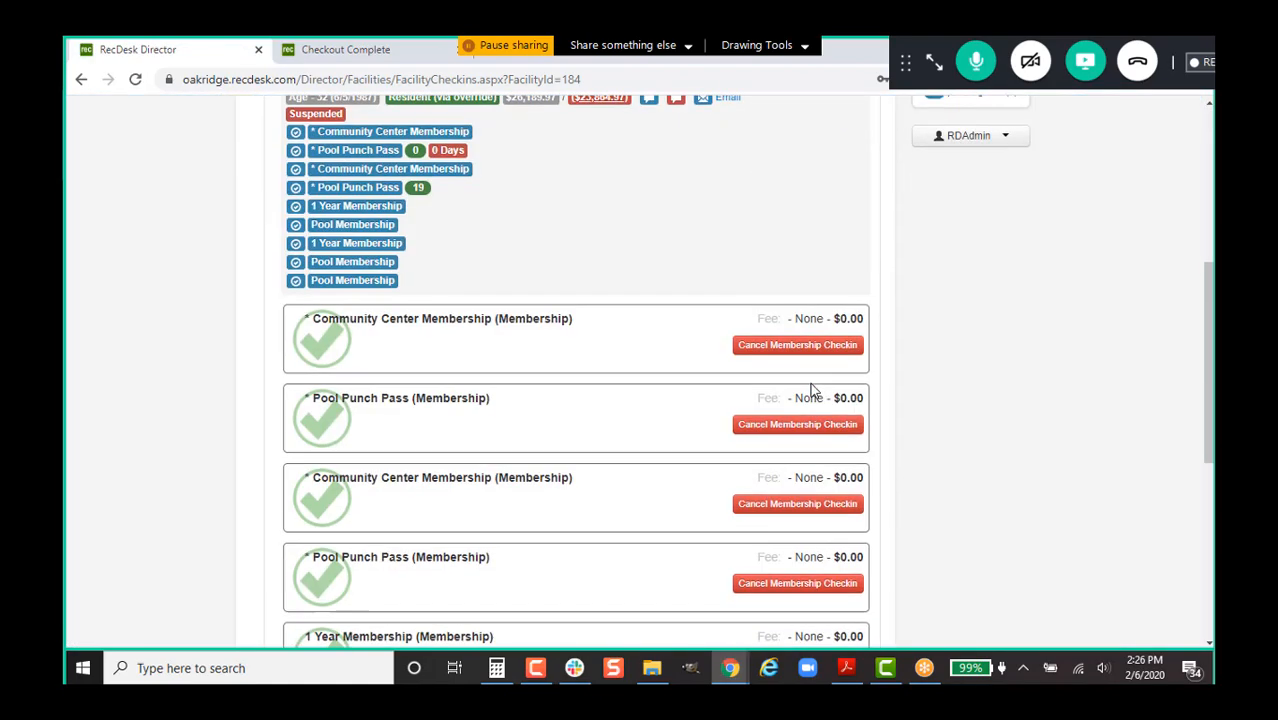
scroll(812, 390, down, 2)
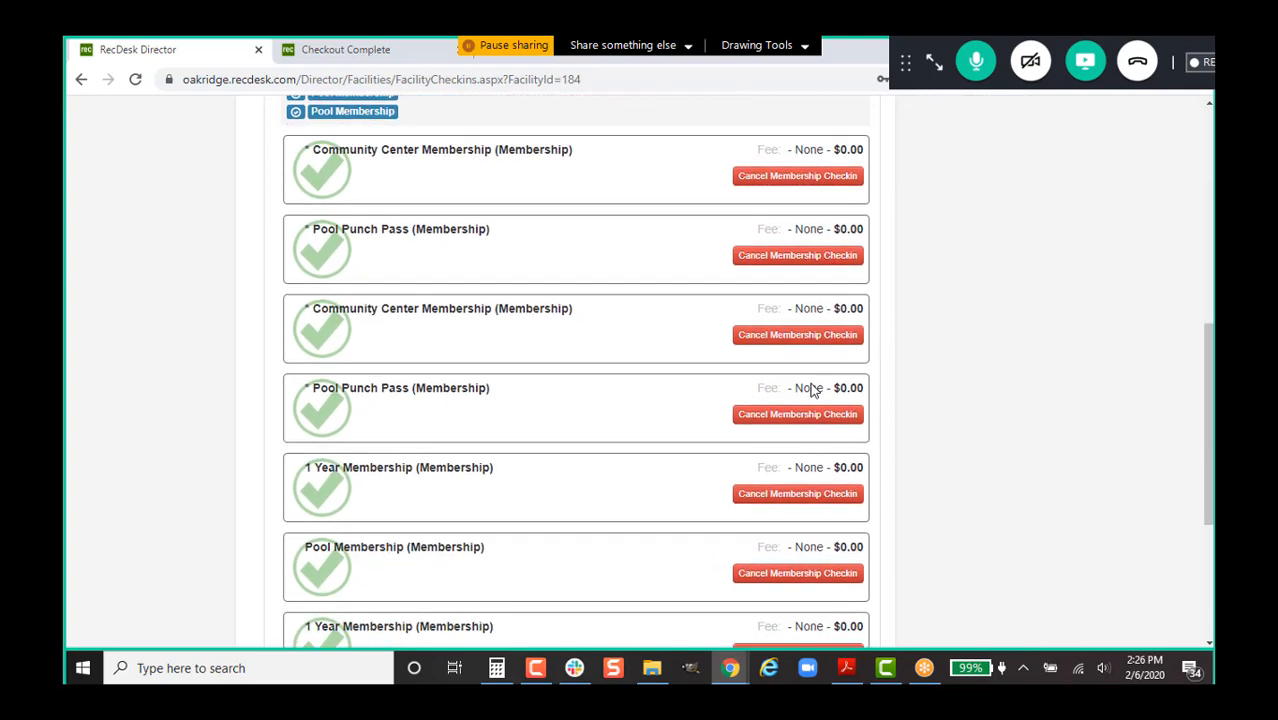
- Cancel both * Pool Punch Pass membership check-ins in the 2:25 PM check-in and save the changes
click(790, 414)
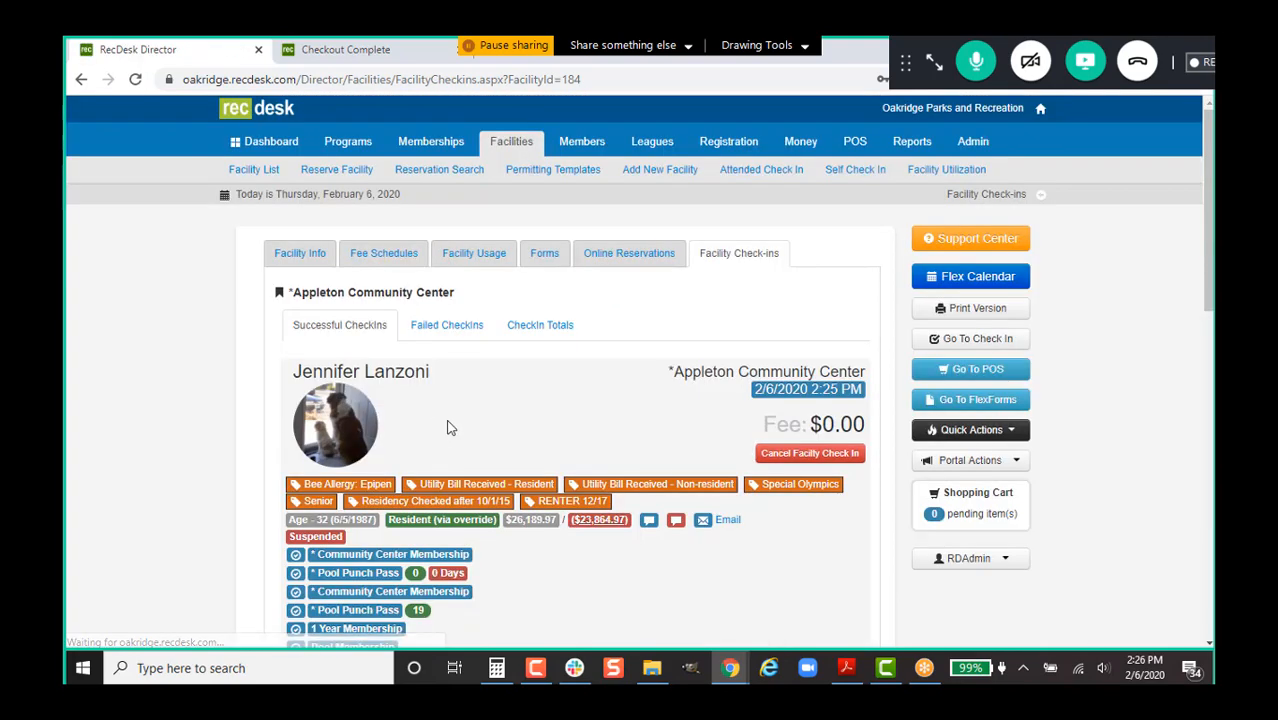
scroll(725, 465, down, 3)
scroll(725, 465, down, 3)
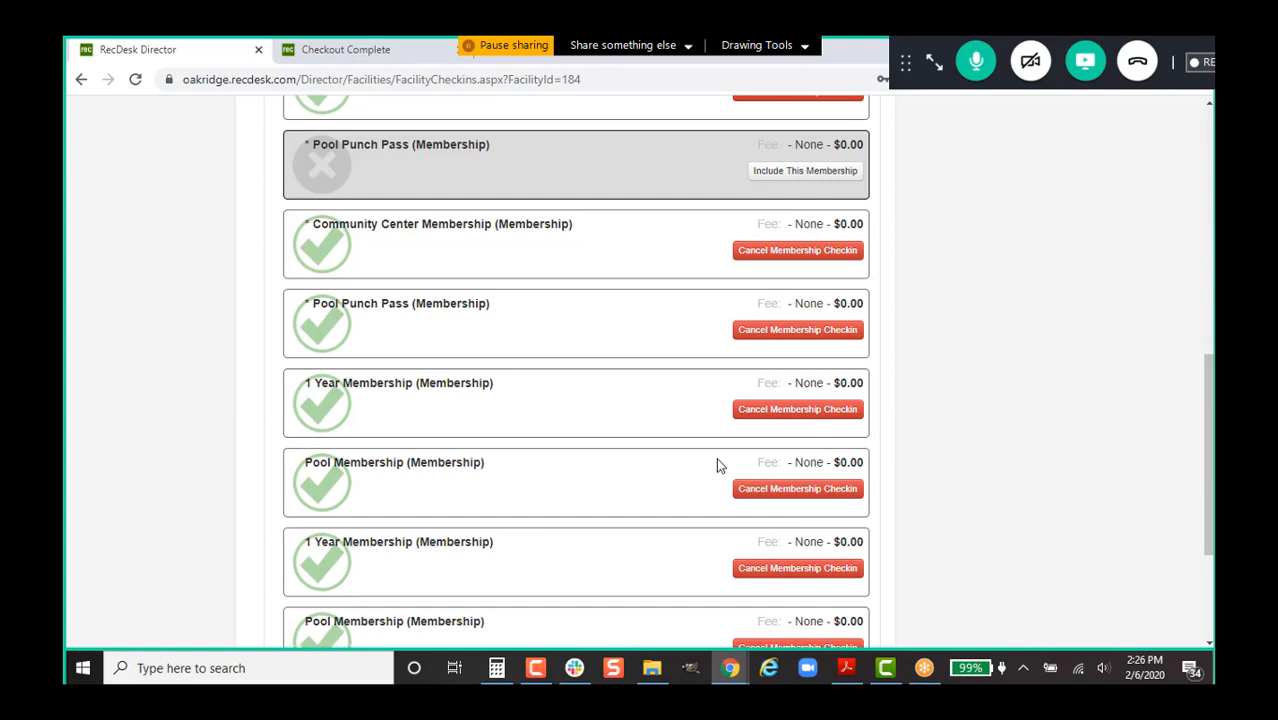
click(742, 332)
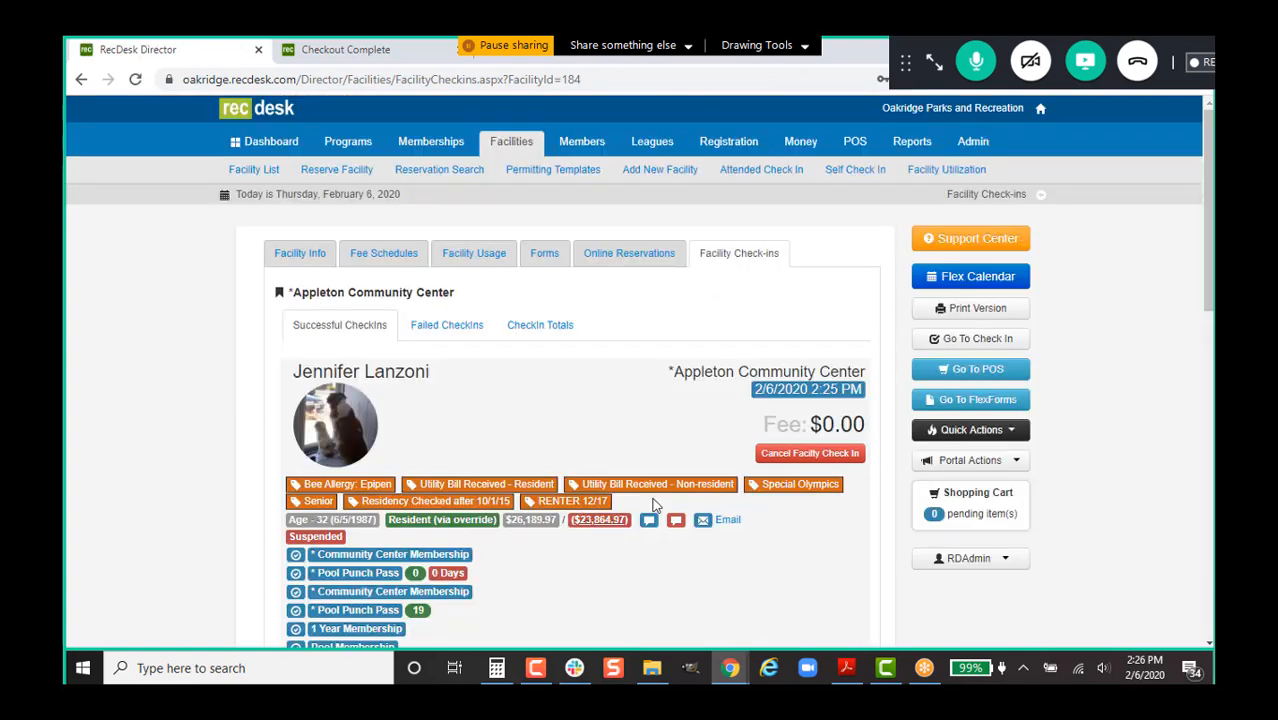
scroll(656, 505, down, 5)
scroll(656, 505, down, 2)
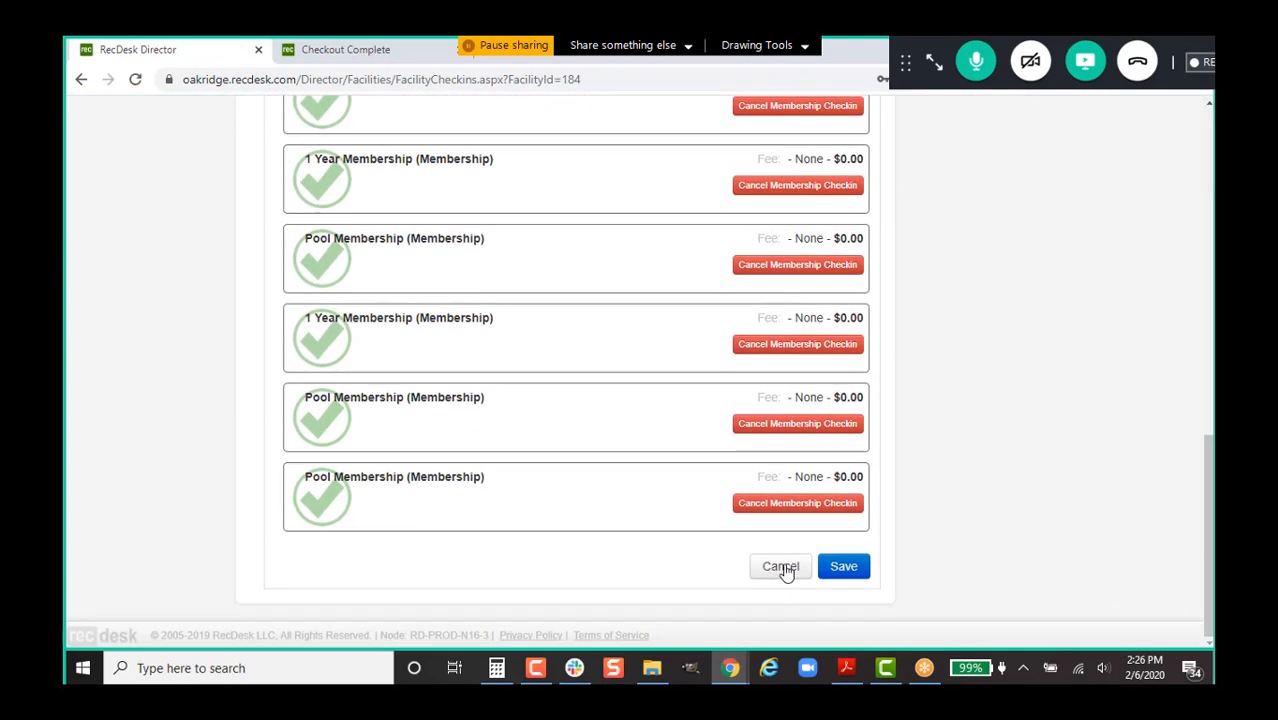
click(853, 570)
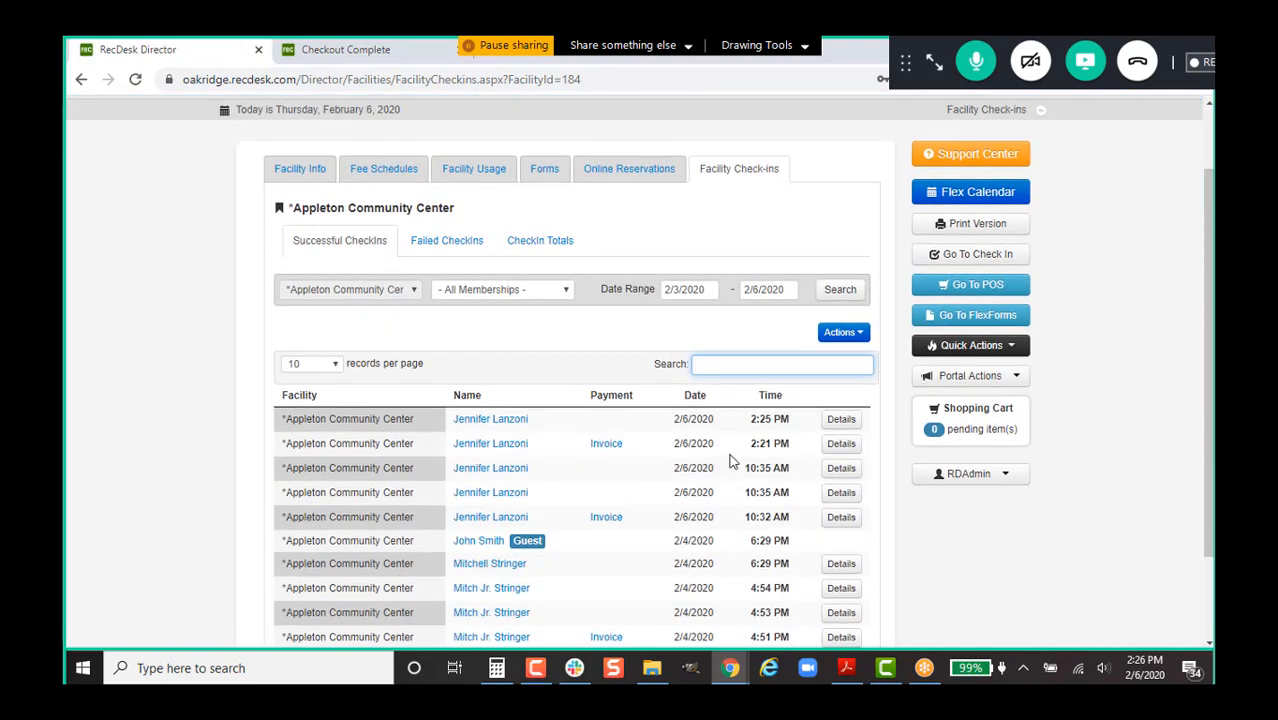
- Open the member's record from the 2:25 PM check-in and review the punches remaining on the Pool Punch Passes
click(502, 420)
scroll(673, 441, down, 2)
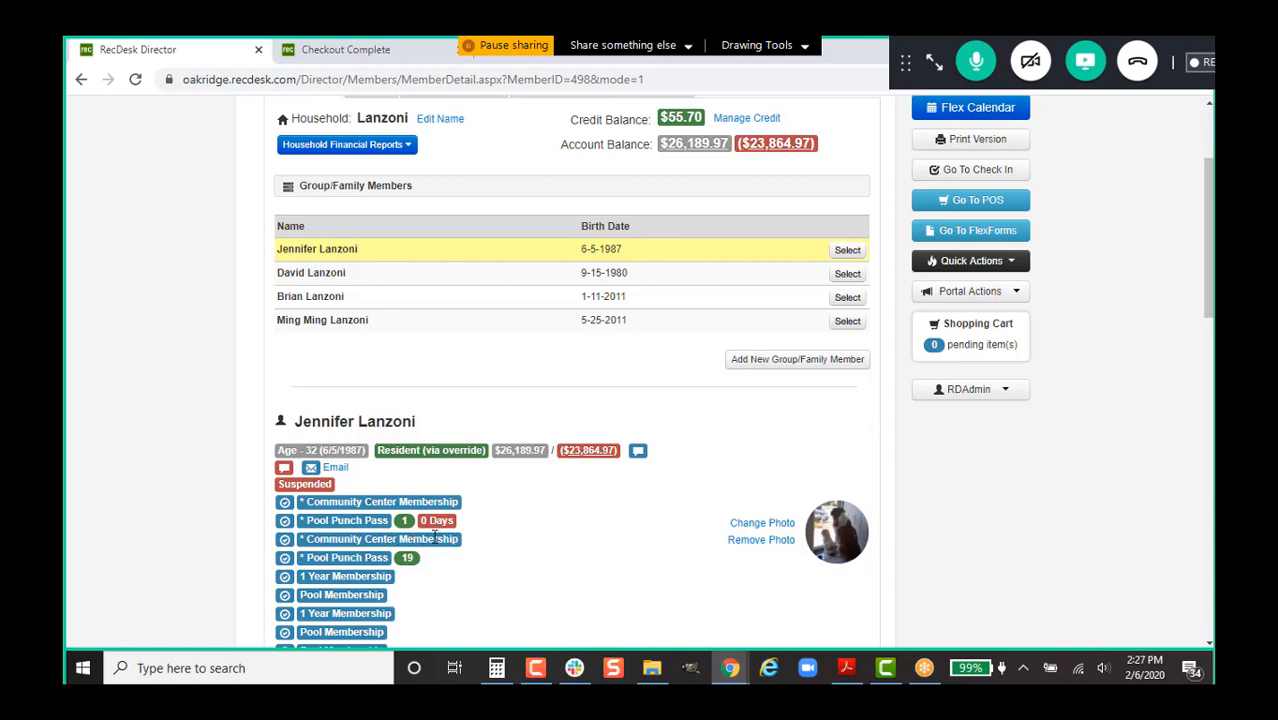
scroll(620, 430, up, 2)
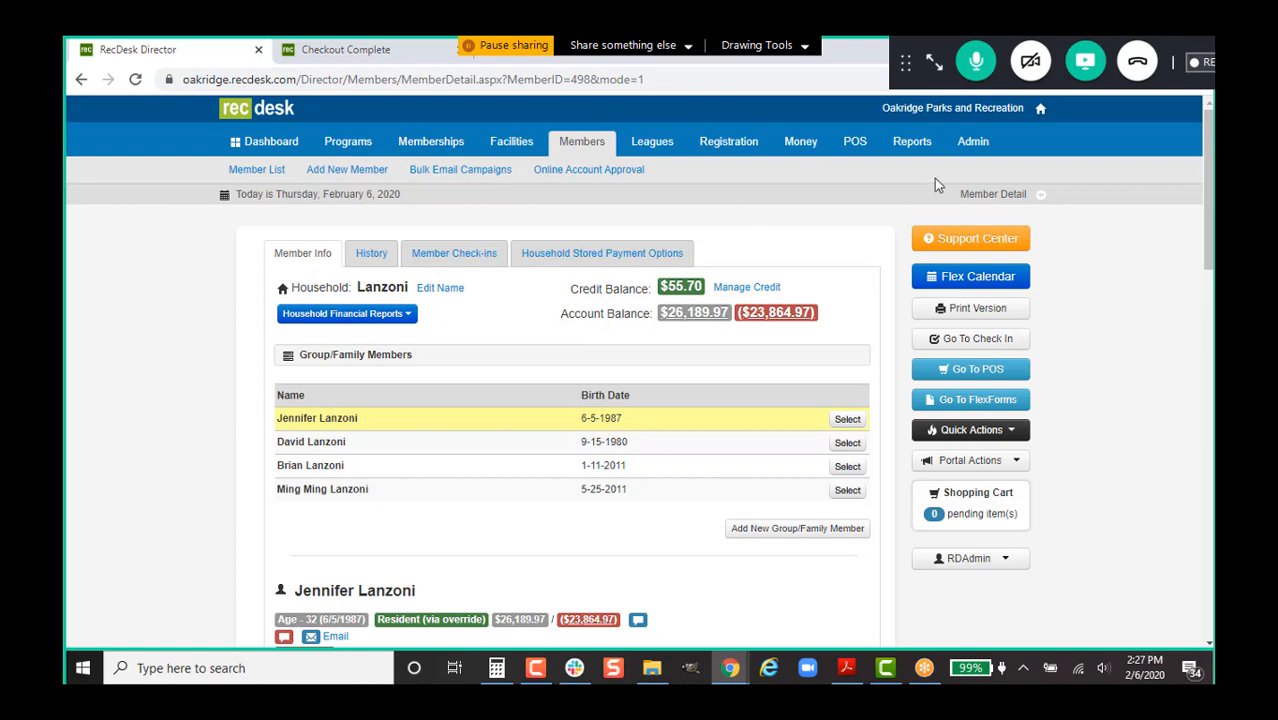
- Open the Facility/Program Checkin report and set its date range to 02/01/2020 through 02/06/2020
click(925, 147)
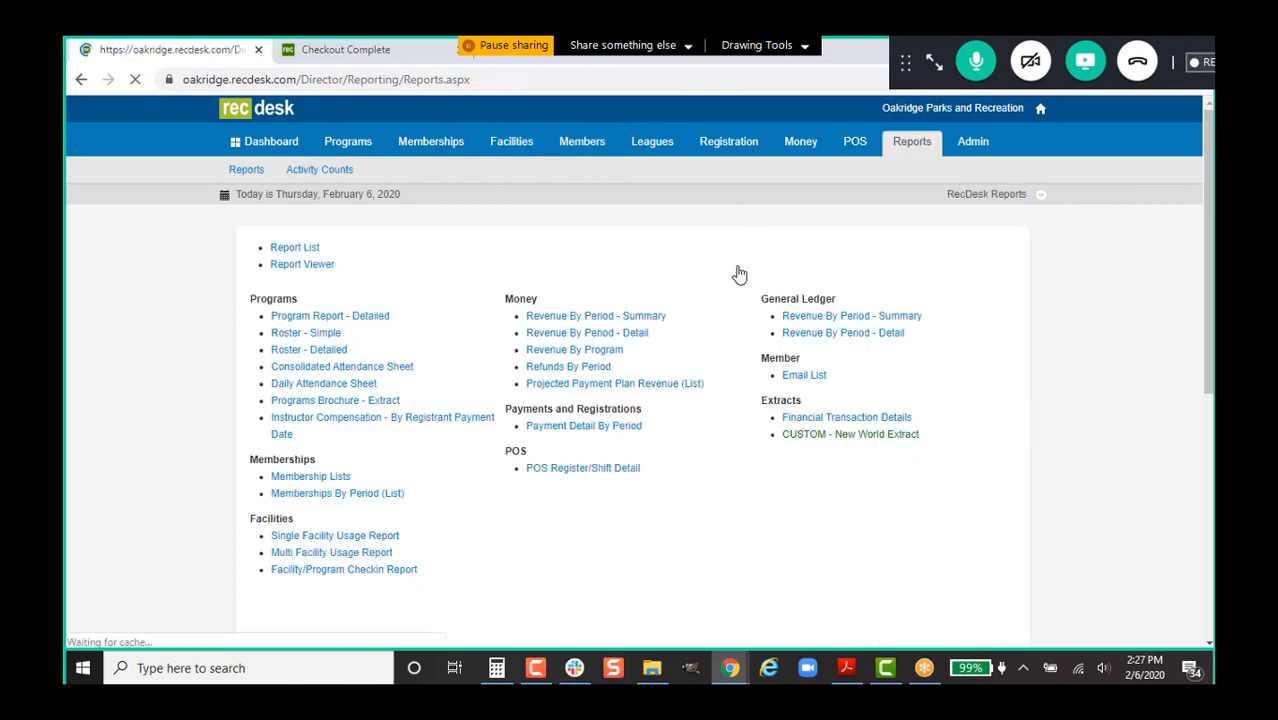
click(400, 578)
click(491, 329)
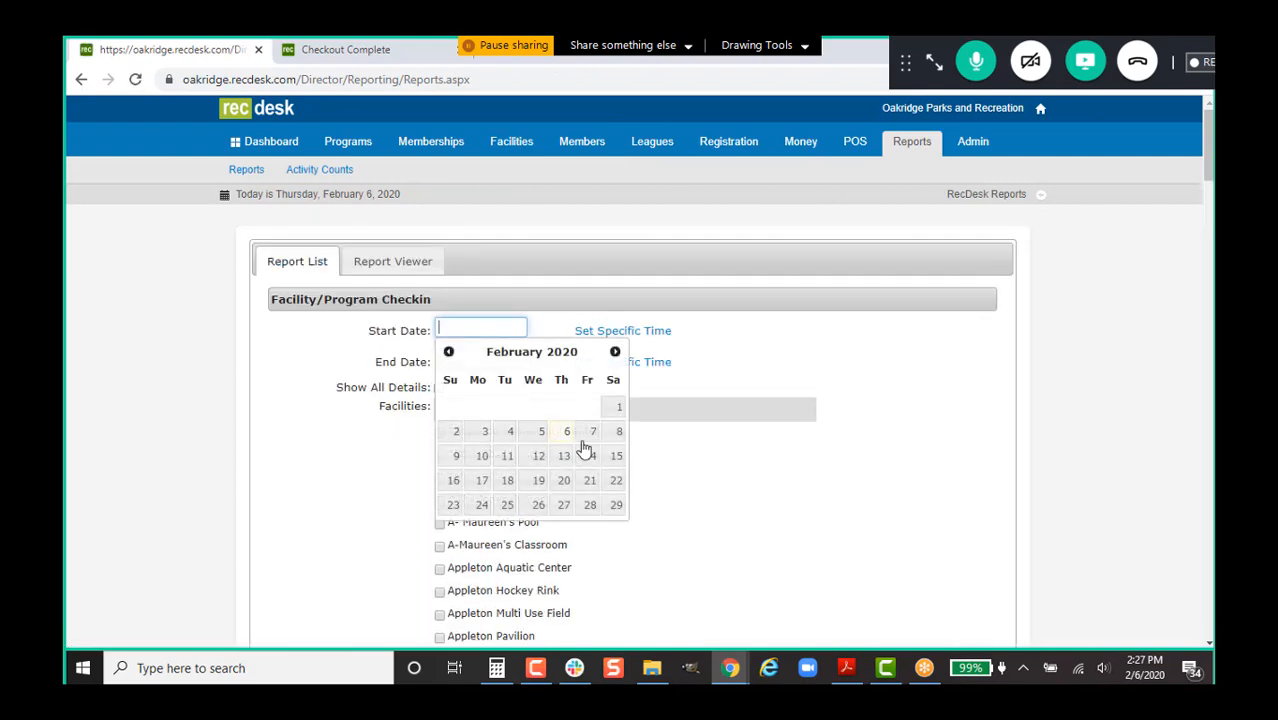
click(613, 408)
click(505, 362)
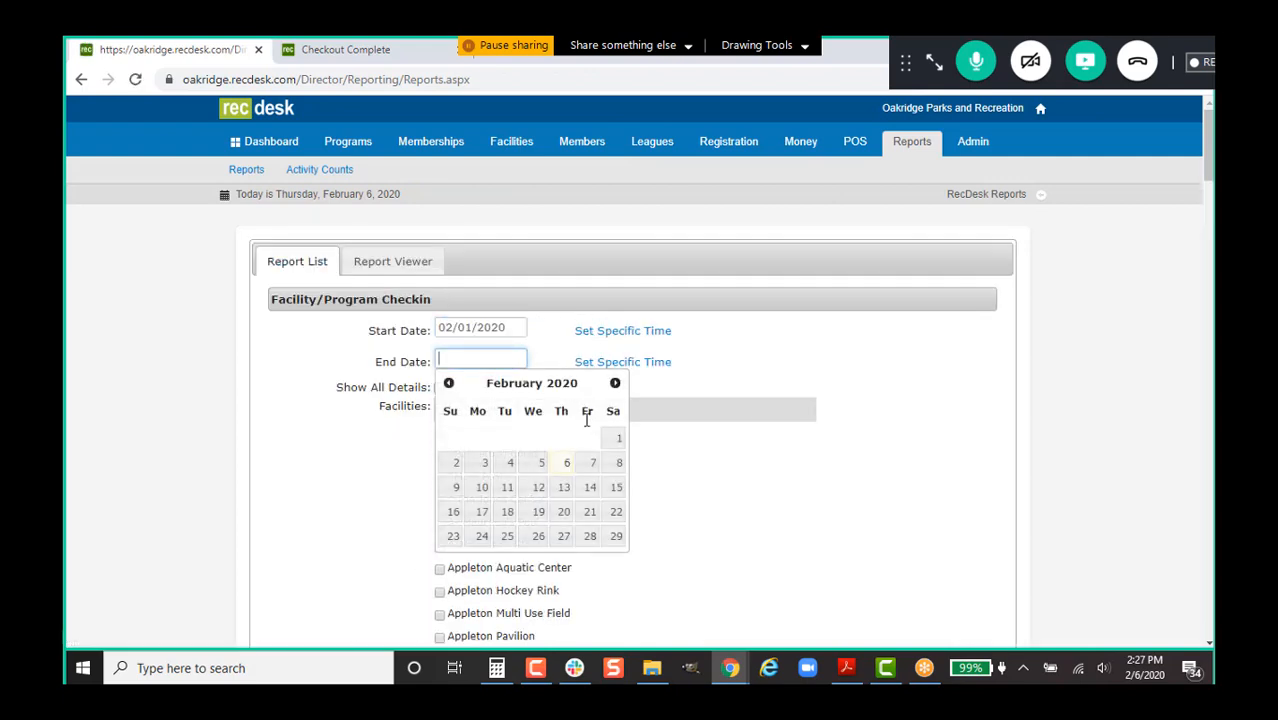
click(565, 468)
- Include all details and all facilities in the Facility/Program Checkin report and generate it
click(439, 389)
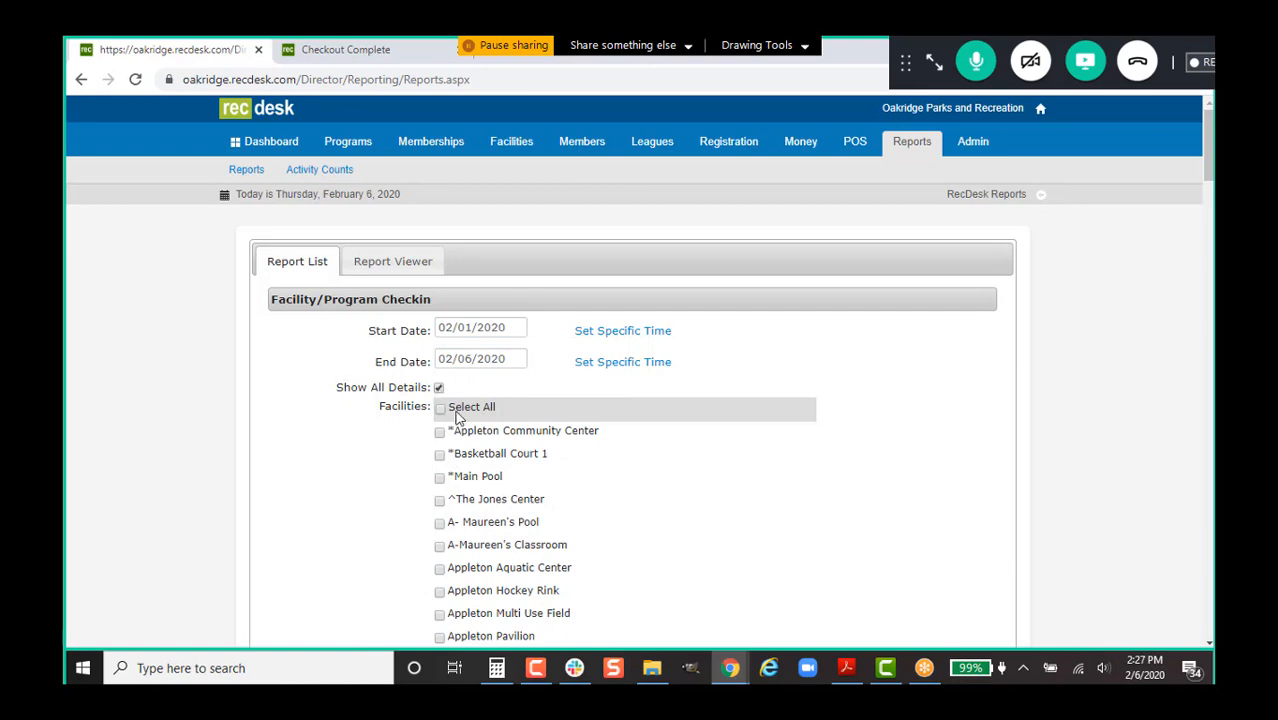
click(441, 410)
scroll(699, 495, down, 4)
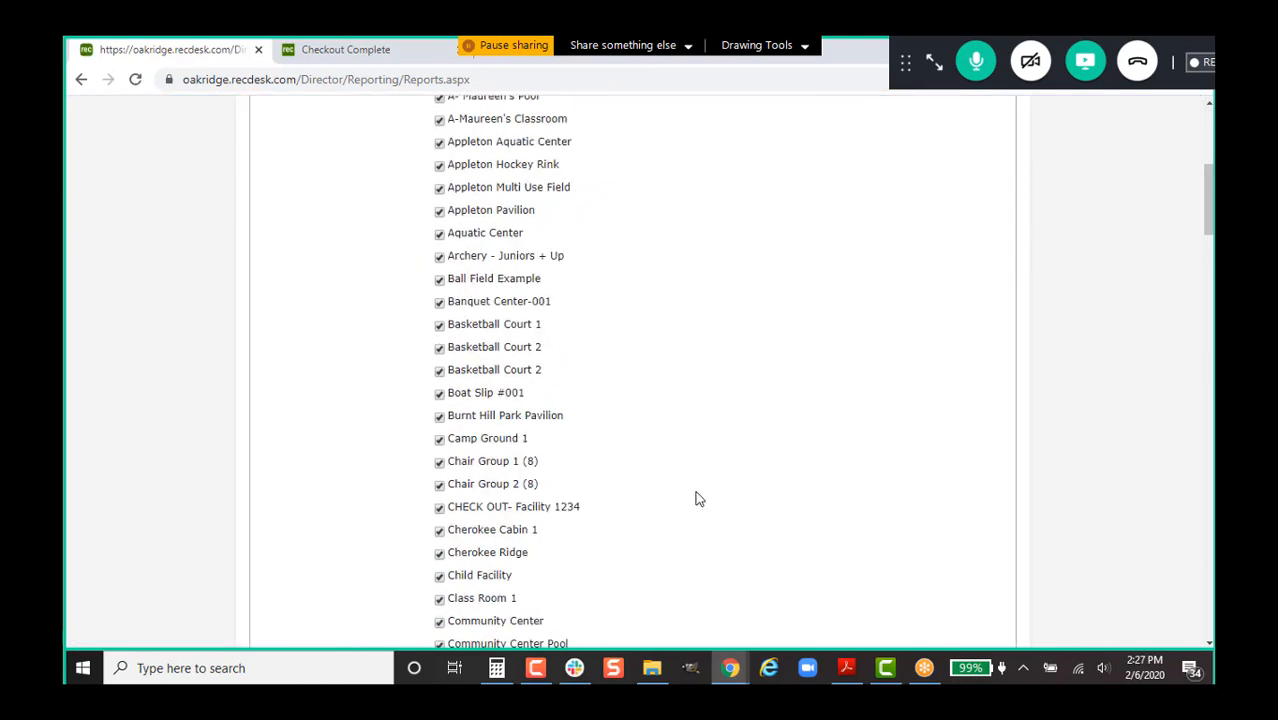
scroll(699, 498, down, 20)
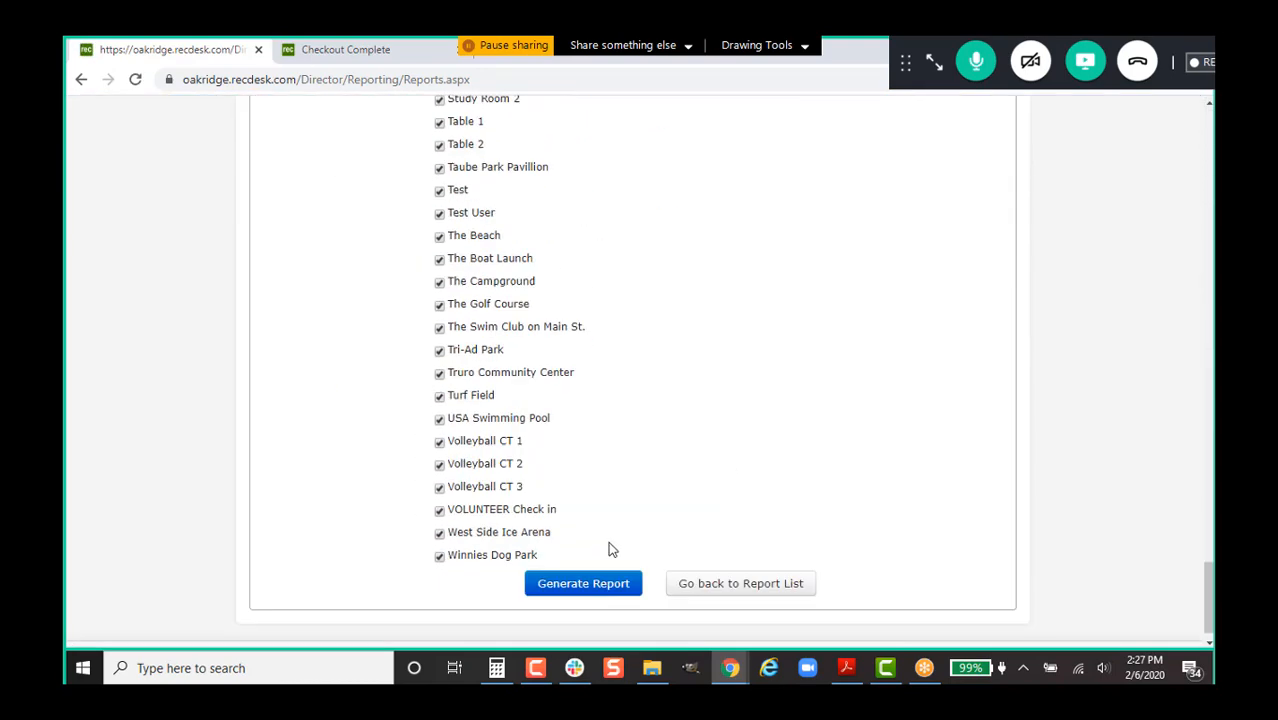
click(603, 578)
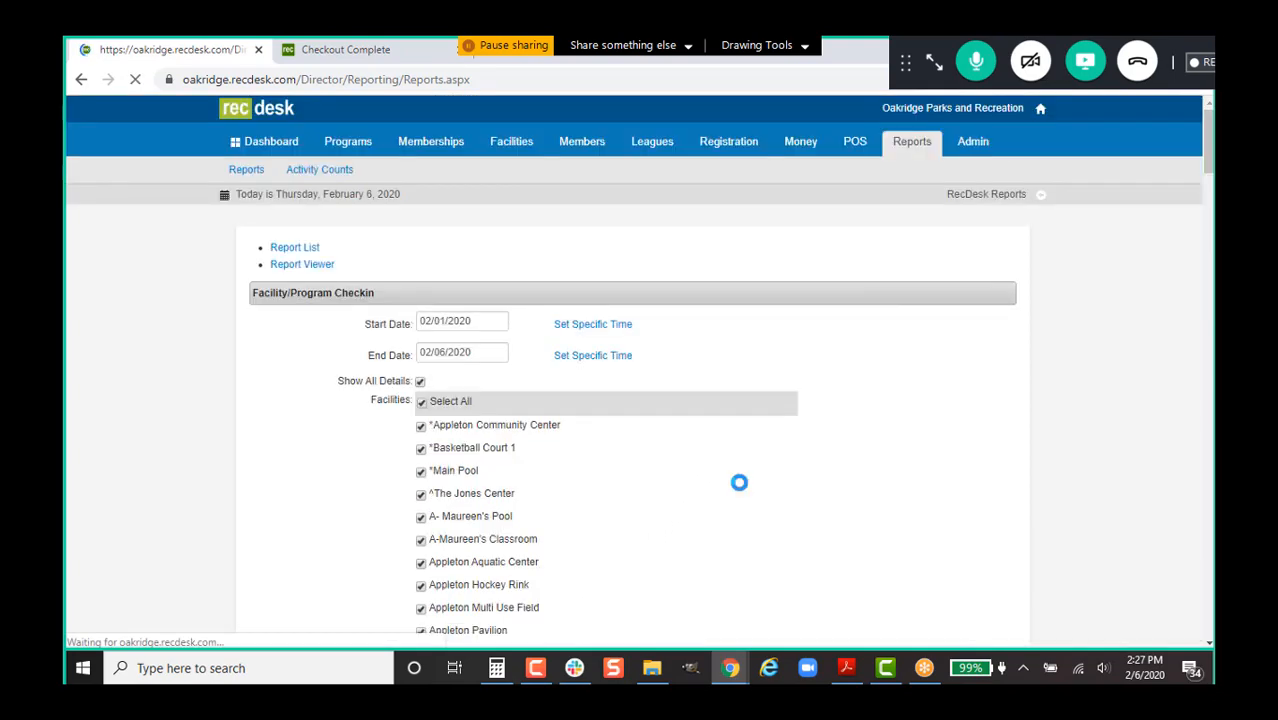
- Examine the Facility CheckIns report's check-in counts, dates and fees for each membership and program at *Appleton Community Center
scroll(1071, 458, down, 2)
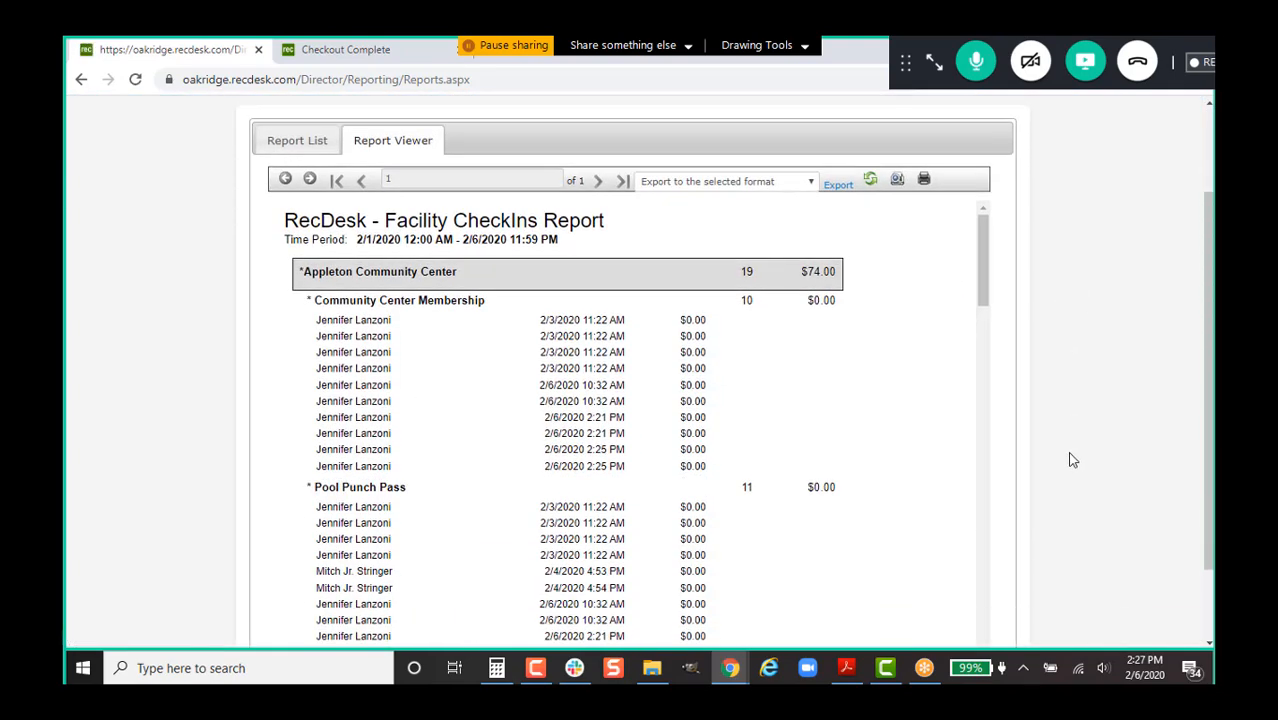
scroll(1071, 458, down, 1)
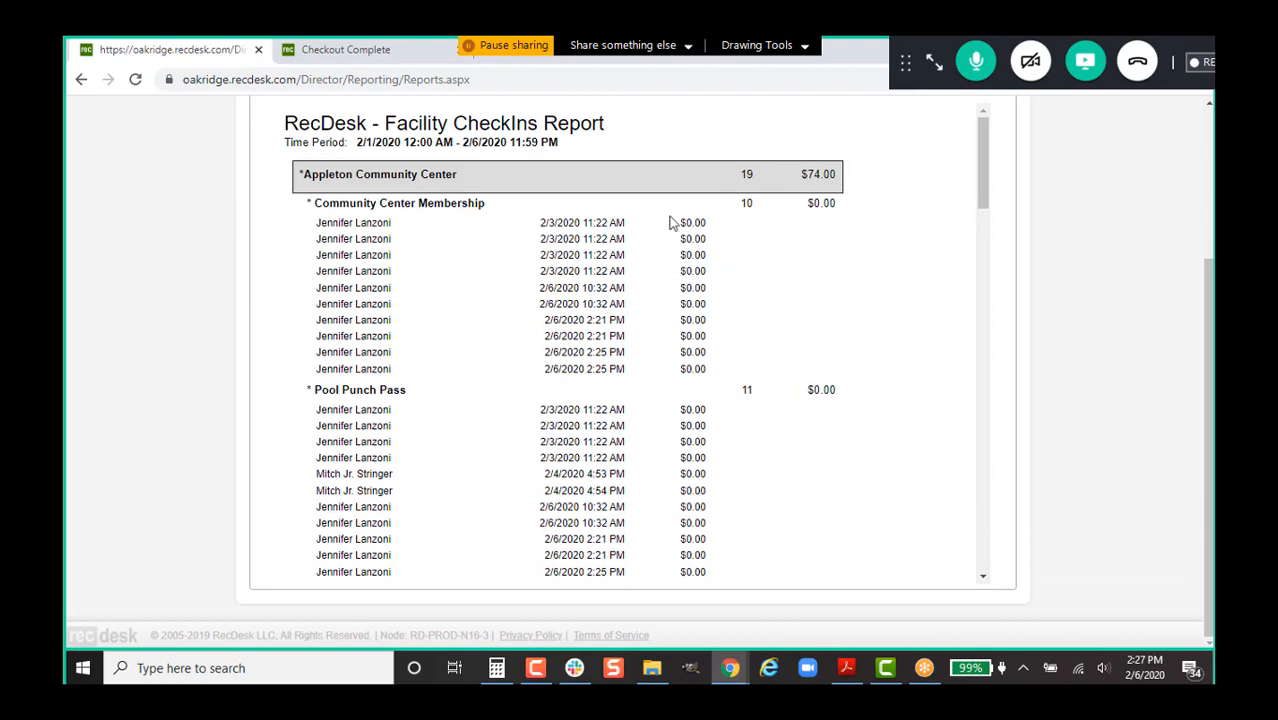
scroll(730, 440, down, 2)
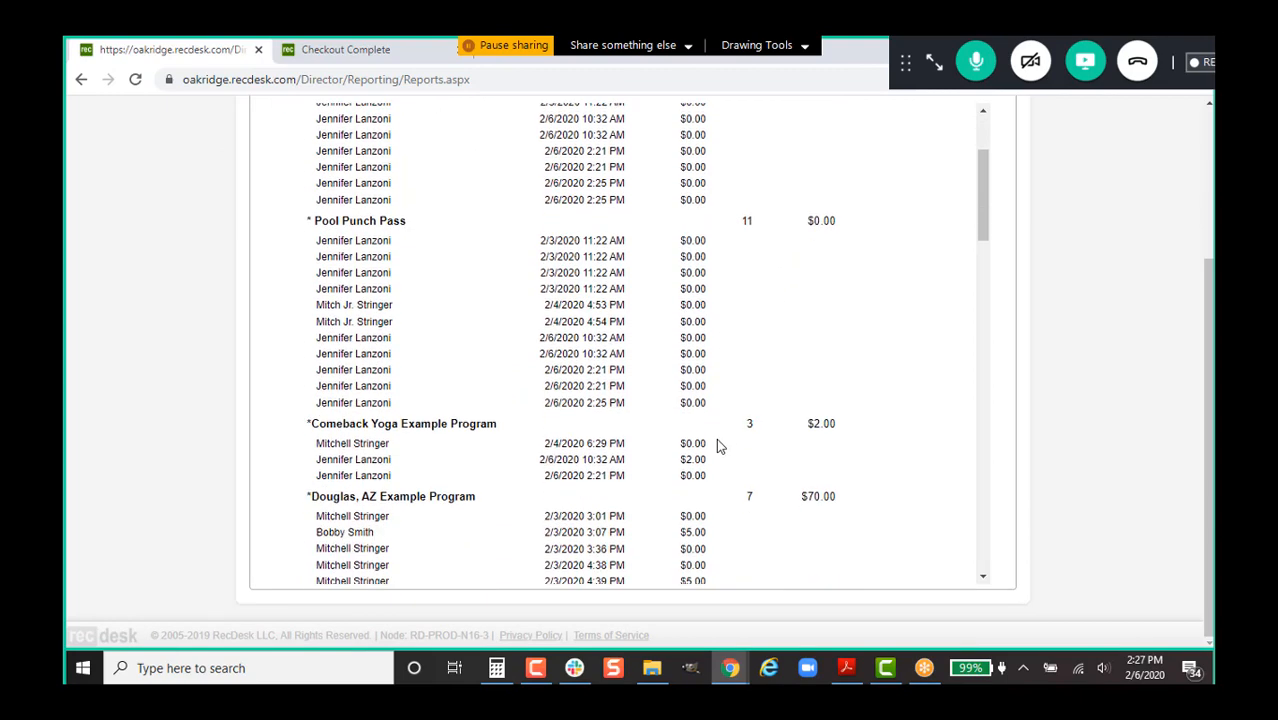
scroll(725, 427, down, 1)
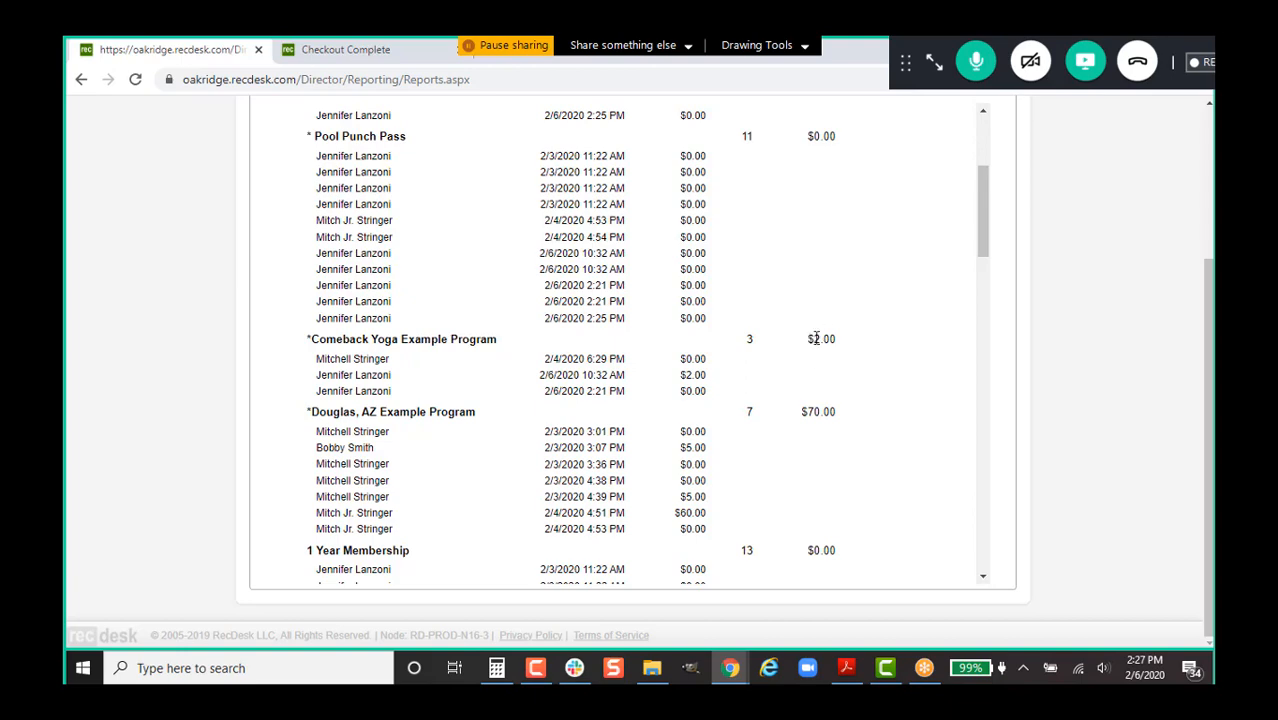
scroll(783, 426, down, 6)
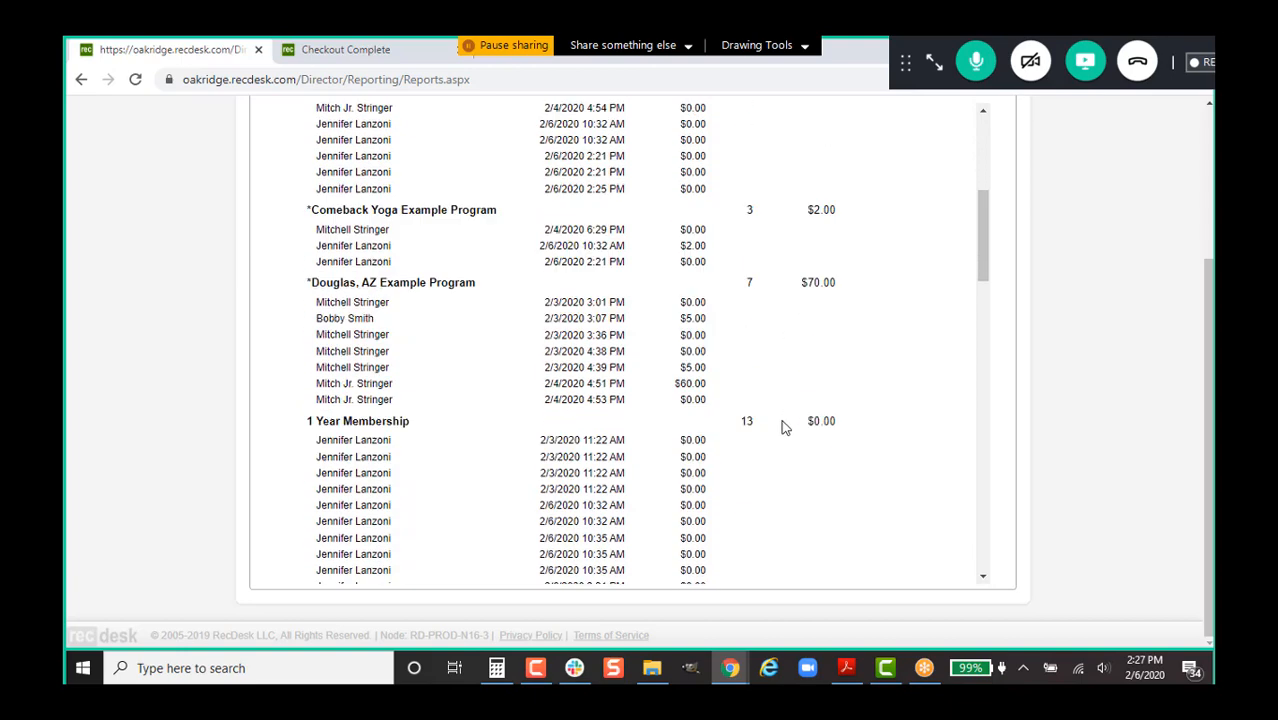
scroll(783, 427, down, 2)
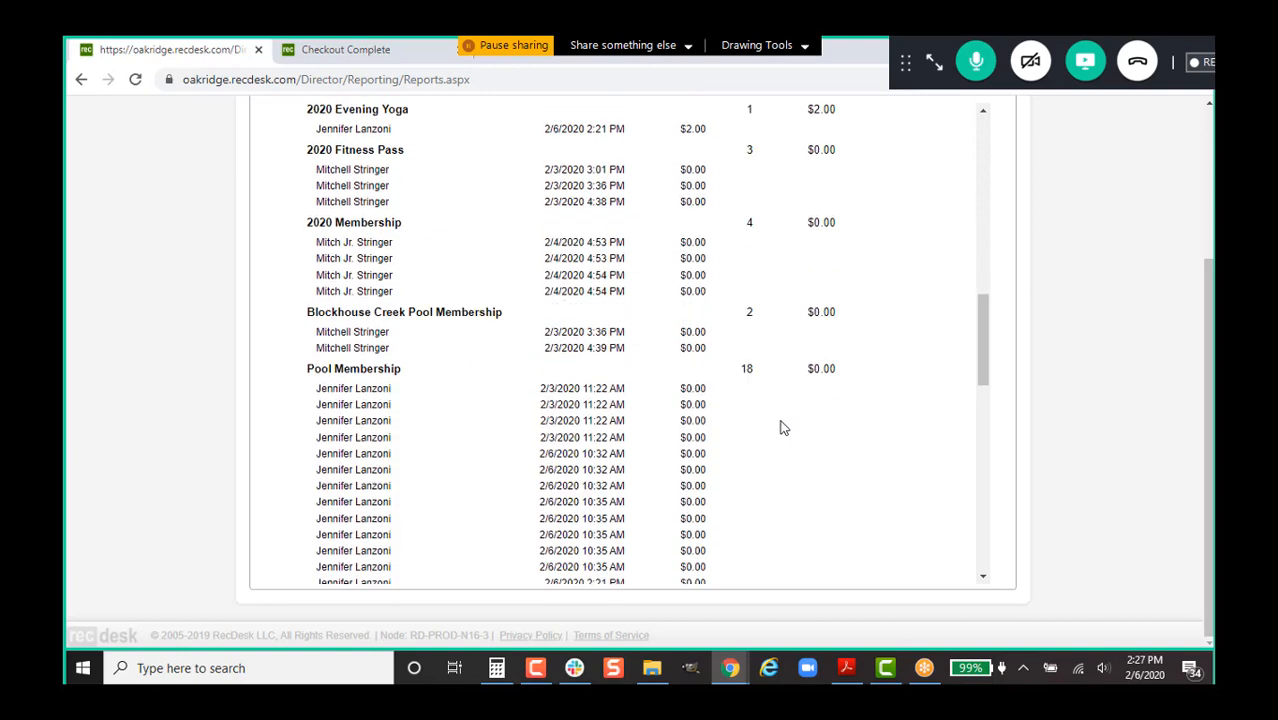
scroll(783, 424, up, 10)
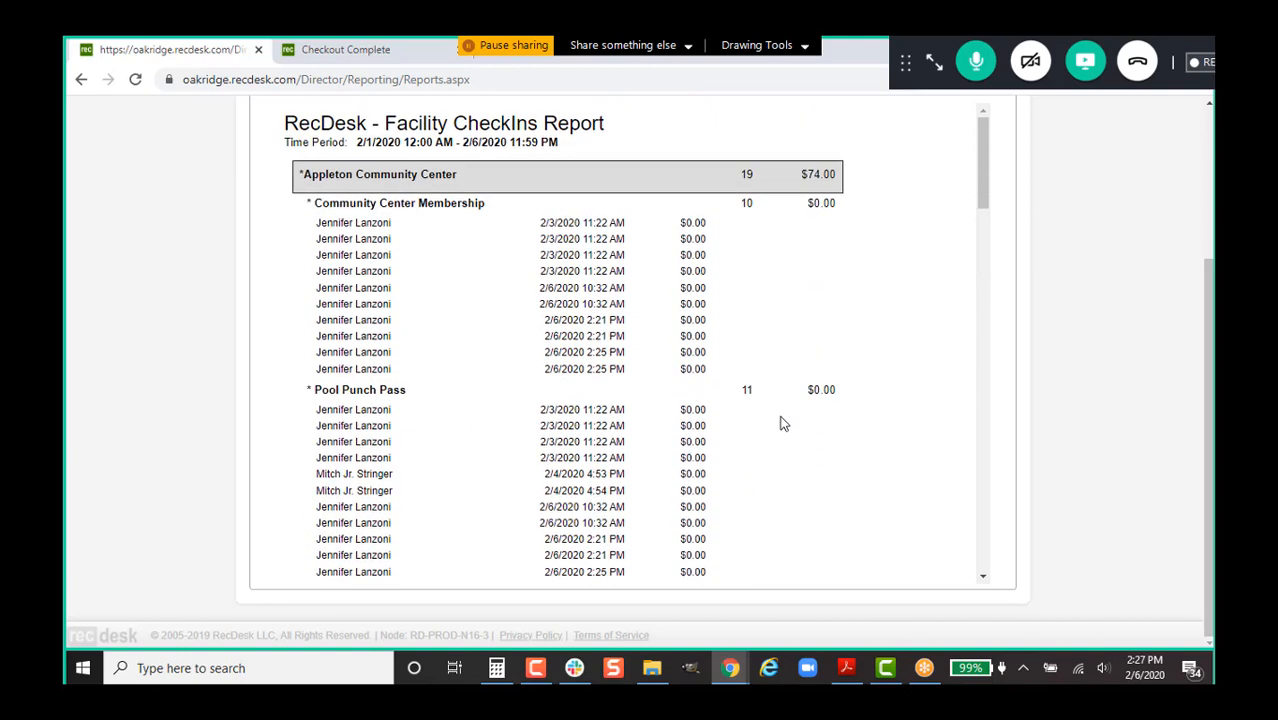
scroll(286, 353, up, 2)
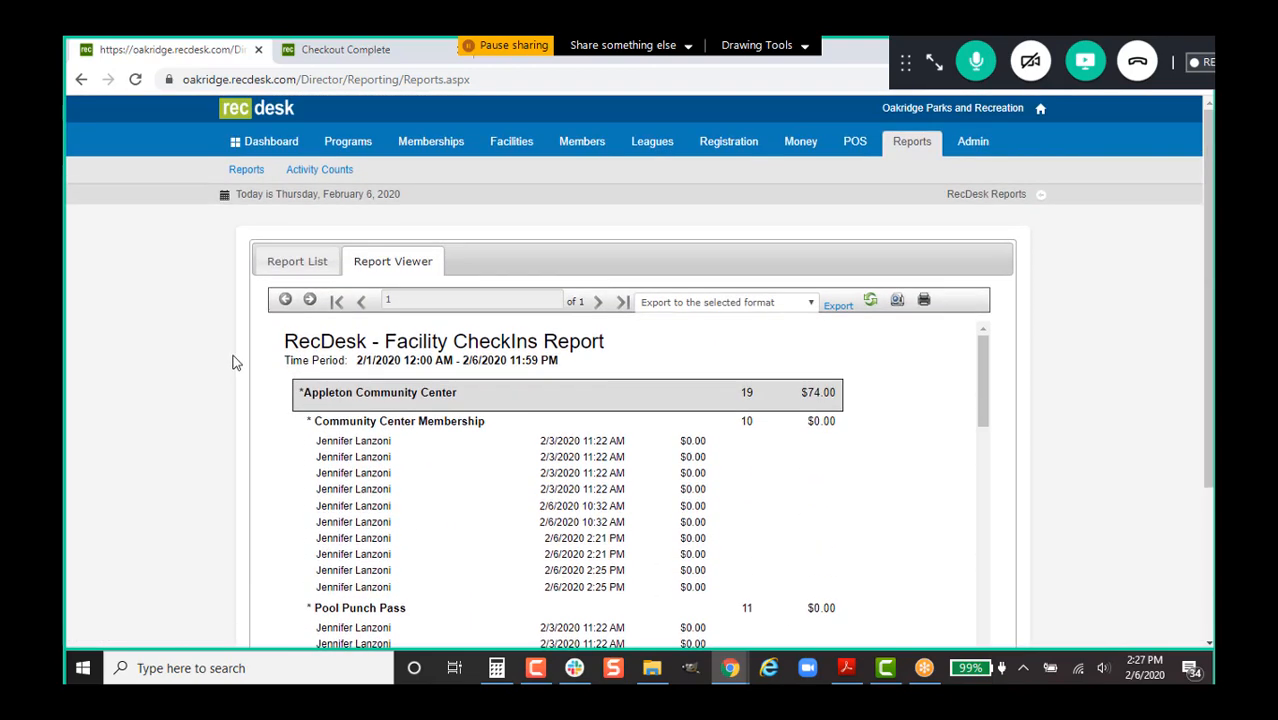
- Search the member list by partial last name and open the record of the member enrolled in the Pool Punch Passes
click(598, 141)
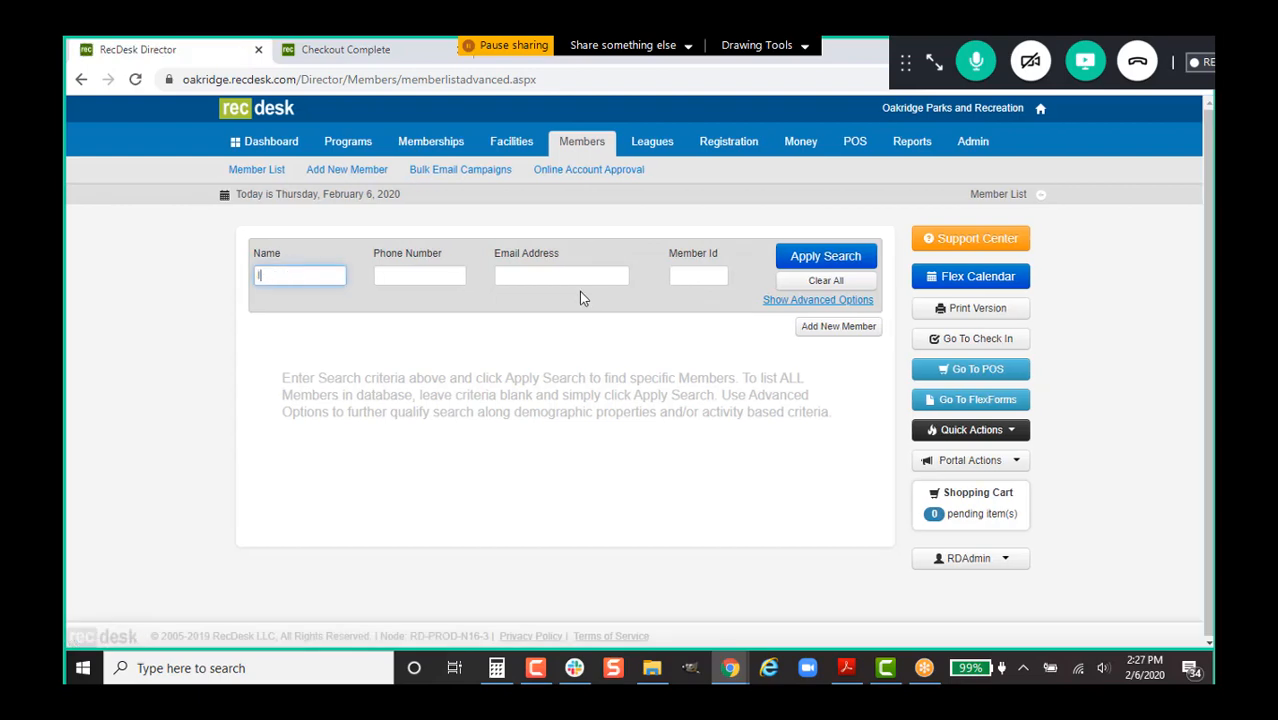
text(lanz)
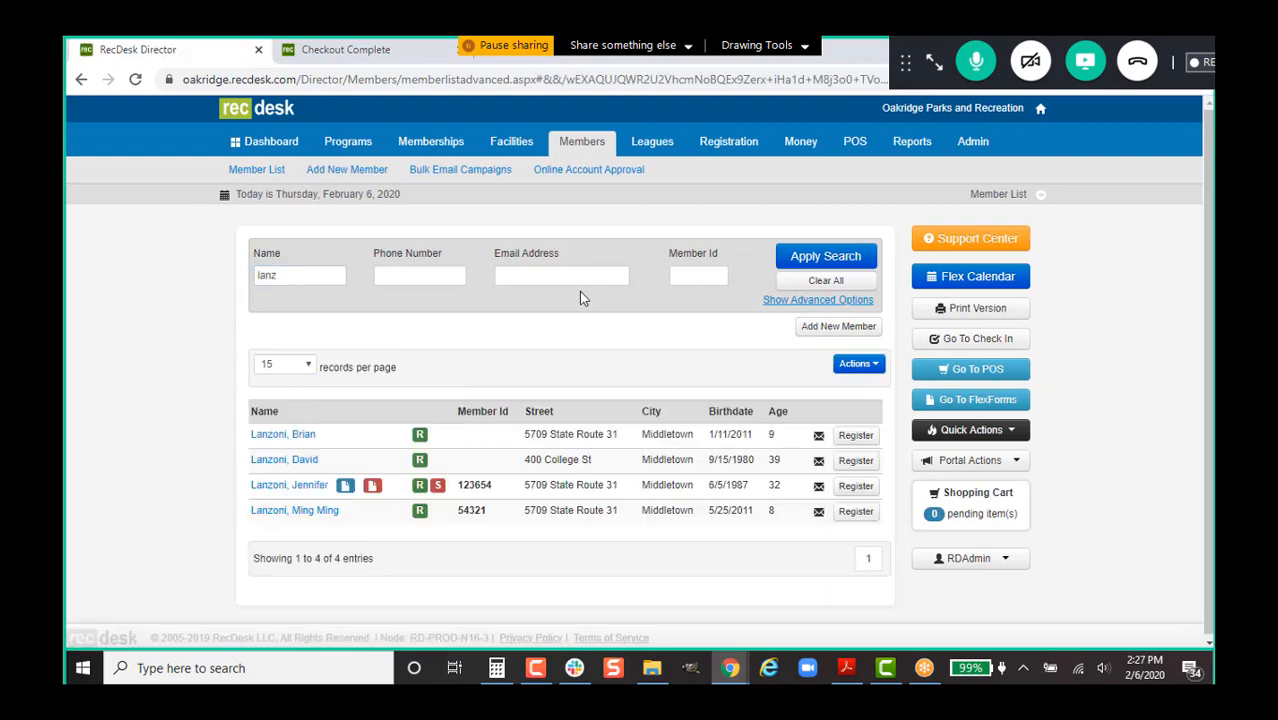
click(300, 485)
scroll(675, 499, down, 3)
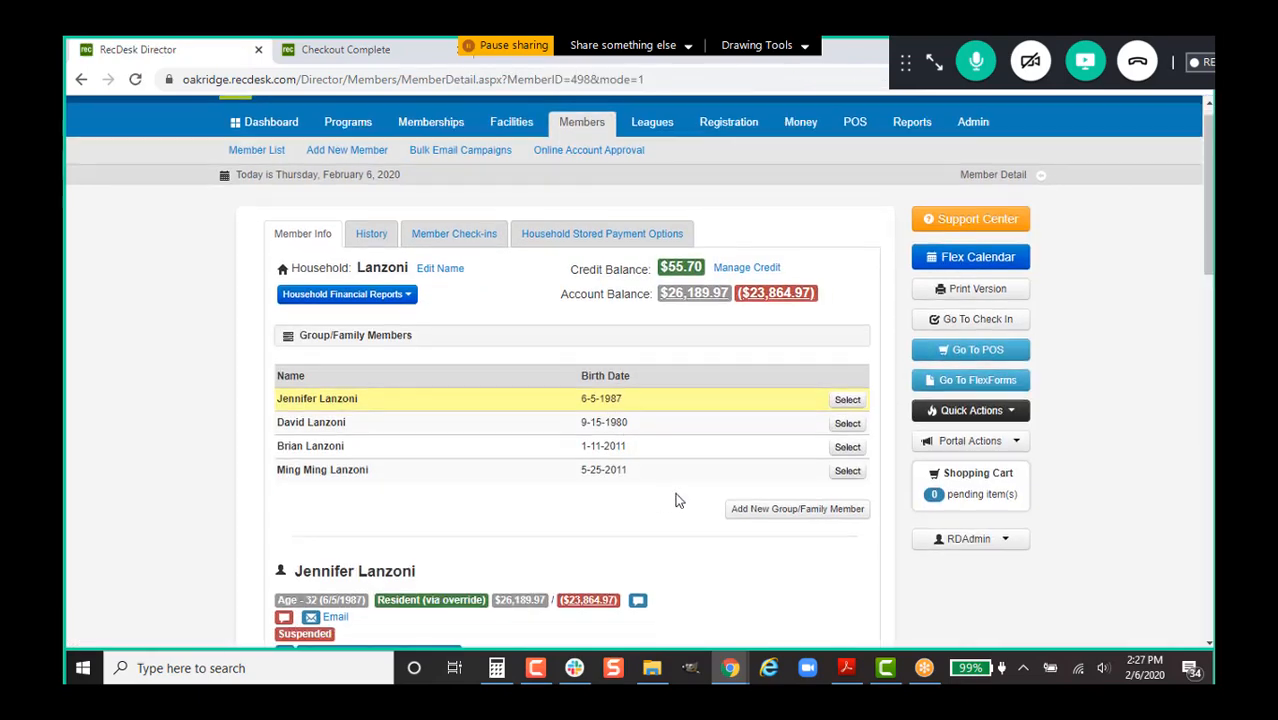
- Open the member's profile for editing, highlight the Member Id used as unique or barcode id, and return to the member's details
scroll(677, 500, down, 4)
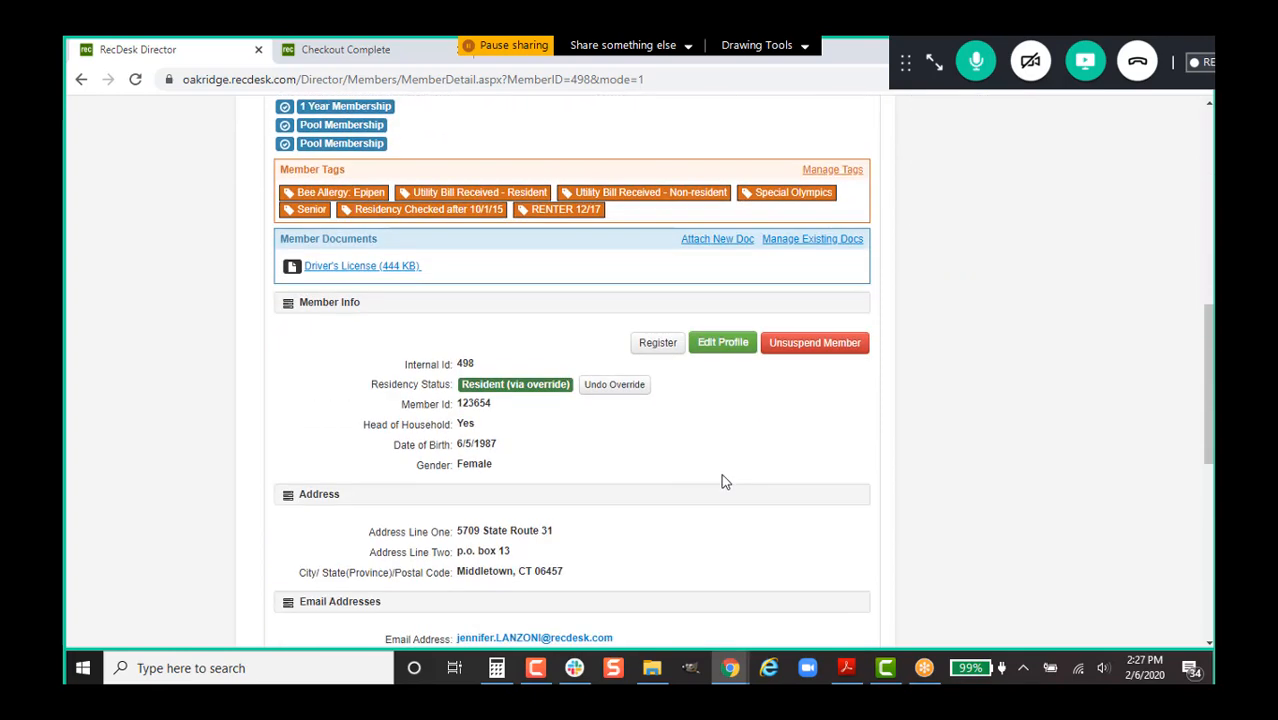
click(768, 346)
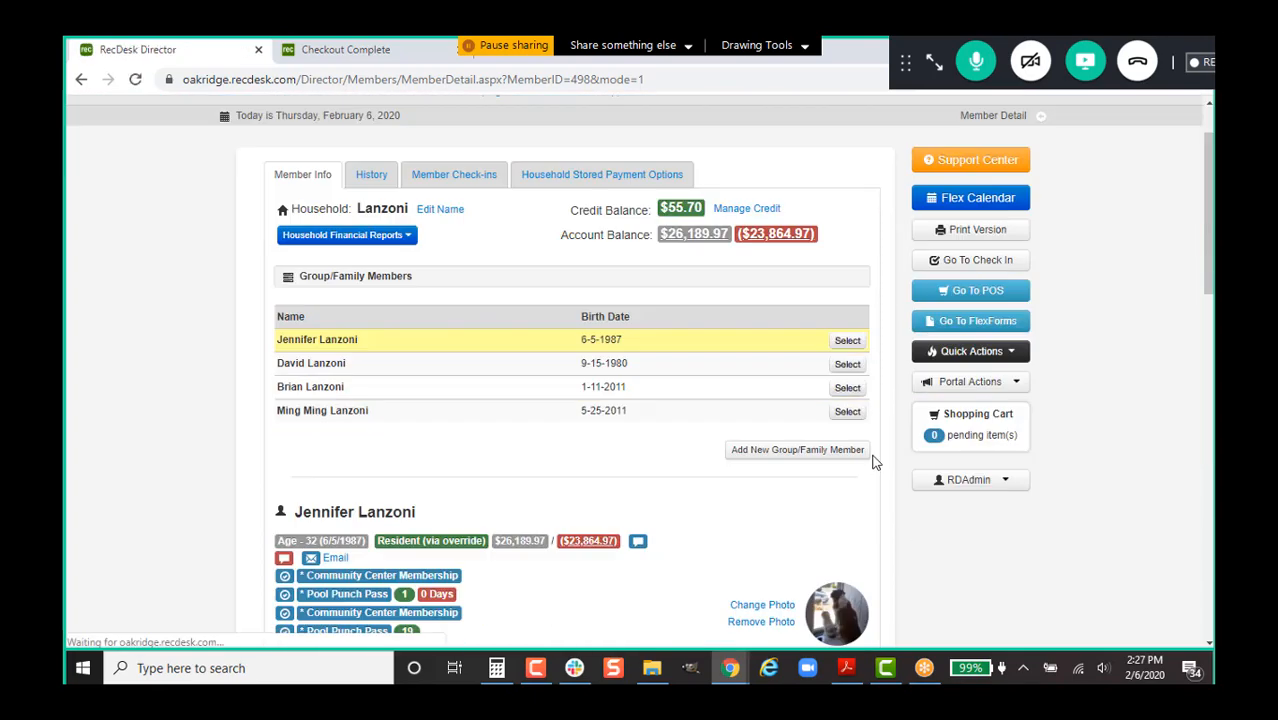
click(833, 408)
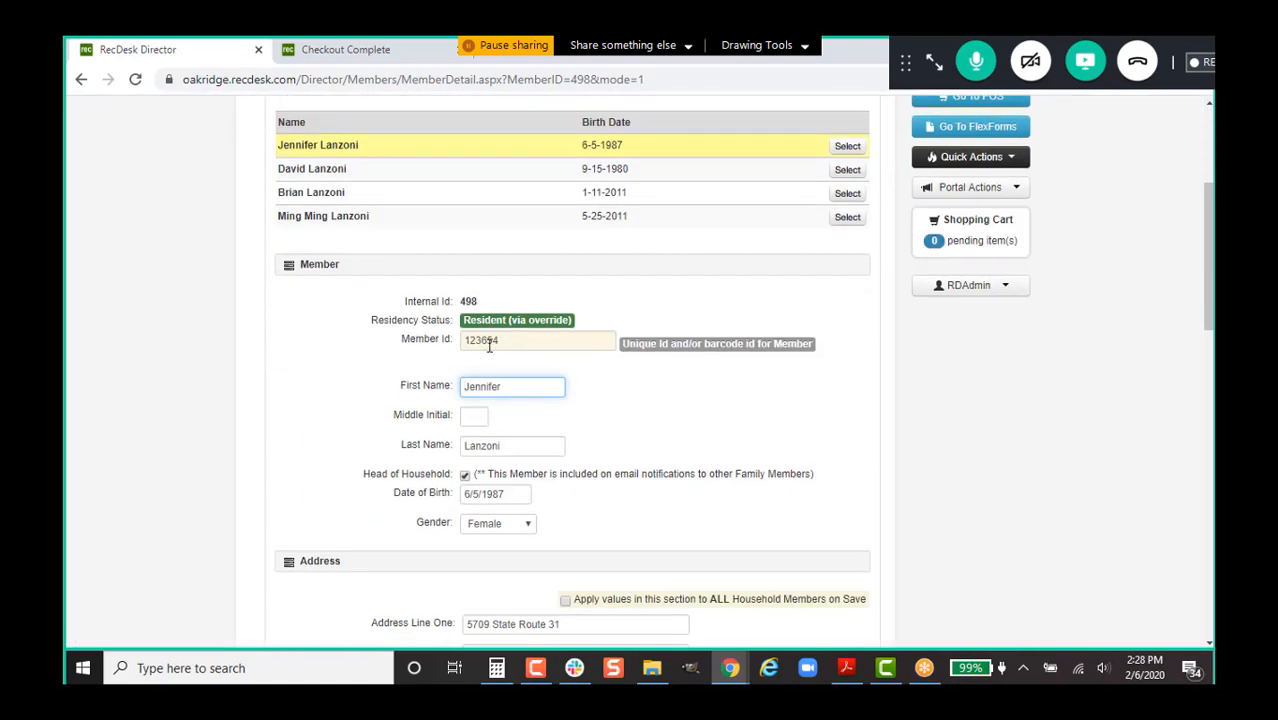
double_click(507, 342)
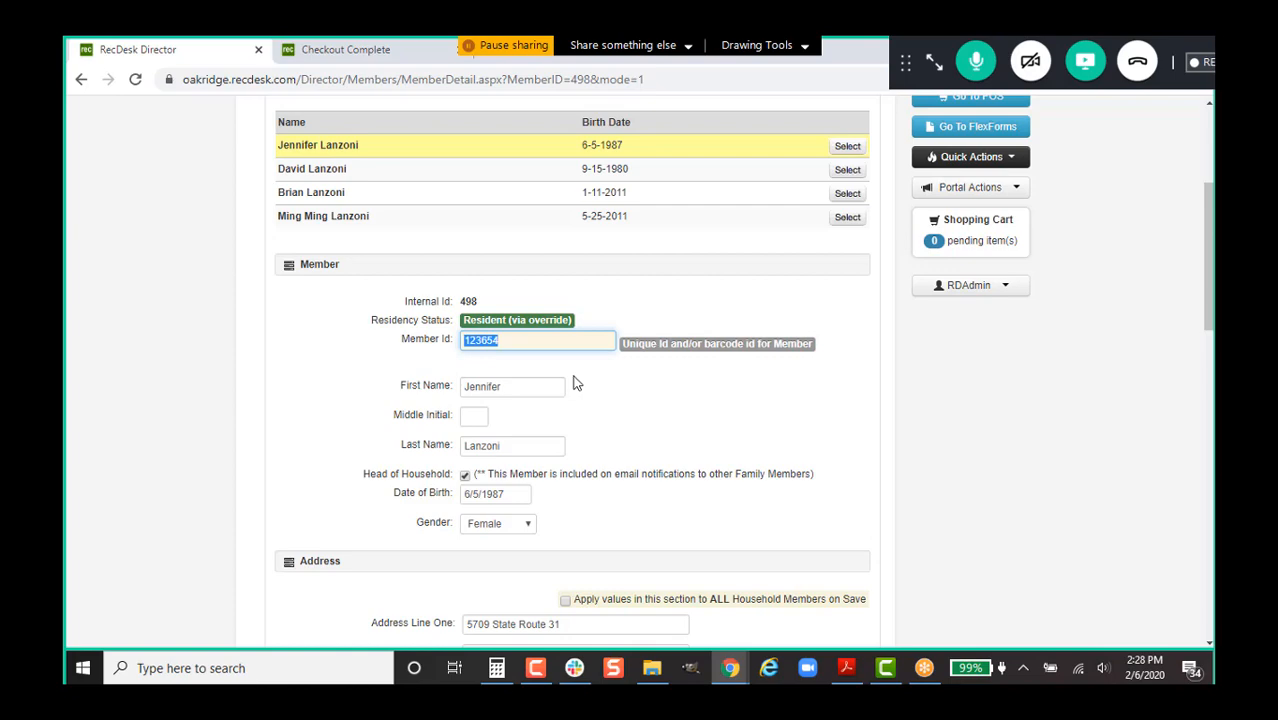
scroll(782, 543, down, 12)
click(844, 505)
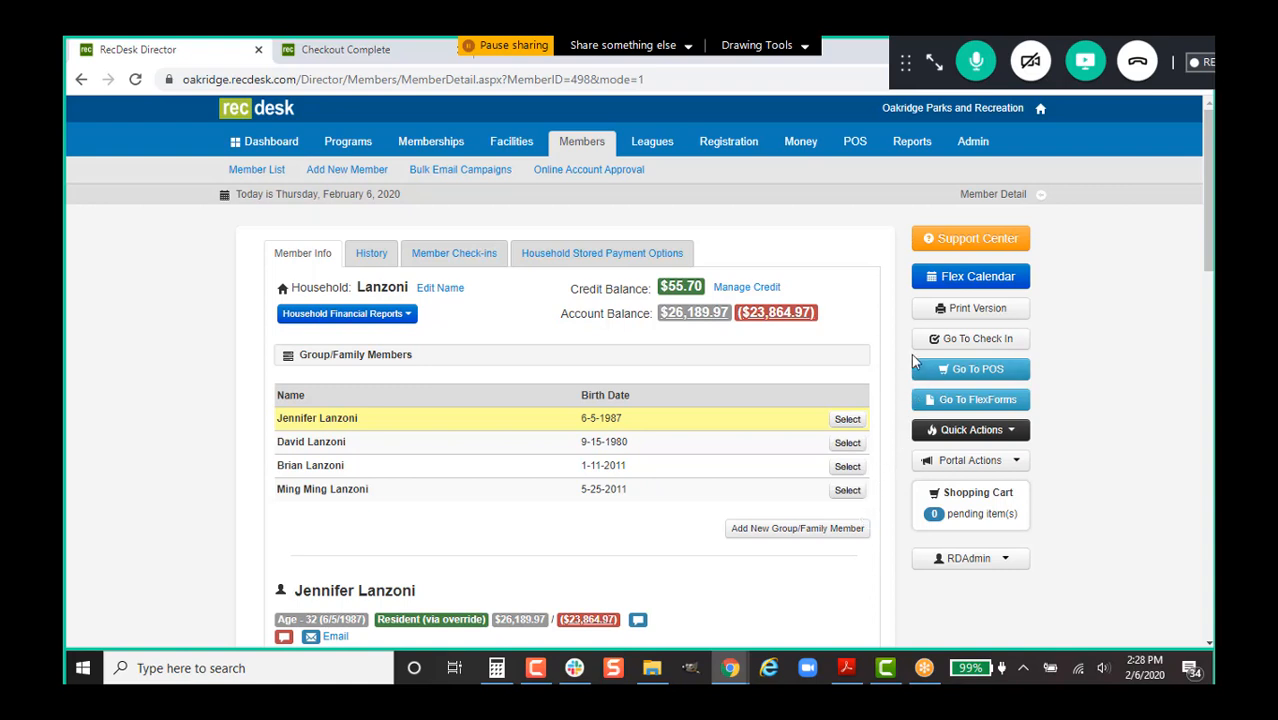
- Open the GoToMeeting chat to read the punch pass renewal question and look over the member's active memberships and punch passes
click(934, 64)
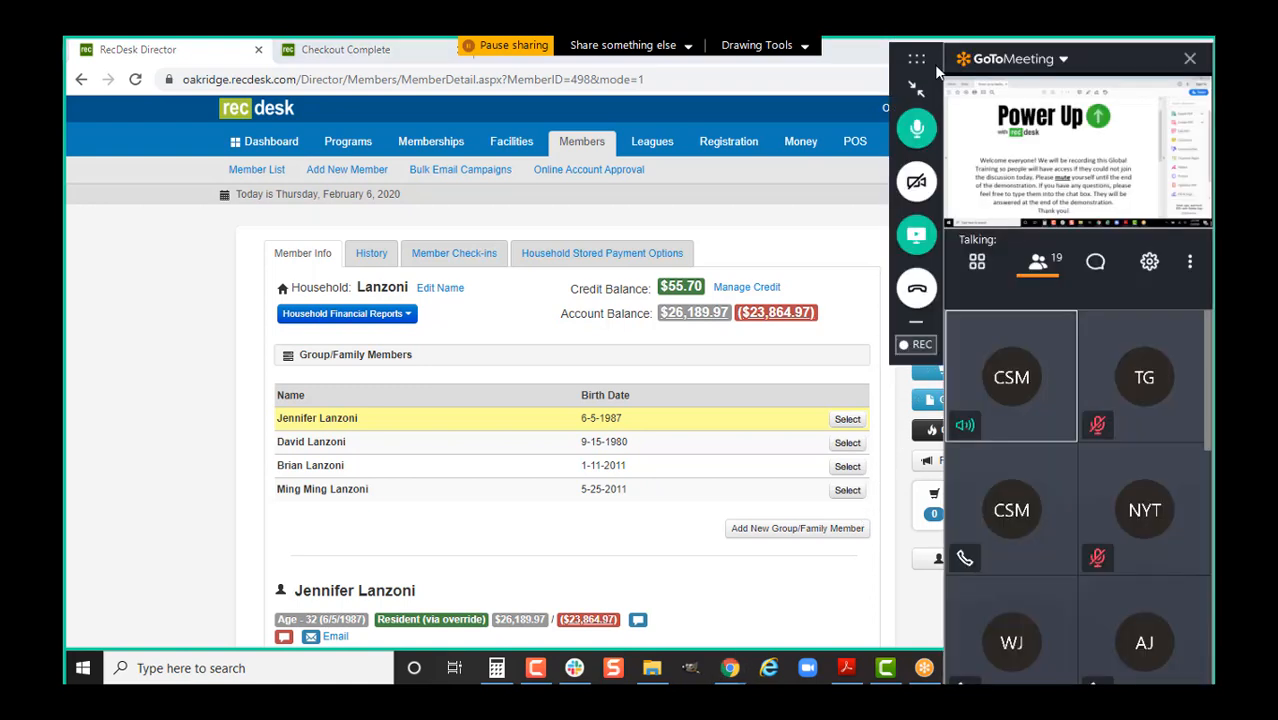
click(1097, 262)
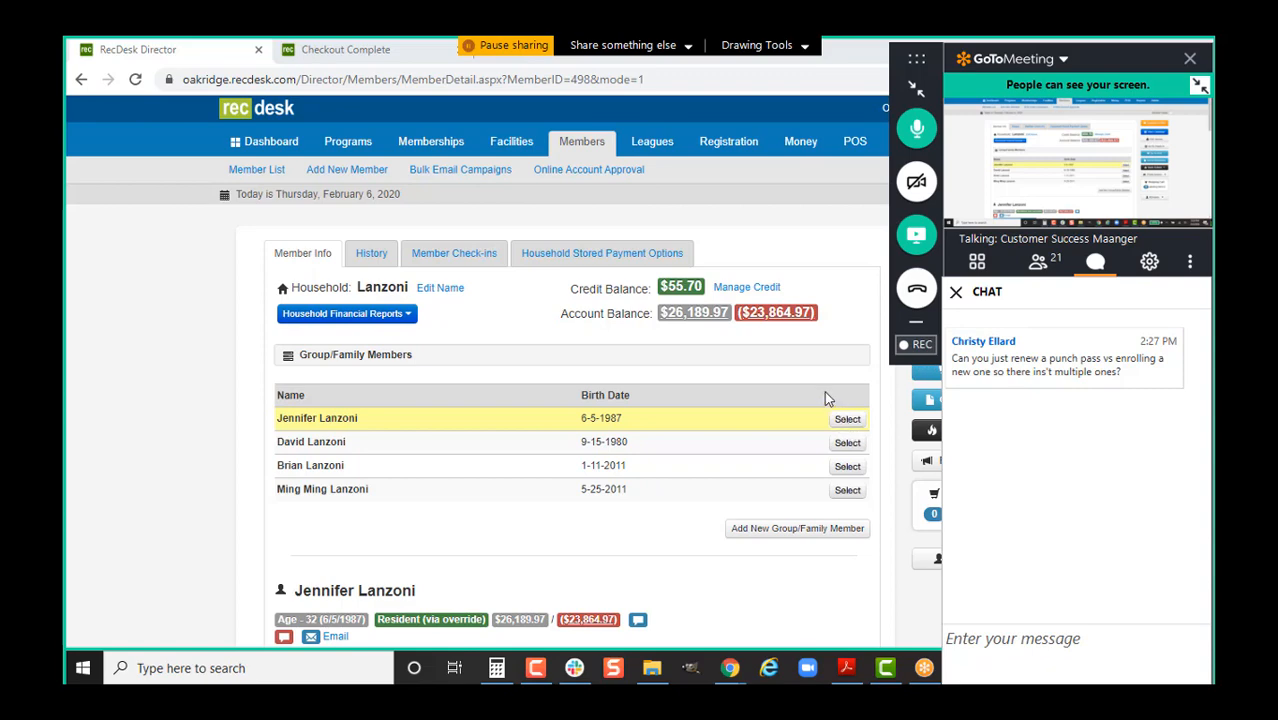
scroll(562, 462, down, 3)
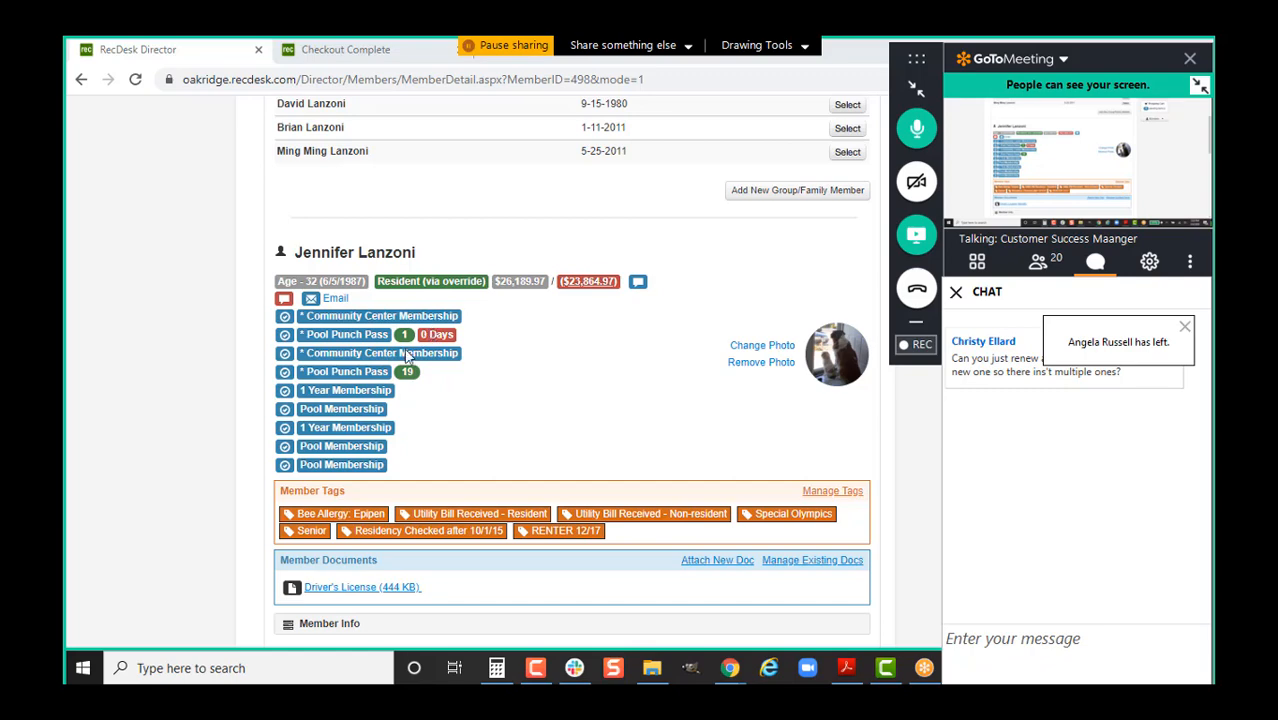
scroll(567, 332, up, 3)
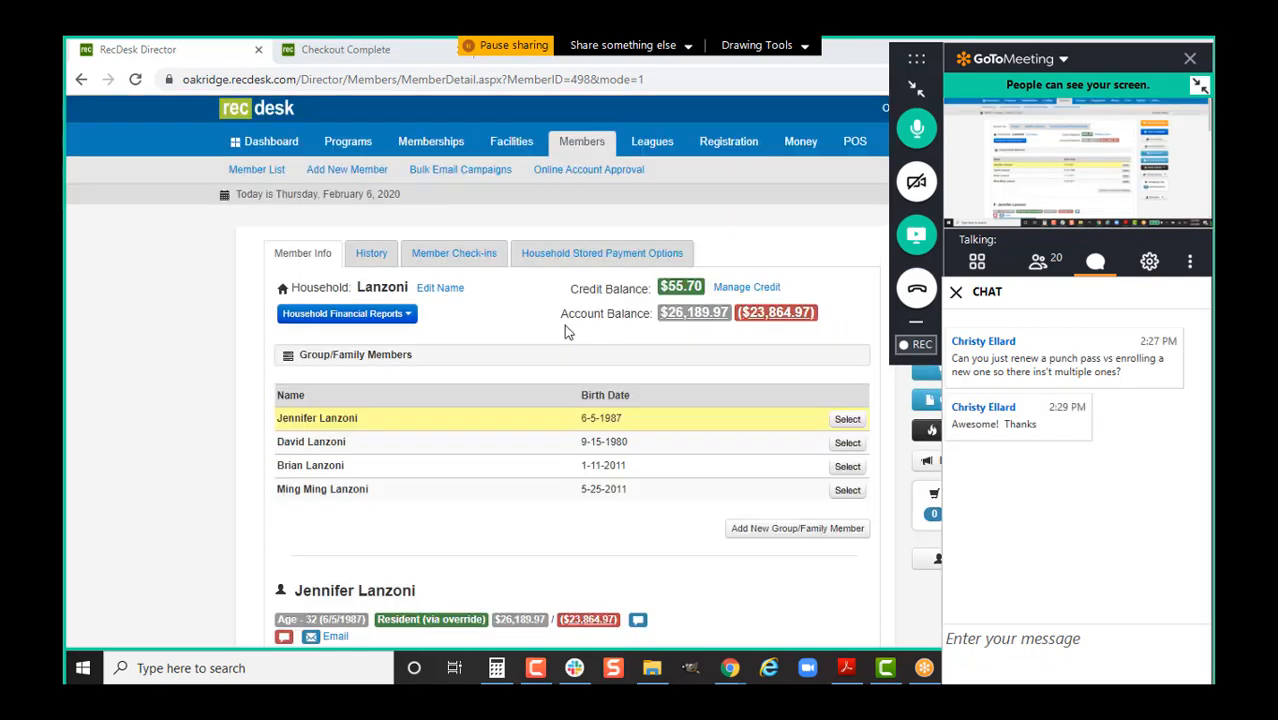
- List the members of the ** 2020 Jones Center Membership, check the auto-renewal marker, and open the first member's membership details
click(431, 141)
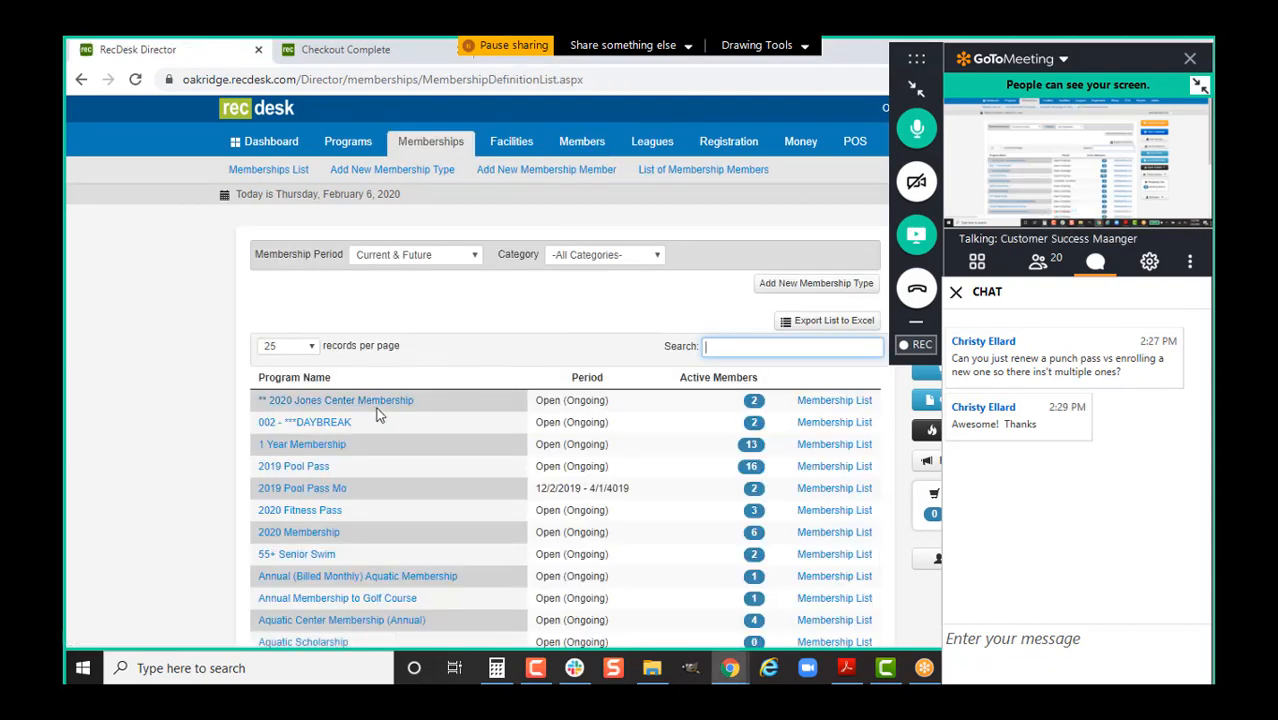
click(333, 402)
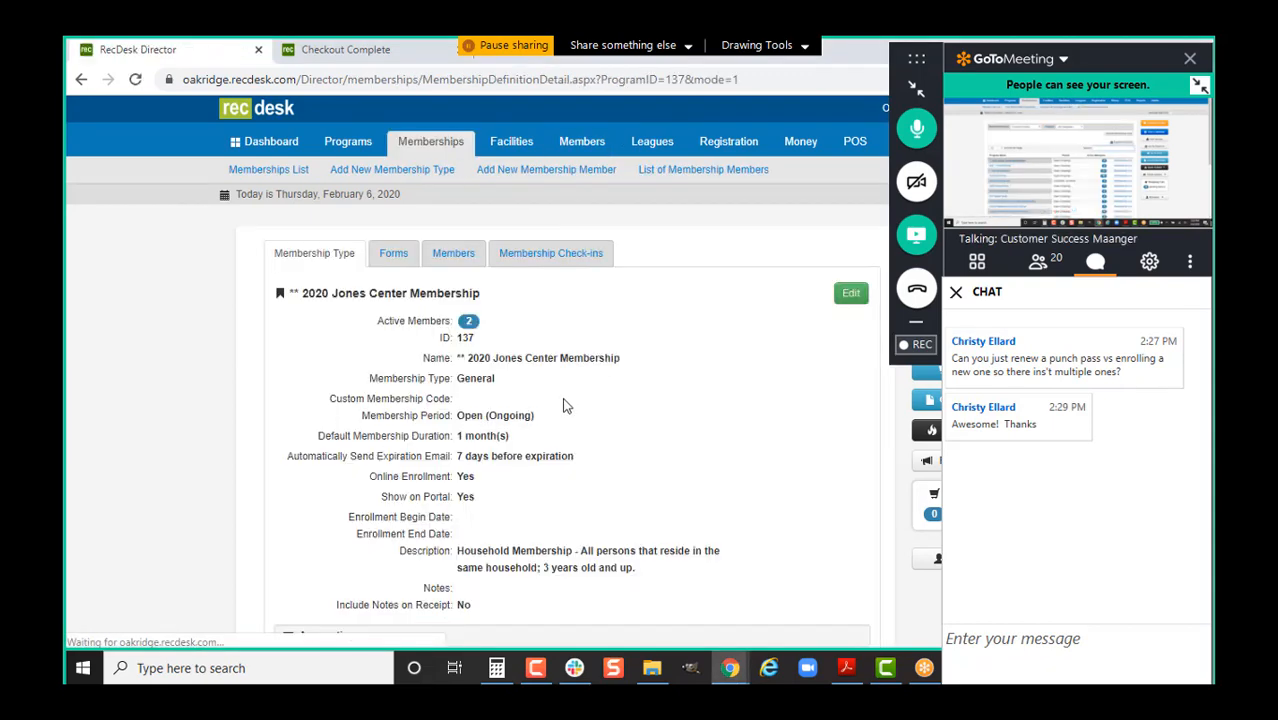
click(463, 256)
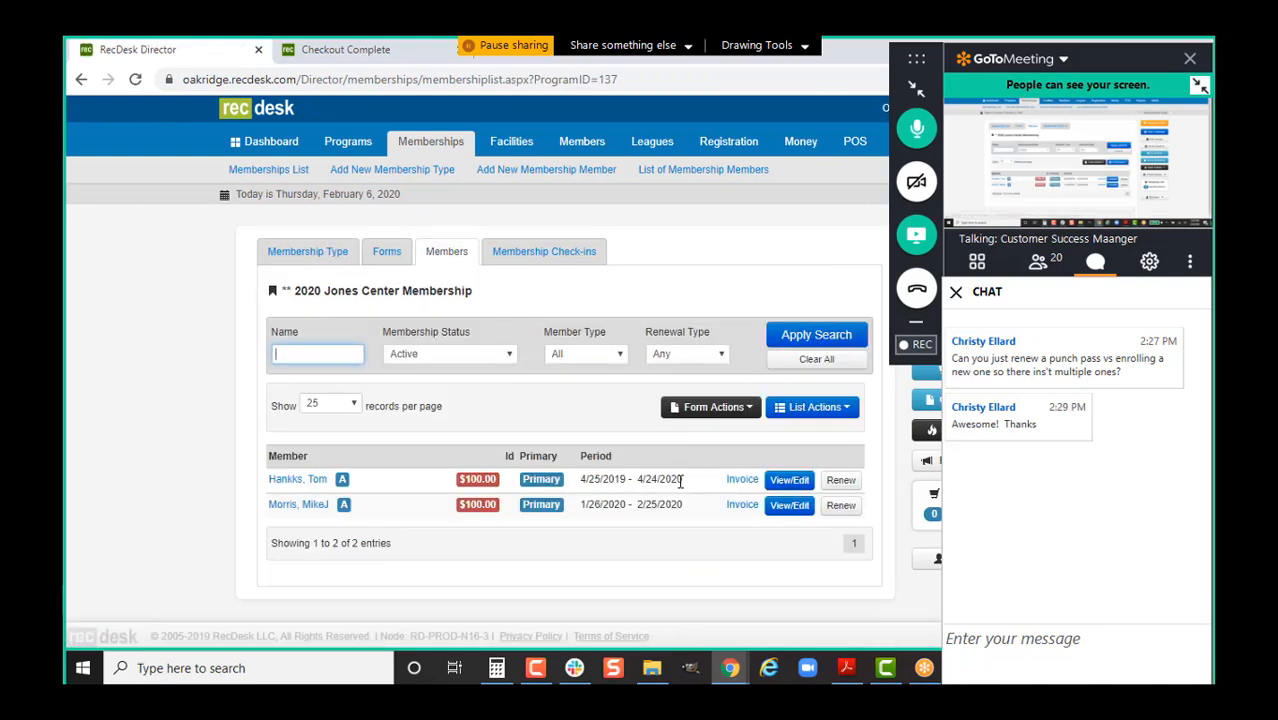
mouse_move(343, 478)
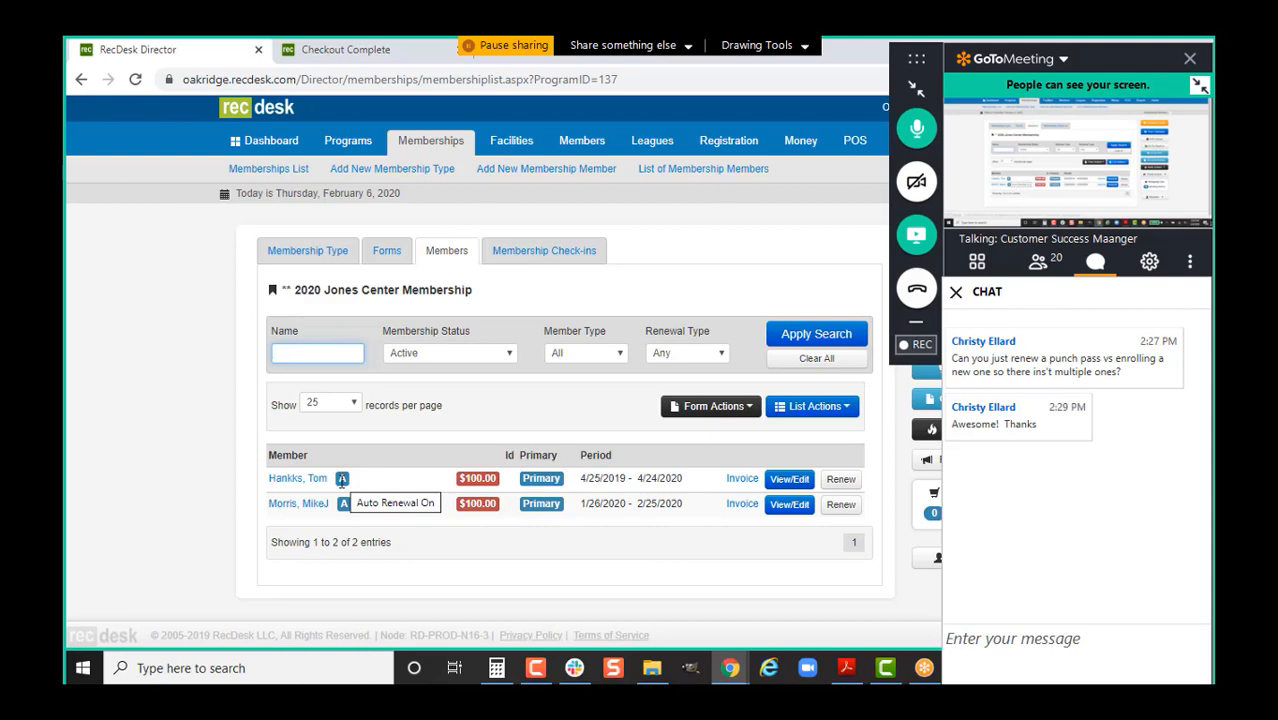
click(840, 480)
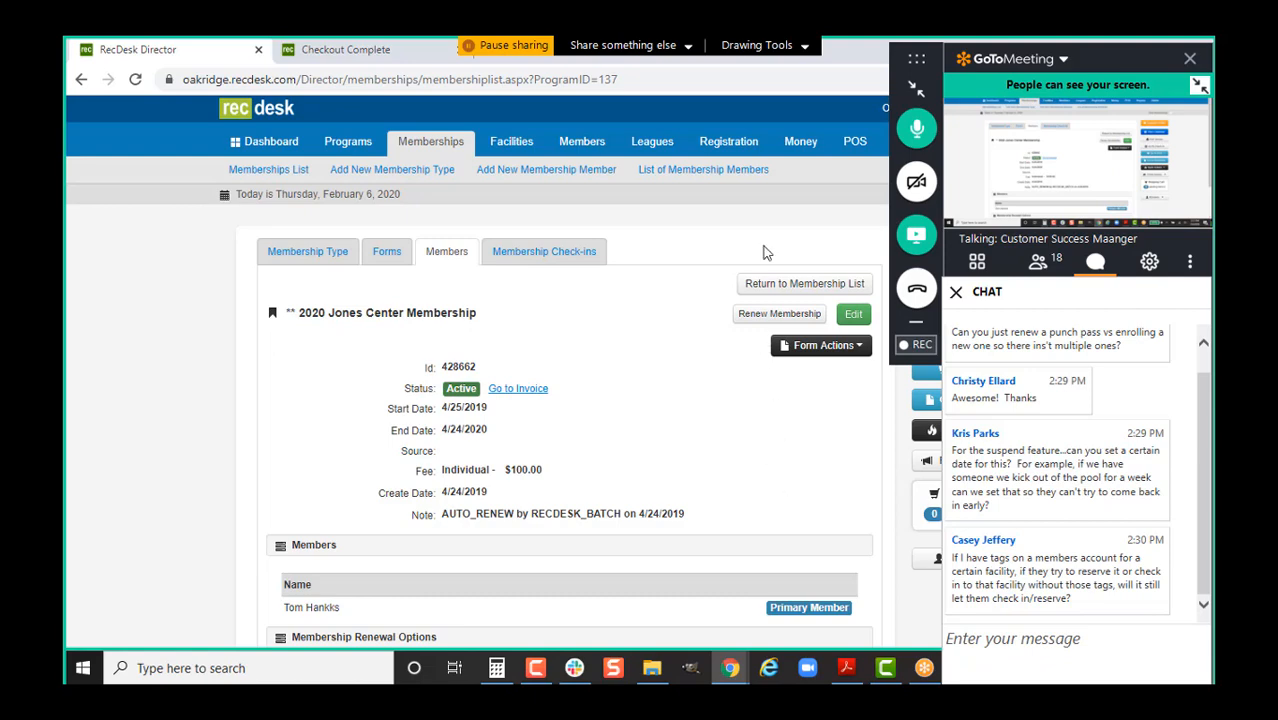
- Open Attended Check In for *Appleton Community Center and show the options for limiting check-ins to specific active memberships
click(511, 141)
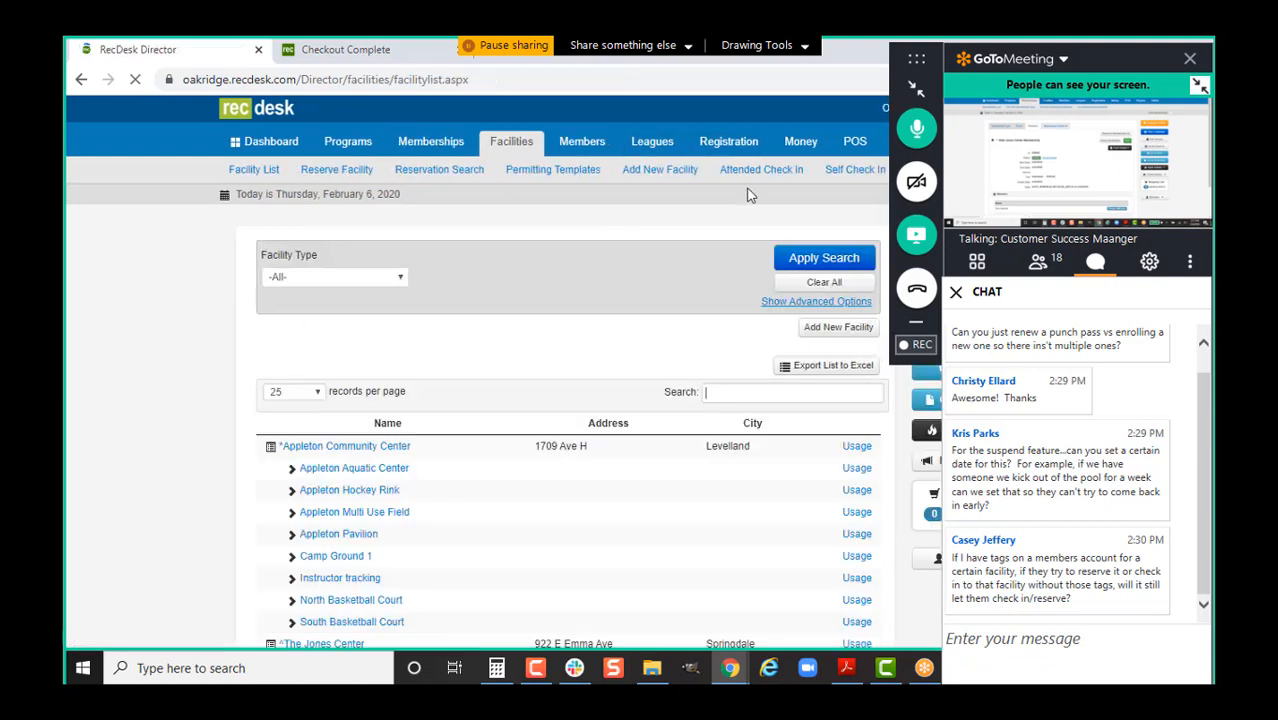
click(762, 169)
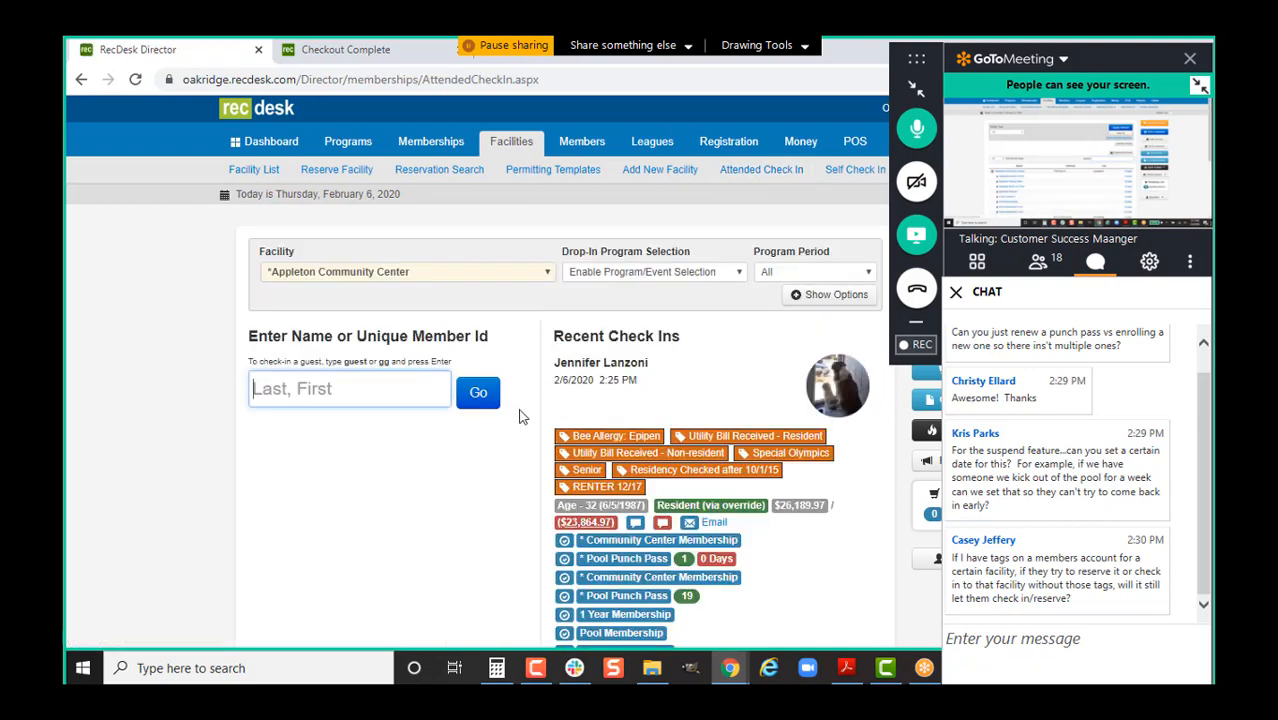
click(815, 298)
scroll(567, 427, down, 4)
scroll(570, 433, up, 2)
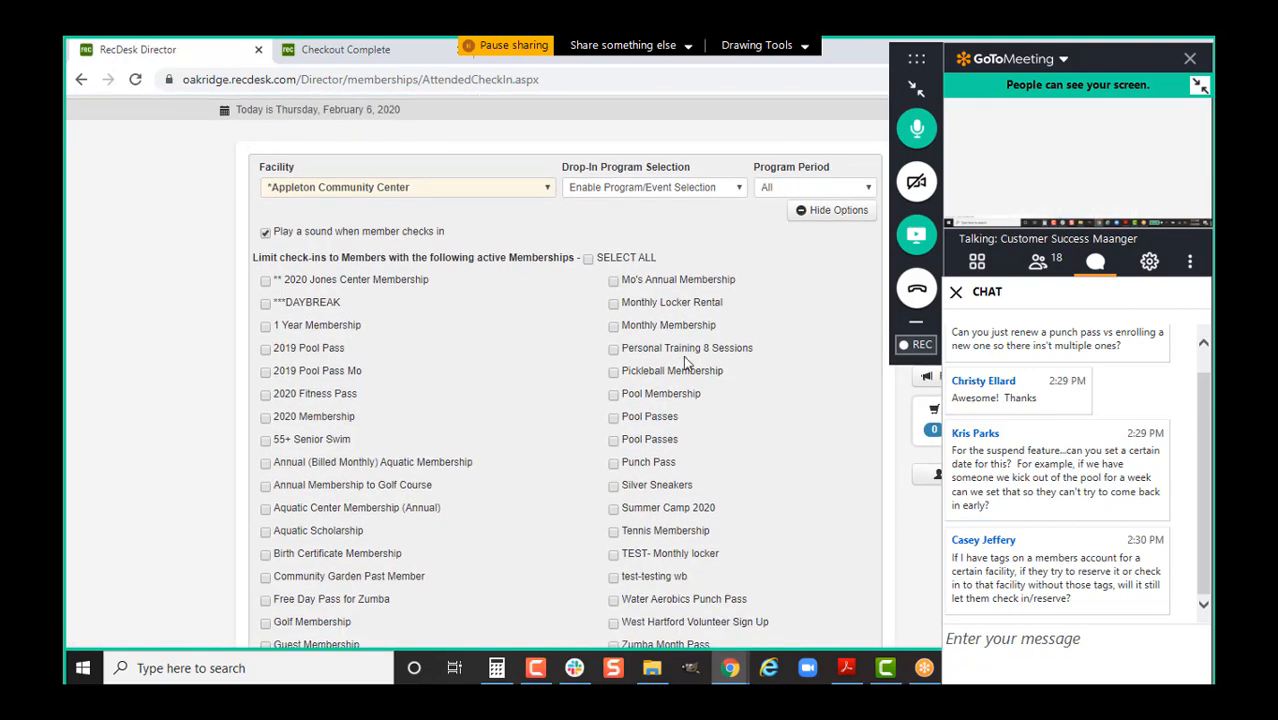
- Hide the check-in options, look up the member by last name, and check them in to *Comeback Yoga Example Program as Individual at 5
click(815, 210)
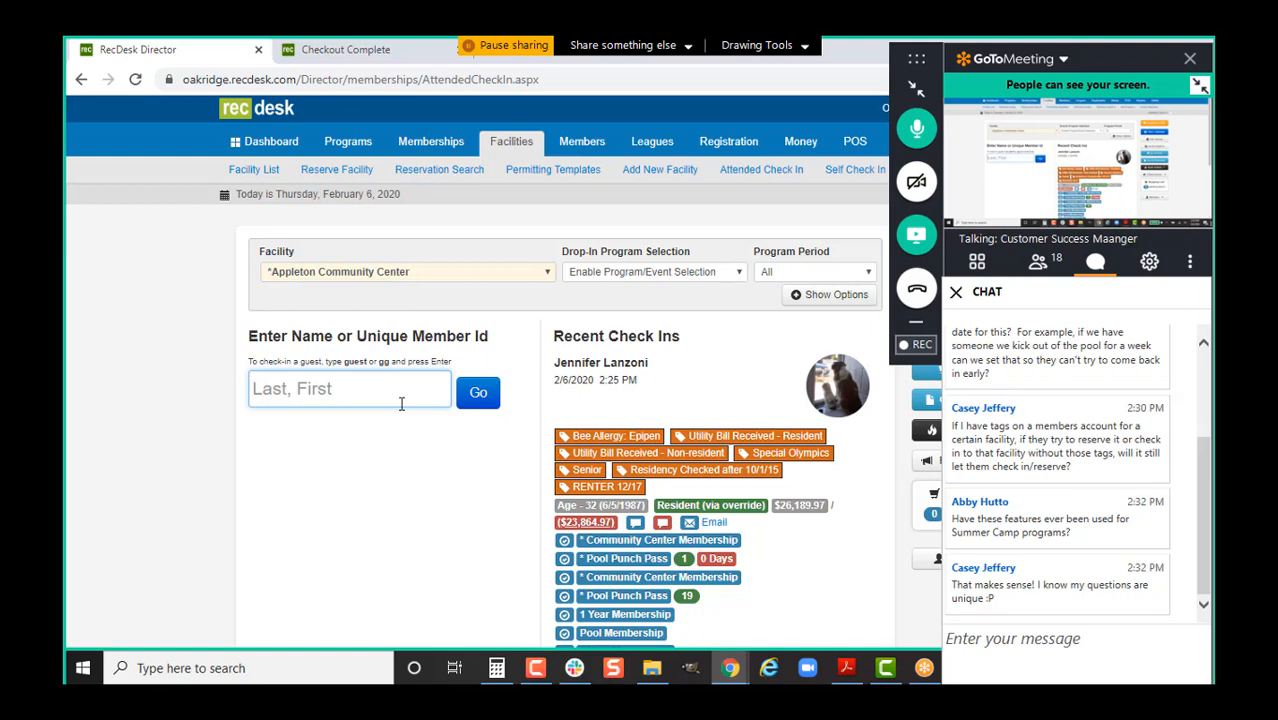
text(lanz)
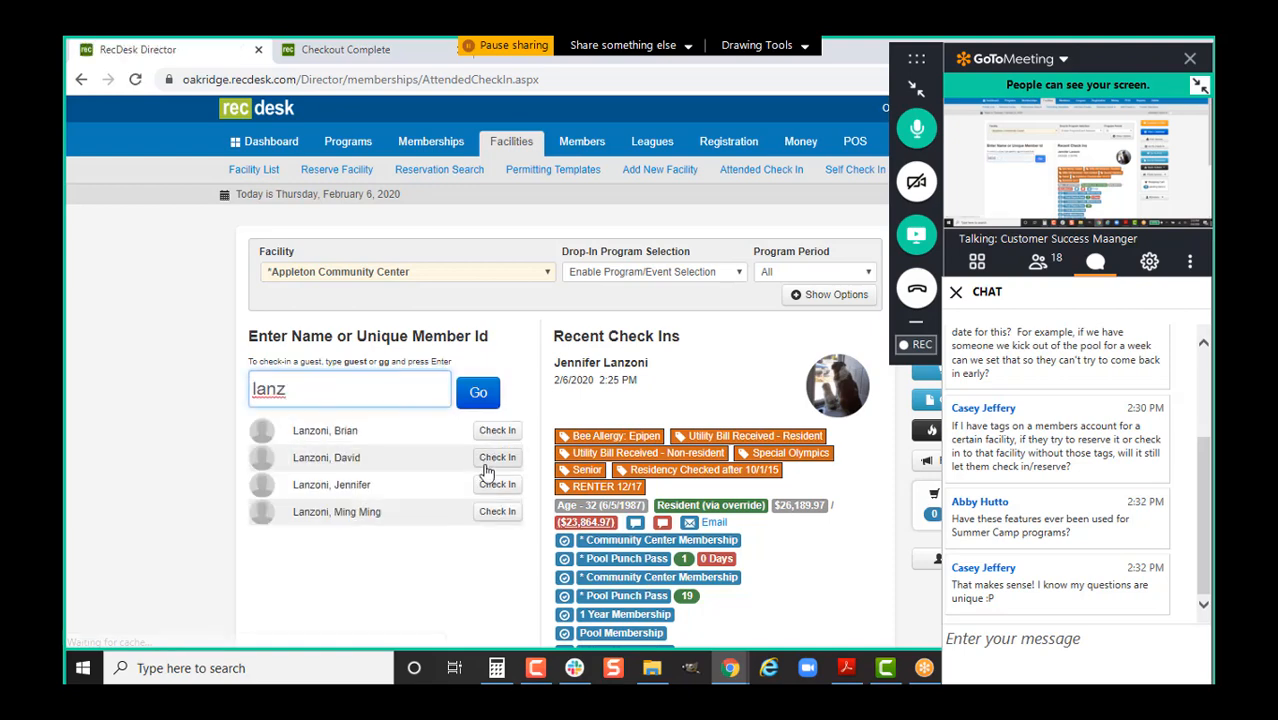
click(494, 484)
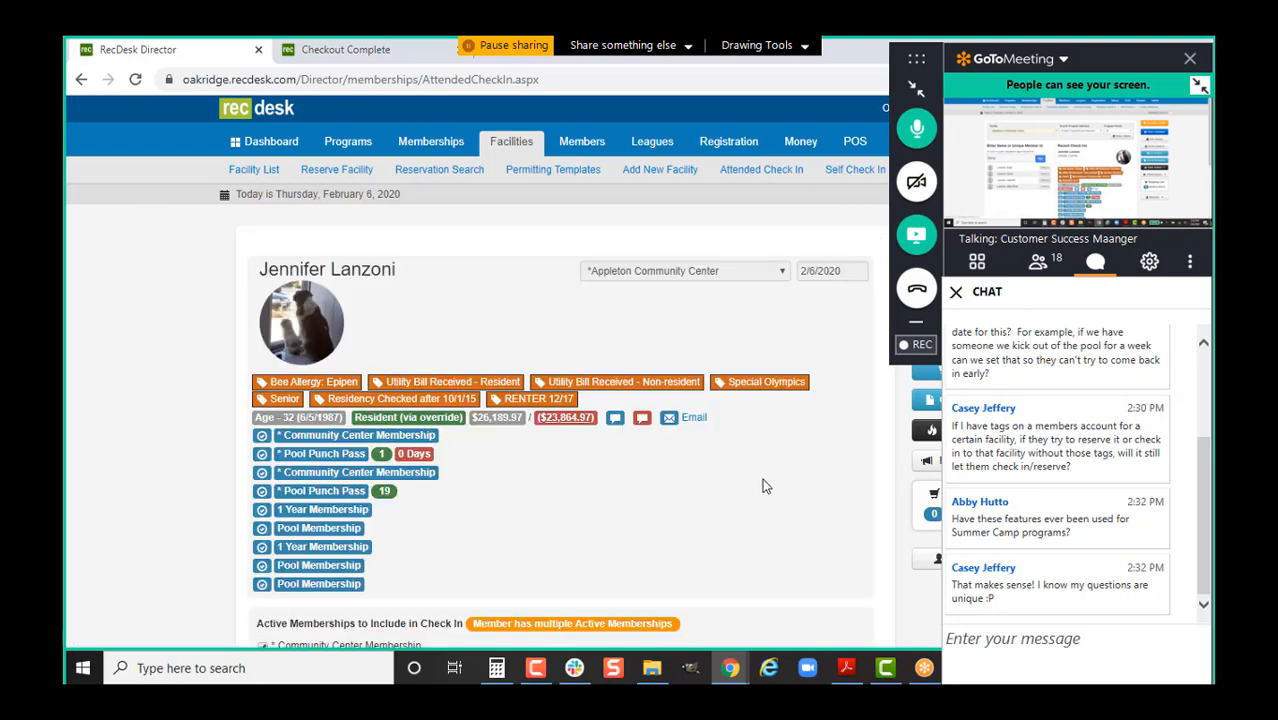
scroll(765, 485, down, 5)
click(838, 497)
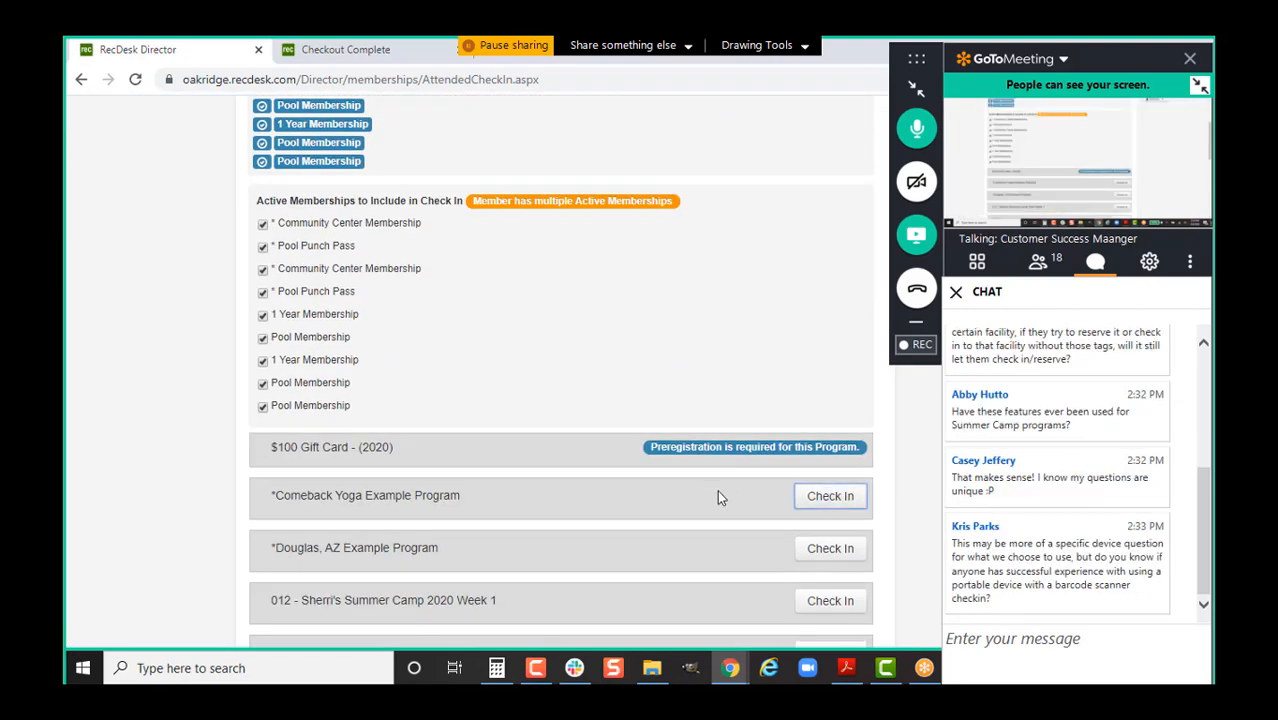
click(690, 409)
click(696, 469)
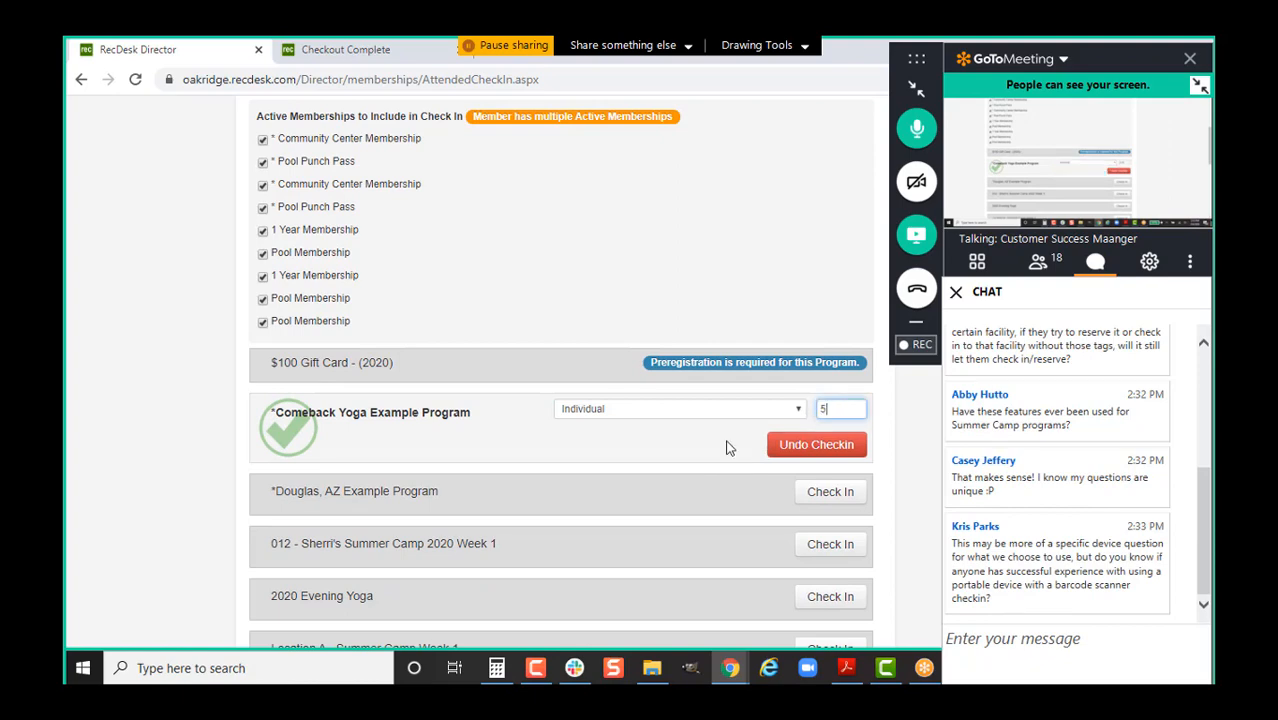
- Submit the member's check-in and create the invoice for the *Comeback Yoga Example Program drop-in
click(776, 464)
scroll(850, 578, down, 8)
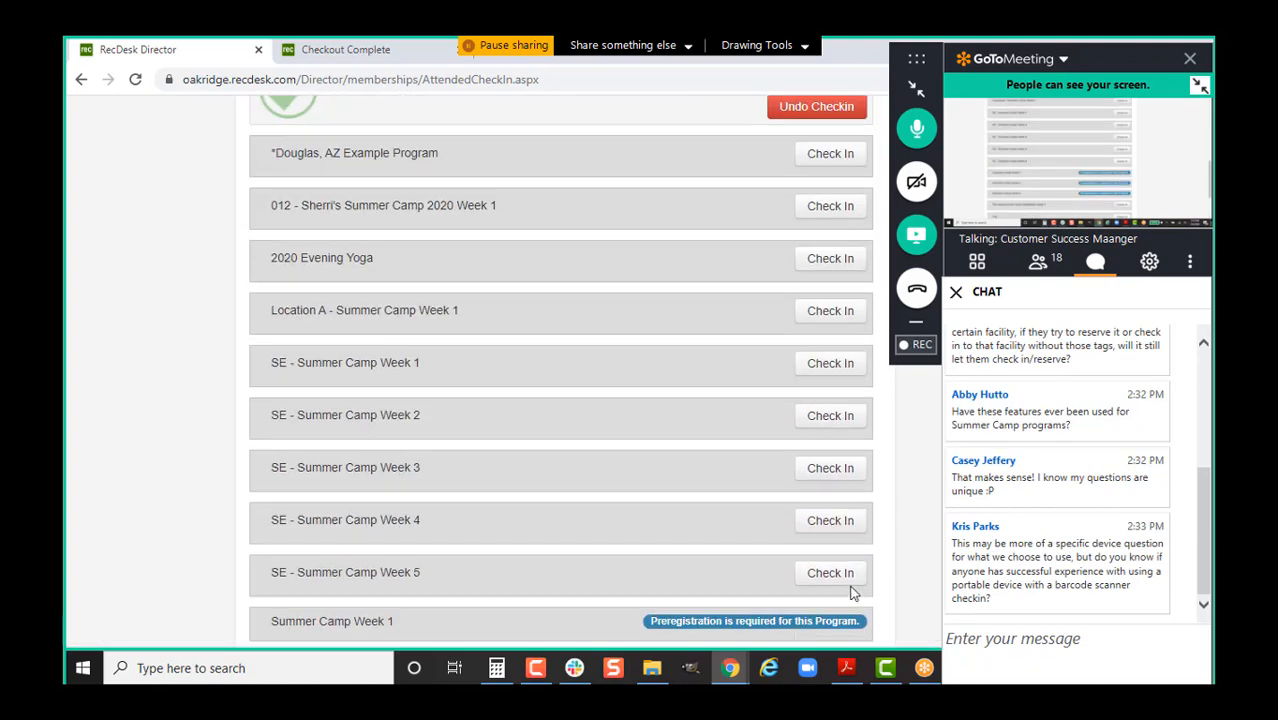
click(838, 586)
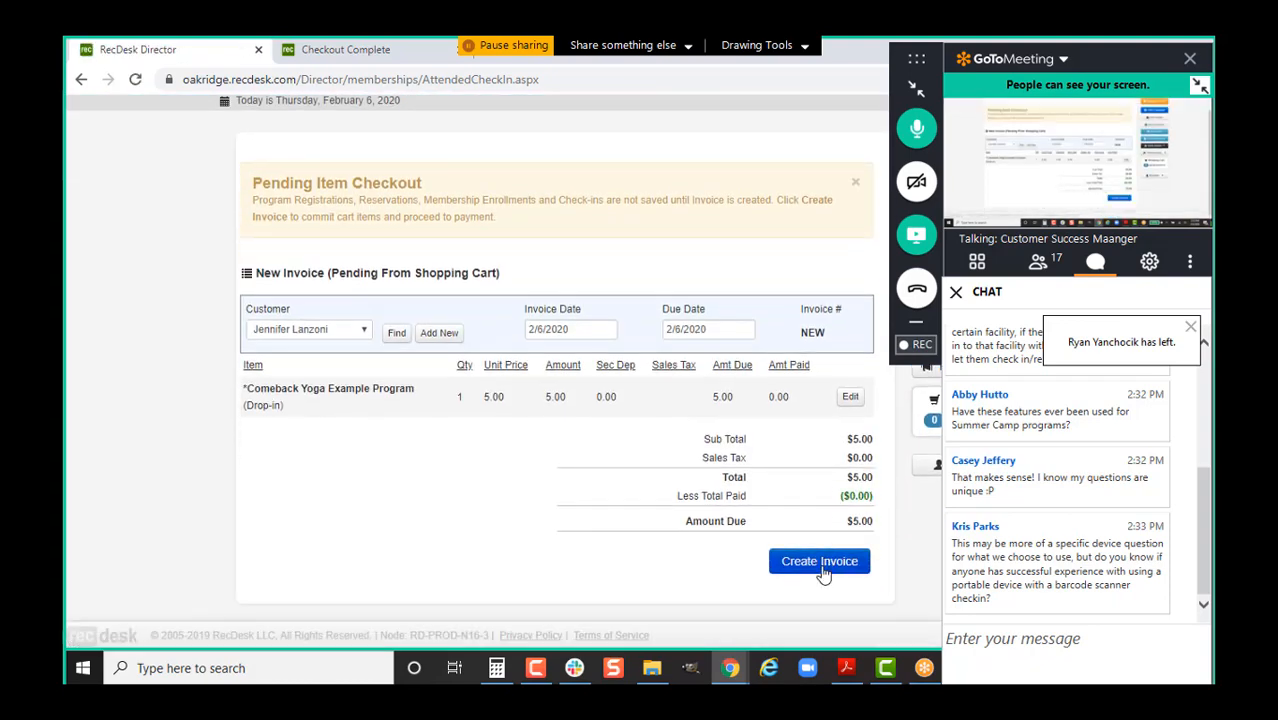
click(823, 567)
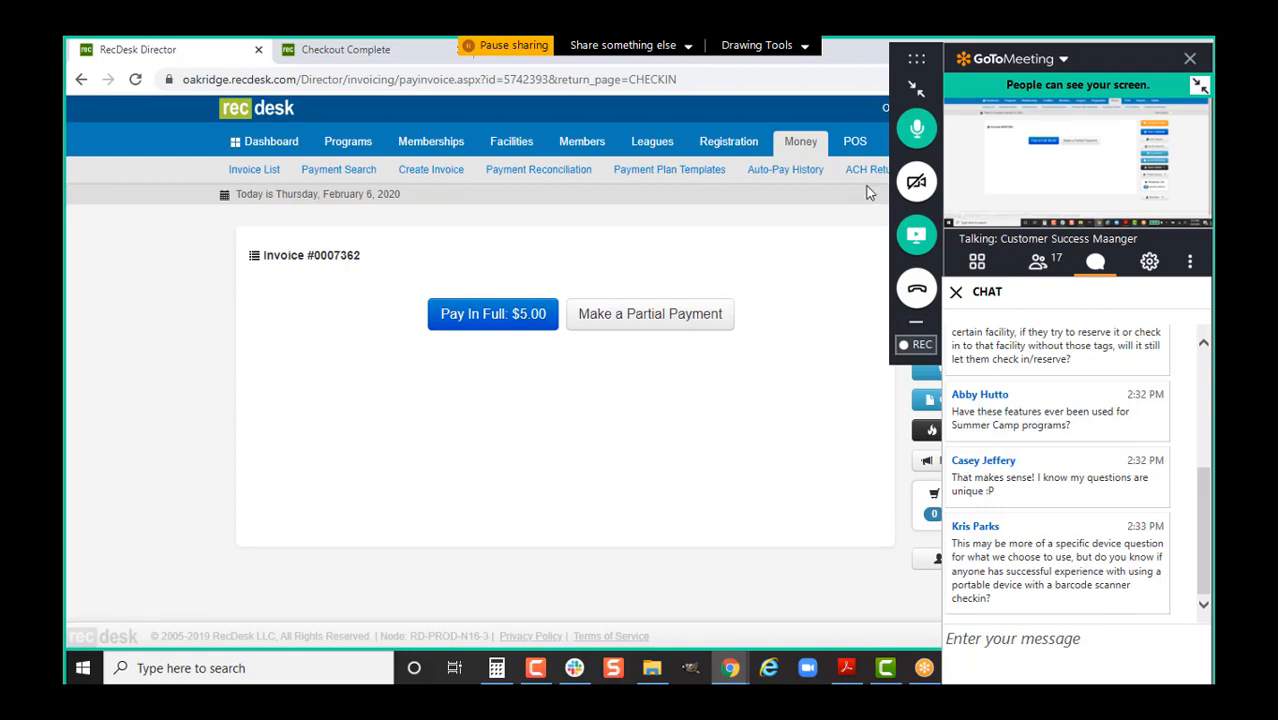
- Return to Attended Check In for *Appleton Community Center and look over the recent check-ins and the member's remaining punches
click(506, 155)
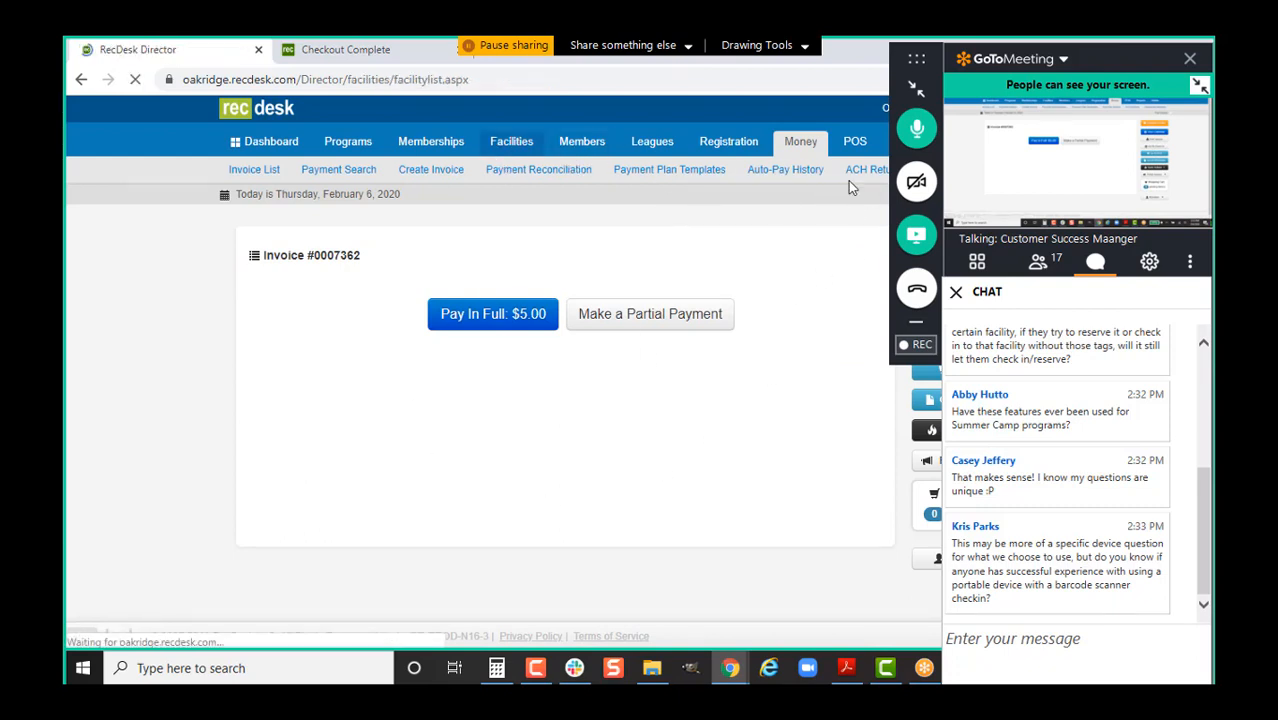
click(759, 170)
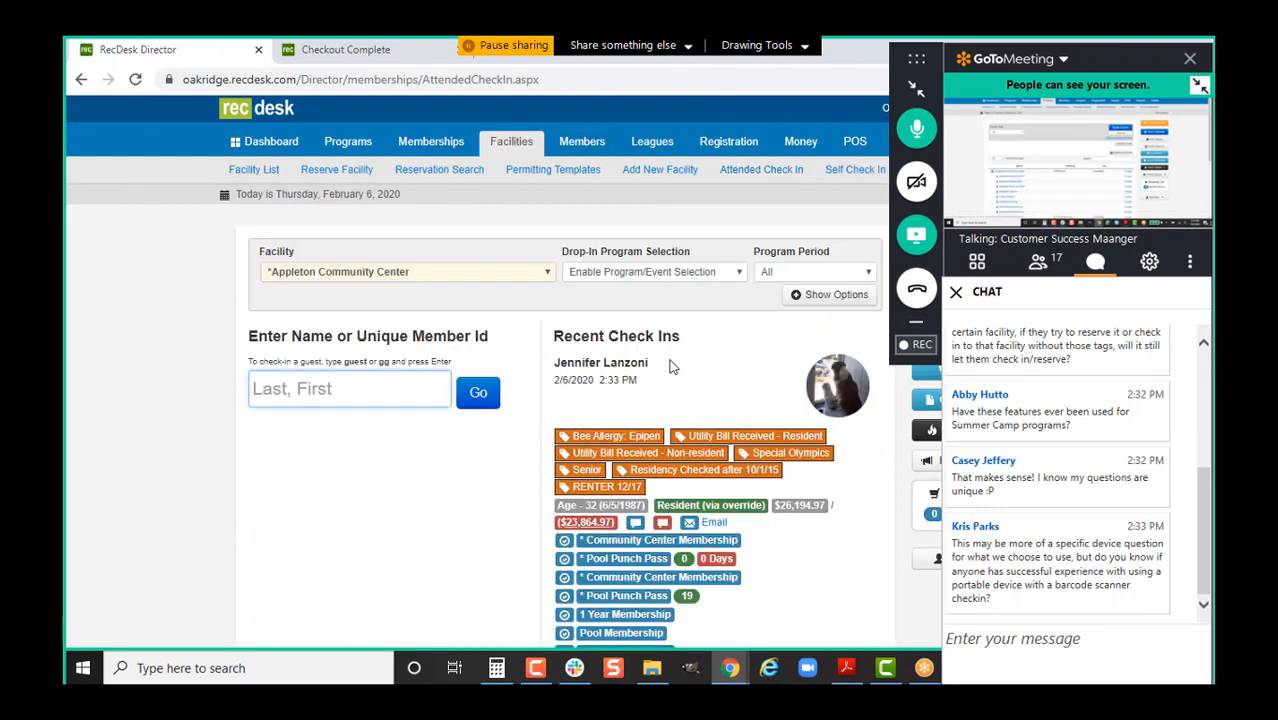
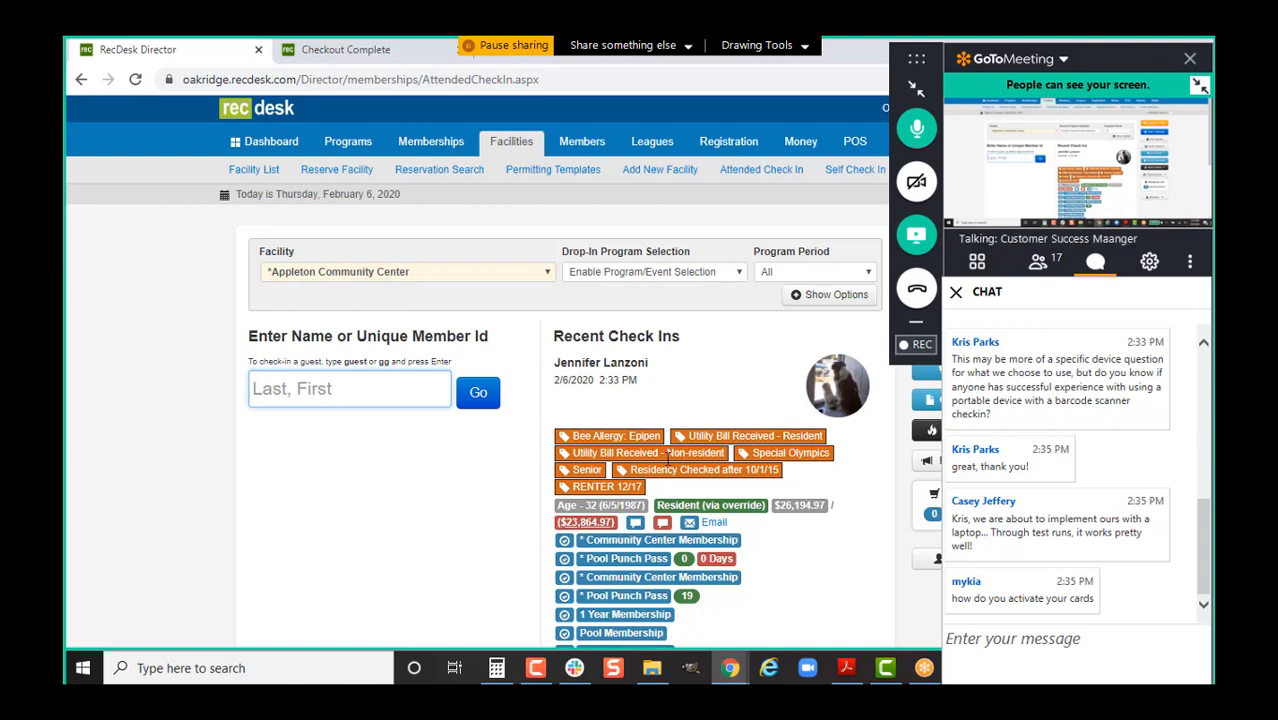
scroll(652, 436, down, 2)
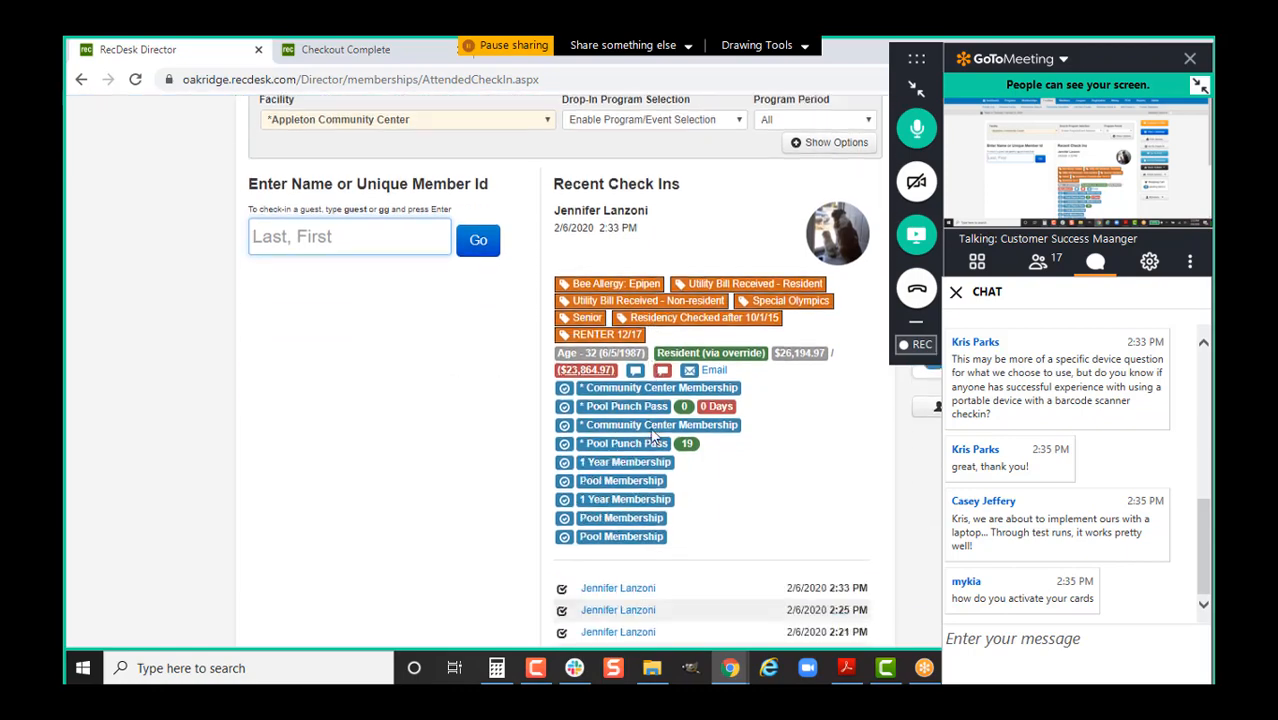
scroll(652, 436, up, 2)
scroll(652, 436, down, 3)
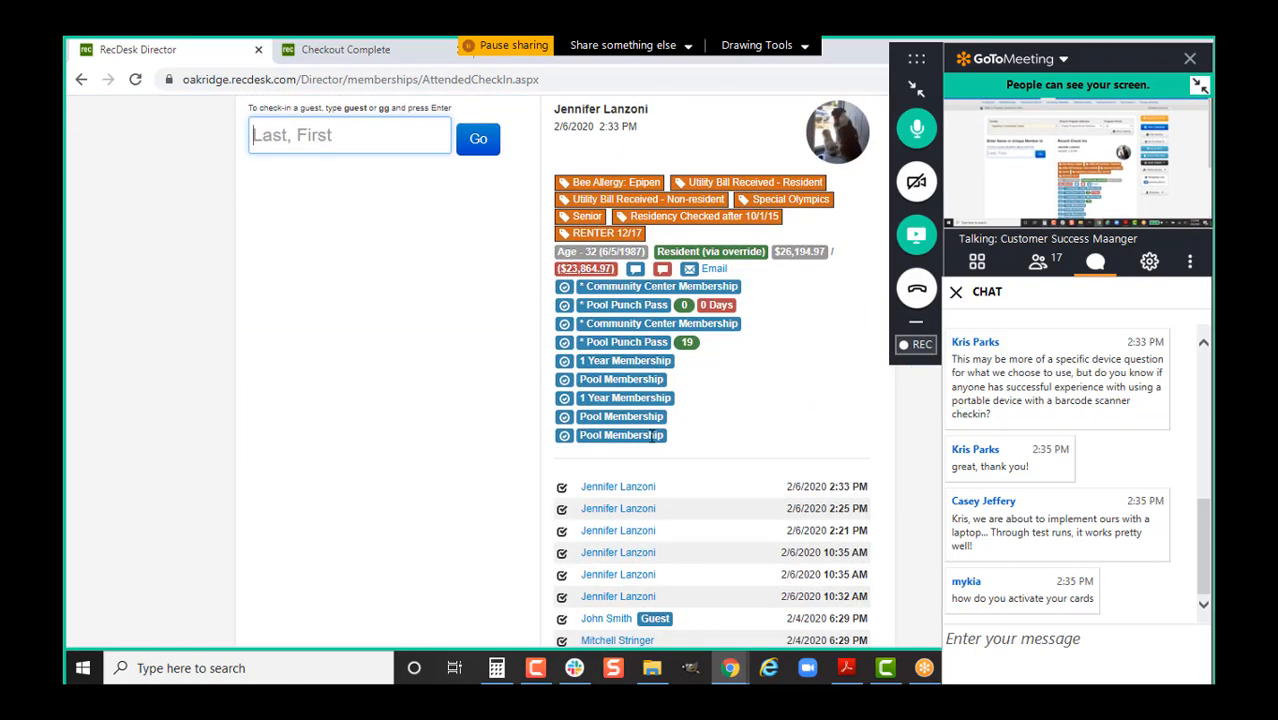
scroll(652, 436, up, 3)
- Search the member list by last name and open the same member's details
click(583, 145)
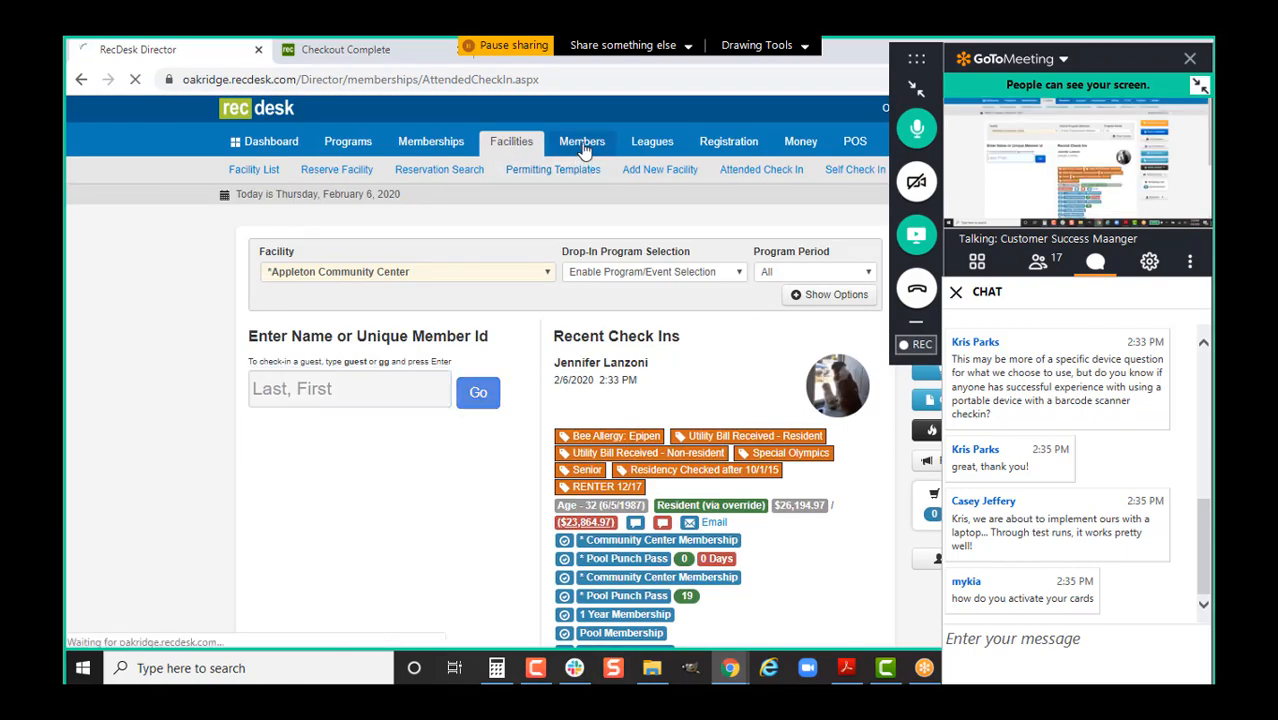
text(lanz)
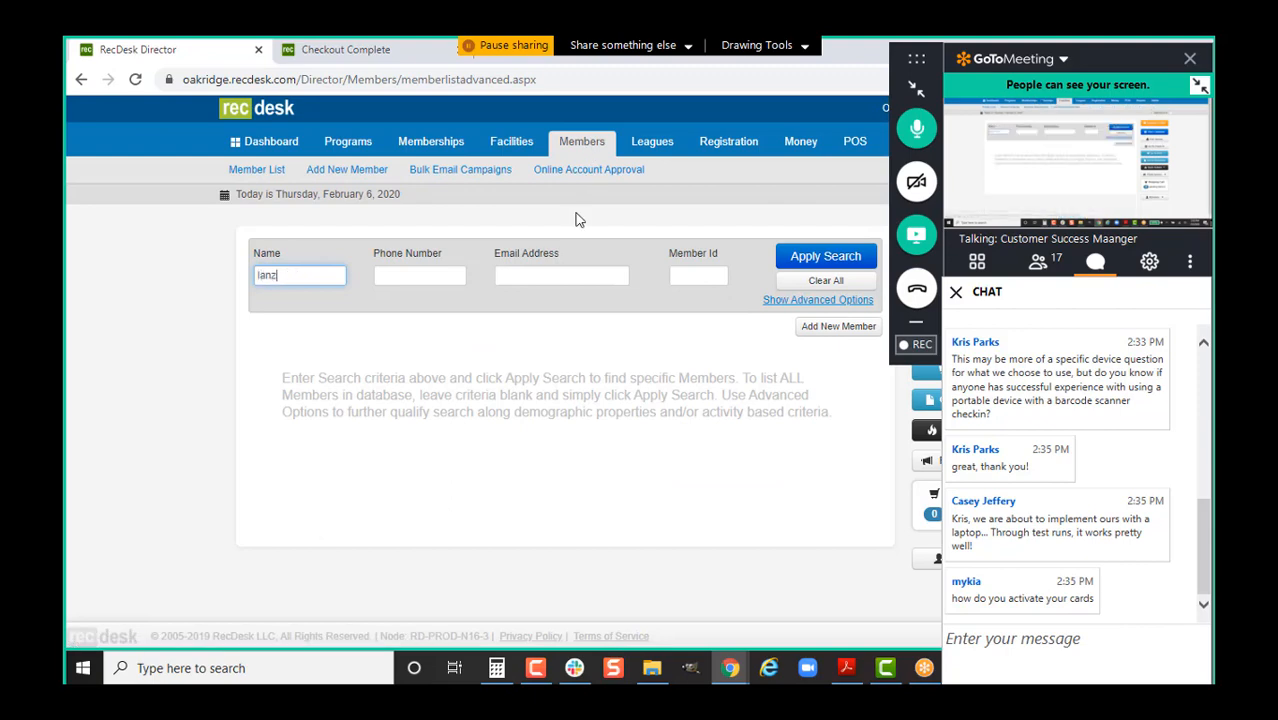
key(Return)
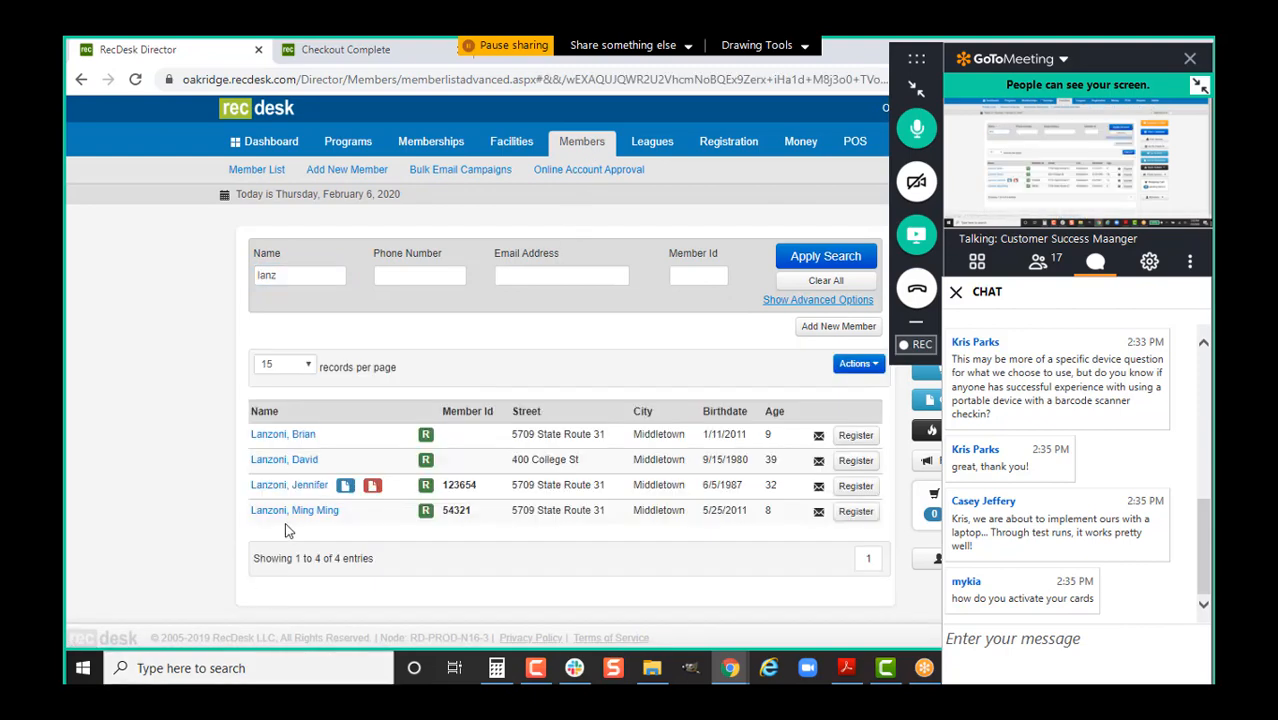
click(292, 486)
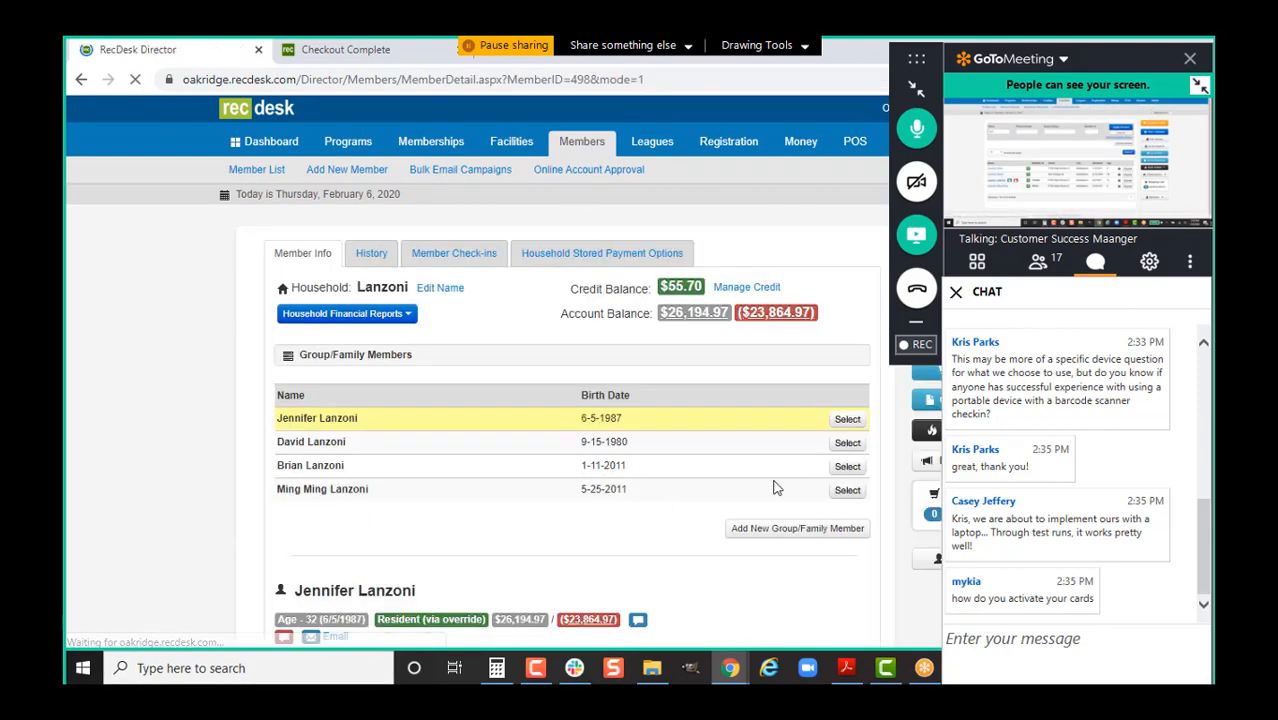
- Open the member's profile for editing, highlight the Member Id where a card's barcode number goes, and return without changing it
scroll(813, 540, down, 10)
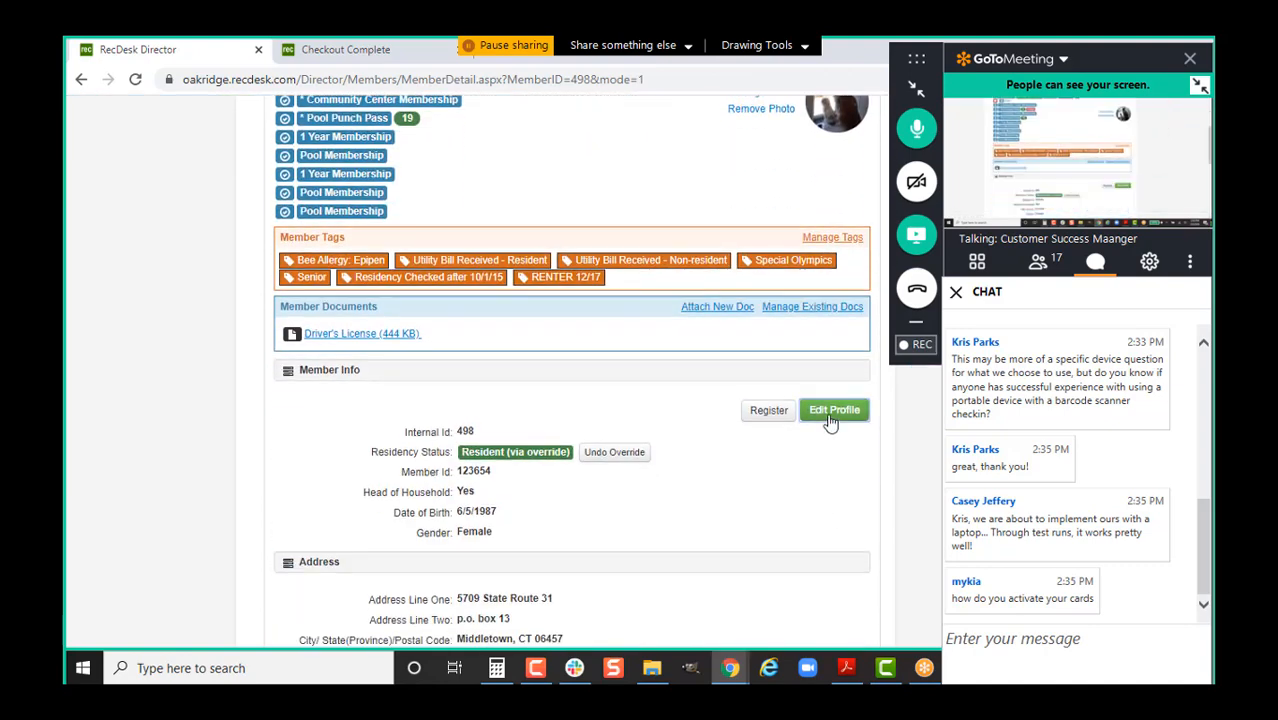
click(832, 414)
scroll(545, 373, down, 3)
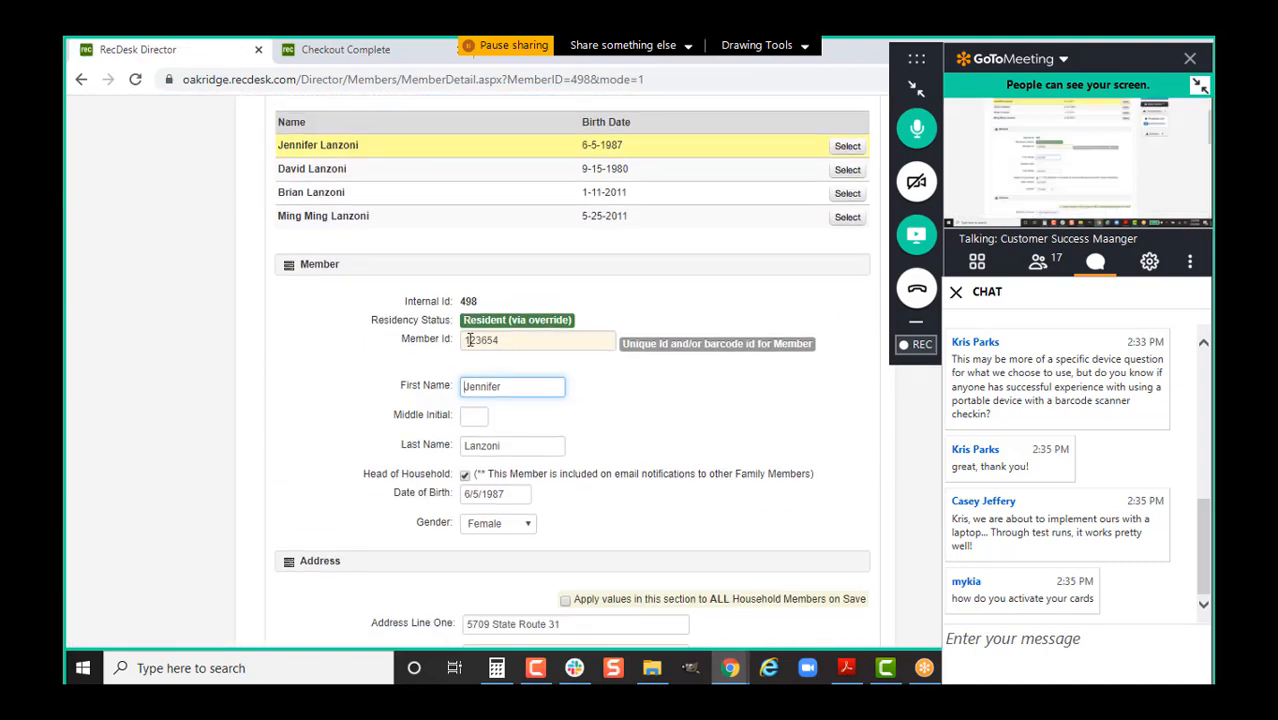
drag(515, 341, 433, 340)
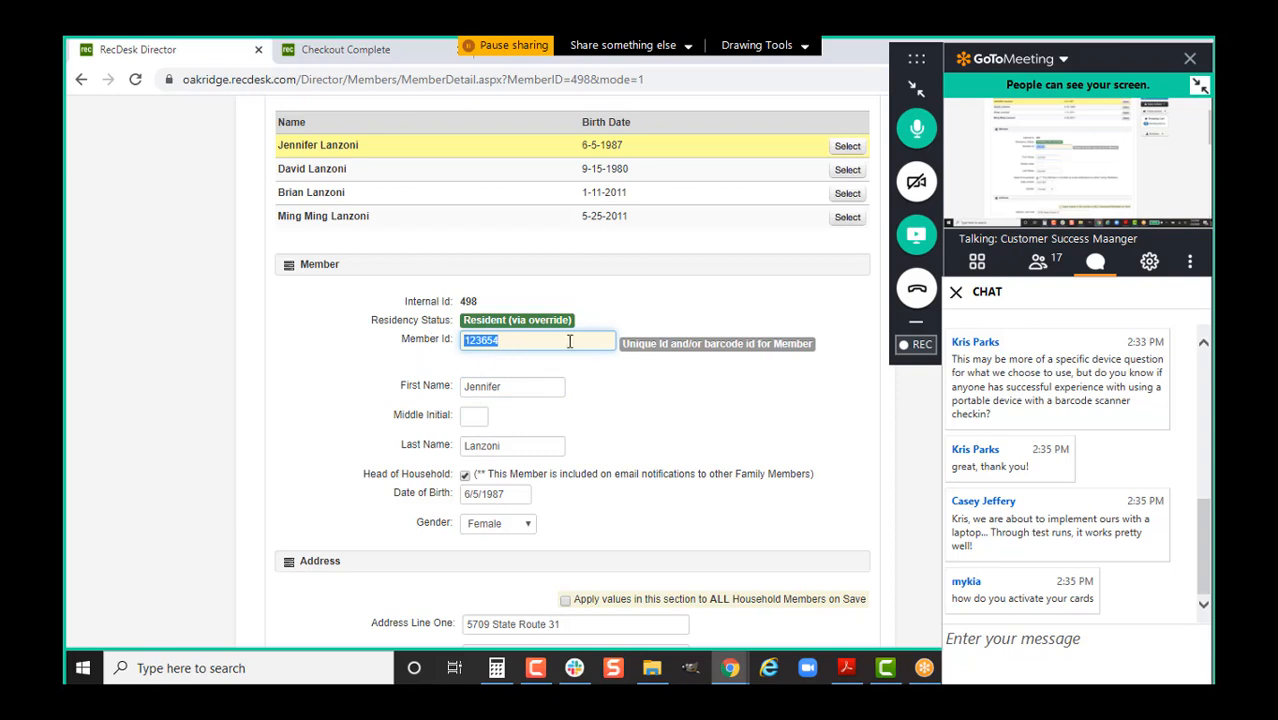
click(755, 424)
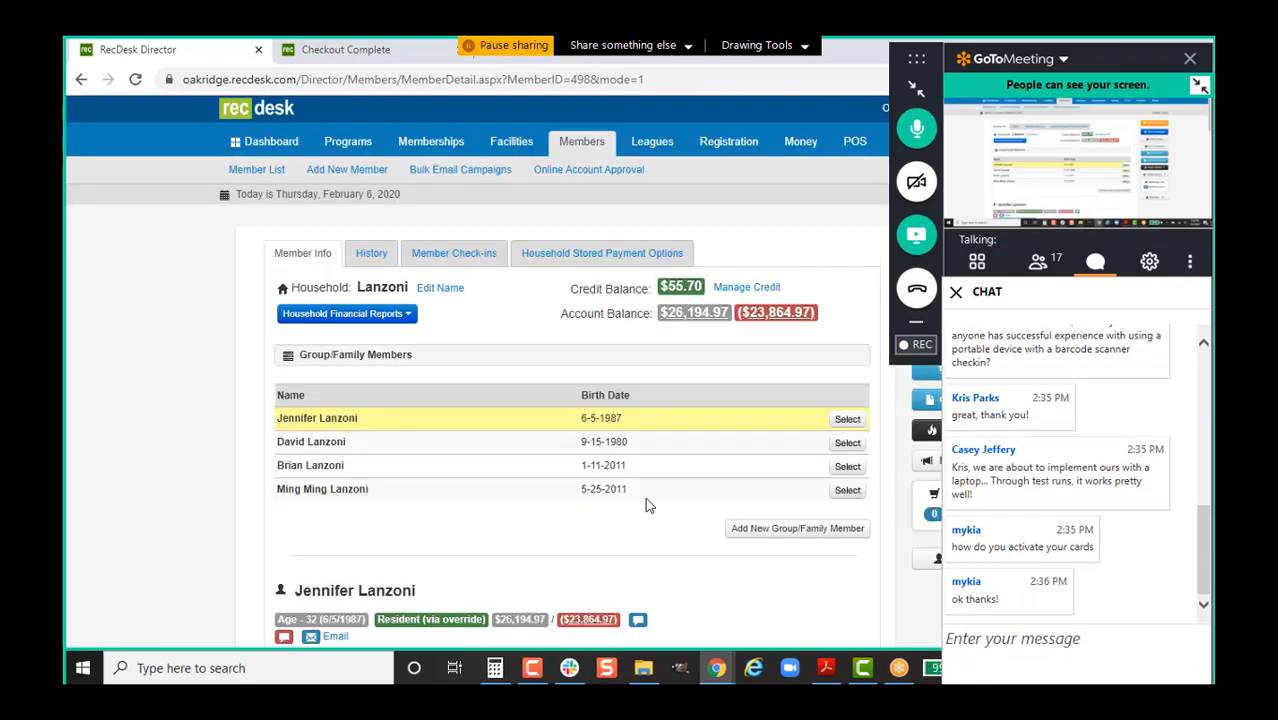
- Collapse the GoToMeeting panel and open the RecDesk Support Center in a new browser tab
click(918, 90)
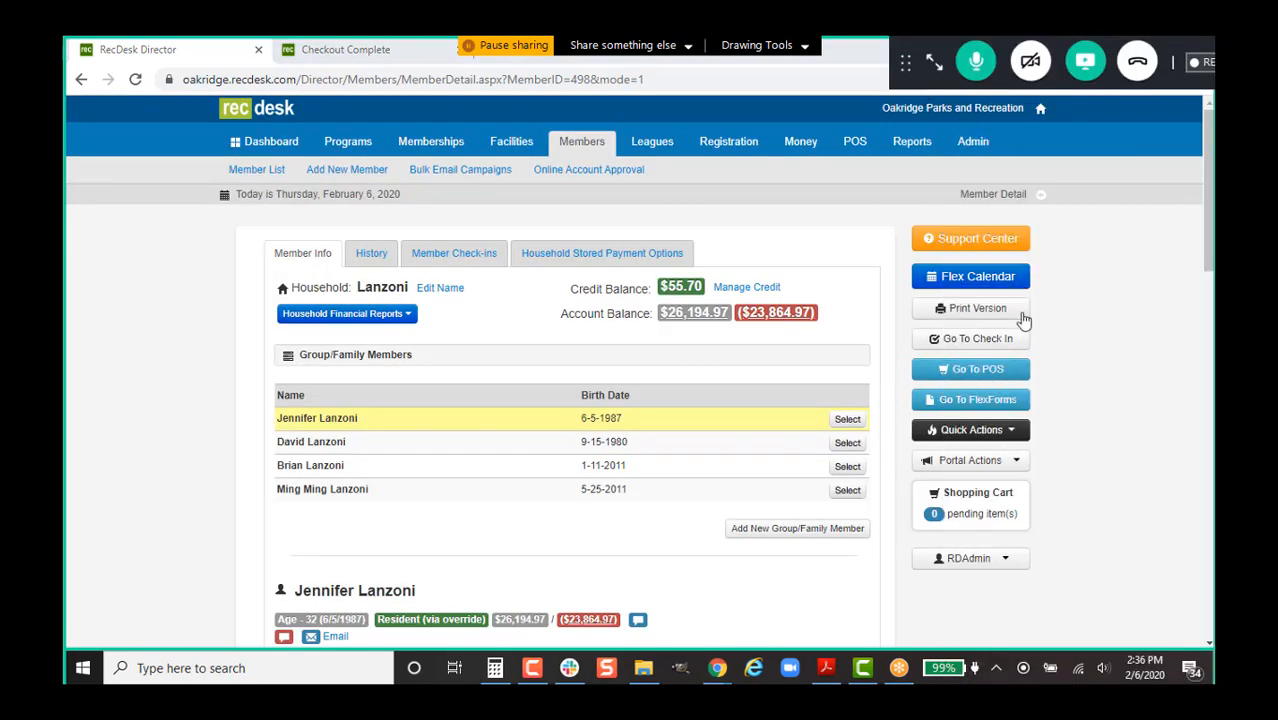
right_click(985, 248)
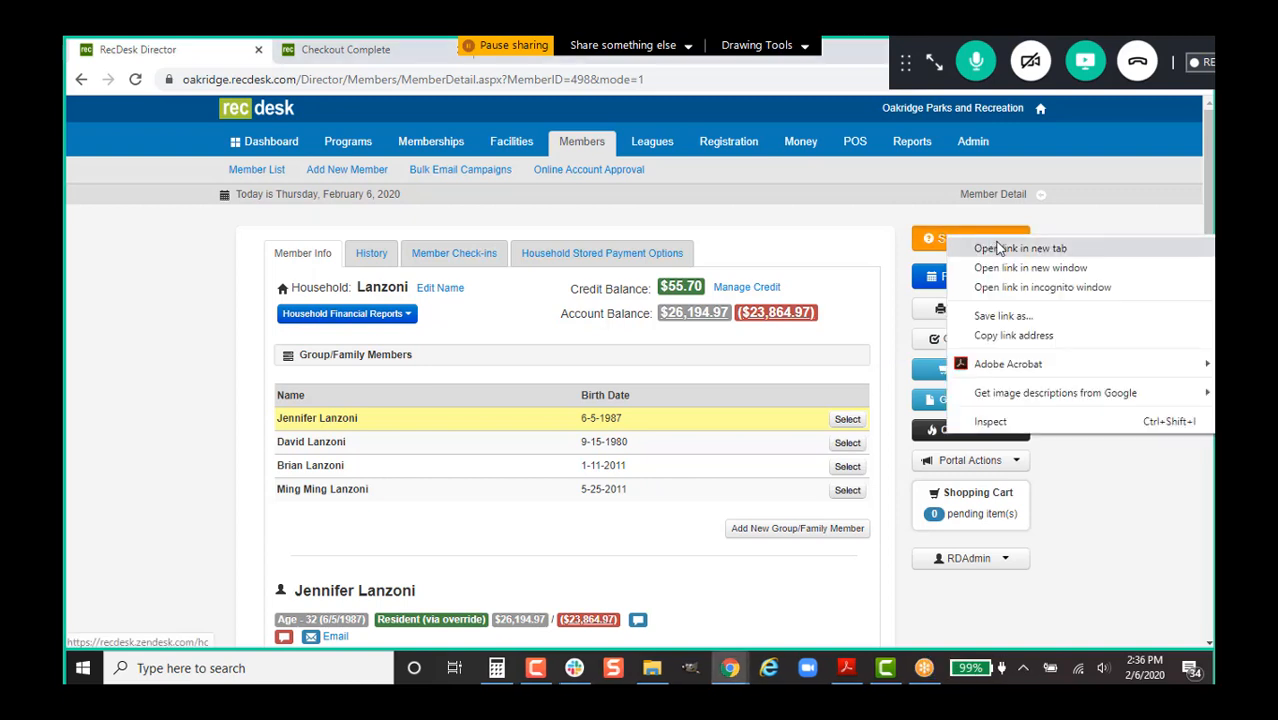
click(997, 249)
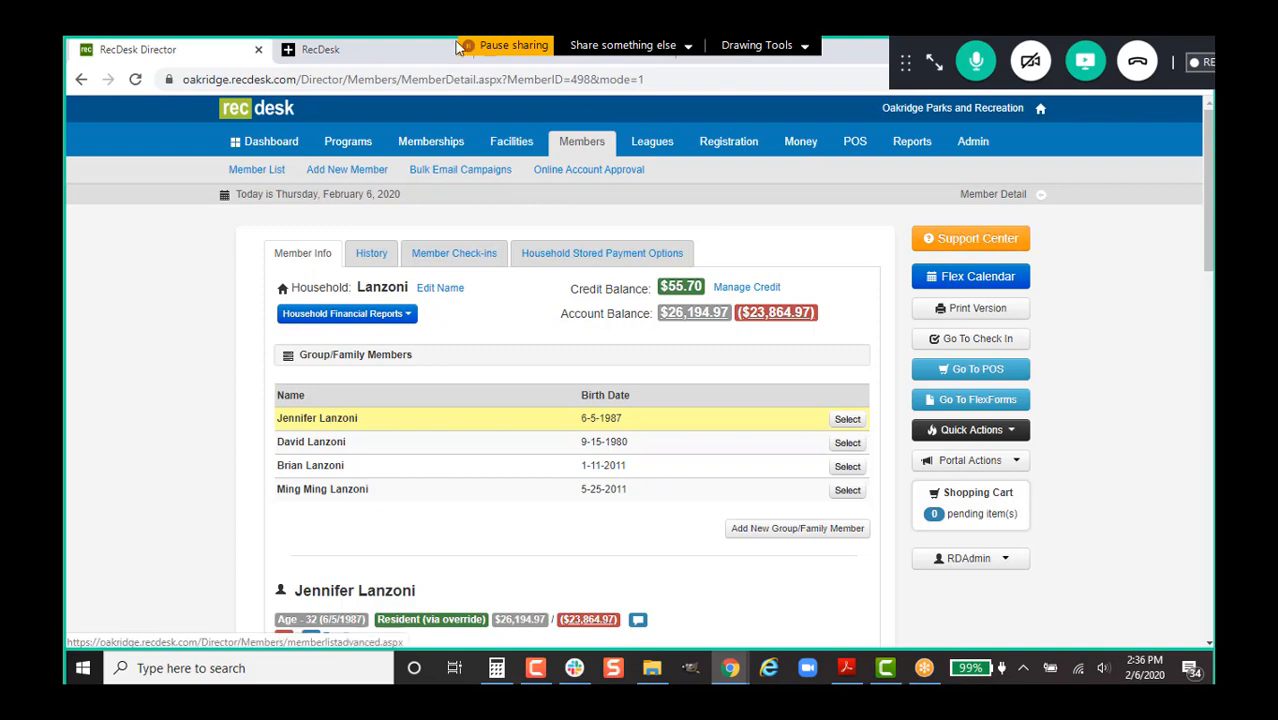
click(349, 58)
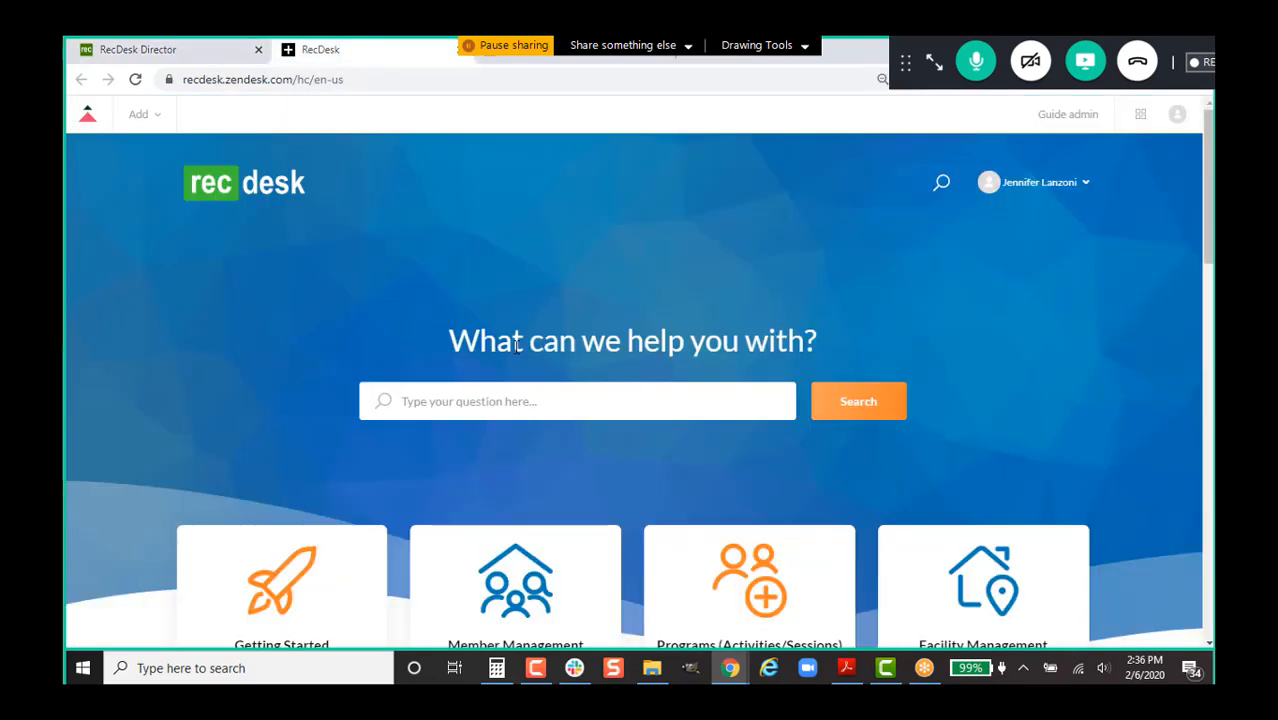
- Search the Support Center for "barcode" and open the article on which barcode reader/scanner works with RecDesk
text(barcode)
click(520, 484)
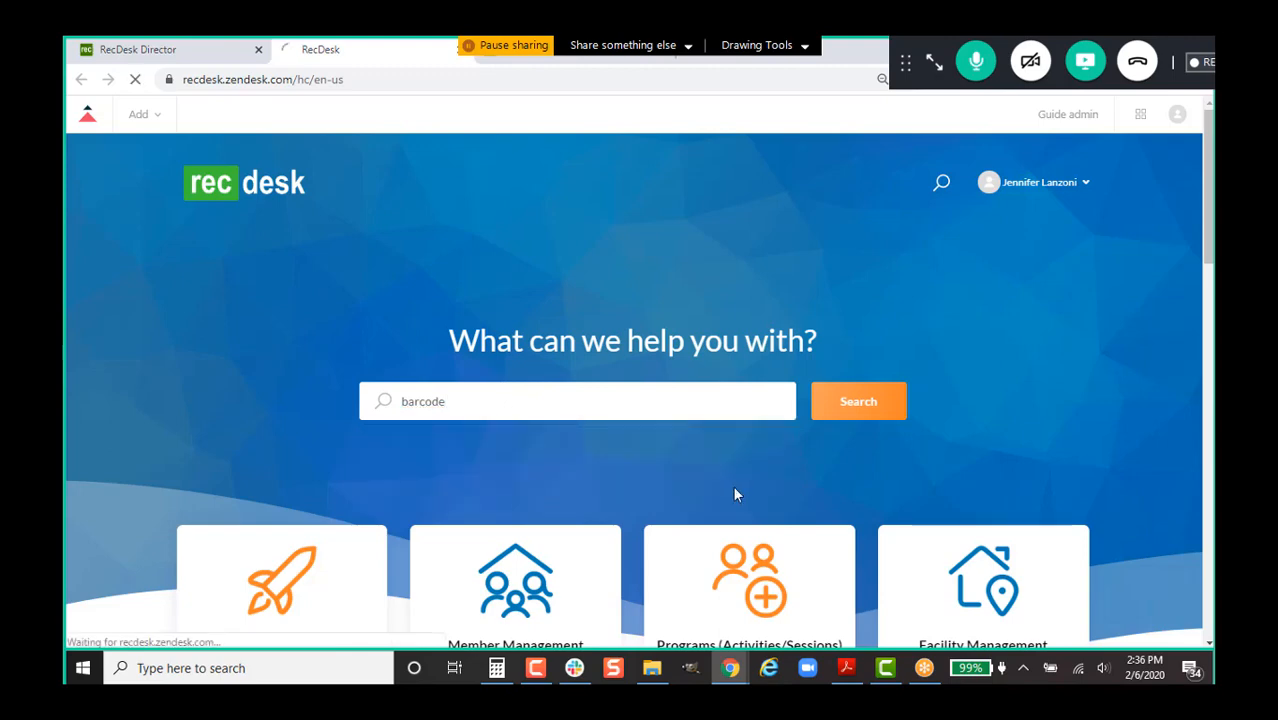
scroll(590, 505, down, 3)
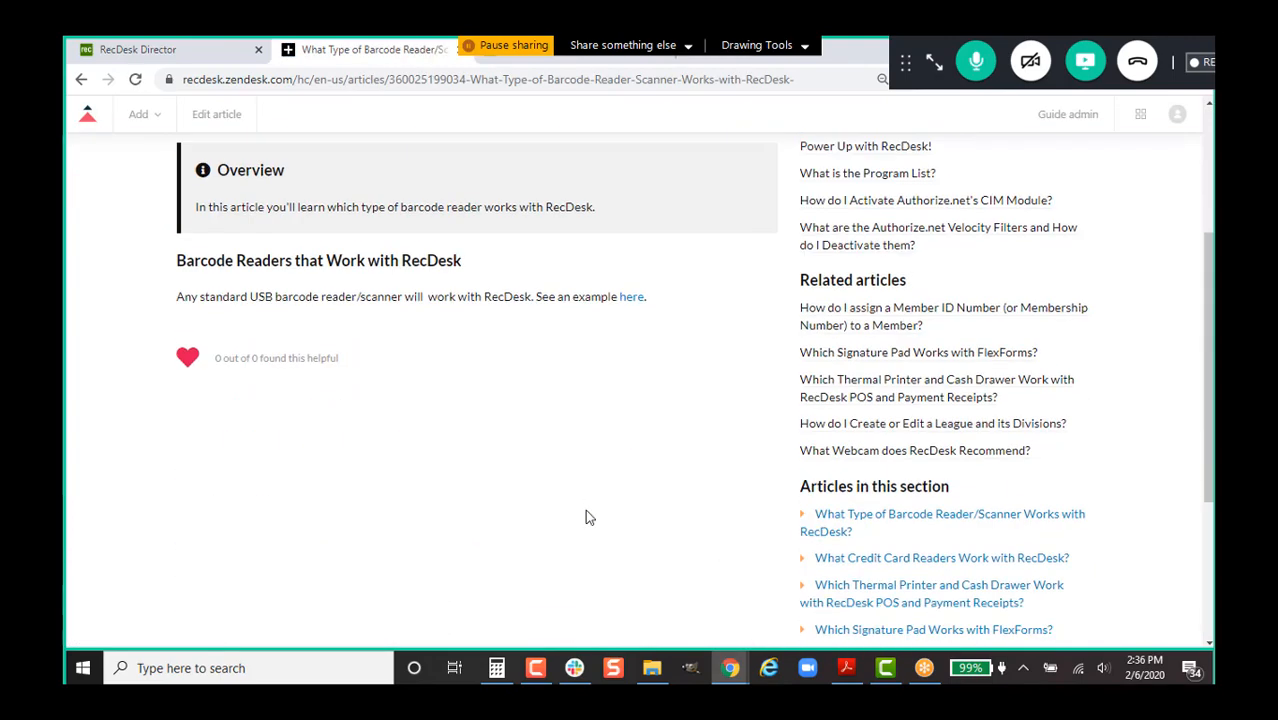
scroll(595, 495, up, 2)
- Open the article's example scanner link in a new tab and view the Amazon page for the USB barcode scanner
right_click(632, 472)
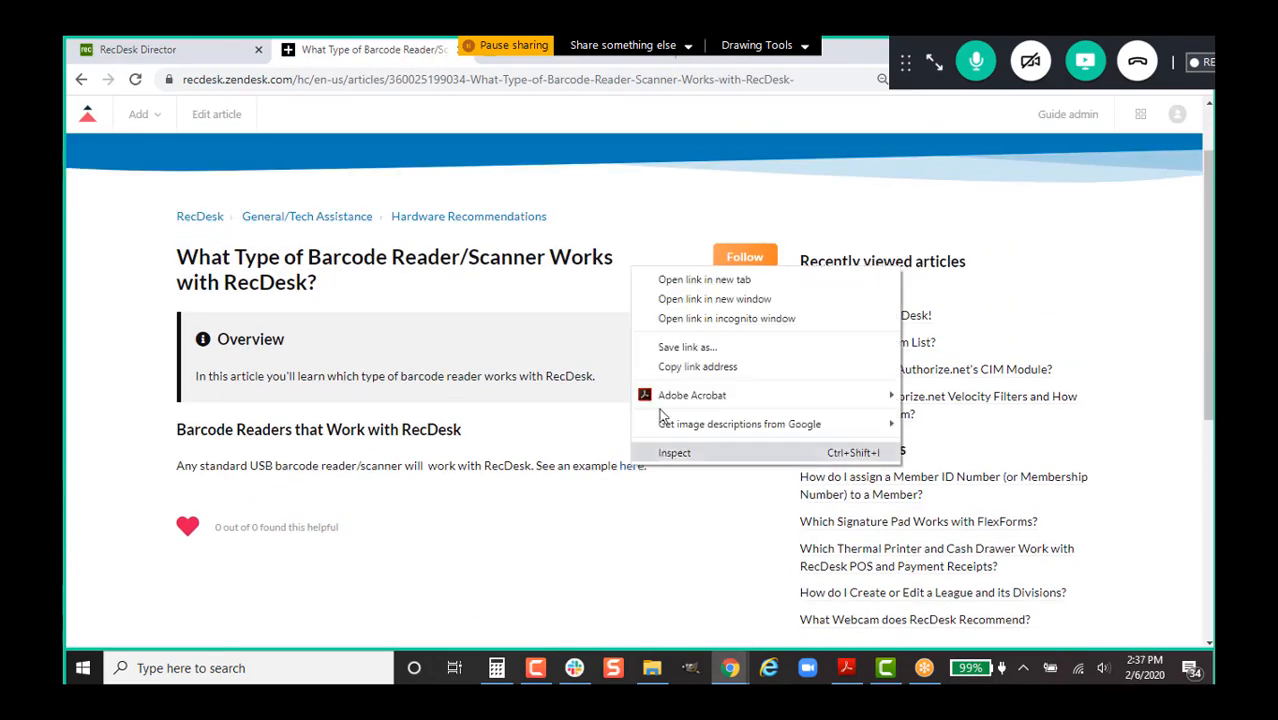
click(745, 279)
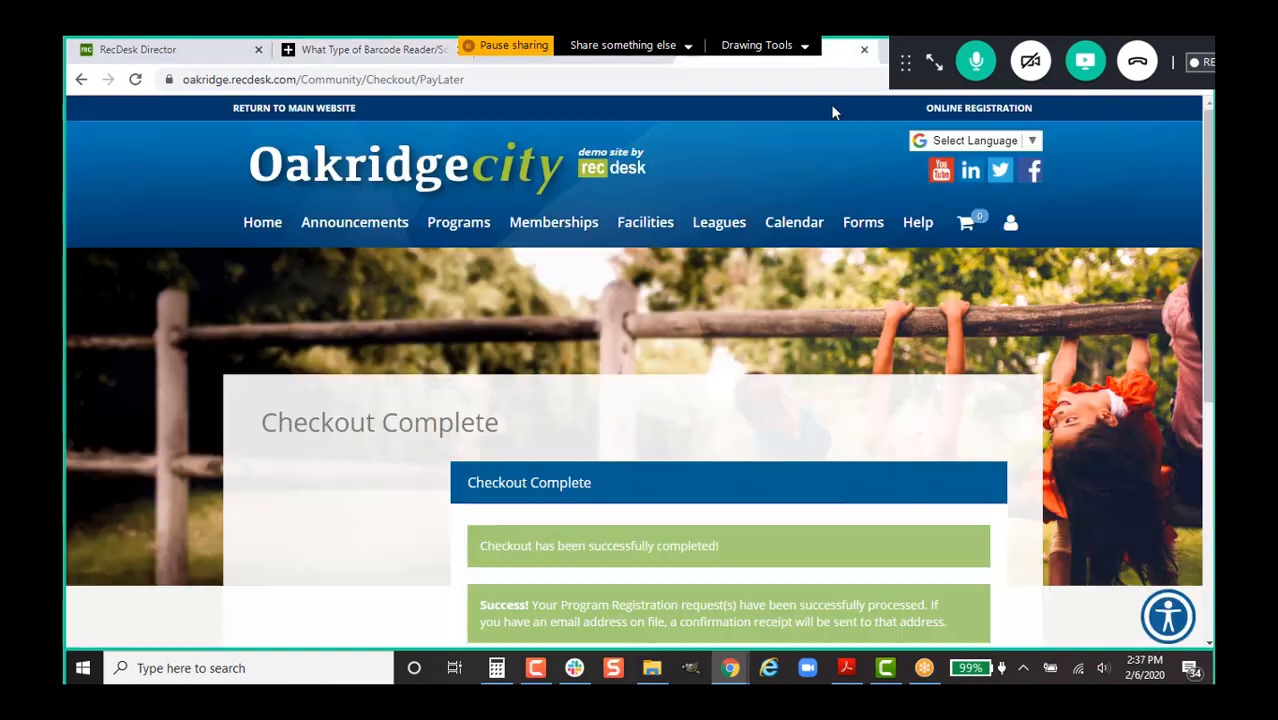
click(830, 58)
click(614, 62)
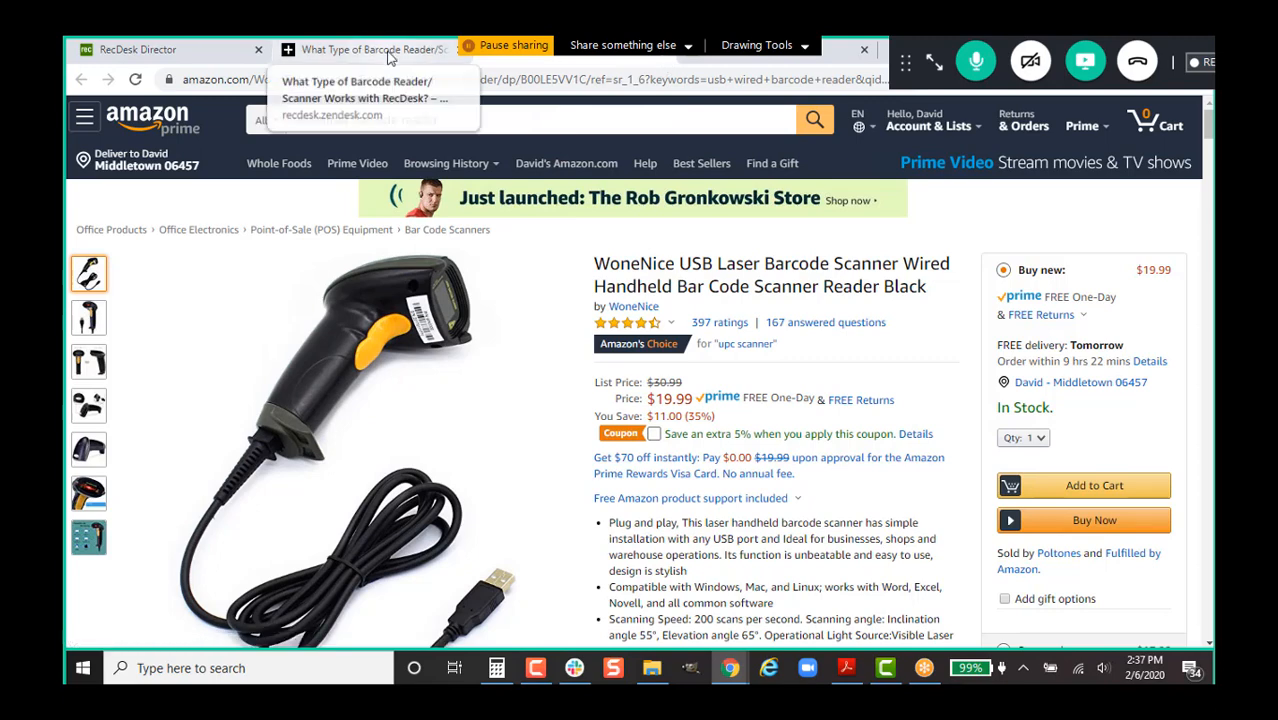
- Return to the barcode article, open the related article on assigning a Member ID Number, and highlight the 2,147,483,647 limit in its Tips
click(320, 48)
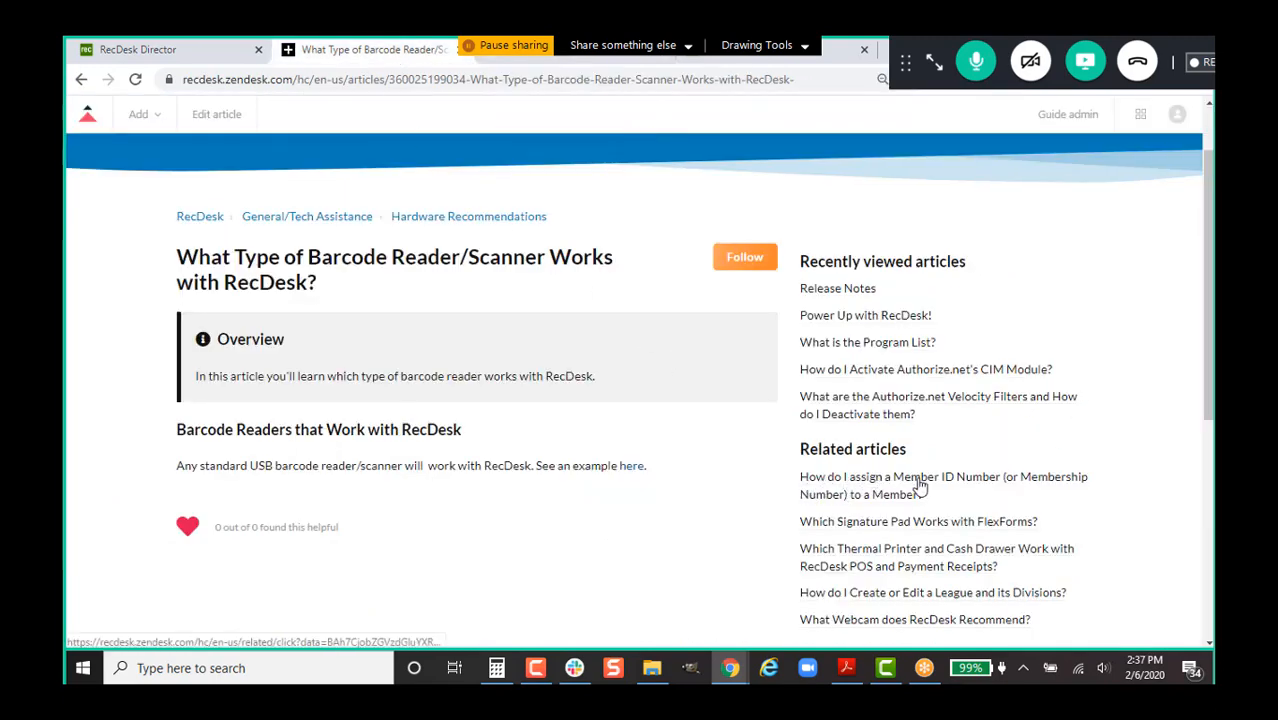
click(983, 486)
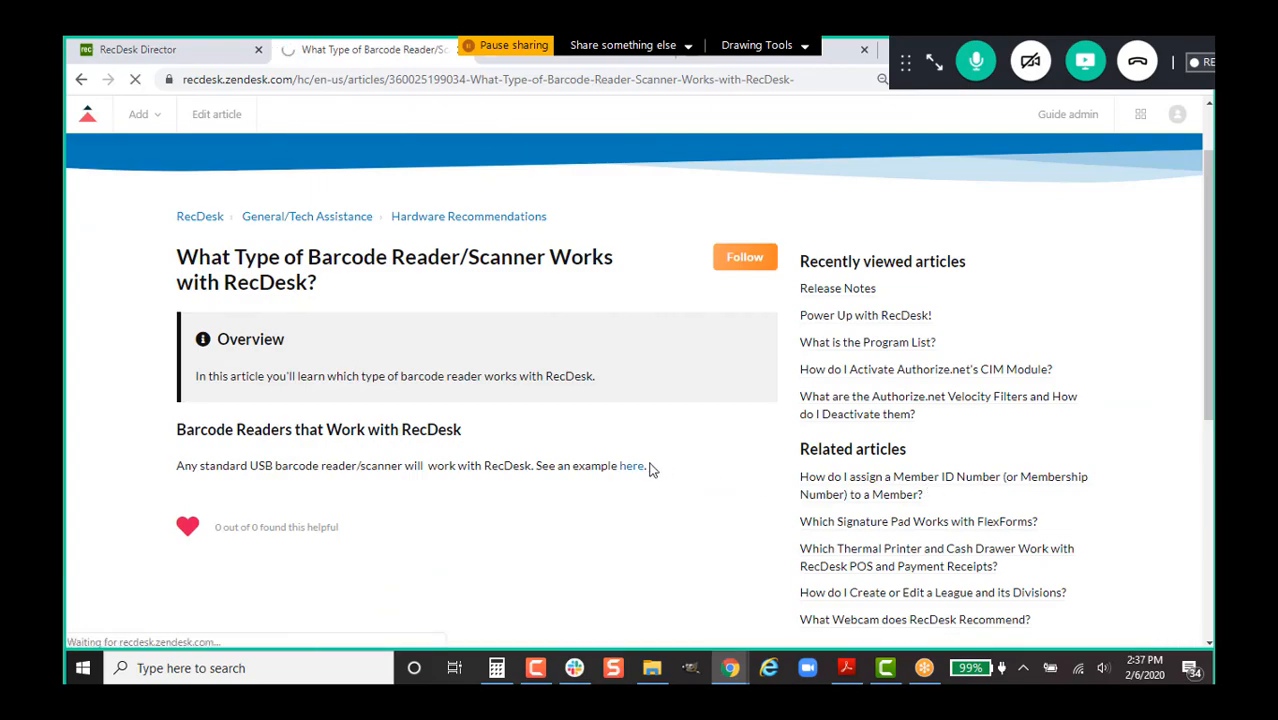
scroll(738, 492, down, 9)
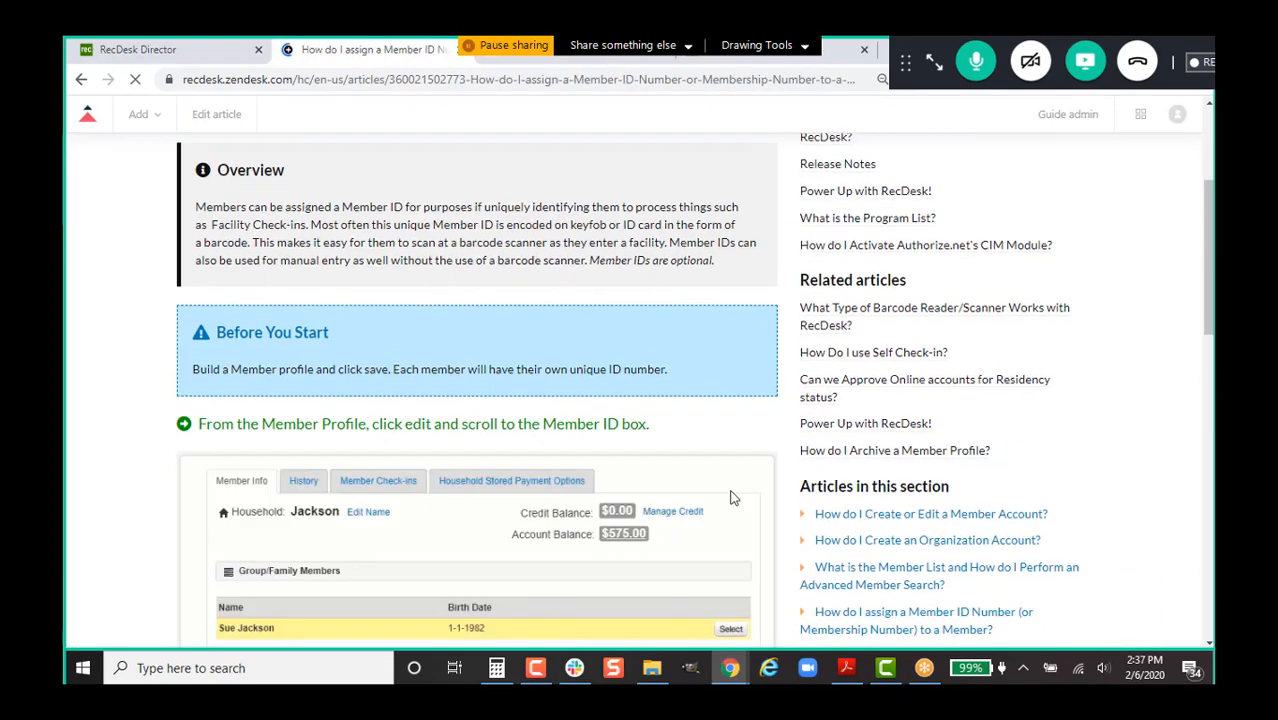
scroll(743, 498, down, 4)
scroll(743, 498, up, 1)
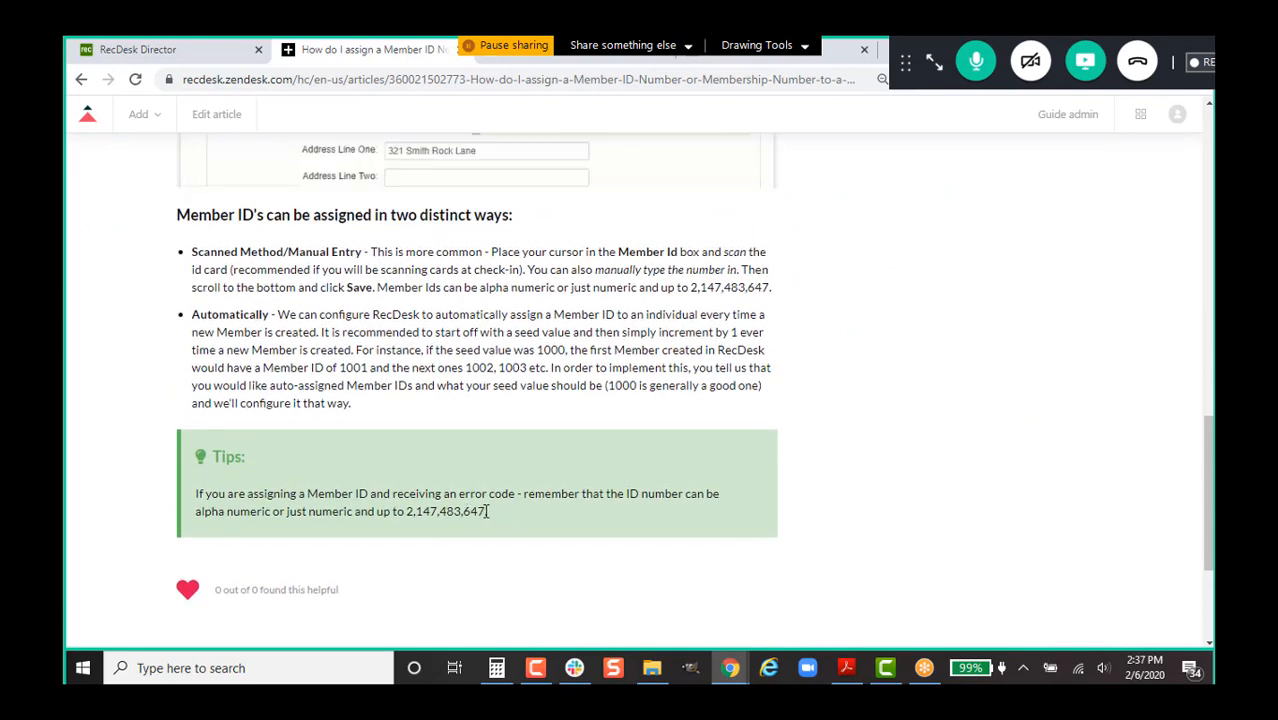
drag(487, 511, 404, 511)
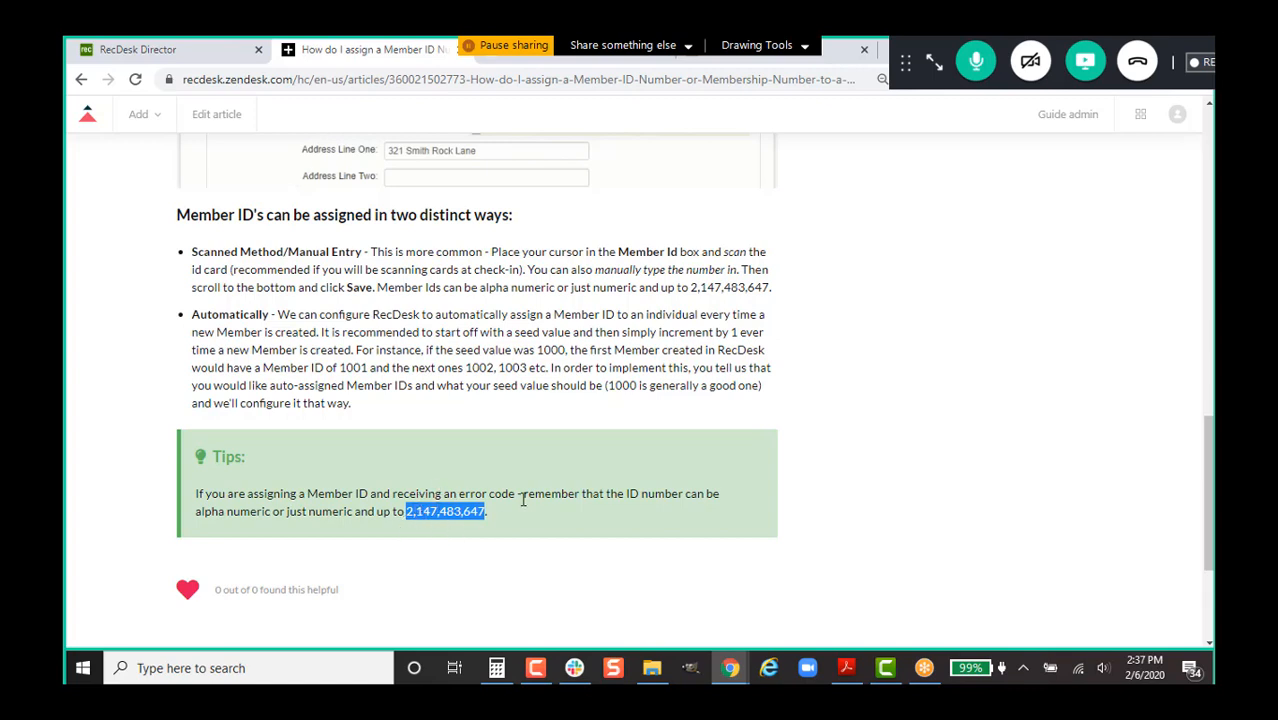
- Clear the text highlight, expand the GoToMeeting panel, and open its chat to read the attendees' latest questions
click(722, 405)
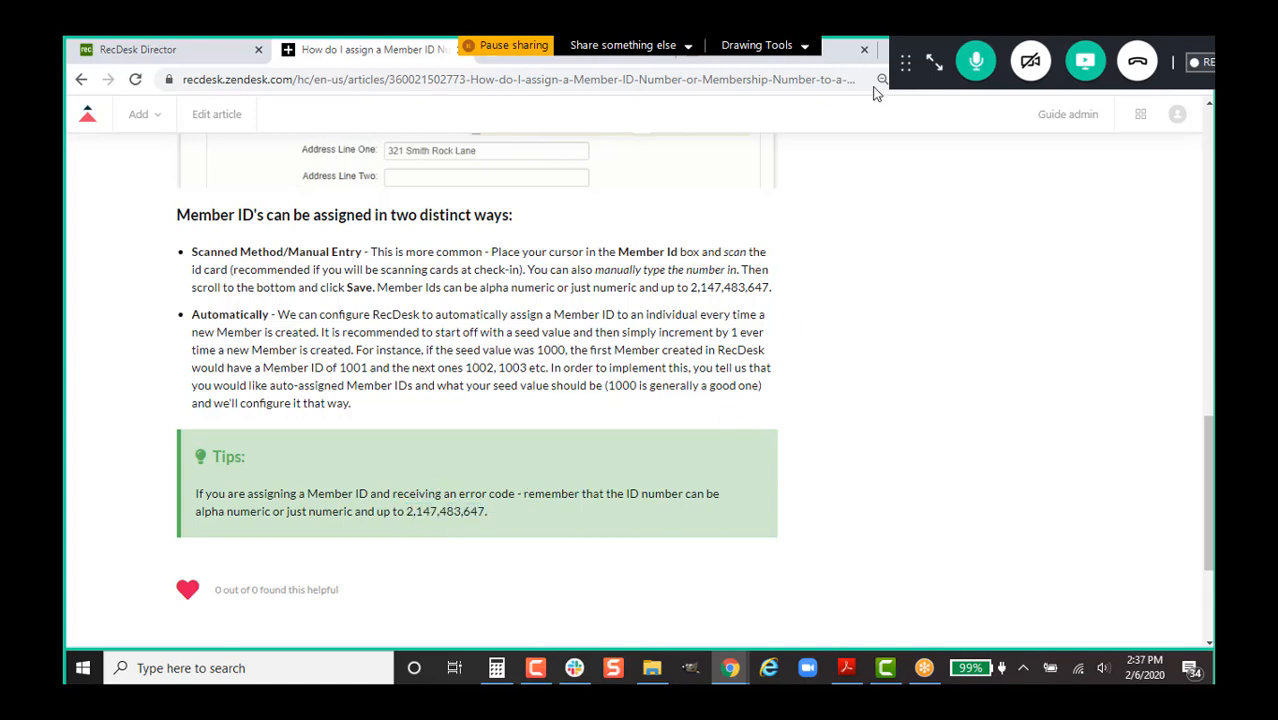
click(933, 61)
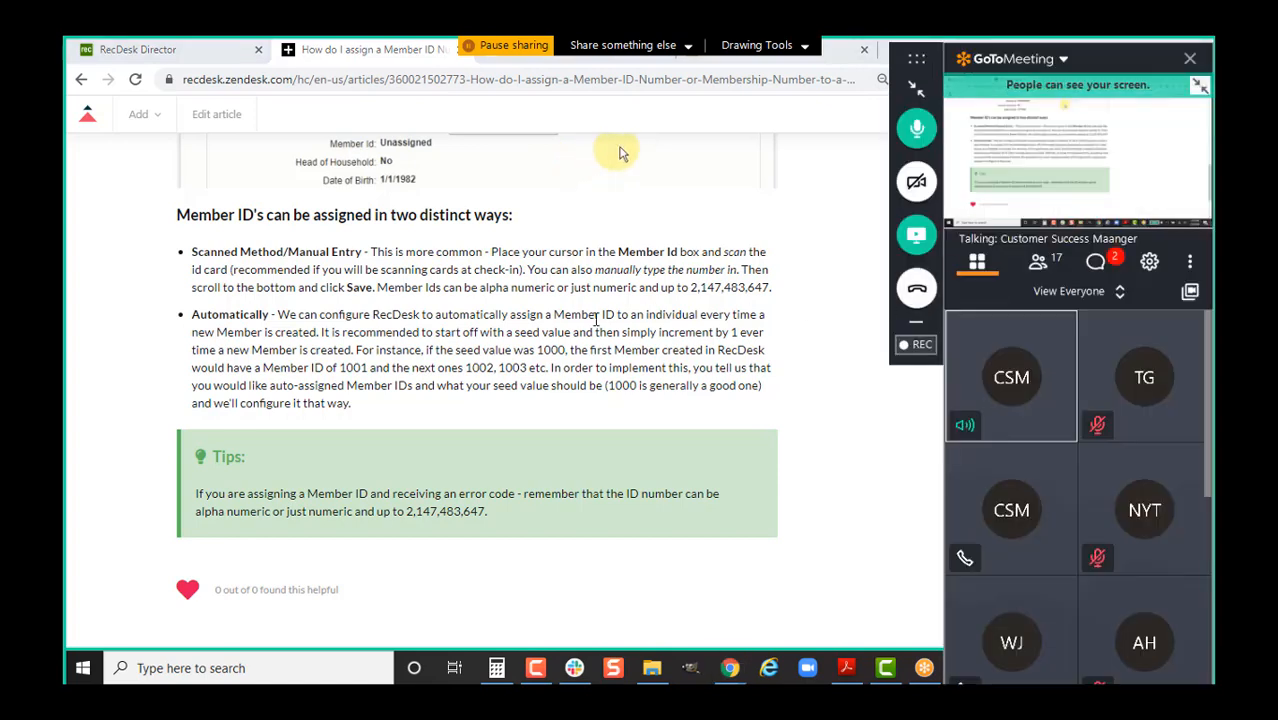
click(1096, 262)
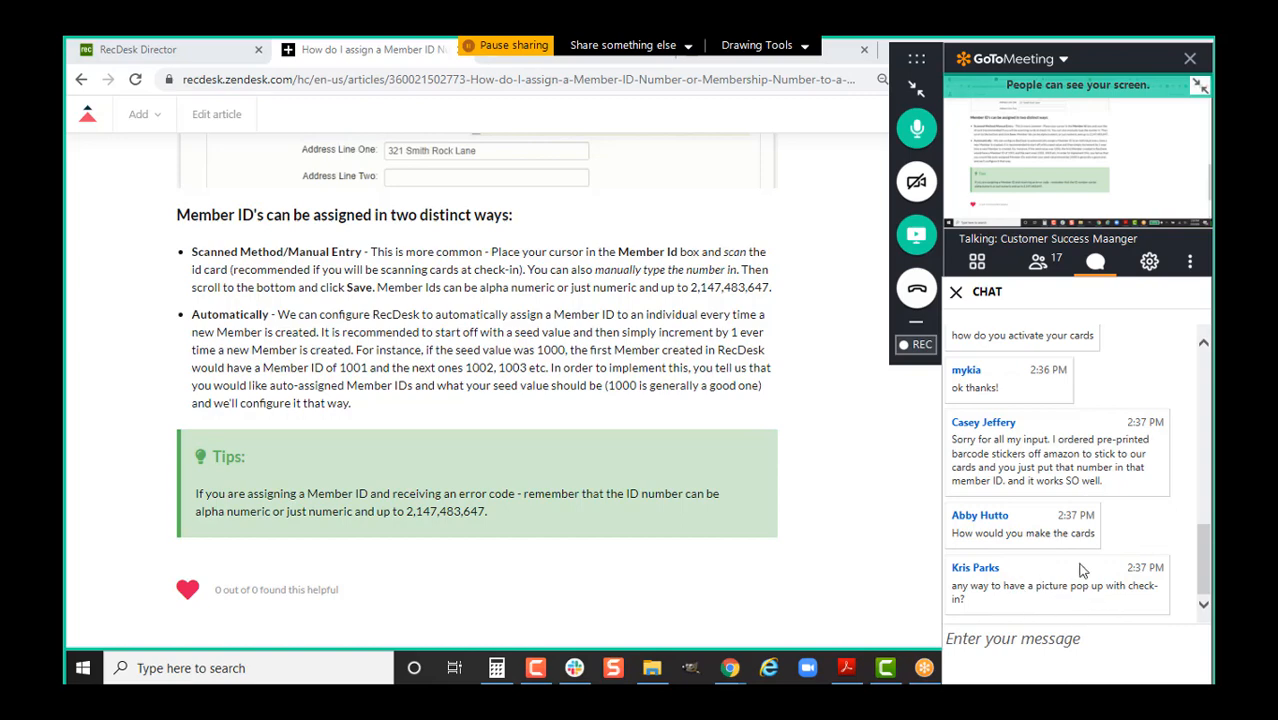
scroll(897, 563, up, 5)
scroll(899, 563, up, 10)
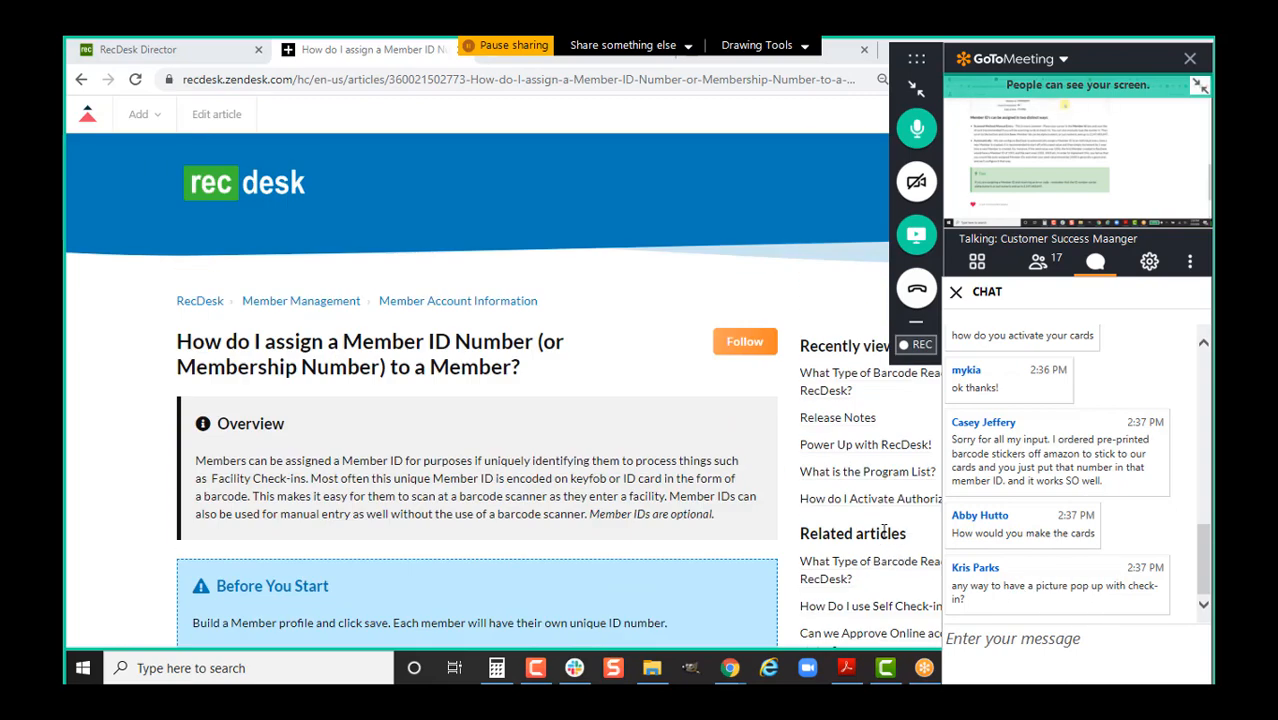
- Return to RecDesk Director and look up the member by last name in Attended Check In to show the photo at check-in
click(232, 46)
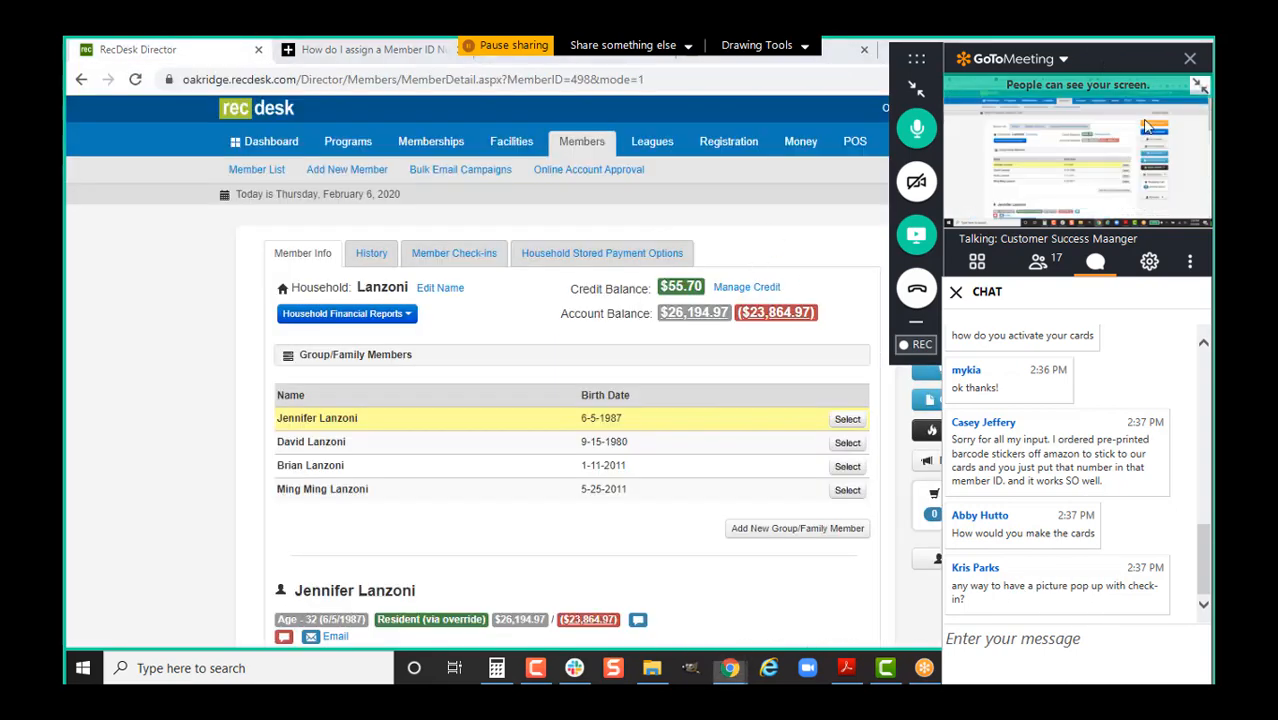
click(1003, 341)
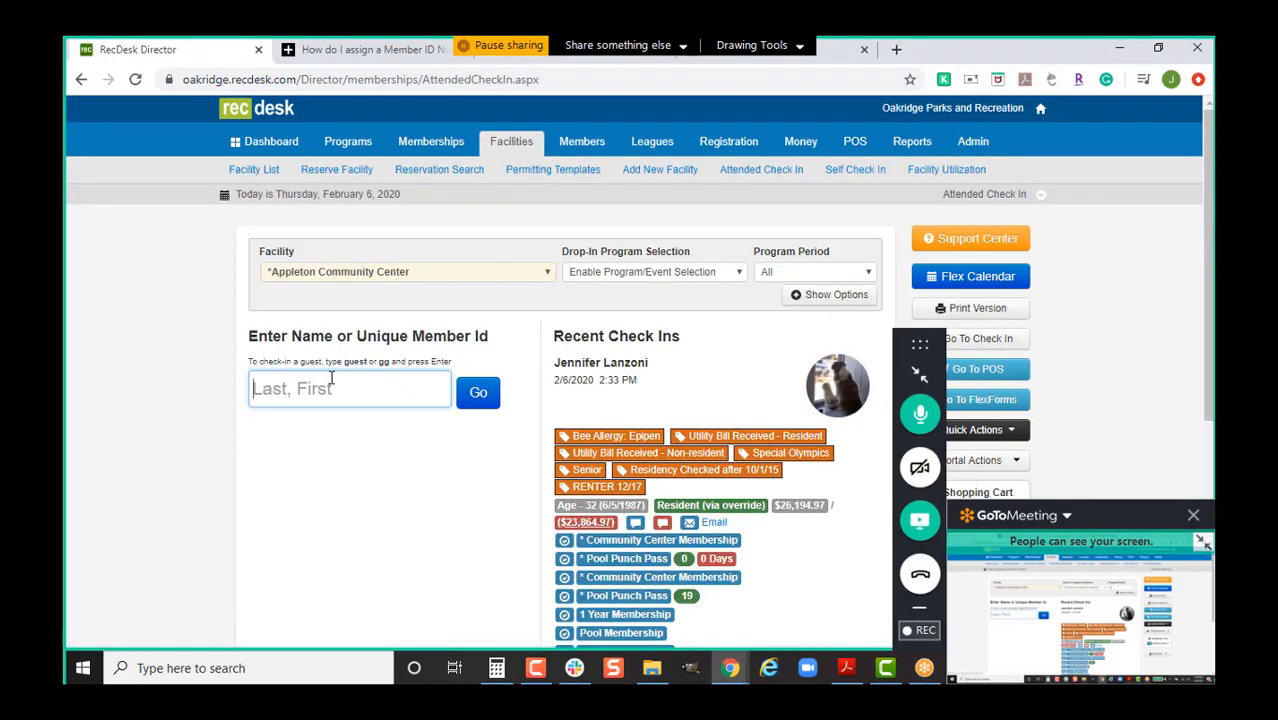
text(lanz)
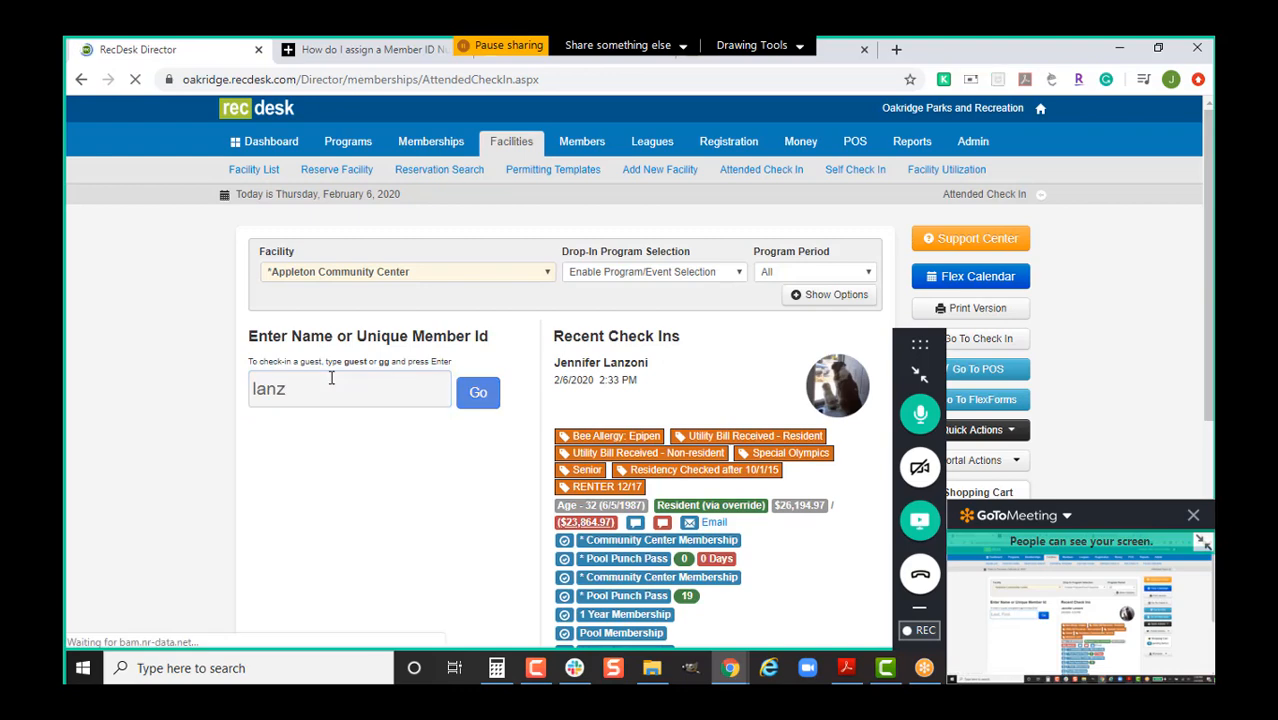
click(497, 484)
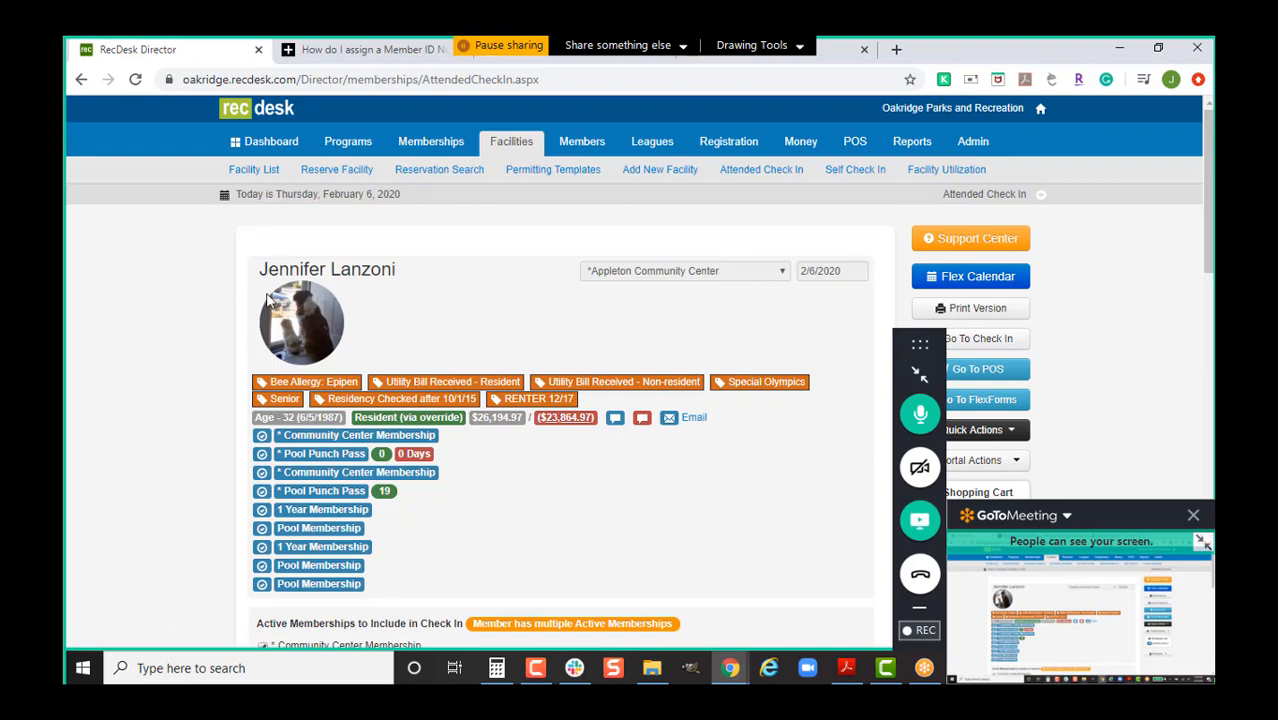
drag(1138, 512, 1134, 49)
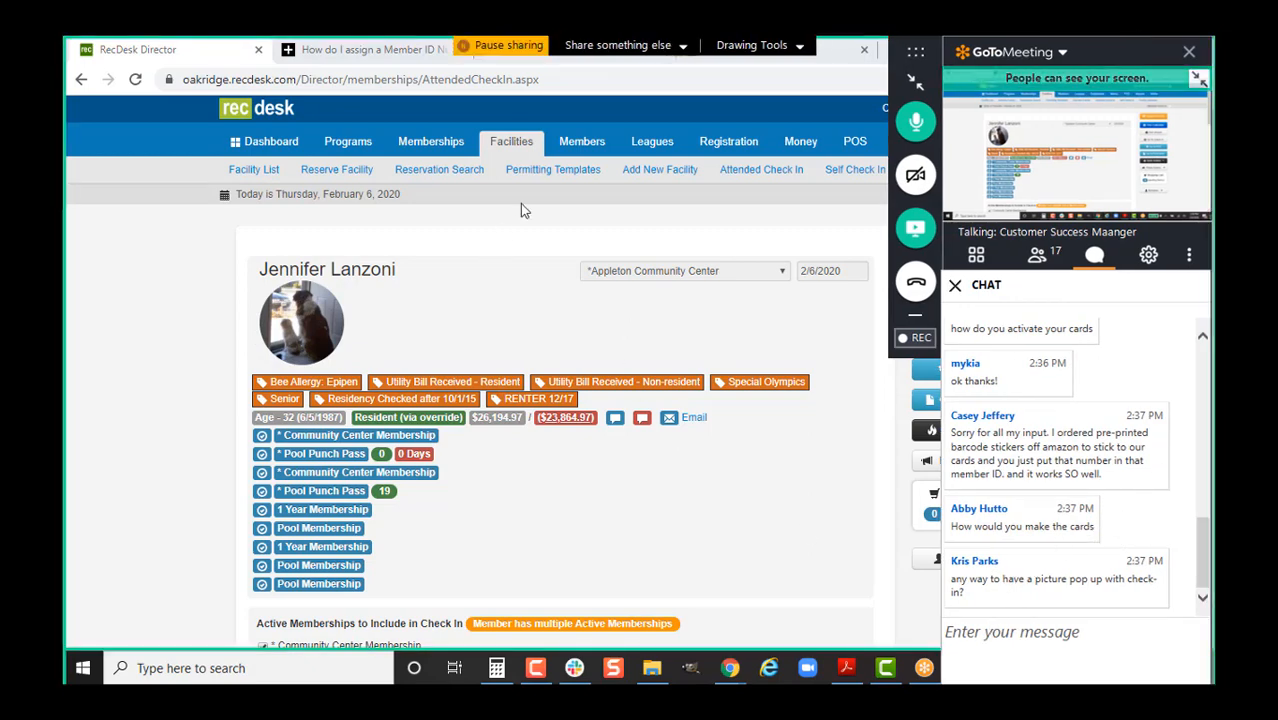
- Search the member list by last name and open the same member's profile at the photo section
click(582, 145)
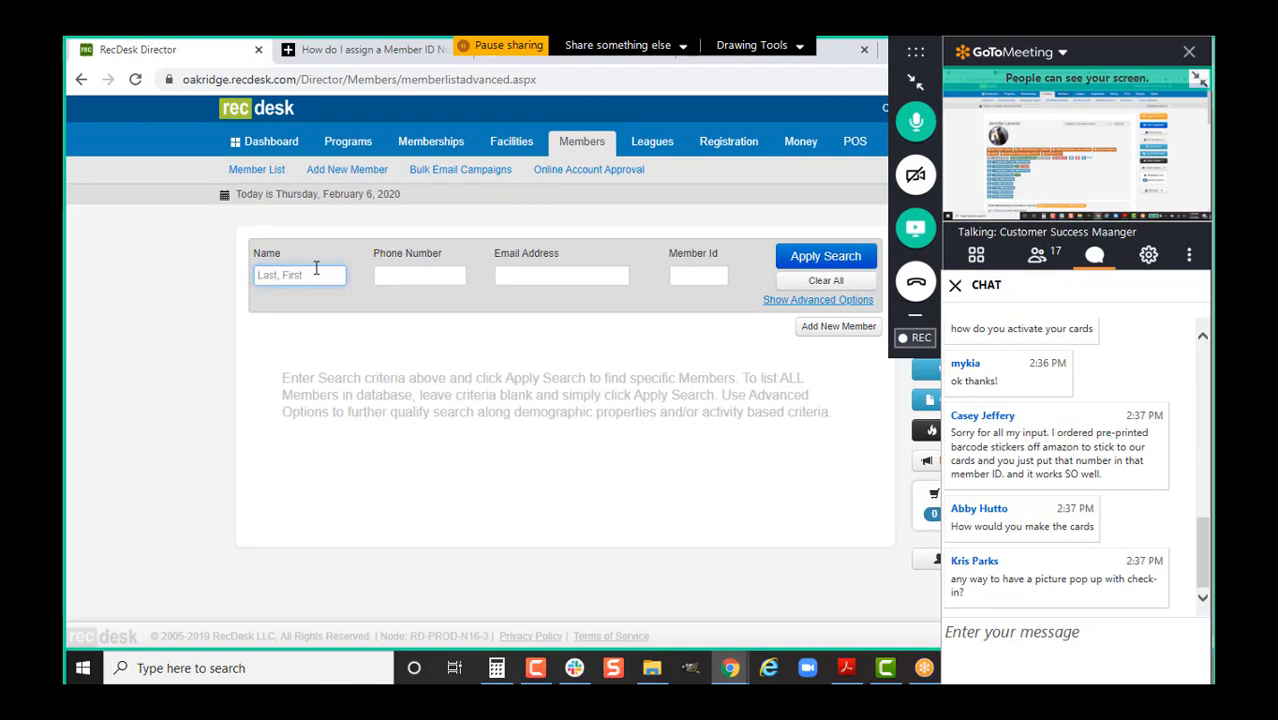
text(lanz)
key(Return)
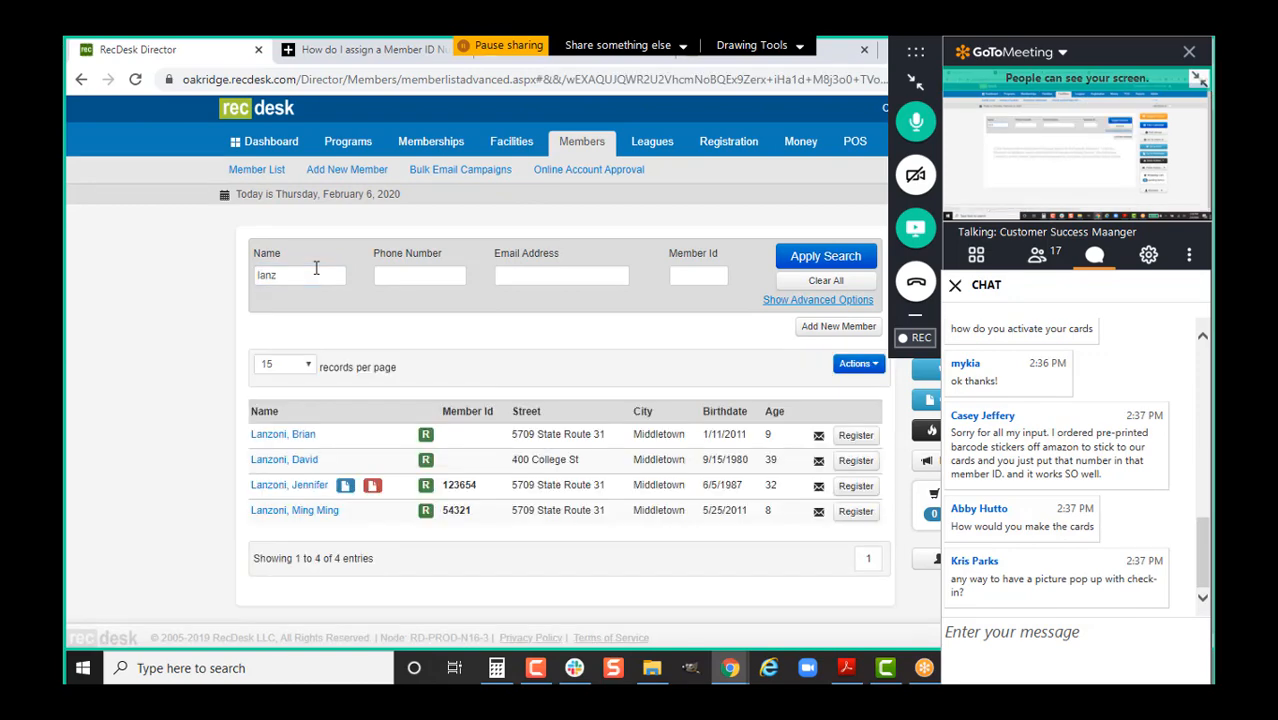
click(309, 485)
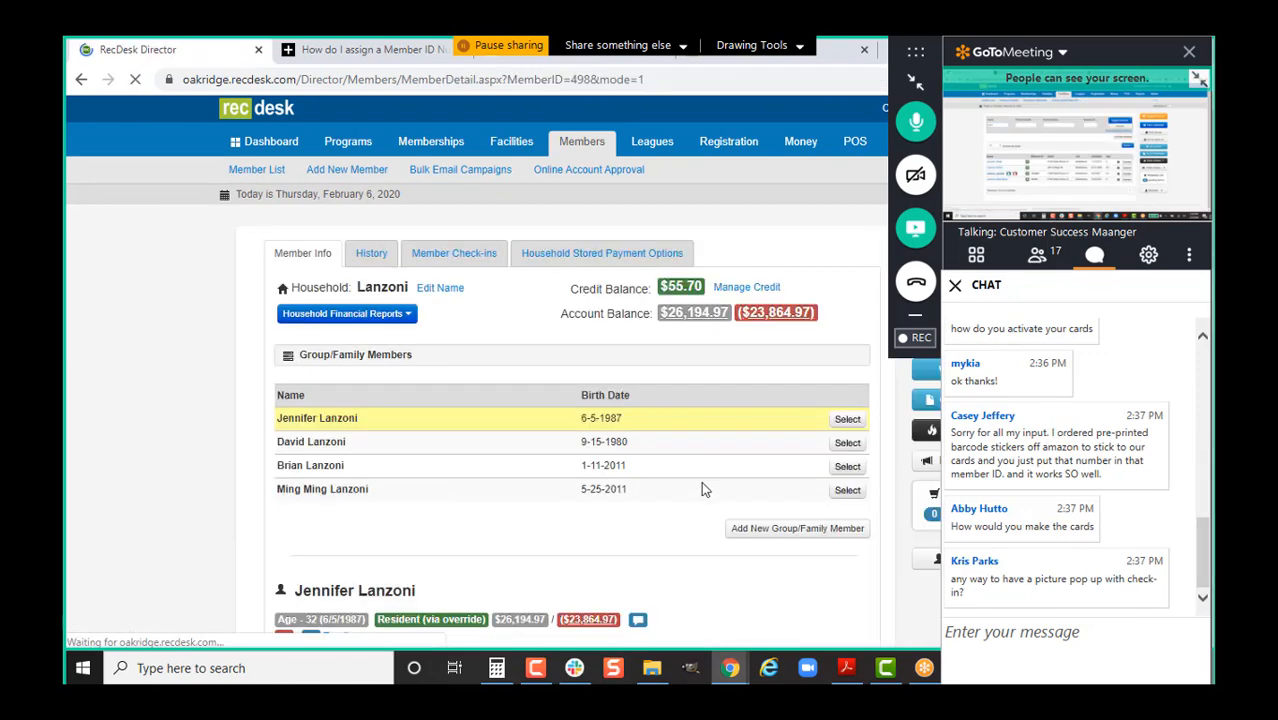
scroll(705, 513, down, 3)
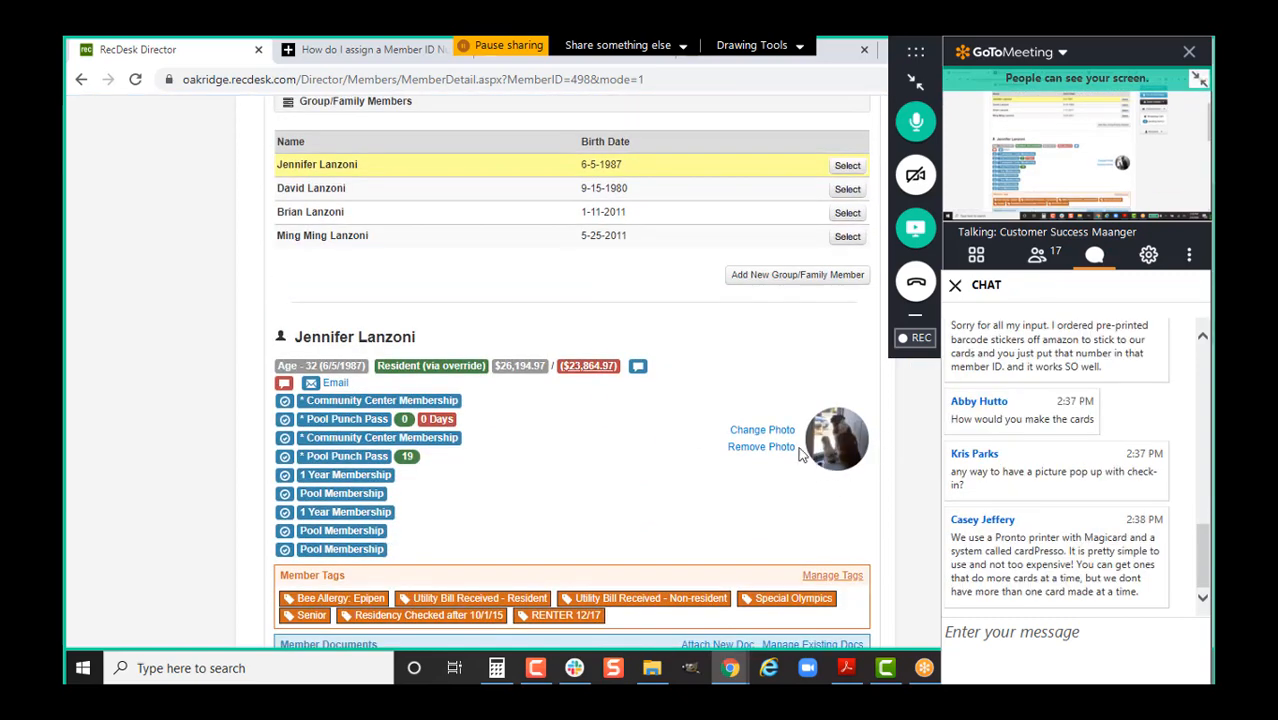
- Open the member's Change Photo page to show the camera and upload options, and read back through the attendees' chat messages
click(762, 430)
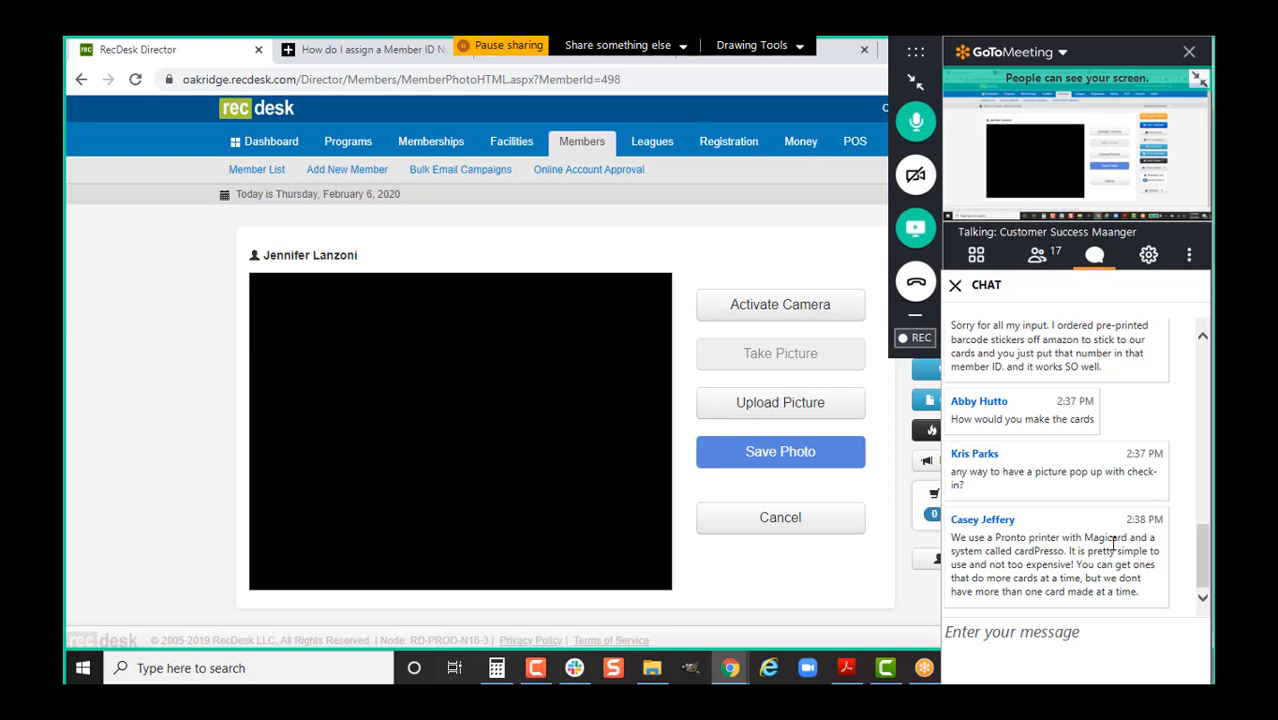
scroll(1147, 540, up, 1)
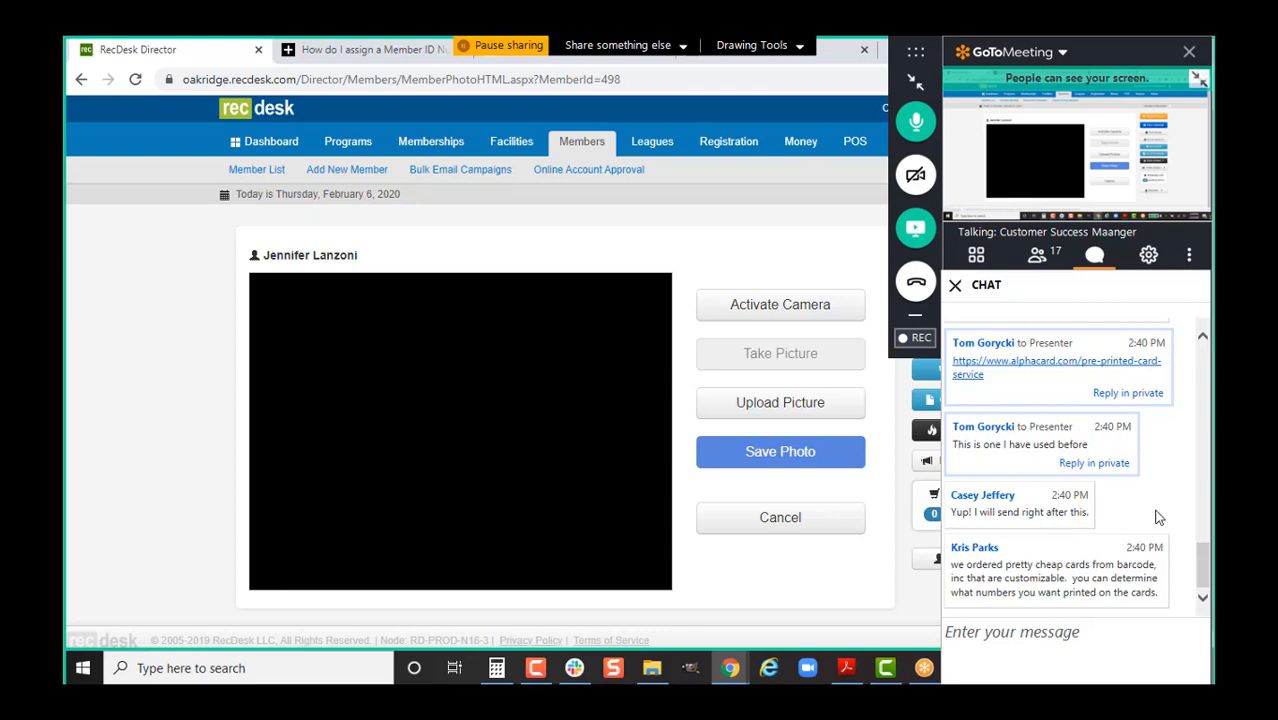
scroll(1160, 515, up, 3)
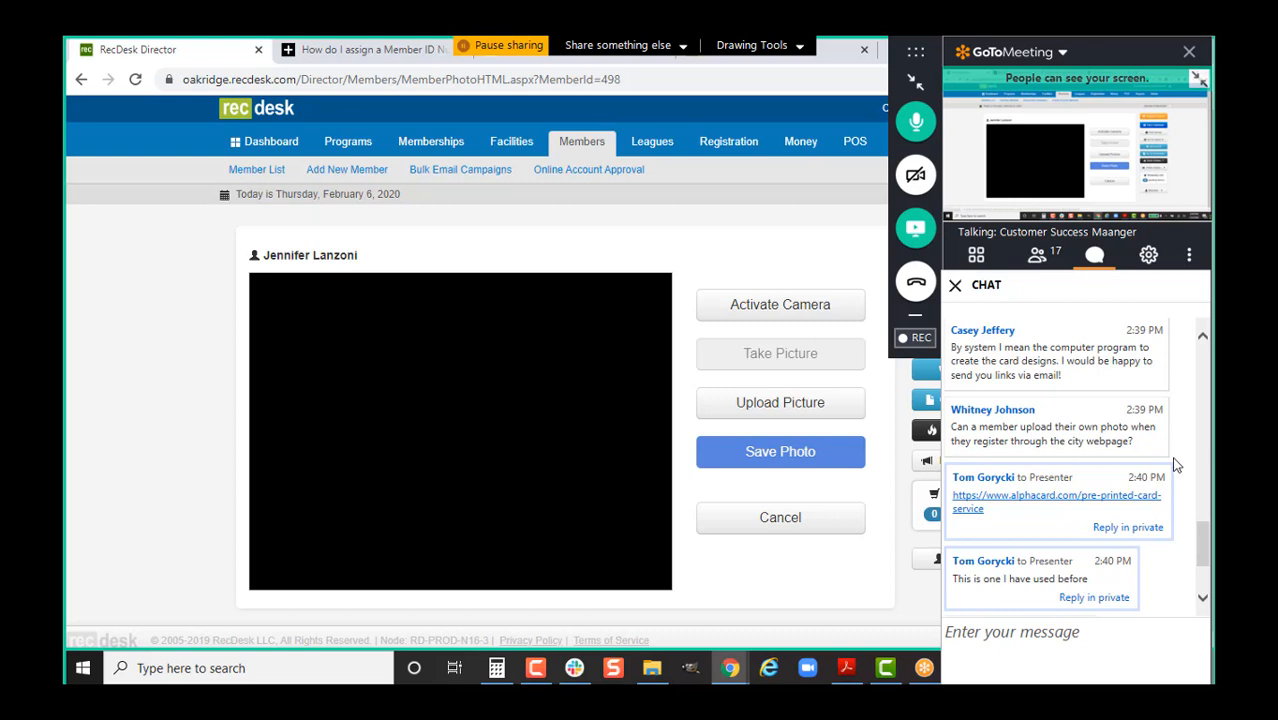
- Cancel the photo change to return to the member's profile, and review the newest chat messages
click(822, 519)
scroll(760, 480, up, 5)
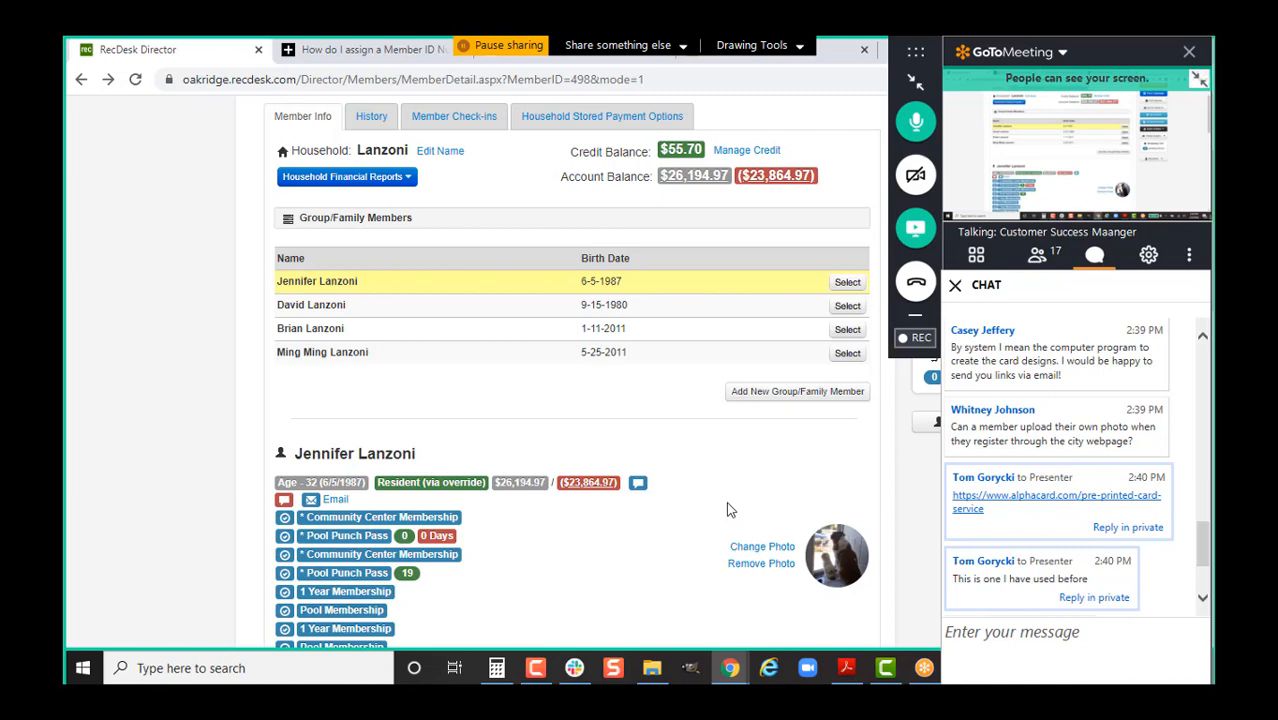
scroll(1159, 540, down, 3)
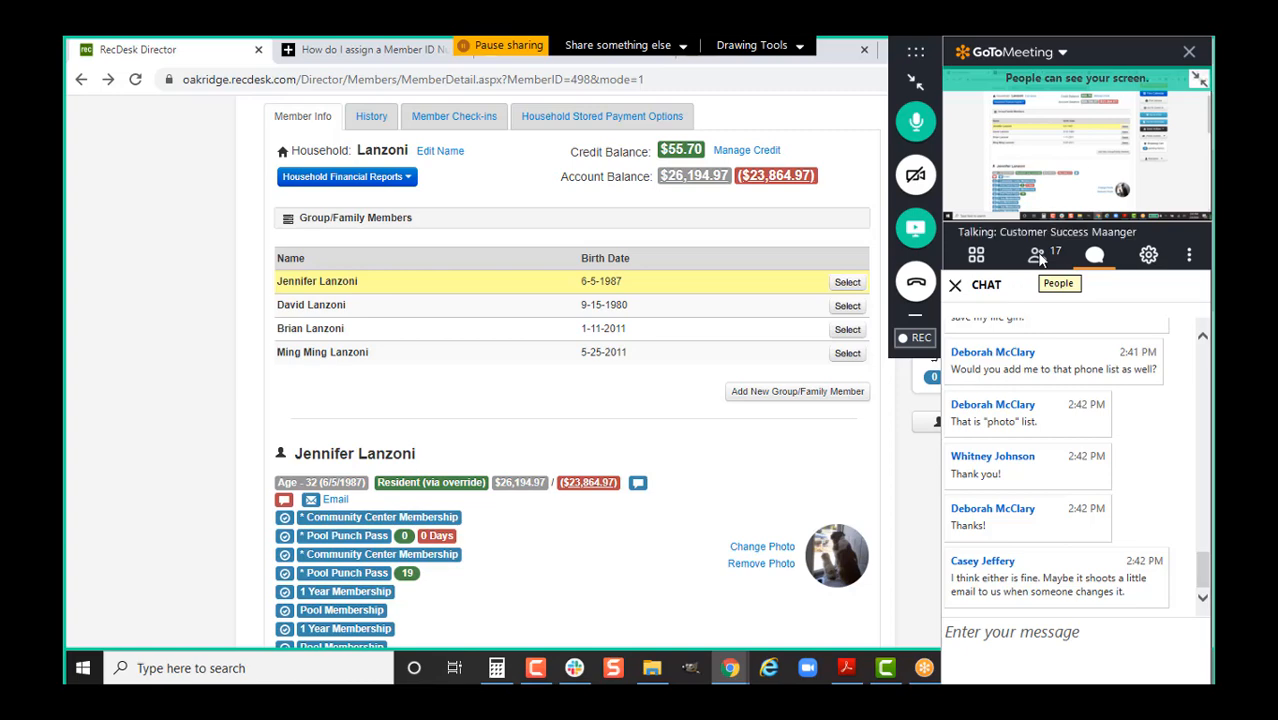
scroll(730, 499, up, 2)
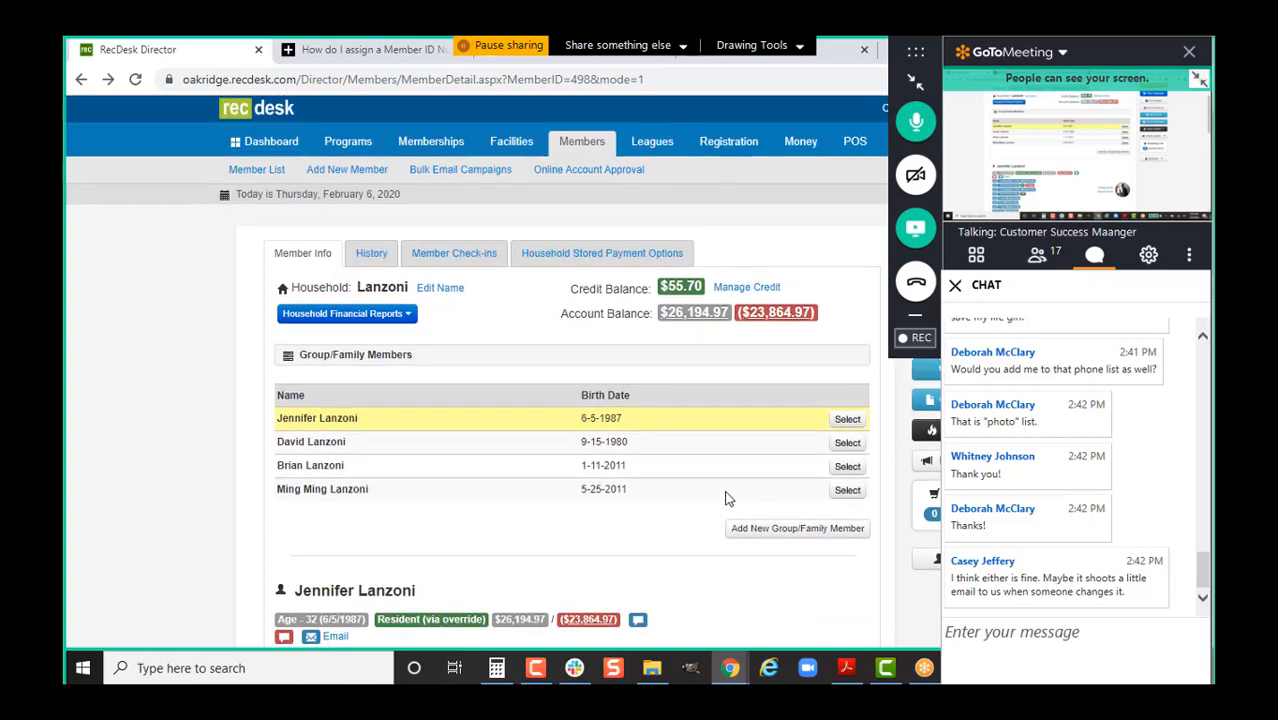